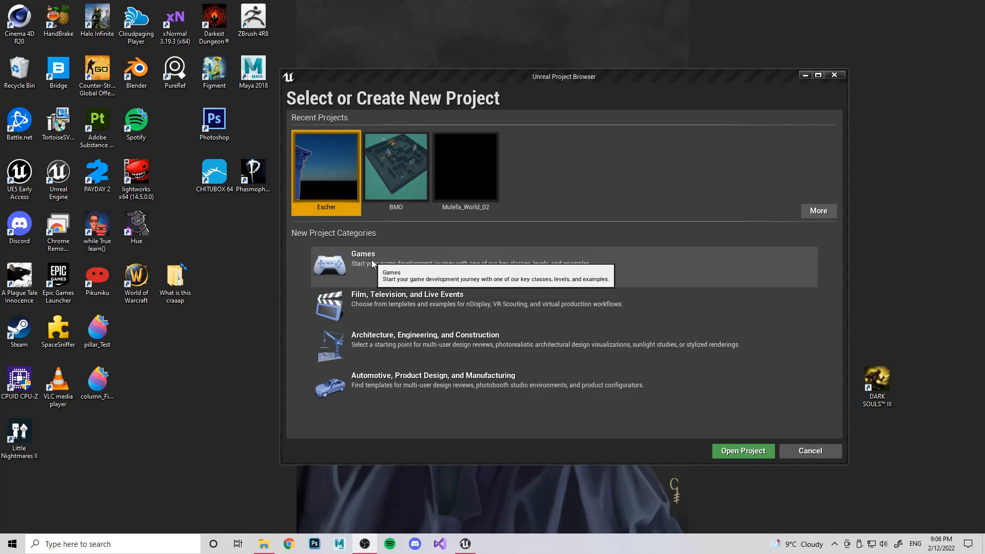
Step: Start a new project in the Games category using the Blank template
left_click(351, 260)
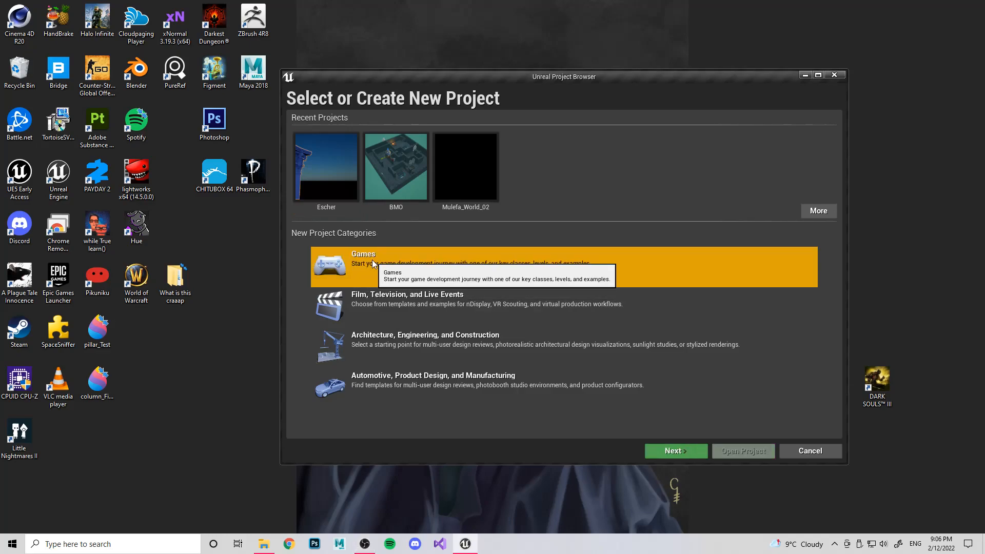
left_click(692, 456)
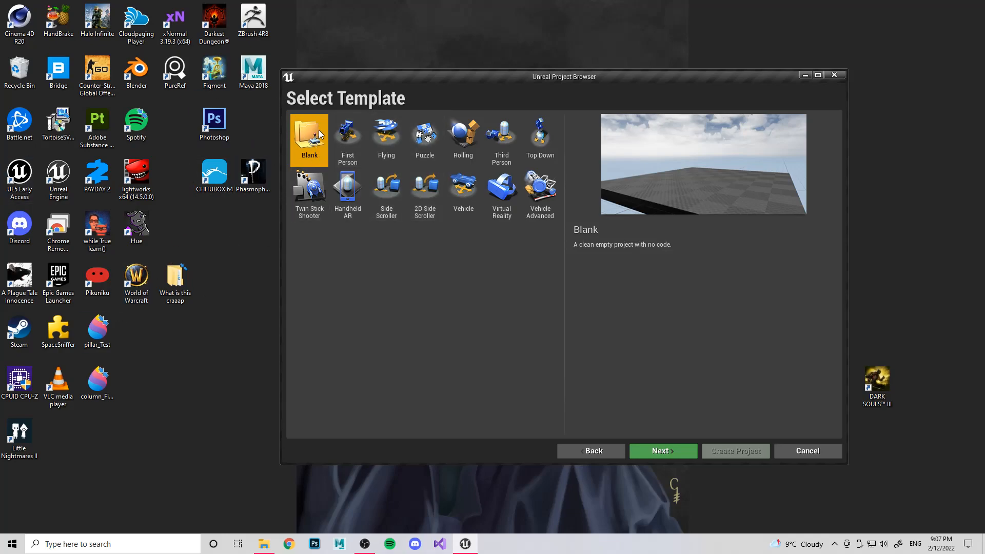
left_click(676, 452)
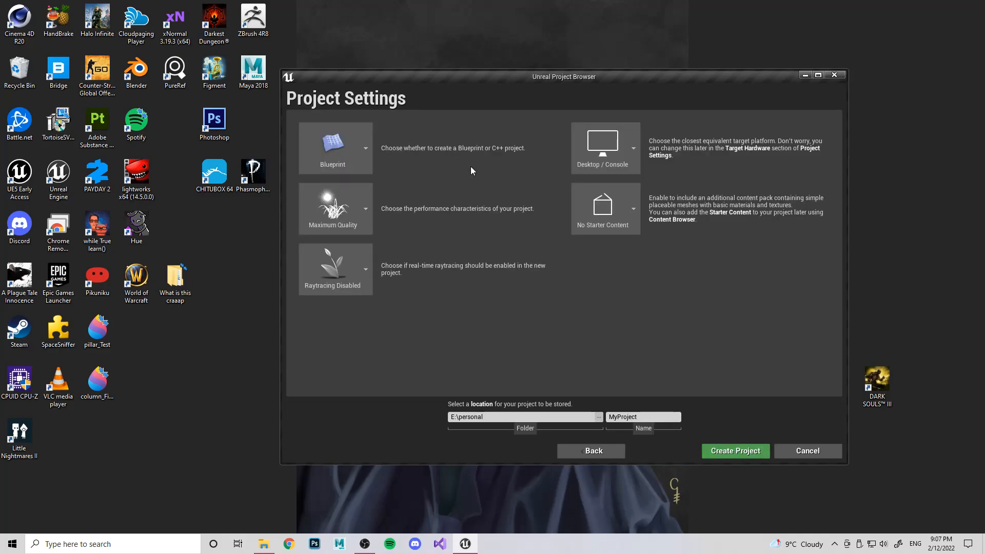
Step: Keep the project type as Blueprint and choose No Starter Content
left_click(366, 149)
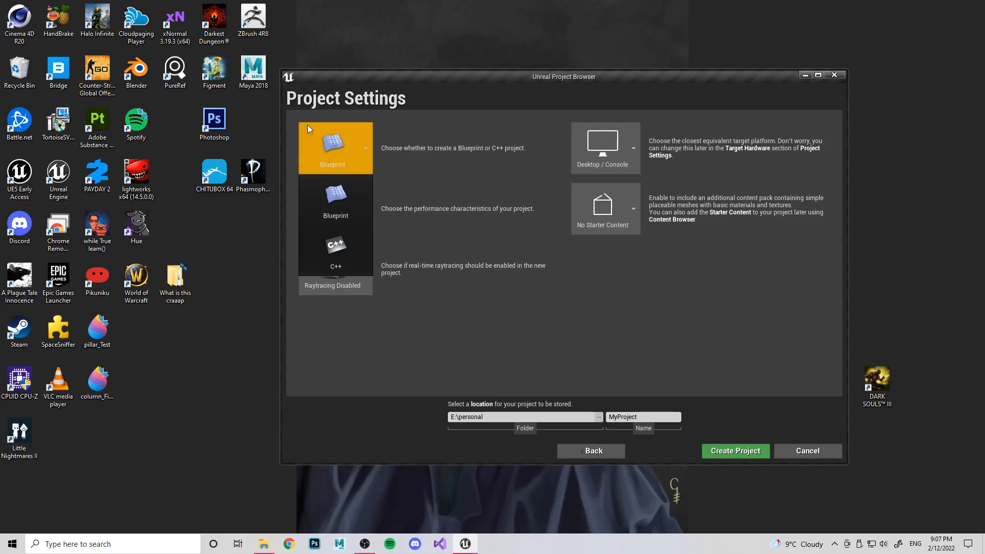
left_click(386, 120)
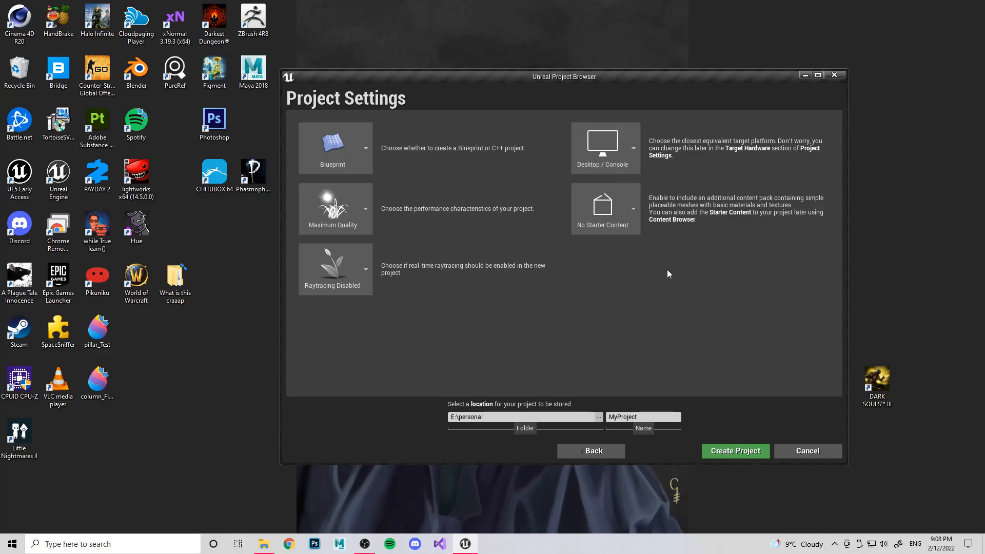
left_click(632, 214)
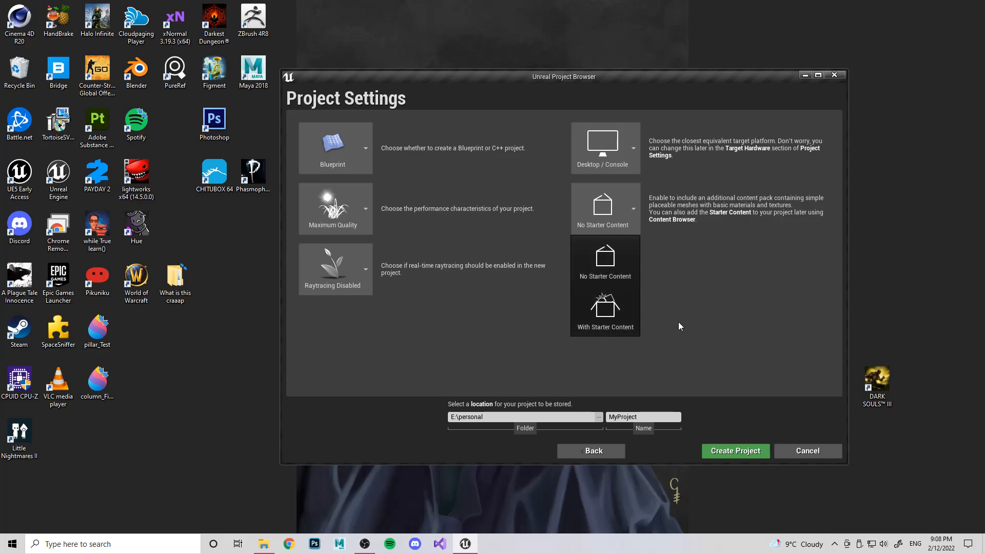
left_click(622, 268)
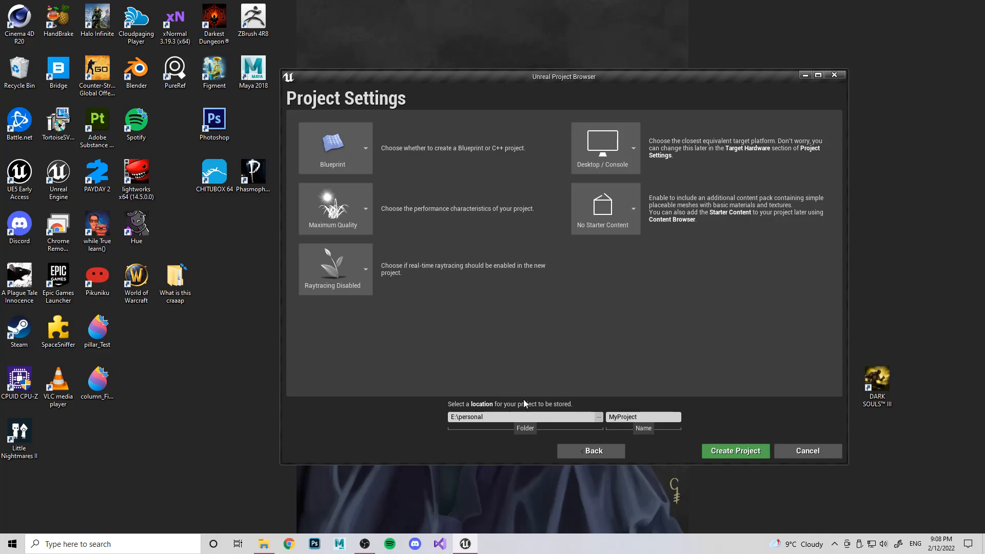
Step: Set the project's storage location to the 7.Unreal_Projects folder inside E:\personal
left_click(599, 417)
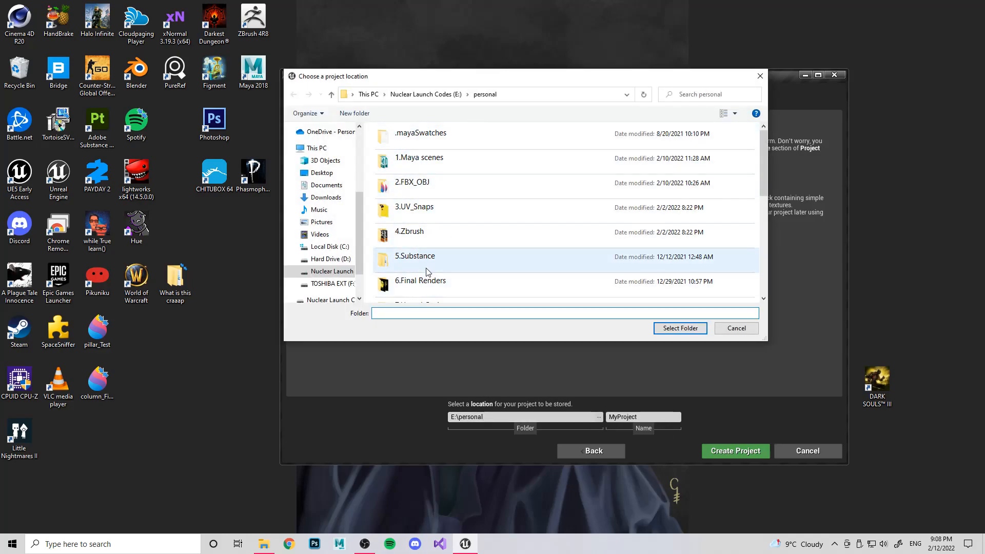
scroll(426, 274, "down", 2)
double_click(439, 164)
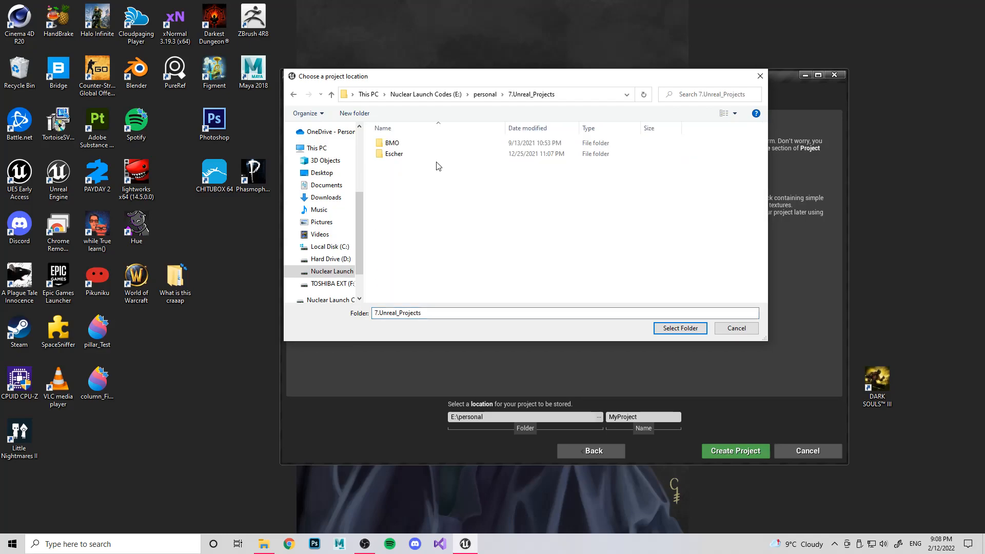
left_click(681, 328)
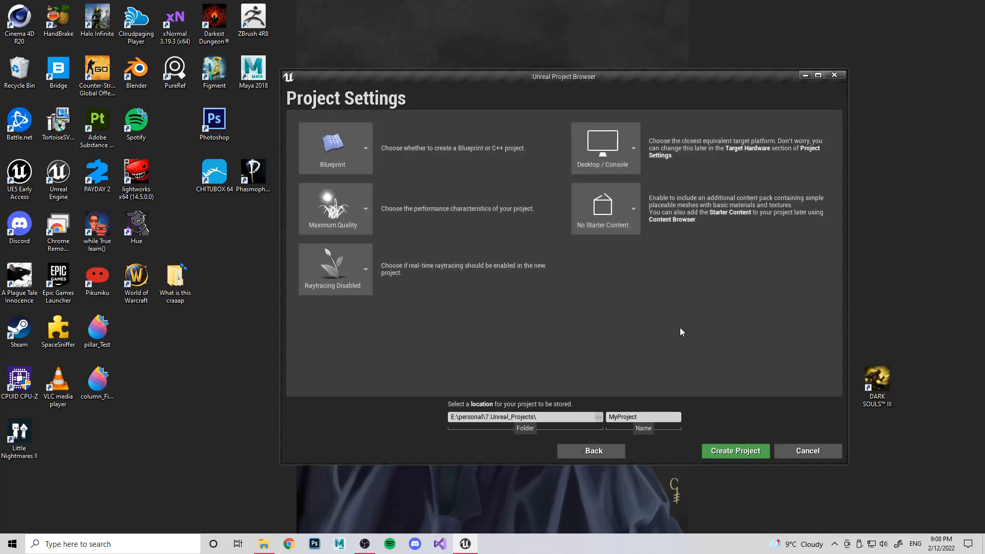
Step: Name the project test_01 and create it
left_click(642, 421)
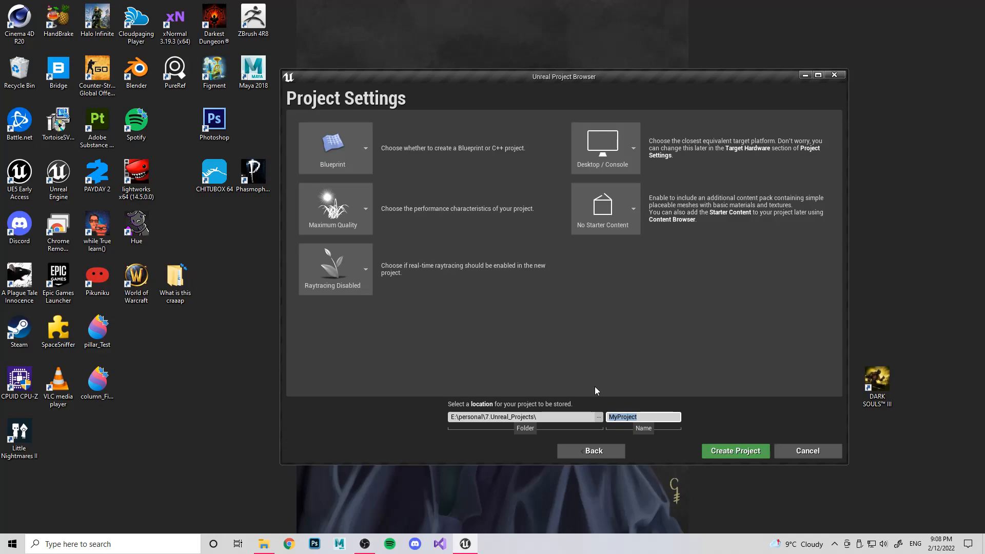
type("test_01")
left_click(753, 451)
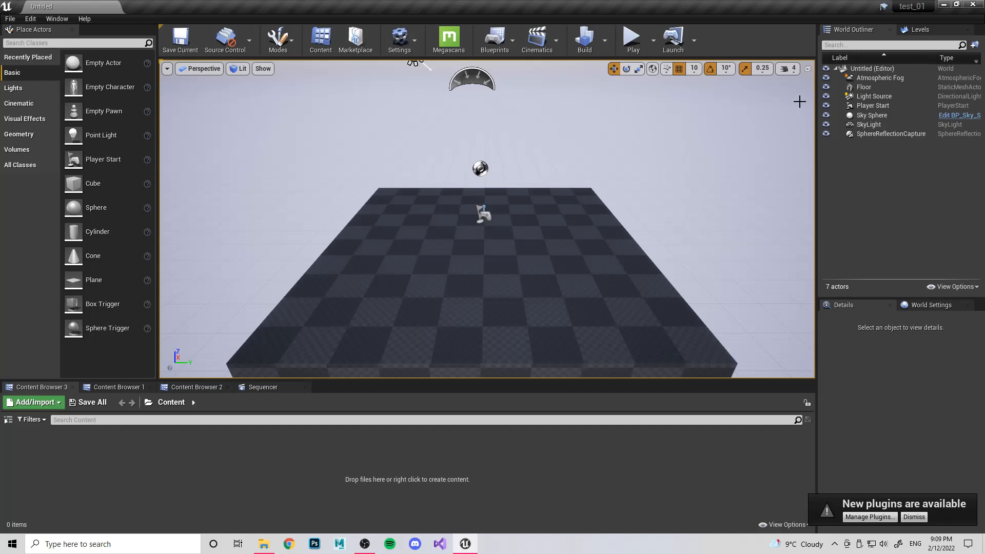
Step: Examine the default level's floor and sky from several angles and distances
mouse_move(319, 215)
right_mouse_down()
mouse_move(339, 208)
mouse_move(308, 215)
mouse_move(316, 210)
mouse_move(306, 213)
mouse_move(306, 198)
mouse_move(306, 210)
mouse_move(292, 211)
mouse_move(299, 189)
mouse_move(304, 202)
mouse_move(290, 211)
mouse_move(314, 207)
mouse_move(309, 198)
mouse_move(309, 214)
right_mouse_up()
right_click_drag(430, 196, 389, 215)
scroll(389, 214, "down", 5)
scroll(389, 215, "up", 5)
scroll(391, 214, "down", 2)
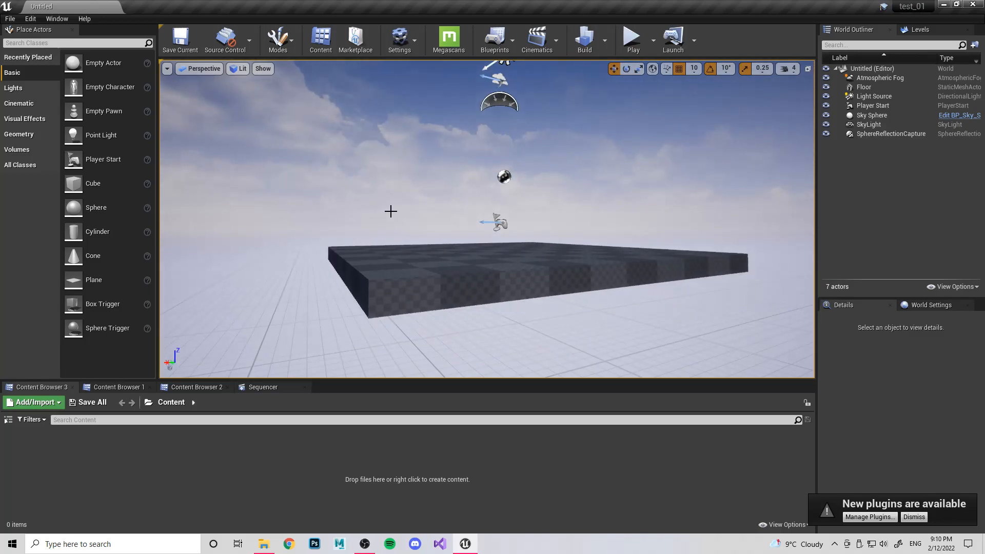
scroll(390, 210, "up", 3)
scroll(391, 207, "down", 5)
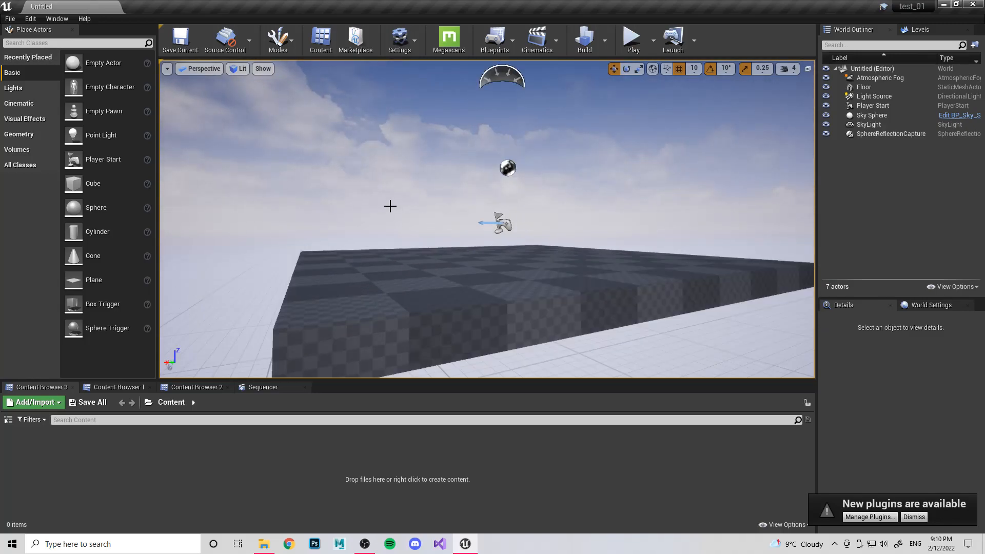
Step: Select the floor, followed by the sphere reflection capture above it, and view the selection from higher up
right_click_drag(392, 207, 477, 291)
key("w")
left_click(476, 290)
left_click(471, 177)
right_click_drag(601, 225, 322, 146)
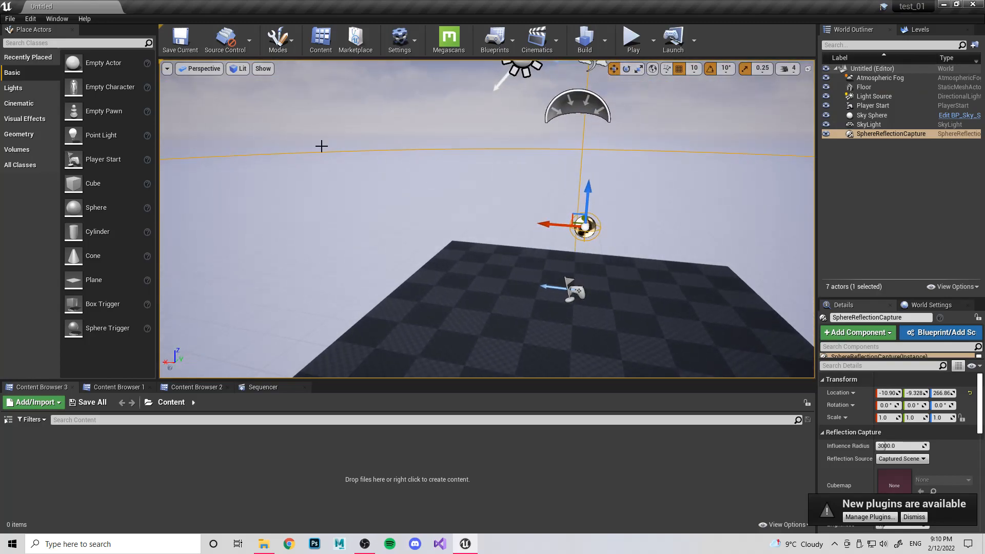
Step: Check the Realtime rendering option for the viewport and look over the level's sky and light actors
left_click(171, 70)
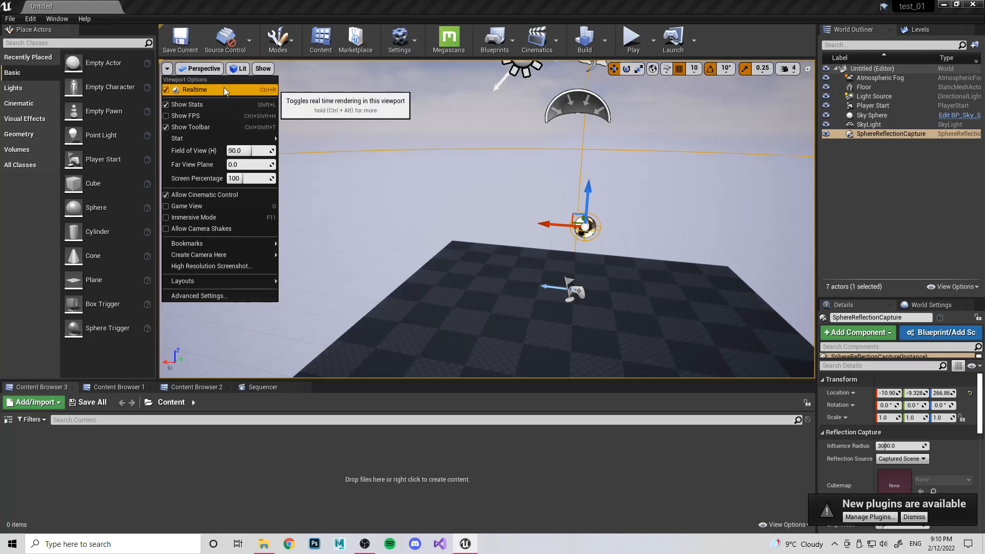
right_click_drag(404, 215, 385, 174)
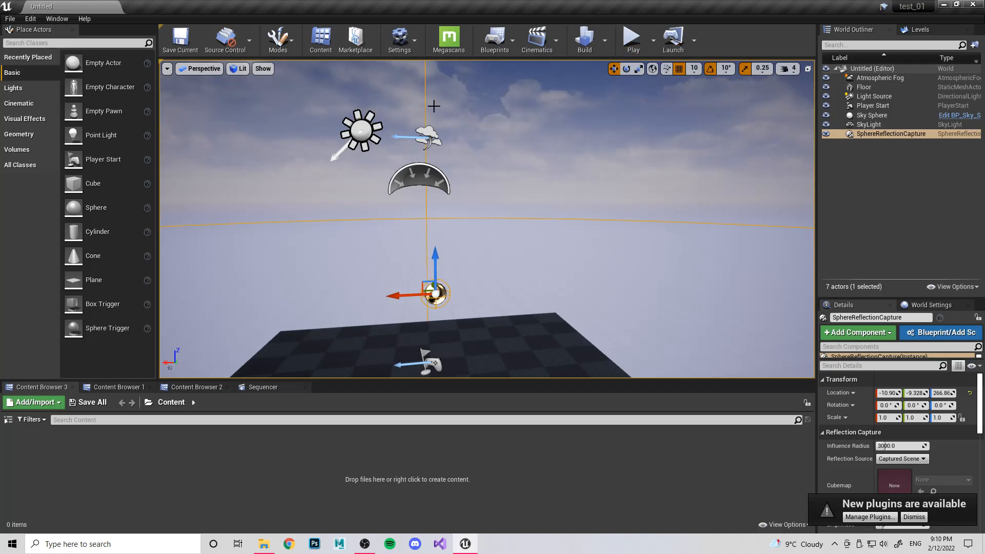
right_click_drag(484, 162, 449, 177)
Step: Try a horizontal field of view of about 99.9 in the viewport and set it back to 90
left_click(166, 68)
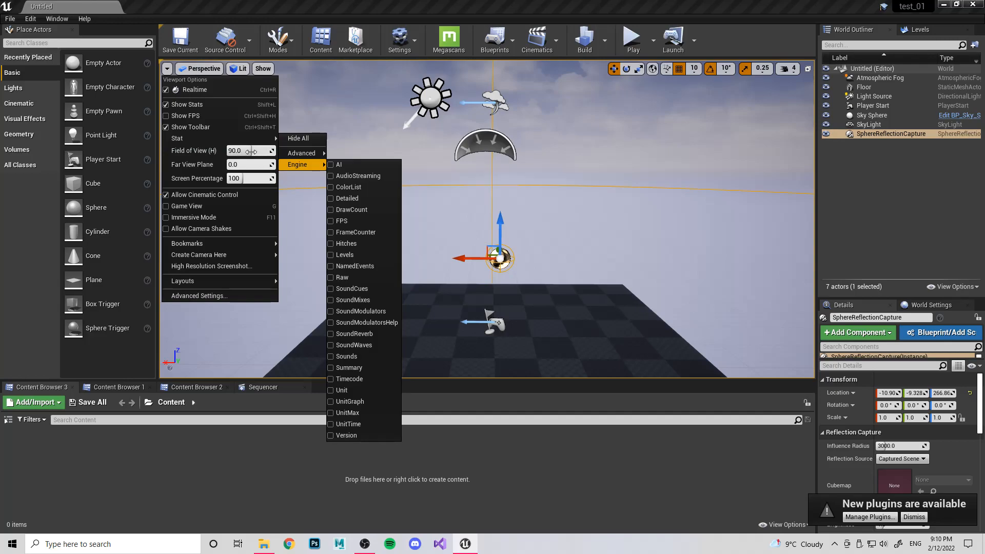
mouse_move(250, 152)
left_mouse_down()
mouse_move(280, 151)
mouse_move(225, 152)
mouse_move(254, 151)
left_mouse_up()
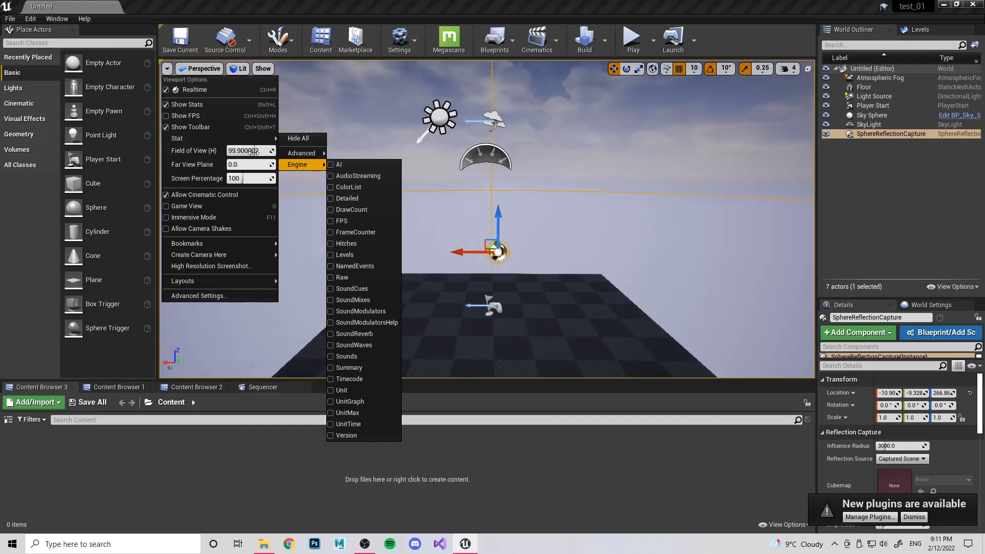
type("90")
key("Return")
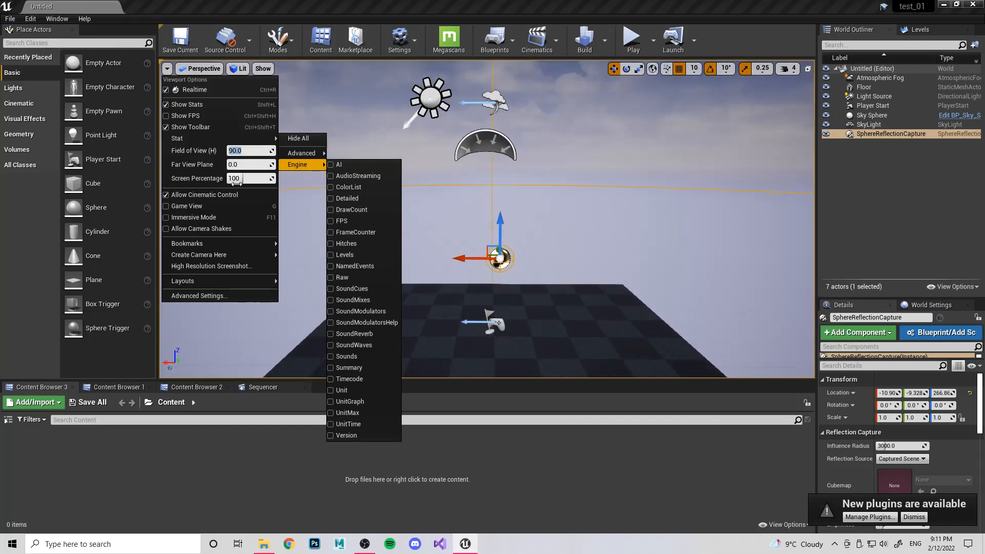
Step: Try a far view plane of about 39000 and a screen percentage of 96, restoring them to 0 and 100
left_click_drag(247, 163, 247, 164)
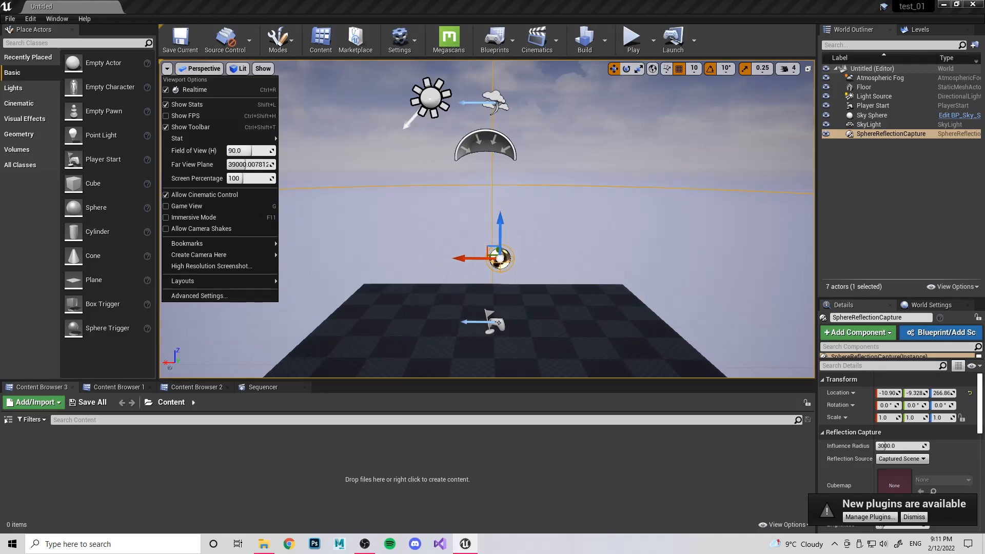
key("ctrl+z")
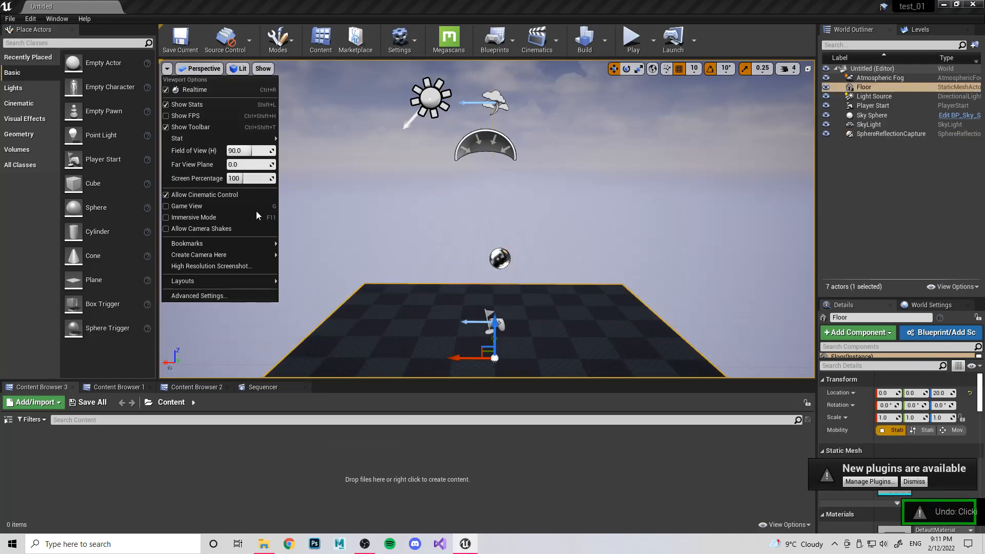
left_click_drag(246, 178, 241, 178)
key("ctrl+z")
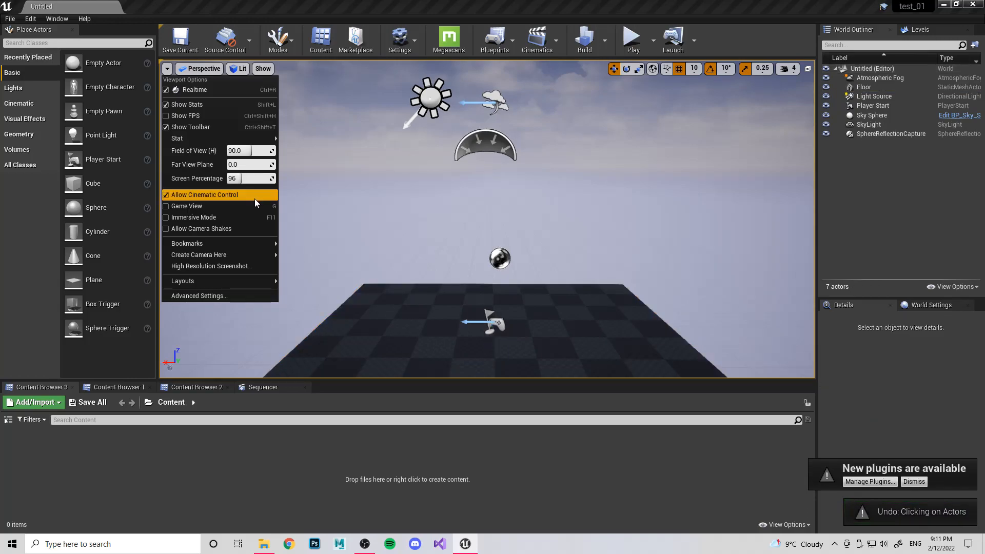
left_click(250, 178)
type("100")
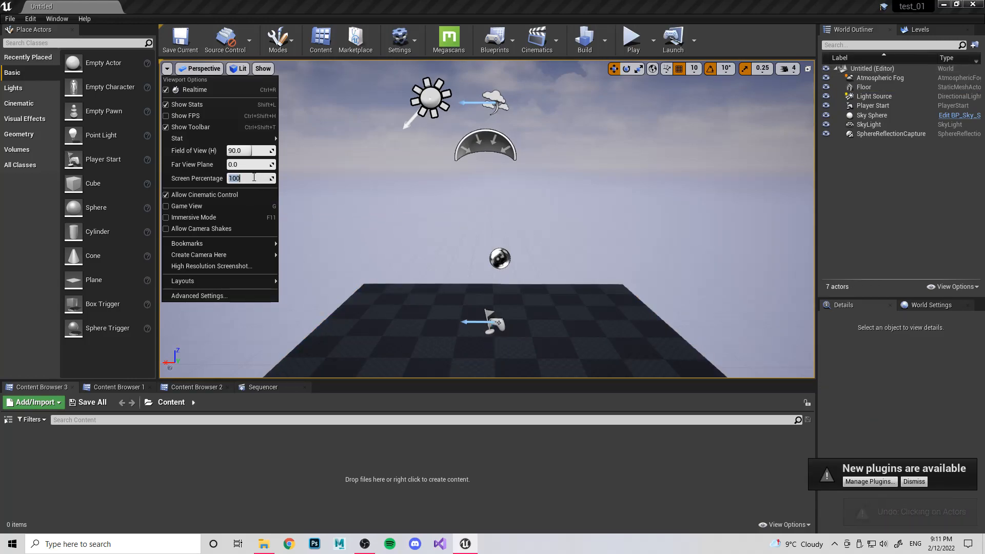
left_click(168, 209)
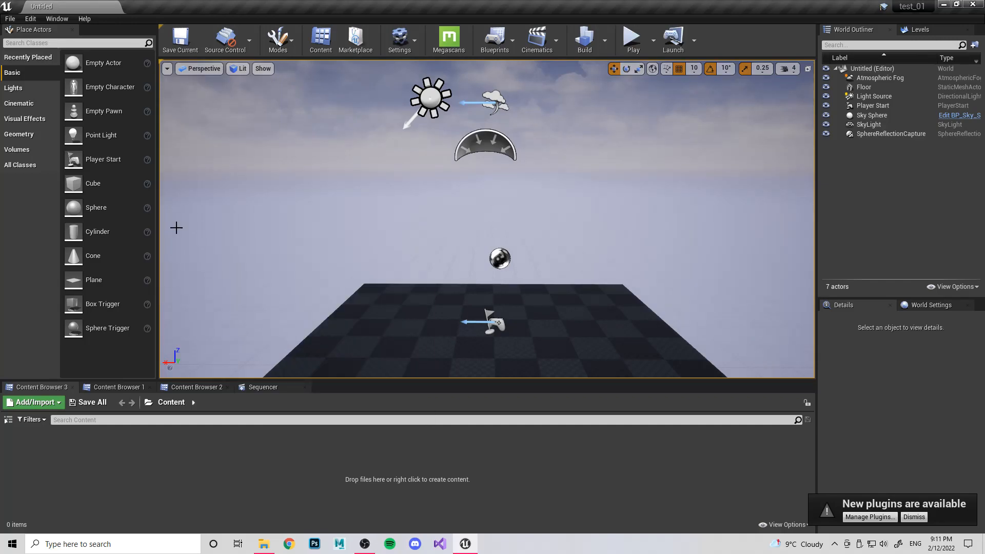
Step: Review the High Resolution Screenshot settings and close them without taking a capture
left_click(167, 68)
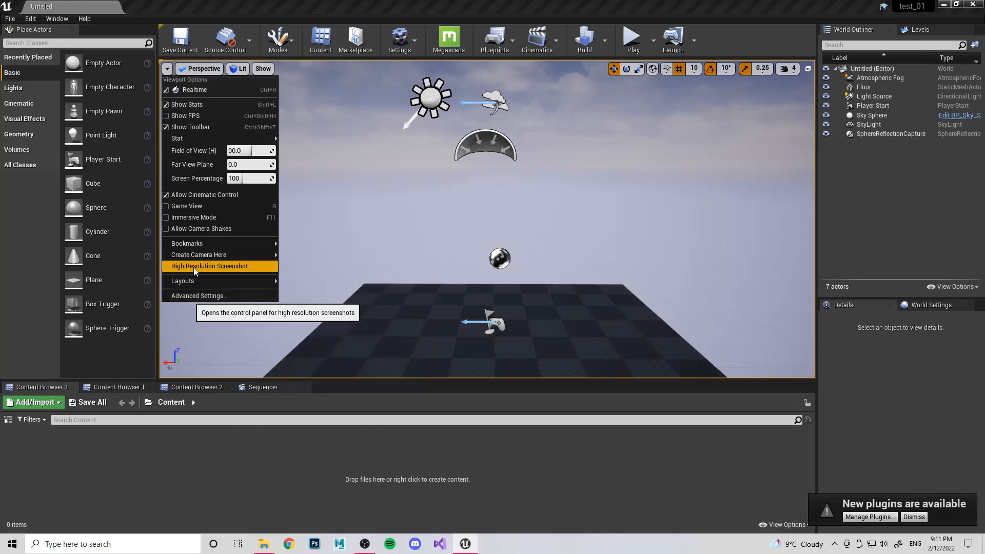
left_click(167, 69)
left_click(166, 69)
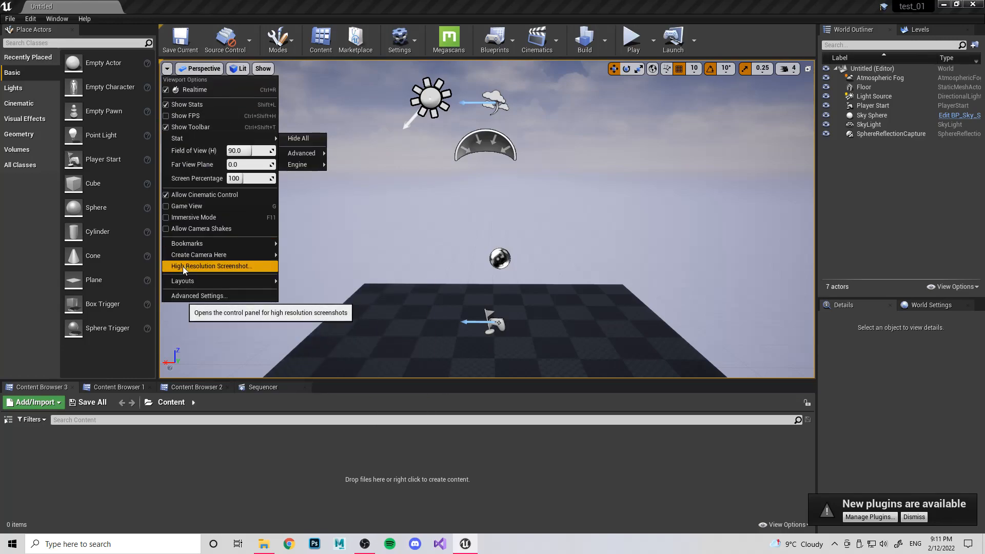
left_click(180, 267)
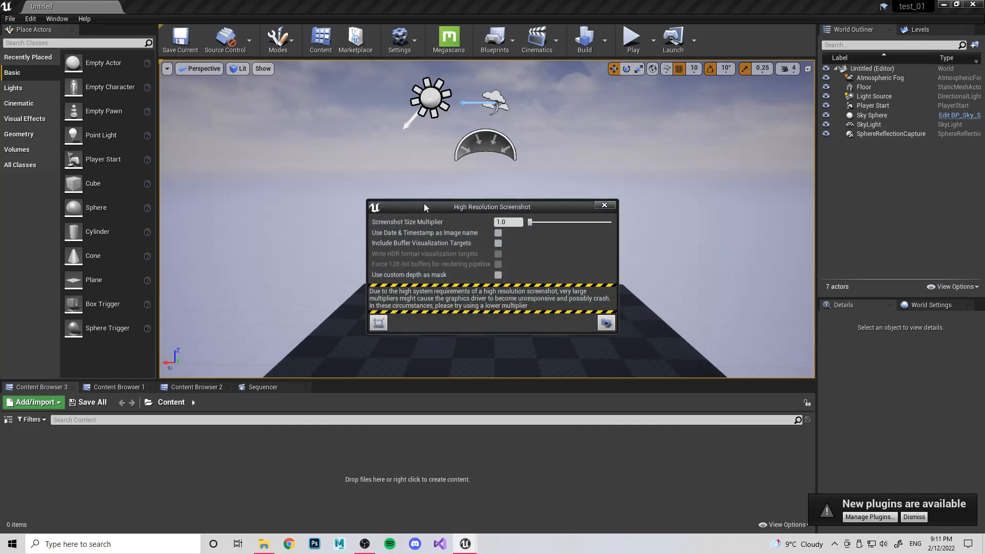
left_click_drag(422, 207, 348, 183)
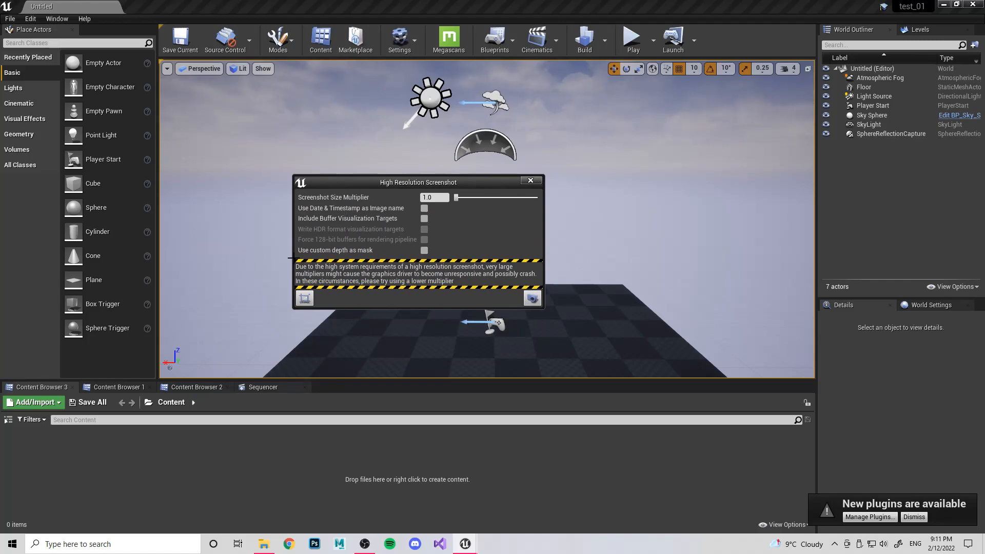
left_click(531, 181)
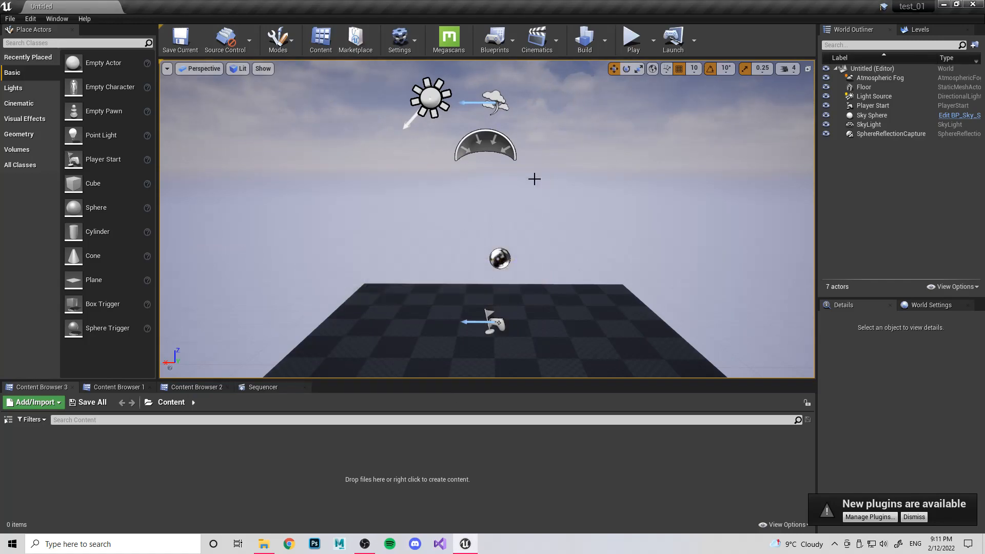
Step: Switch the viewport to the orthographic Top view with Lit shading and centre it on the floor
left_click(199, 70)
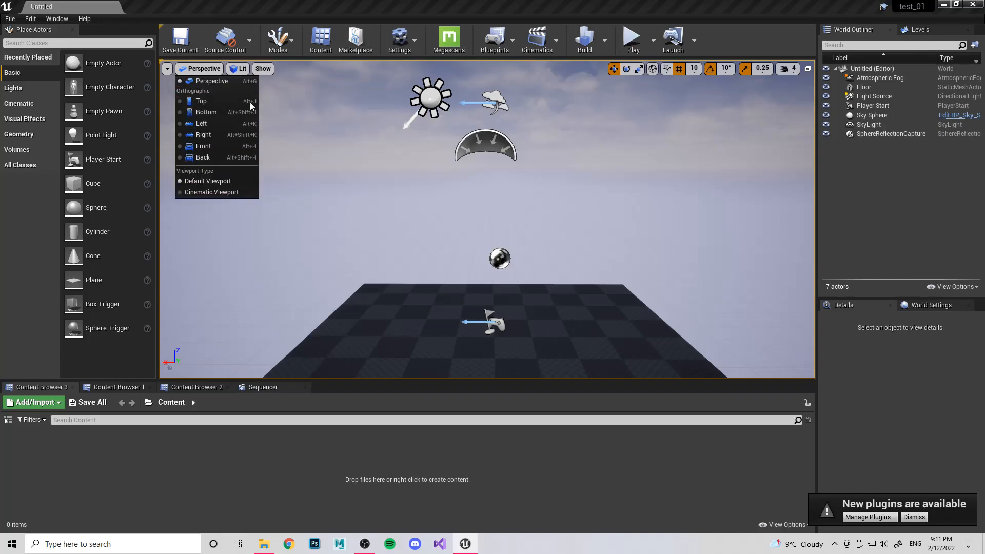
left_click(212, 101)
left_click(222, 70)
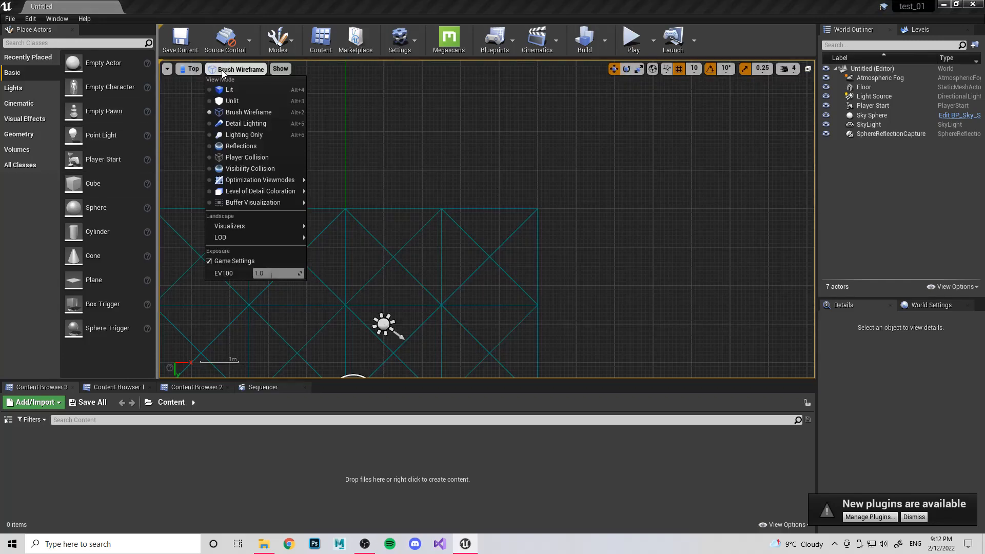
left_click(224, 91)
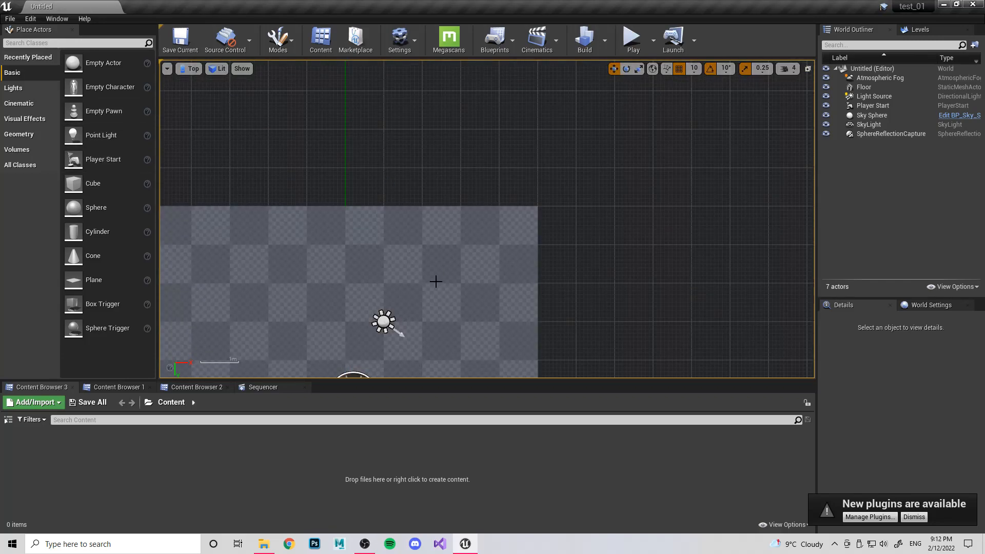
right_click_drag(431, 287, 545, 138)
right_click_drag(500, 238, 526, 239)
Step: Try the Detail Lighting, Player Collision and Brush Wireframe view modes in the Top view and return to Lit
left_click(218, 68)
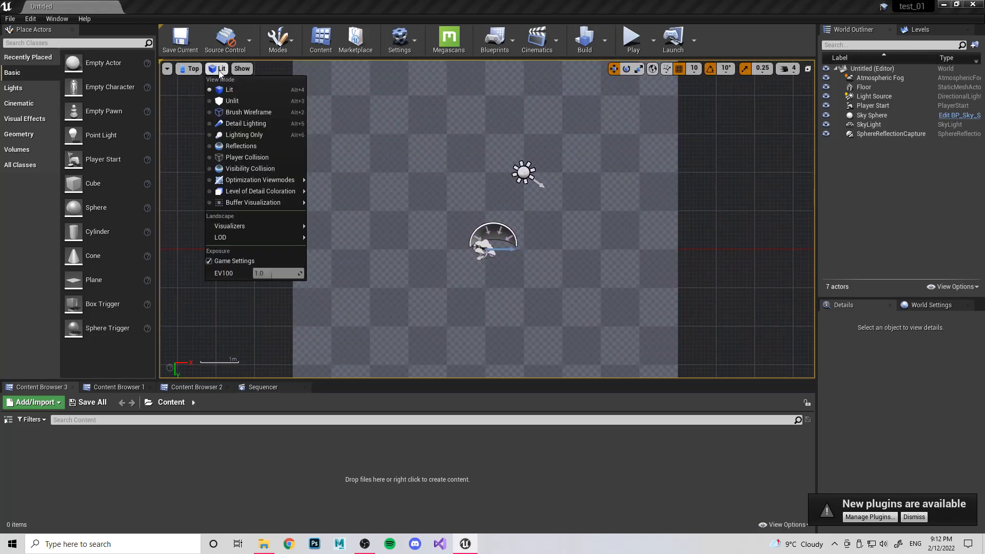
left_click(224, 123)
left_click(220, 69)
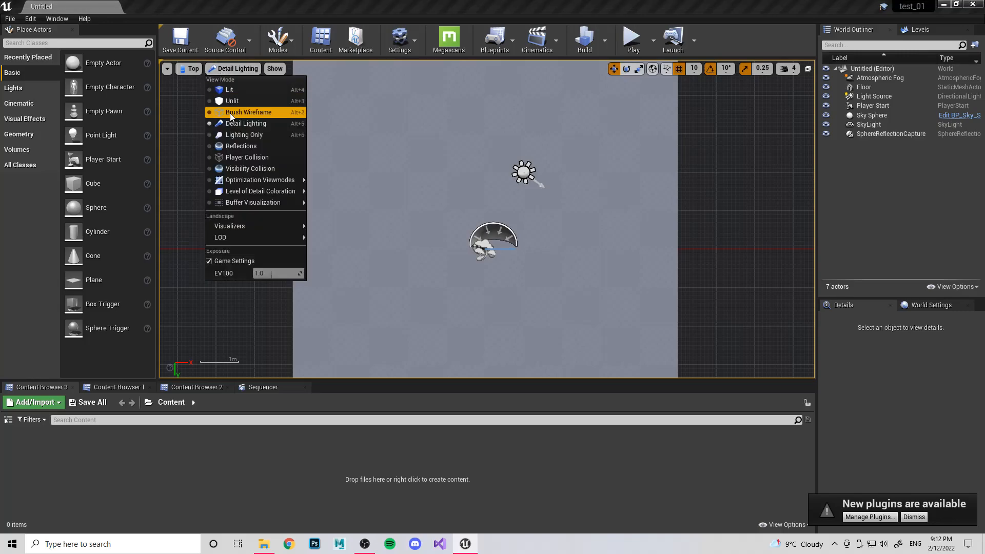
left_click(237, 157)
left_click(234, 70)
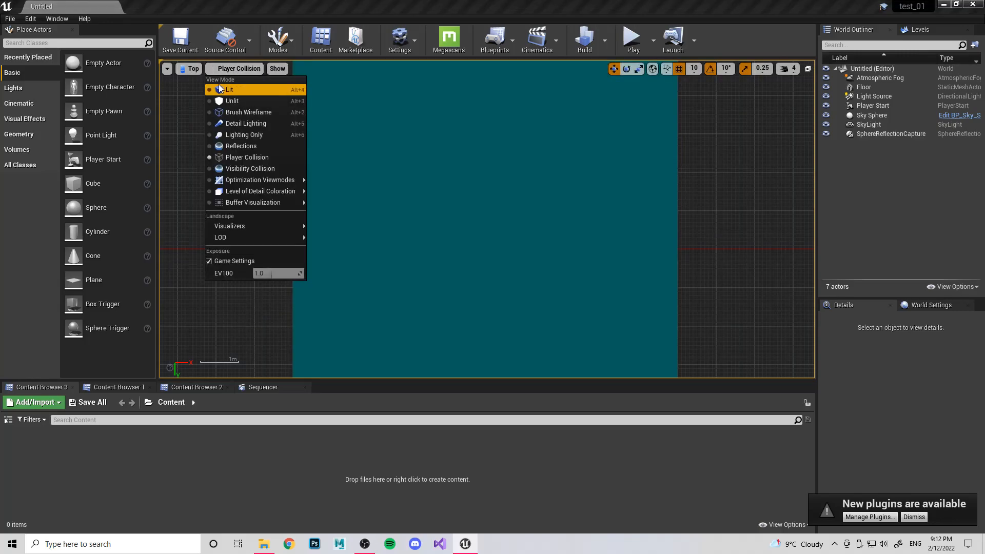
left_click(239, 111)
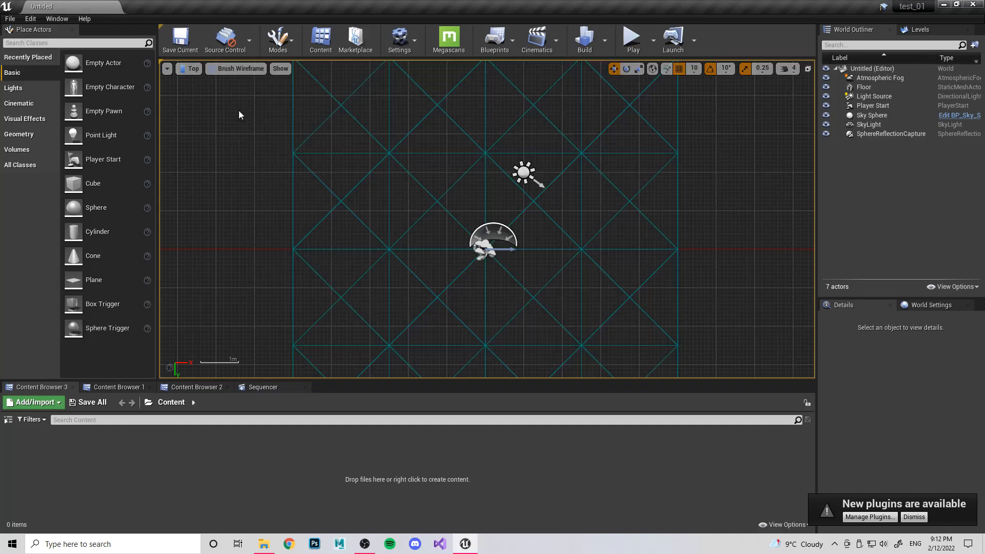
left_click(240, 69)
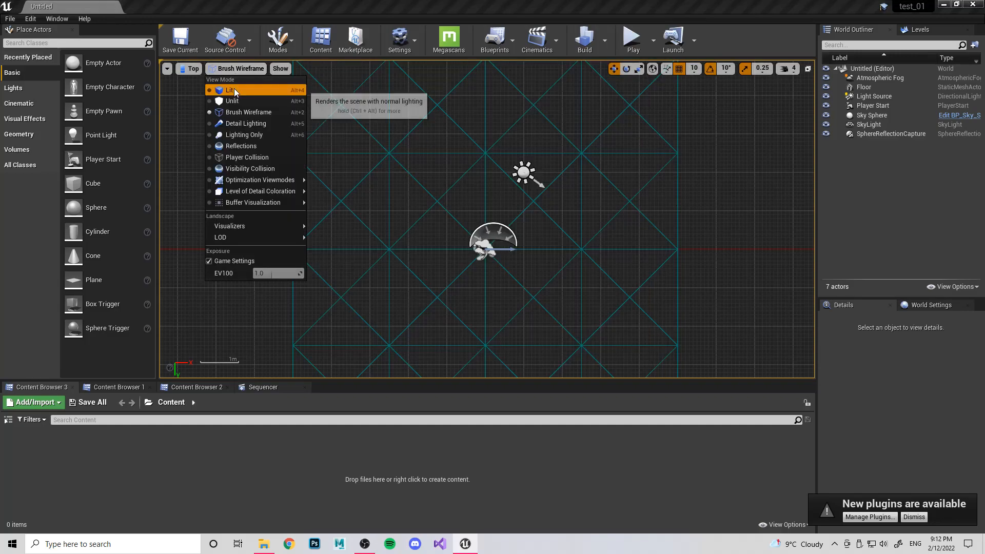
left_click(234, 89)
Step: Return the viewport to the Perspective view and review the available Show flags
left_click(198, 72)
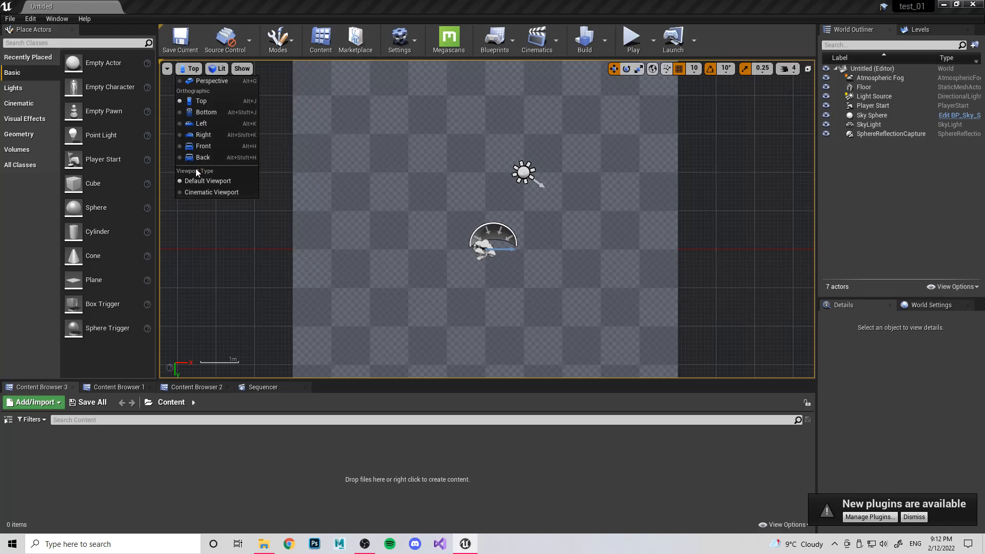
left_click(209, 82)
left_click(266, 69)
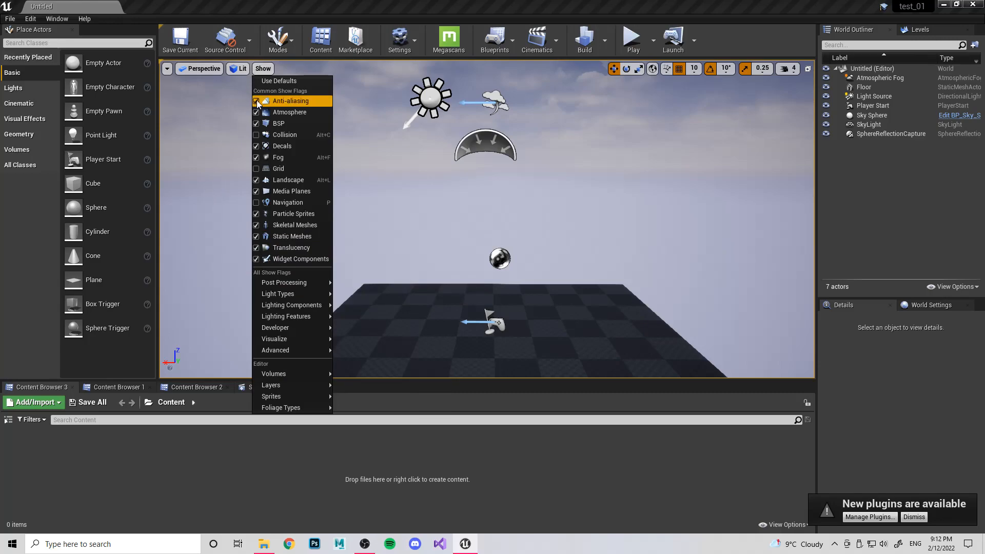
Step: Select the floor and compare the rotate, move and scale gizmos on it without transforming it
left_click(473, 289)
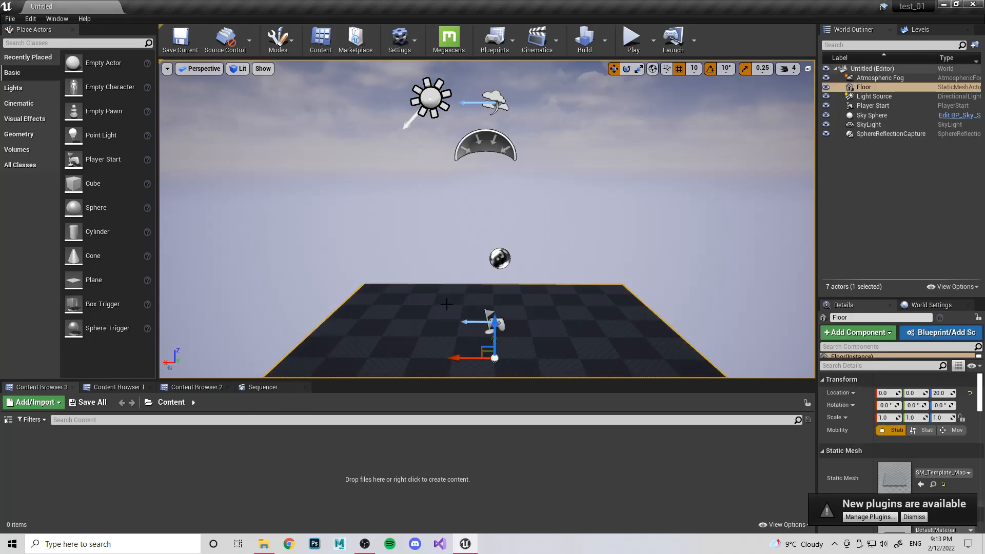
right_click_drag(518, 184, 458, 225)
left_click(627, 69)
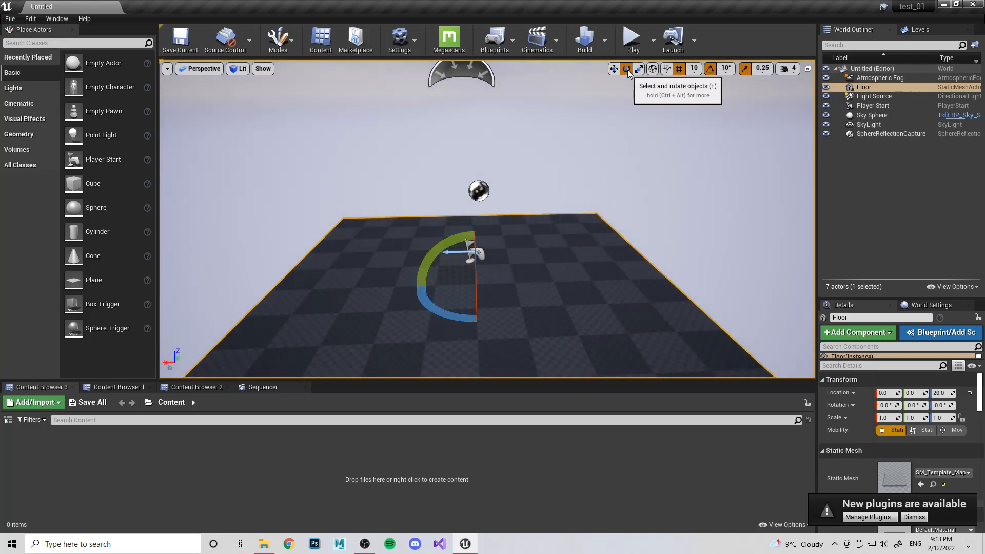
left_click(614, 69)
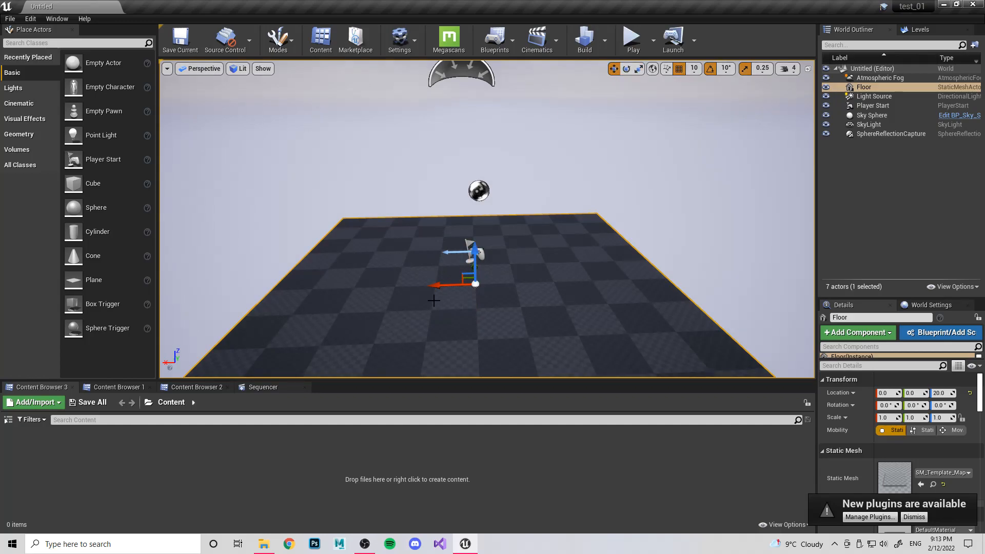
key("e")
key("r")
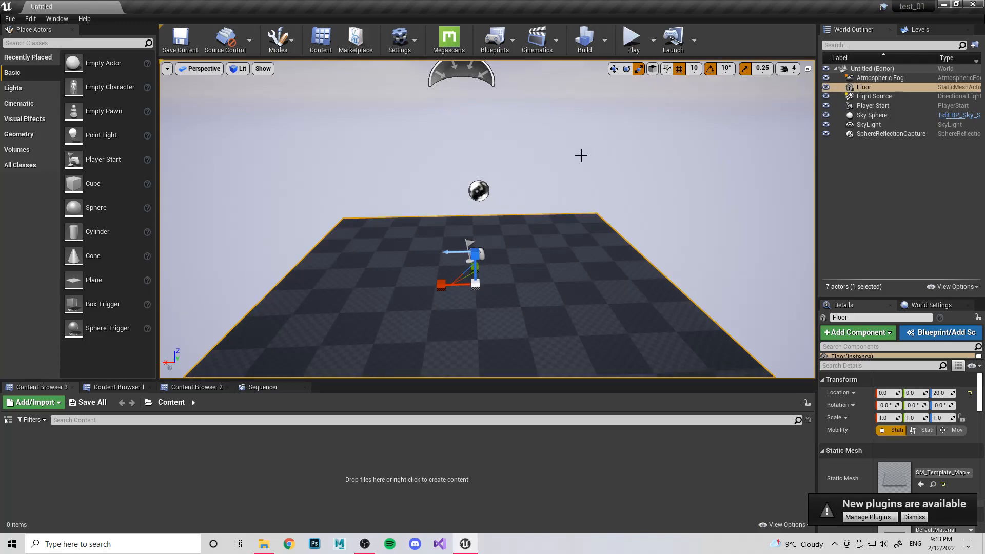
Step: Place a cube on the floor at about X 190, Y 180 and raise it to Z 260
left_click_drag(93, 183, 409, 265)
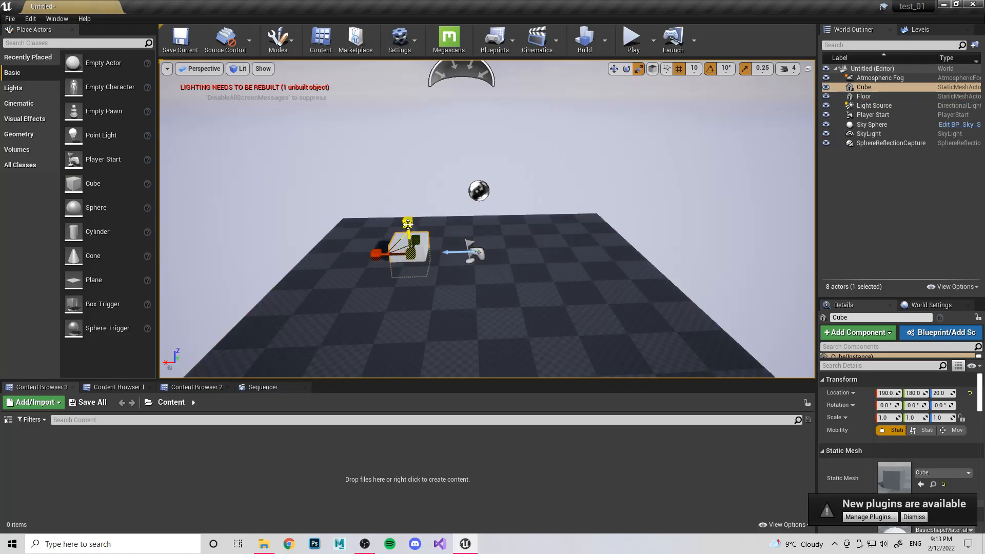
left_click_drag(407, 221, 421, 134)
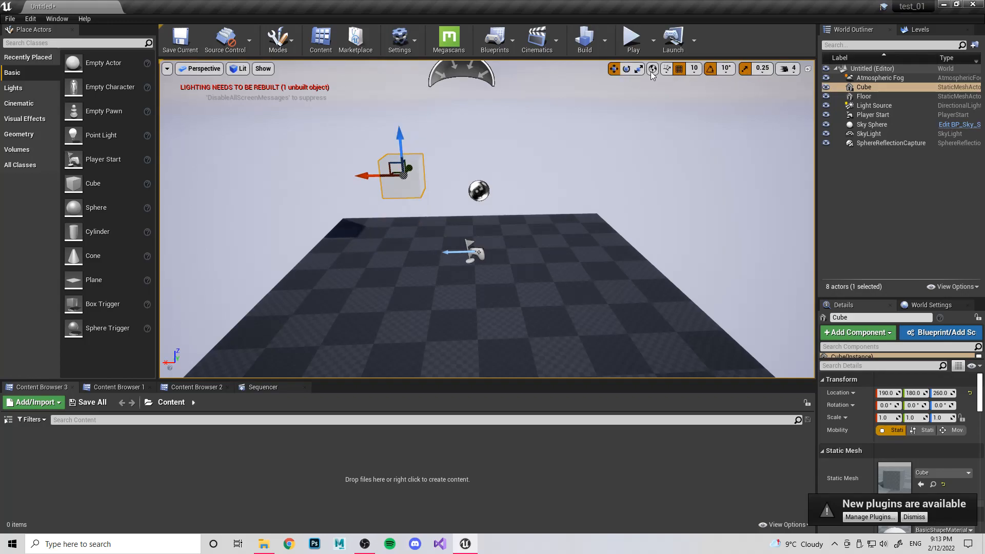
Step: Try moving the cube with the grid snap size set to 500
left_click(694, 68)
left_click(701, 146)
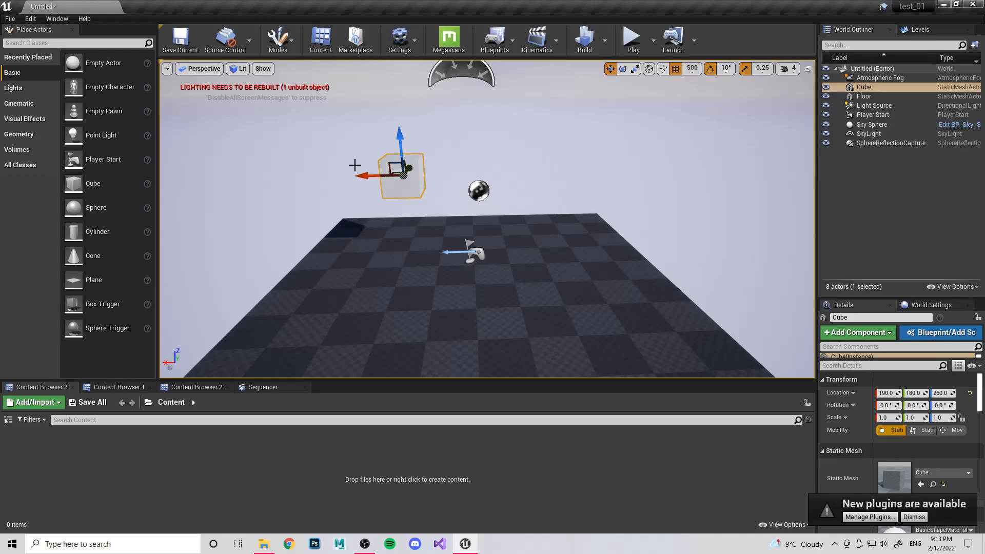
mouse_move(428, 180)
left_mouse_down()
mouse_move(572, 190)
mouse_move(349, 191)
mouse_move(407, 205)
mouse_move(432, 197)
left_mouse_up()
mouse_move(372, 206)
left_mouse_down()
mouse_move(520, 203)
mouse_move(383, 201)
left_mouse_up()
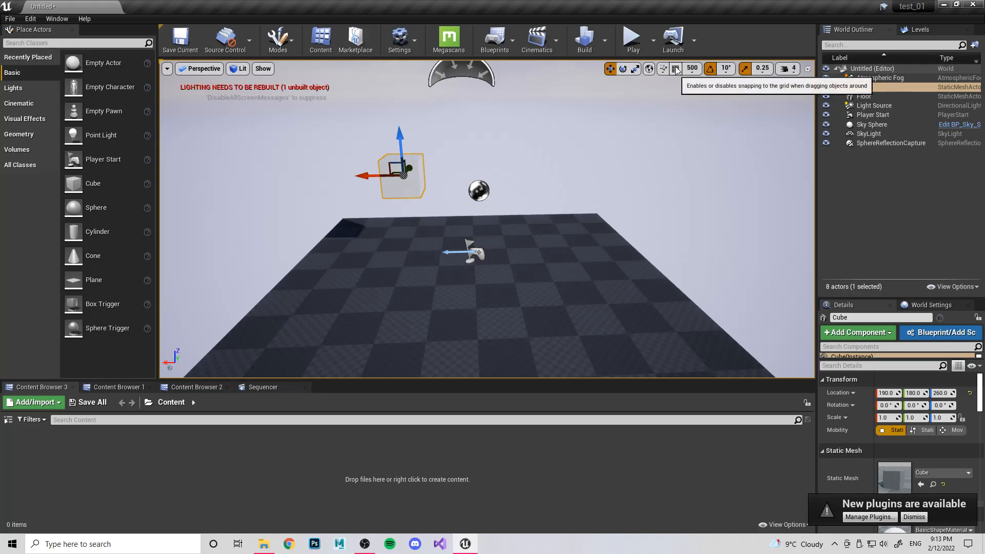
Step: Set the grid snap size to 10 and move the cube along X to 350
left_click(693, 69)
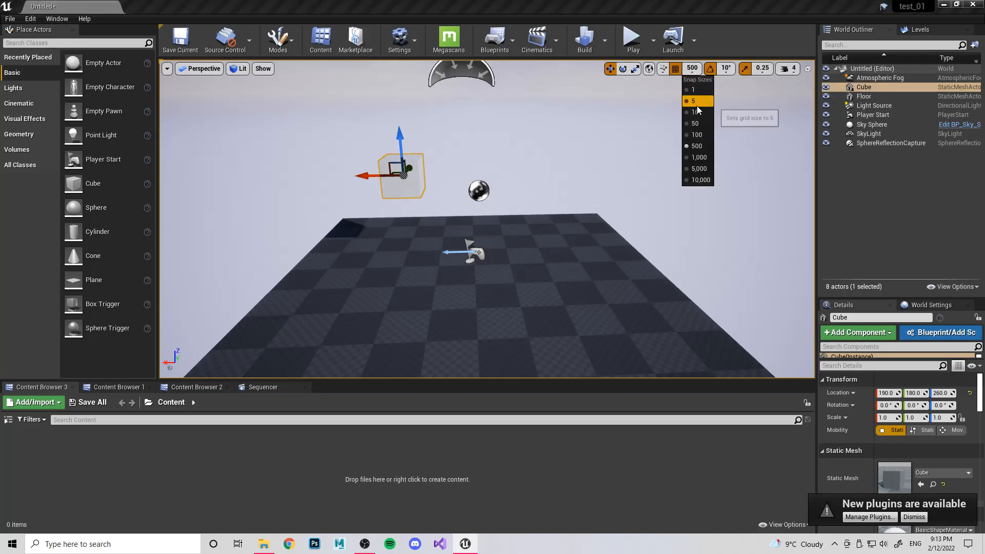
left_click(696, 112)
left_click_drag(361, 176, 311, 215)
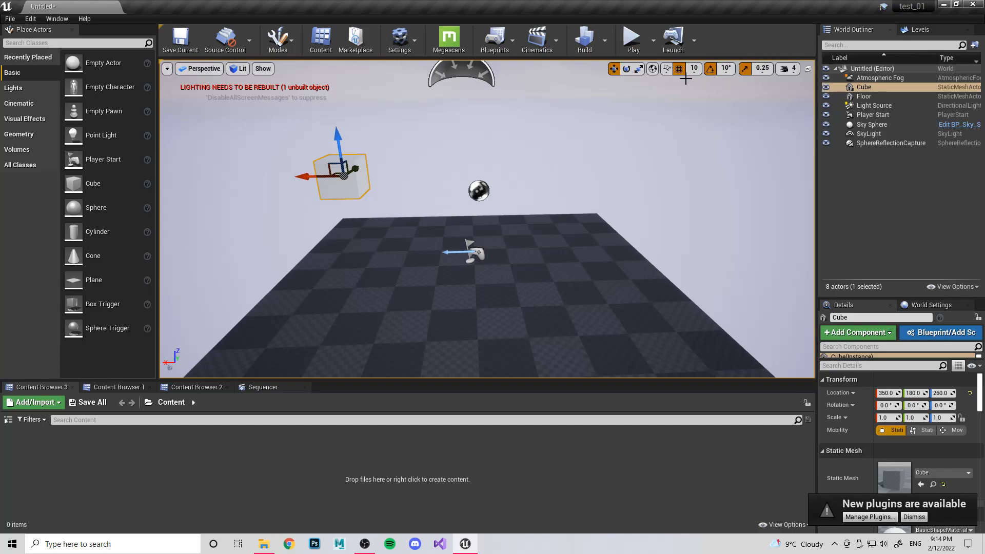
Step: Rotate the cube in 10° snap increments and undo the last rotations, keeping about 40° around the Y axis
key("e")
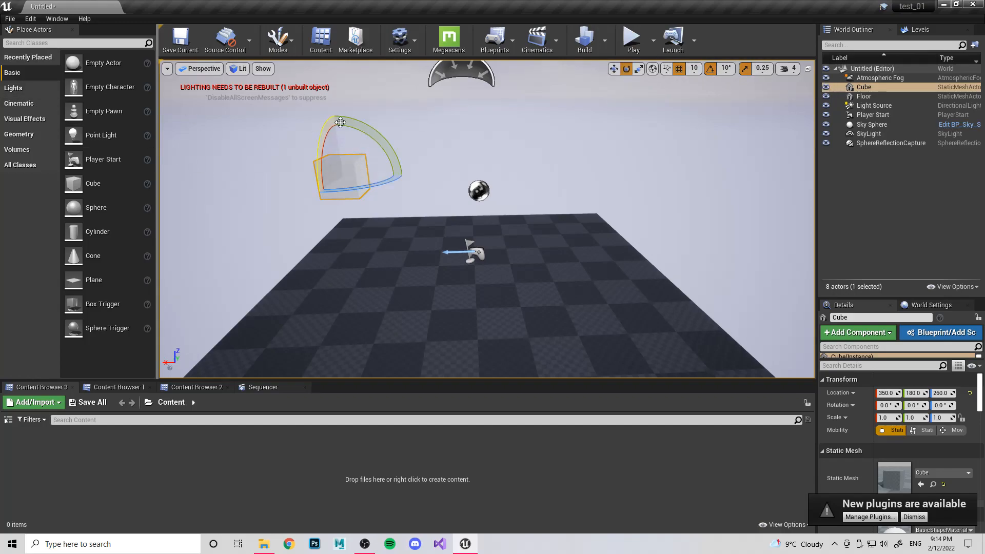
left_click_drag(366, 129, 366, 128)
left_click_drag(262, 167, 267, 139)
left_click_drag(282, 179, 280, 167)
left_click_drag(360, 130, 359, 126)
key("ctrl+z")
key("ctrl+z")
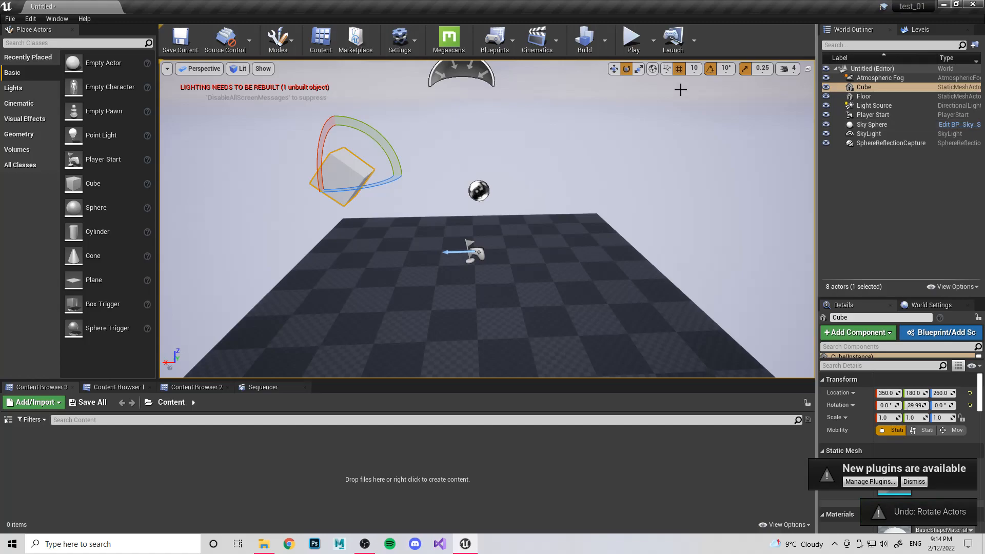
Step: With grid, rotation and scale snapping turned off, rotate the cube to about Y 41.7°, Z -5.1° and move it to X about 81.7
left_click(711, 69)
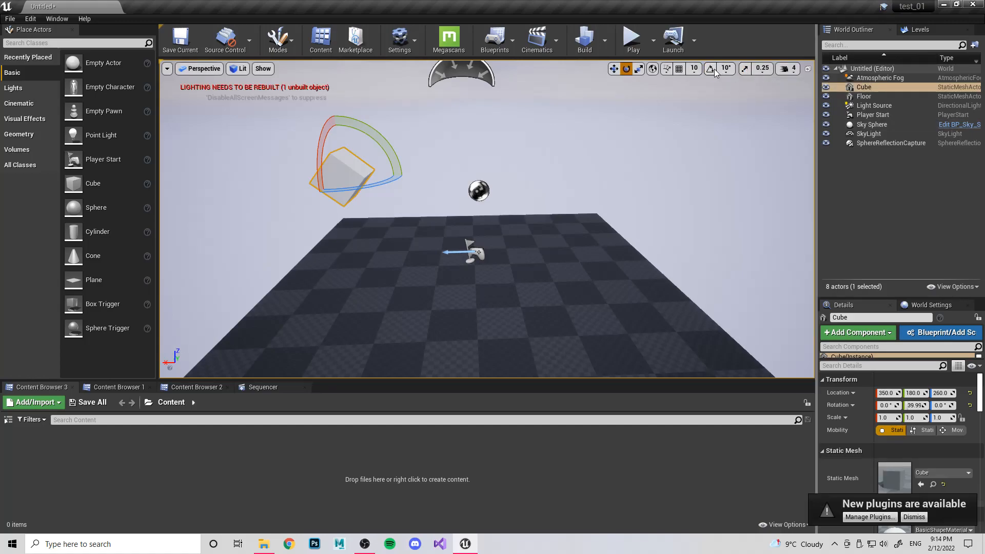
left_click_drag(341, 123, 279, 174)
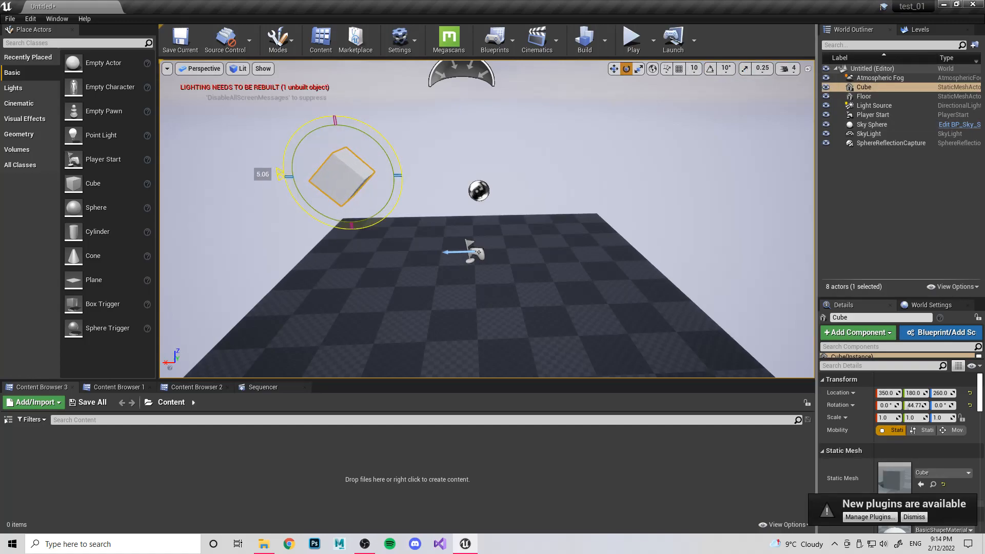
left_click_drag(340, 188, 409, 216)
key("w")
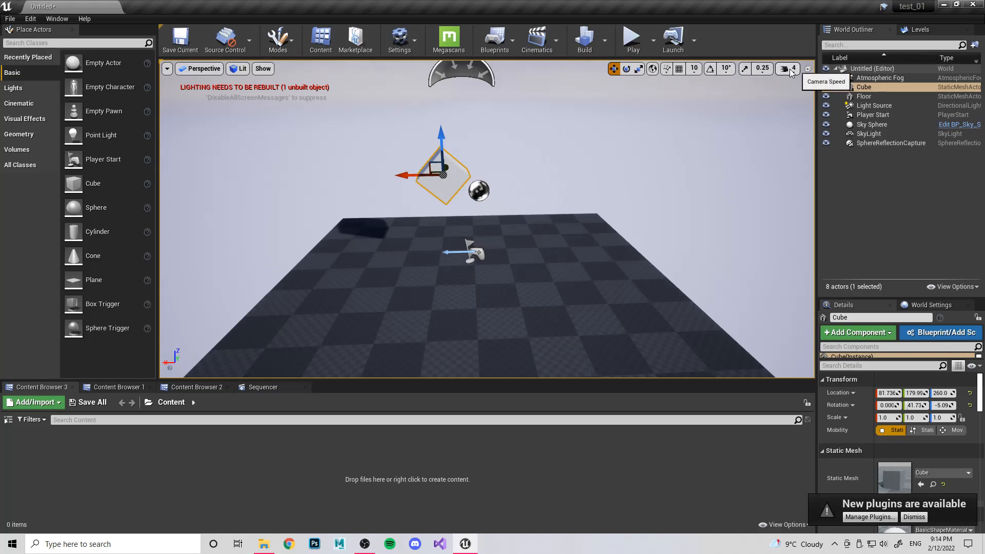
Step: Set the viewport camera speed to 6 and try flying around the floor and cube
scroll(474, 199, "down", 10)
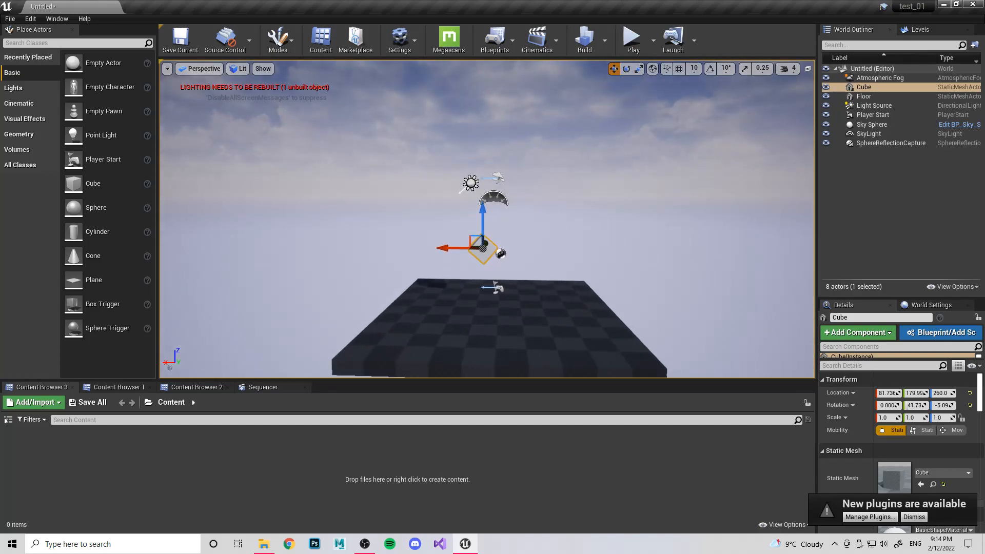
right_click_drag(474, 199, 411, 193)
left_click(788, 68)
left_click(842, 94)
right_click_drag(580, 175, 673, 175)
key("w")
Step: Set the viewport camera speed to 1 and try flying through the scene
left_click(798, 69)
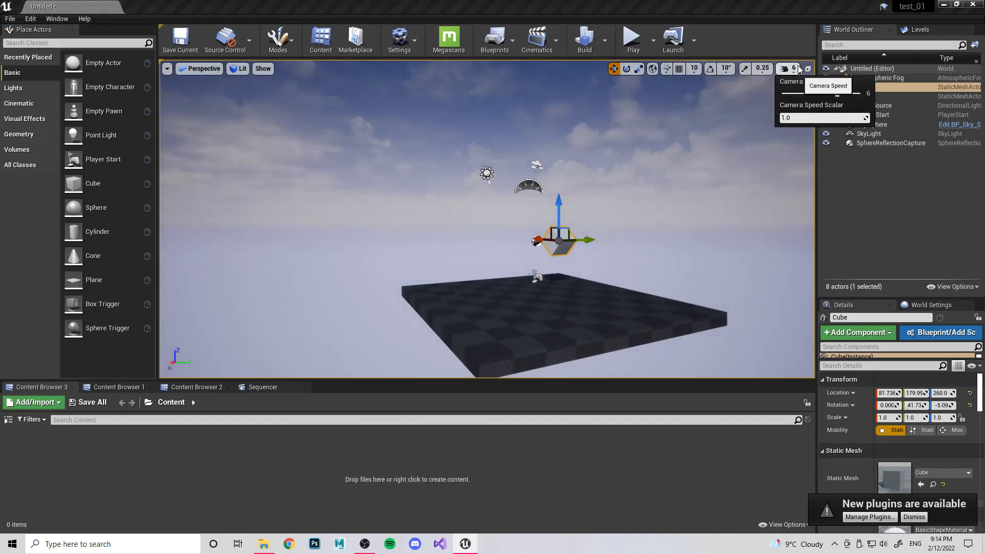
right_click_drag(739, 165, 708, 175)
key("d")
key("w")
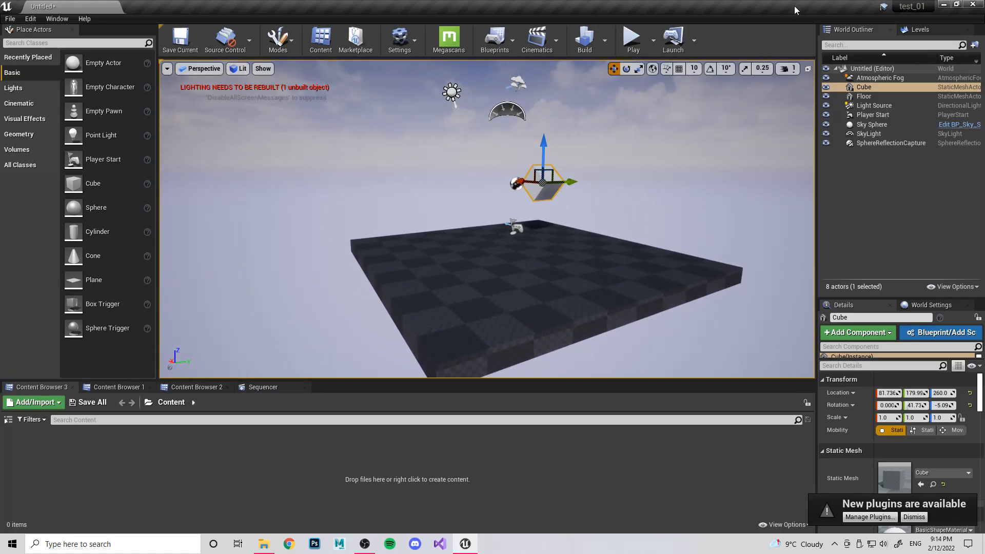
Step: Set the viewport camera speed to 3 and fly around until the view faces the floor and cube from the front
left_click(785, 68)
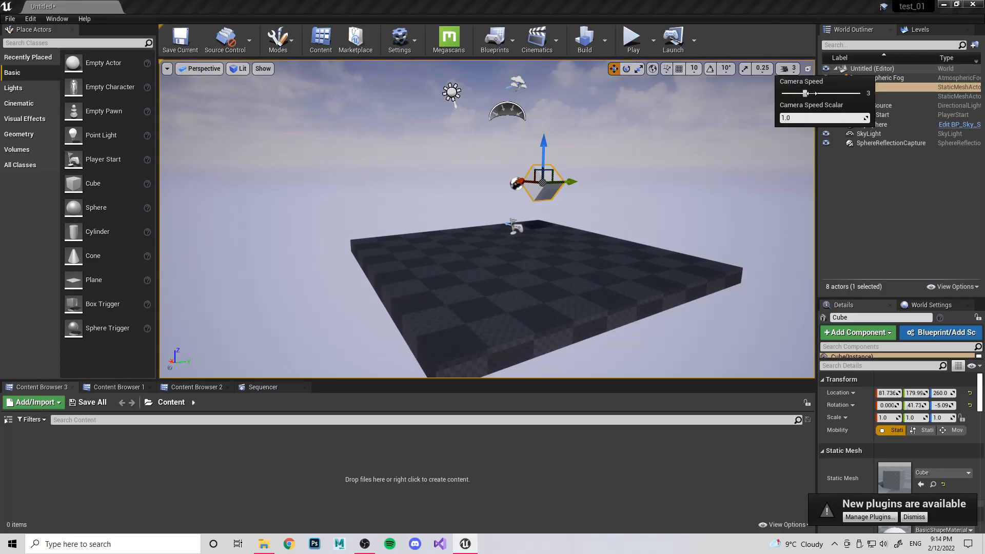
right_click_drag(729, 169, 770, 172)
key("w")
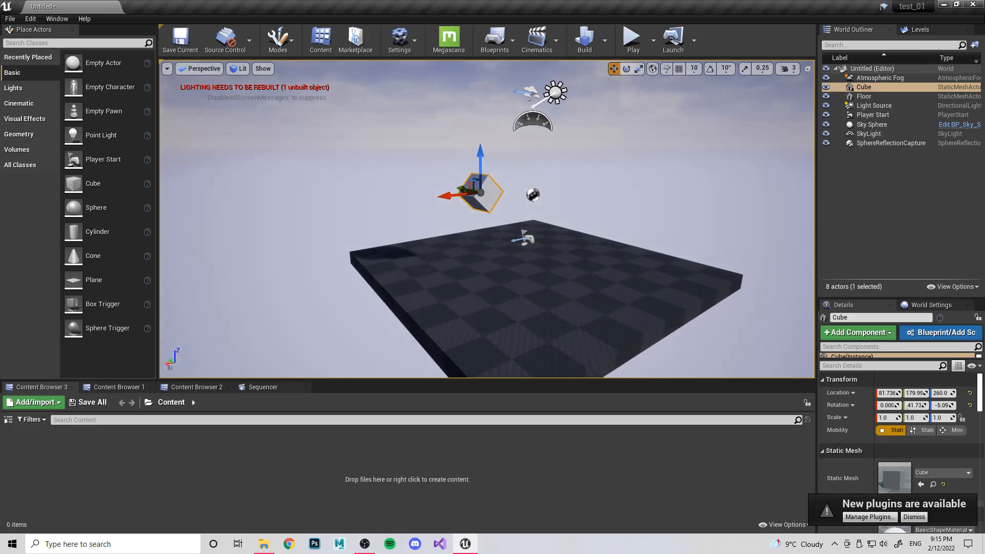
right_click_drag(770, 172, 600, 149)
key("w")
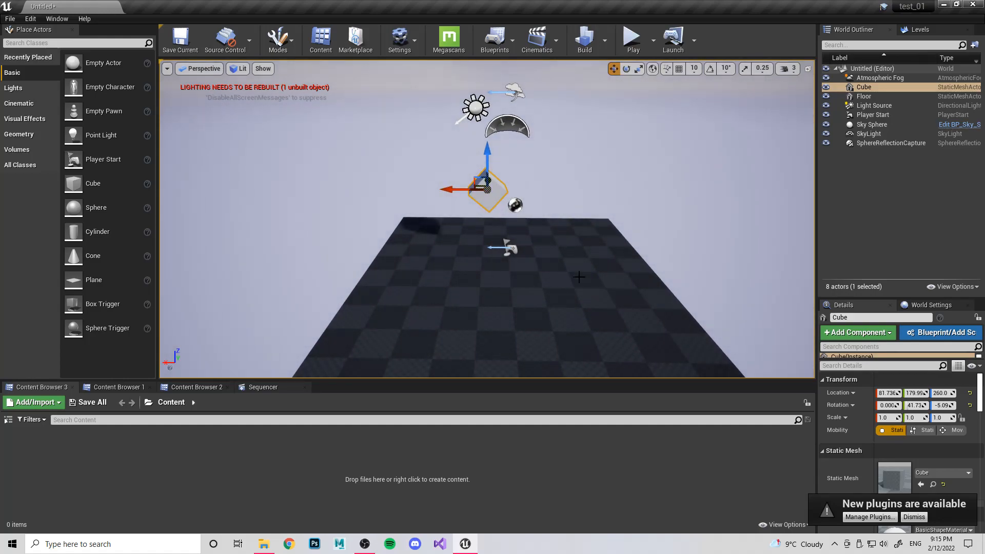
Step: Inspect the scene's light source, skylight, atmospheric fog and sphere reflection capture by selecting each in the viewport
left_click(476, 106)
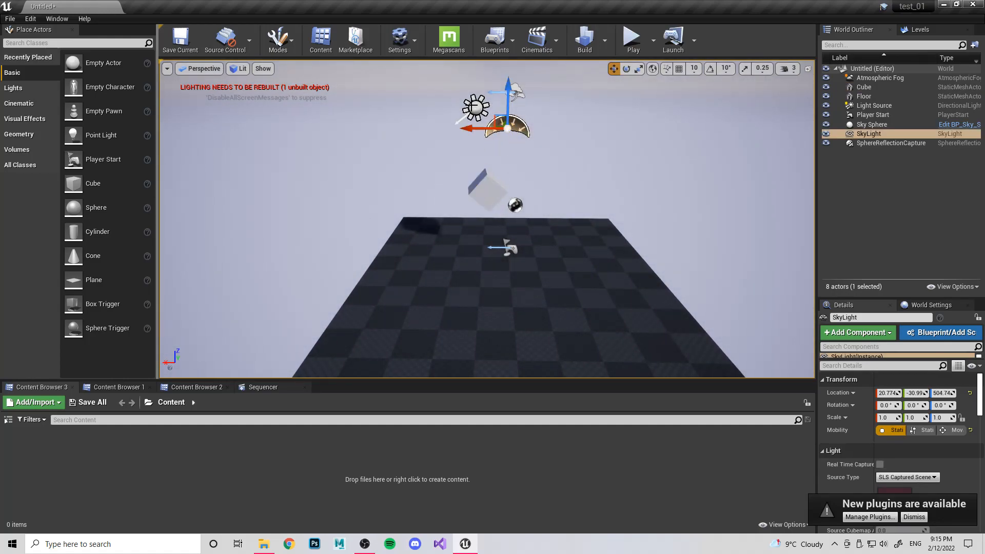
left_click(515, 91)
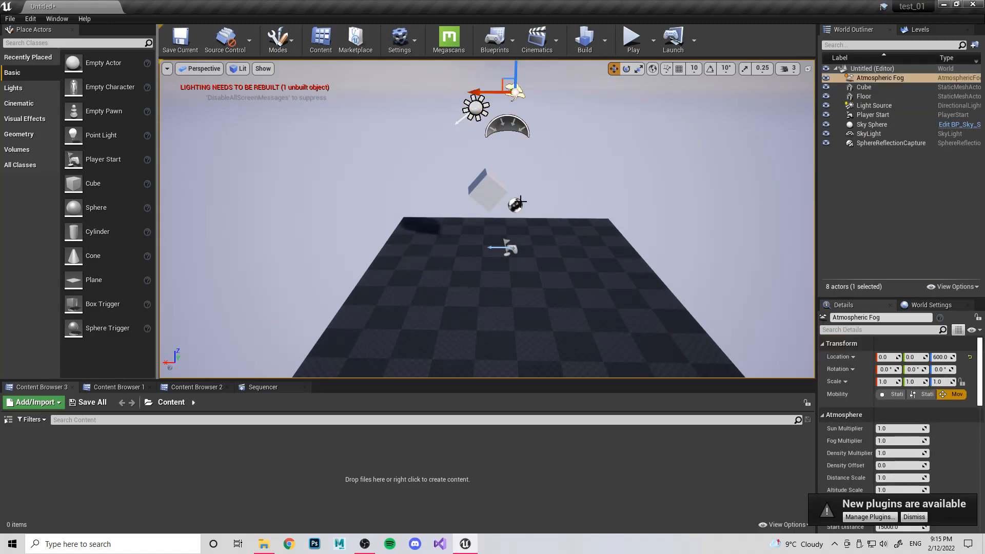
left_click(516, 204)
Step: Move the Player Start along the X axis to about -167
left_click(509, 246)
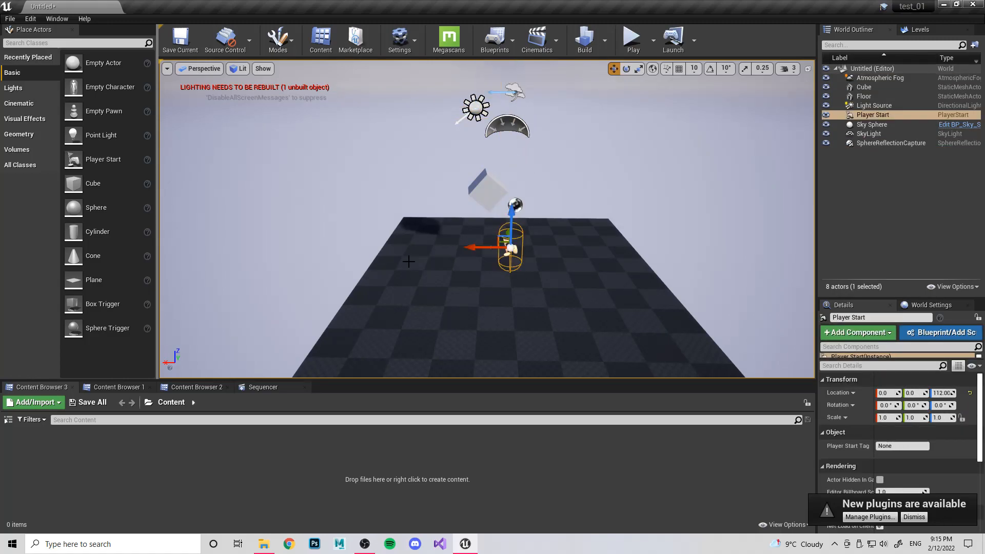
left_click_drag(473, 251, 520, 269)
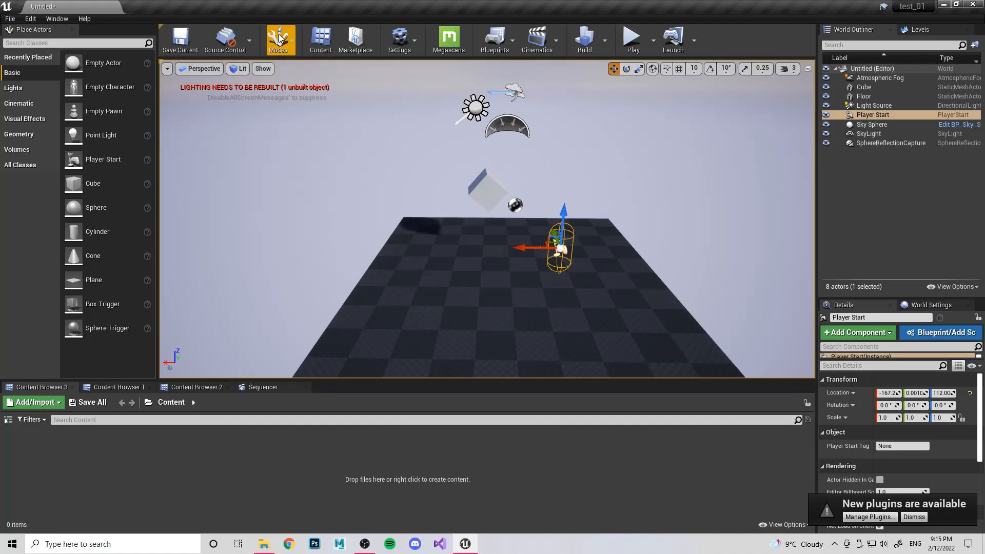
Step: Review the editor modes and the Settings options, and dismiss the new plugins notification
left_click(292, 40)
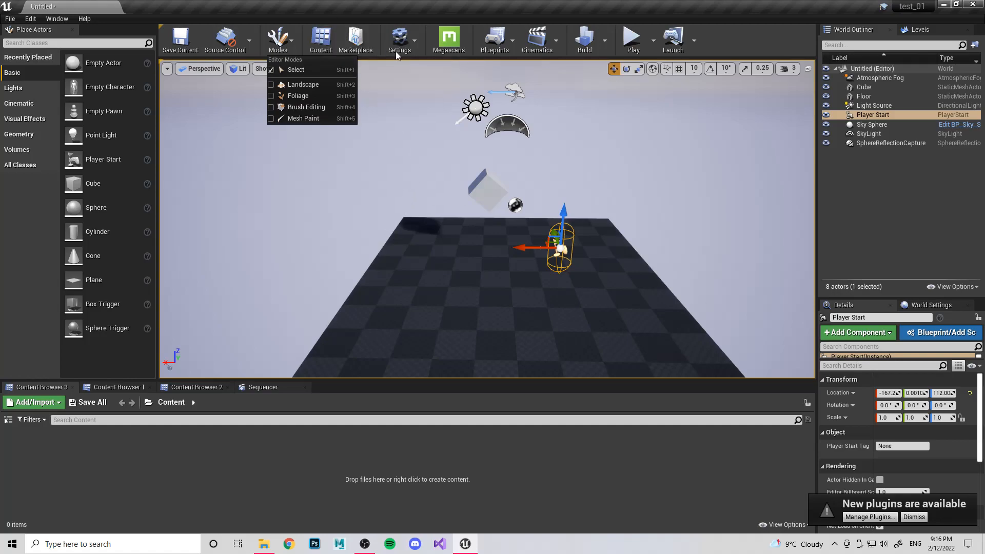
left_click(417, 44)
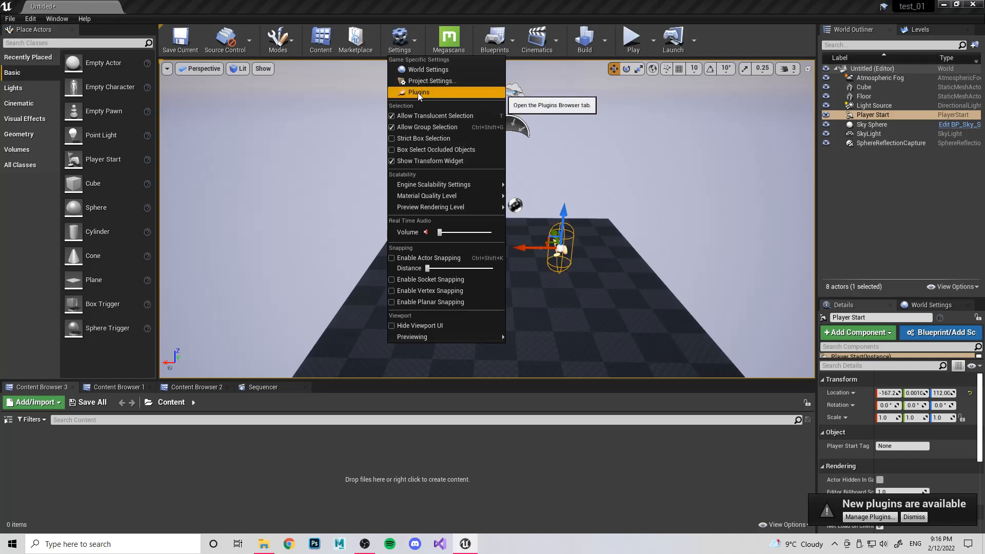
left_click(915, 517)
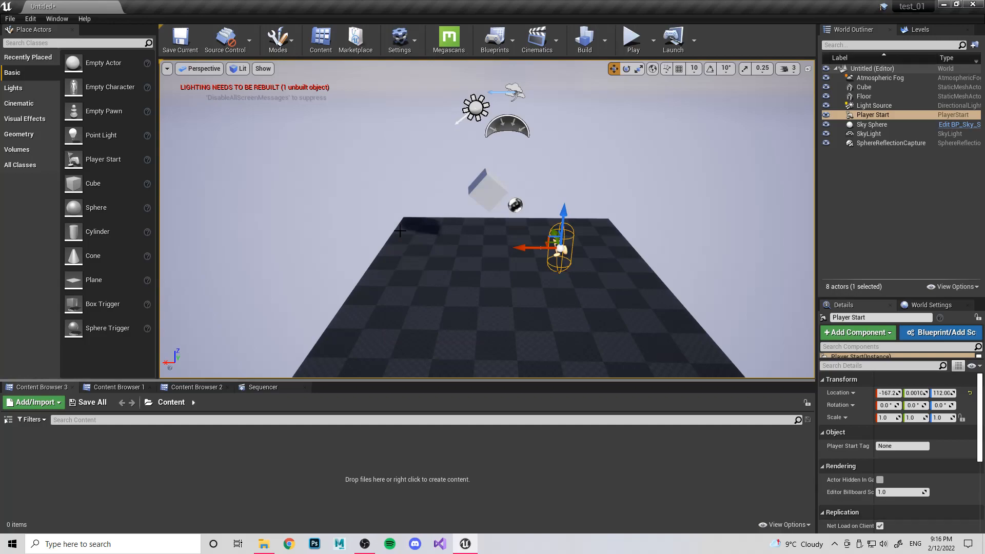
Step: Review the available options for Settings, Blueprints and Cinematics
left_click(400, 41)
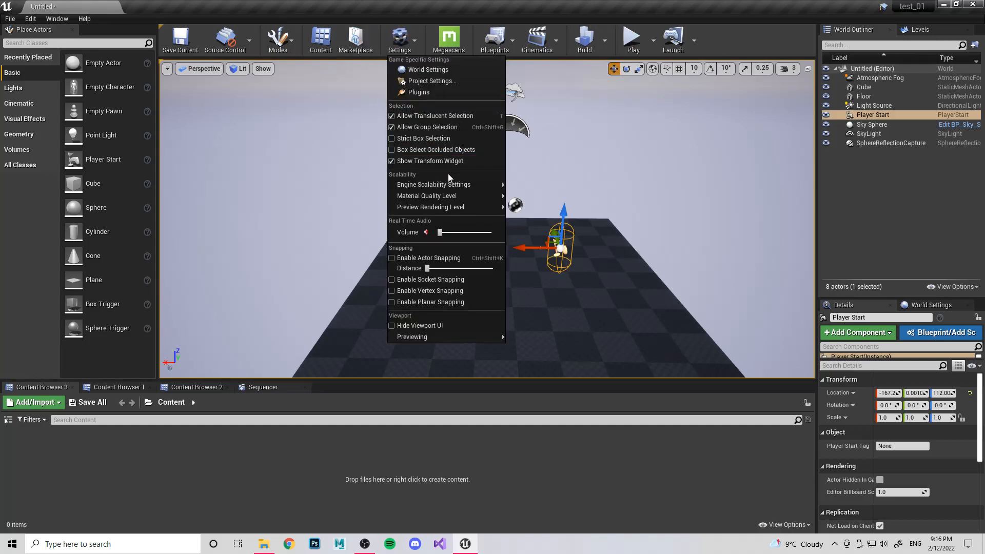
mouse_move(445, 182)
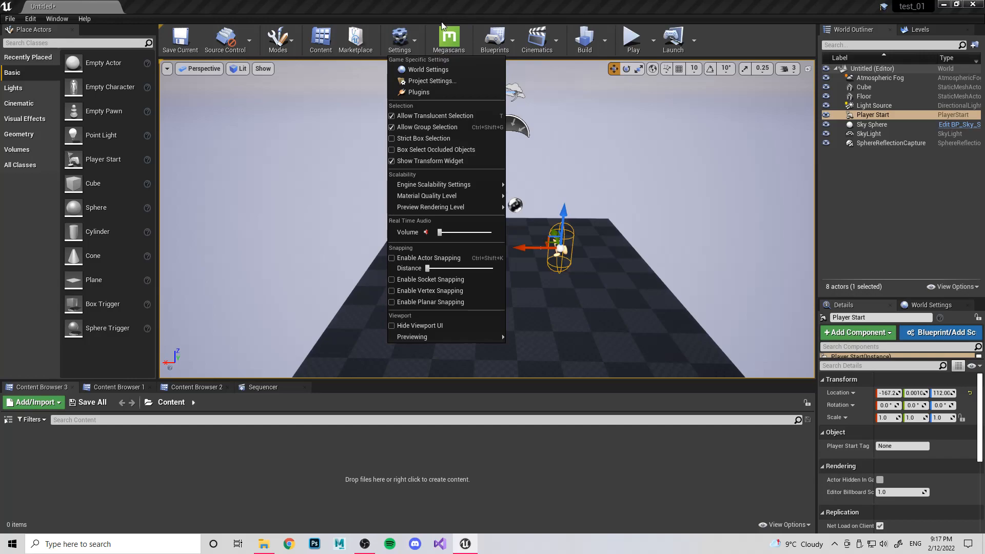
left_click(467, 3)
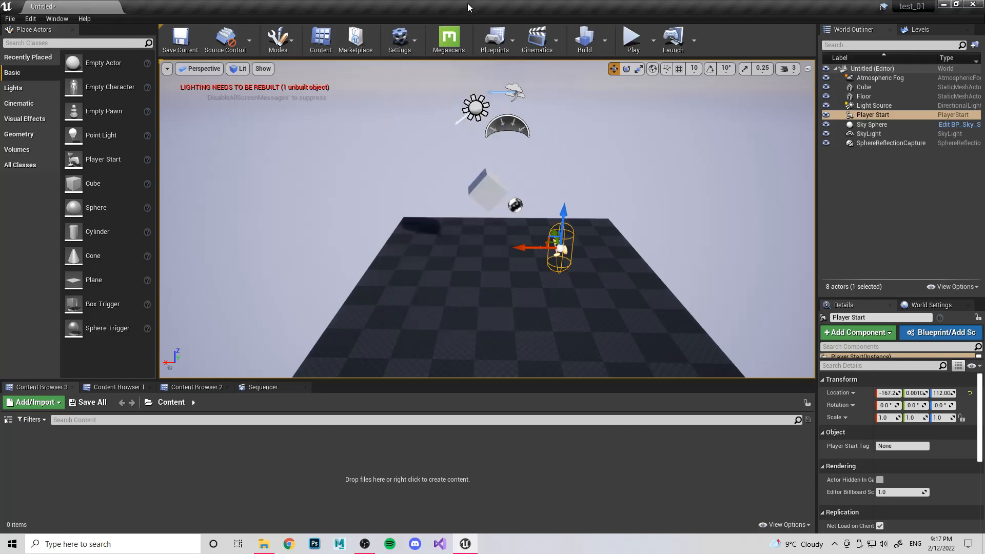
left_click(513, 41)
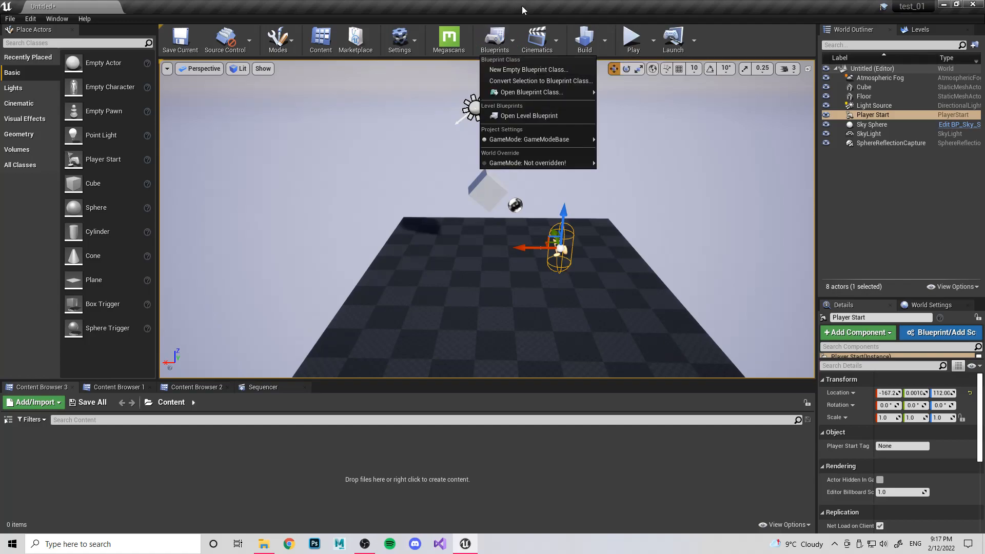
left_click(556, 40)
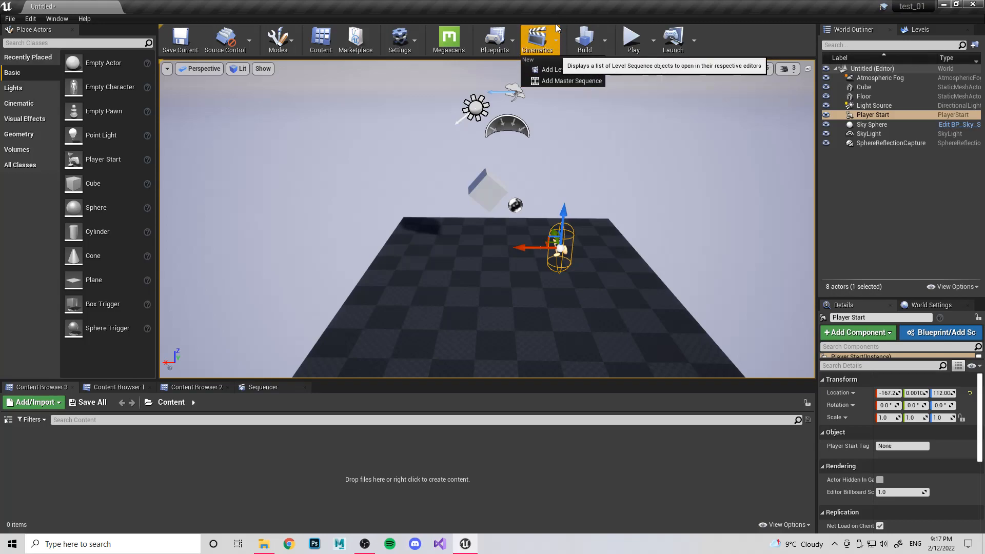
Step: Select the floor and rebuild only the lighting of the level
left_click(605, 39)
left_click(353, 299)
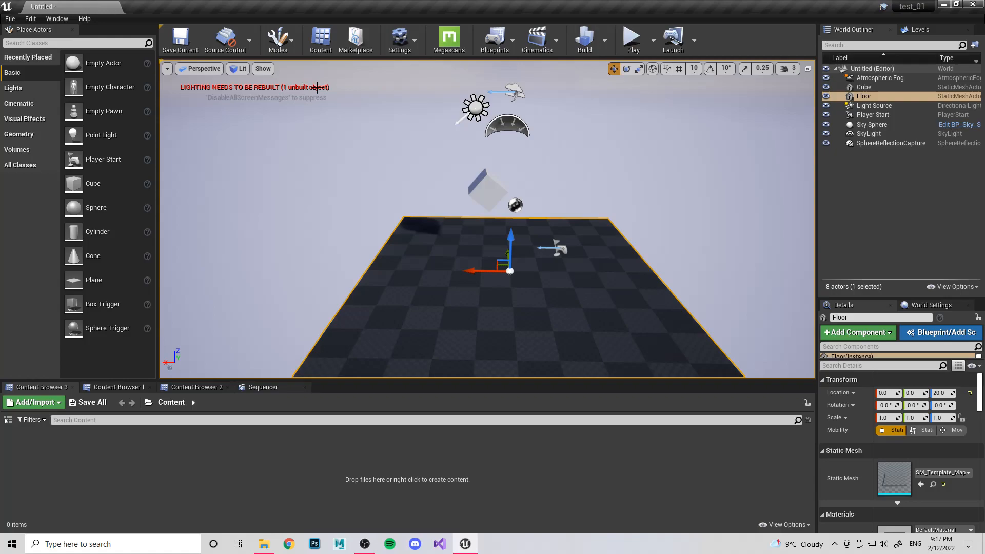
left_click(606, 39)
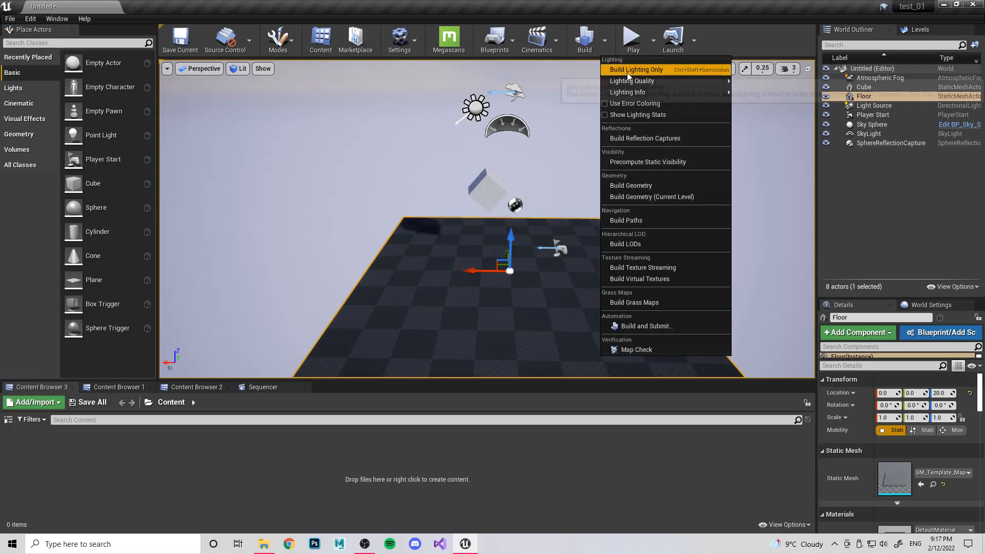
left_click(627, 72)
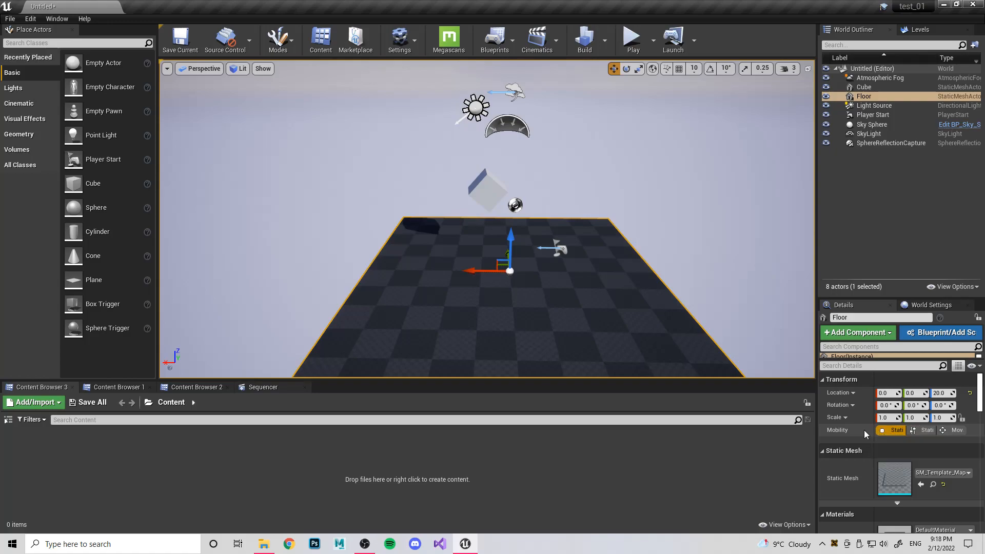
Step: Widen the World Outliner and Details area slightly and play-test the level in the viewport
mouse_move(818, 422)
left_mouse_down()
mouse_move(693, 420)
mouse_move(805, 418)
left_mouse_up()
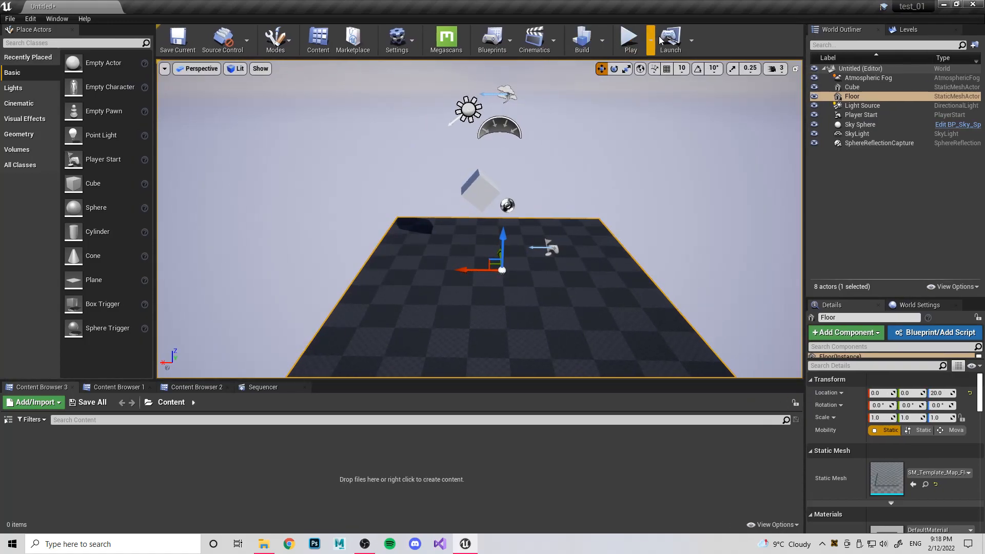
left_click(632, 38)
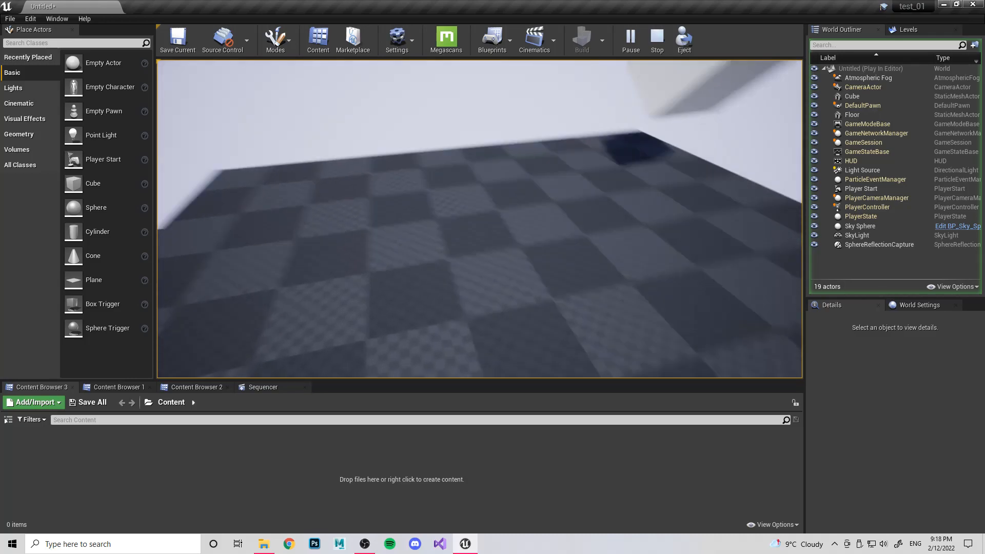
key("Escape")
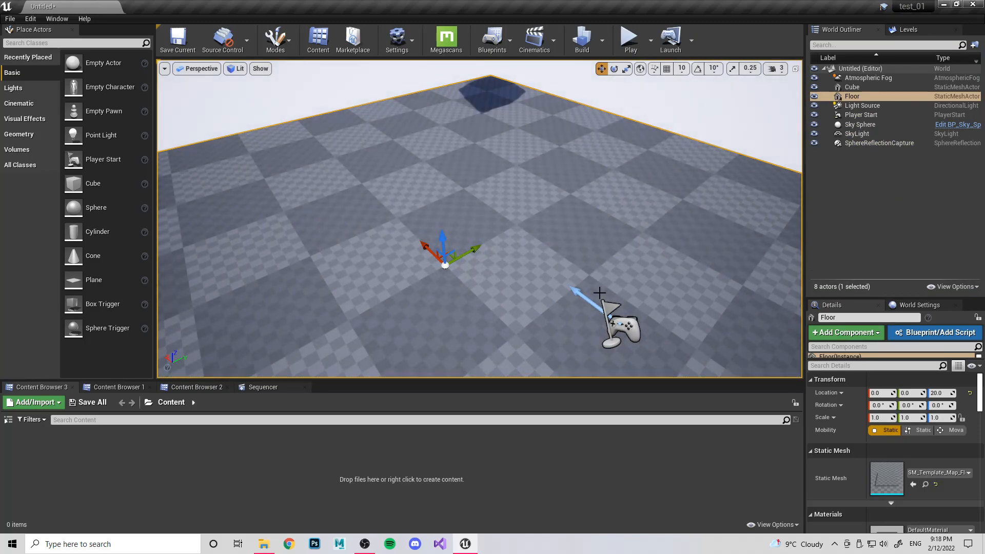
key("ctrl+p")
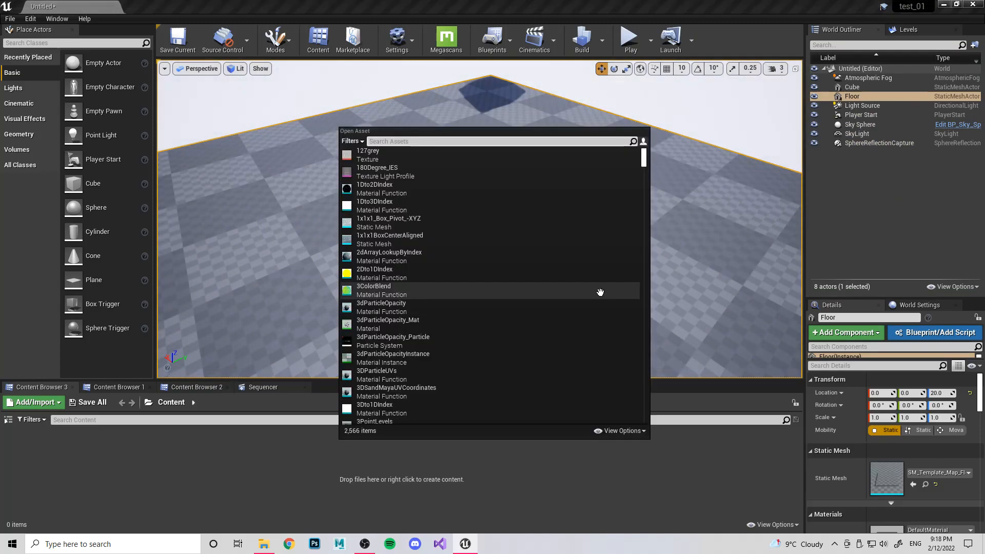
key("Escape")
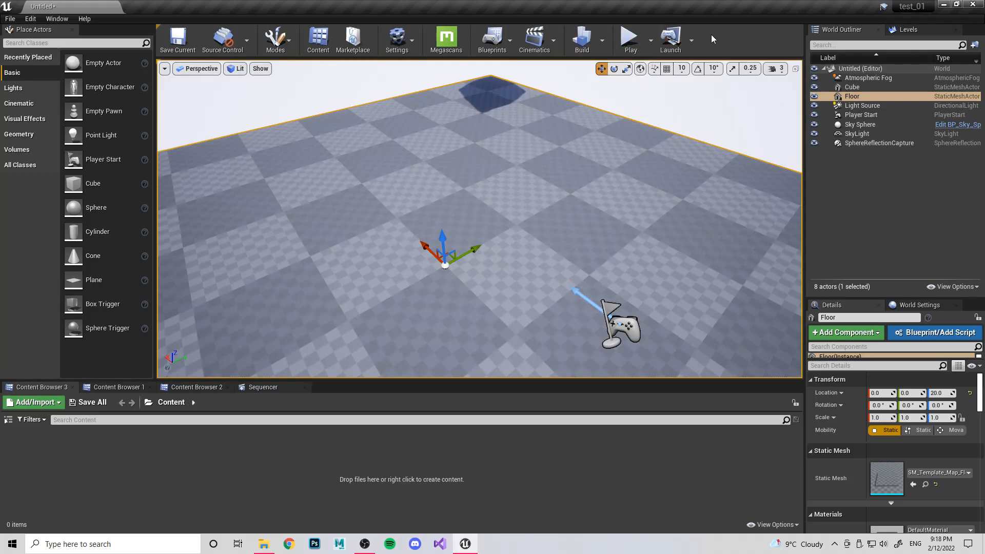
Step: Open the Project Settings and look through the Project, Engine, Editor, Platforms and Plugins categories
right_click_drag(538, 313, 481, 269)
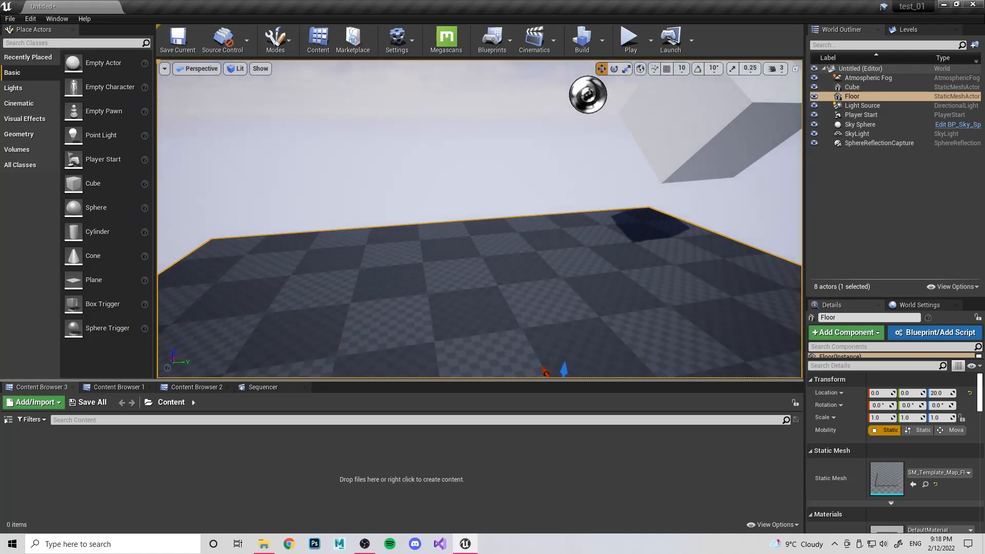
left_click(399, 40)
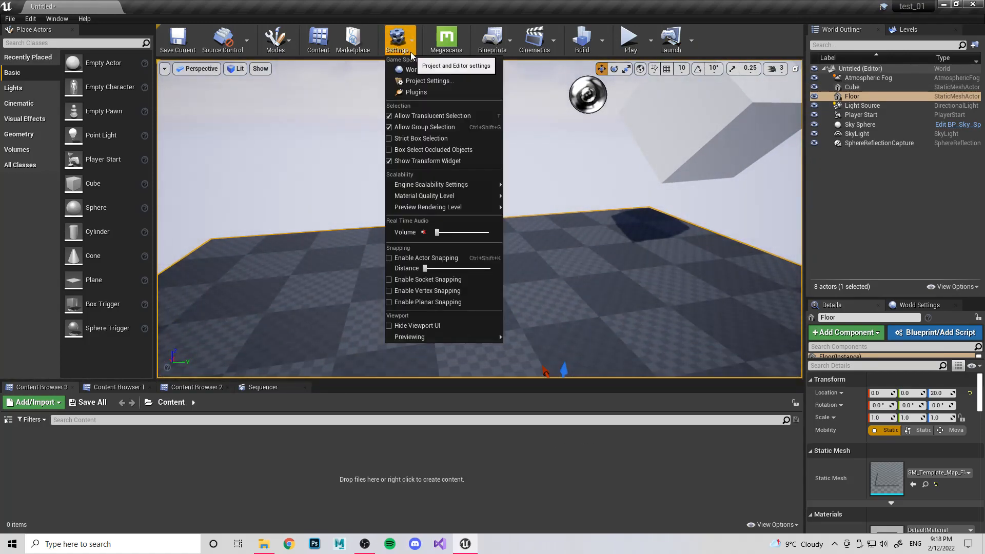
left_click(425, 81)
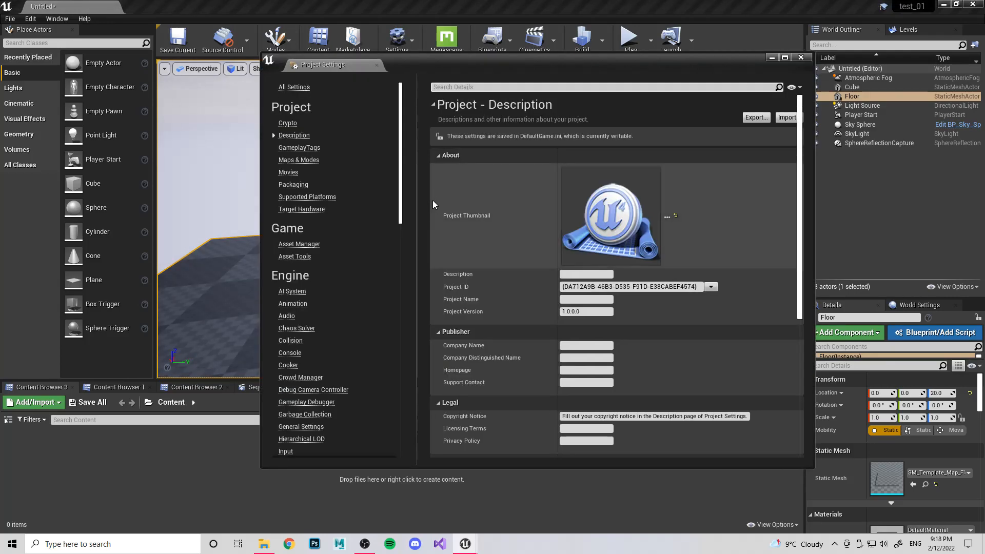
scroll(390, 248, "down", 1)
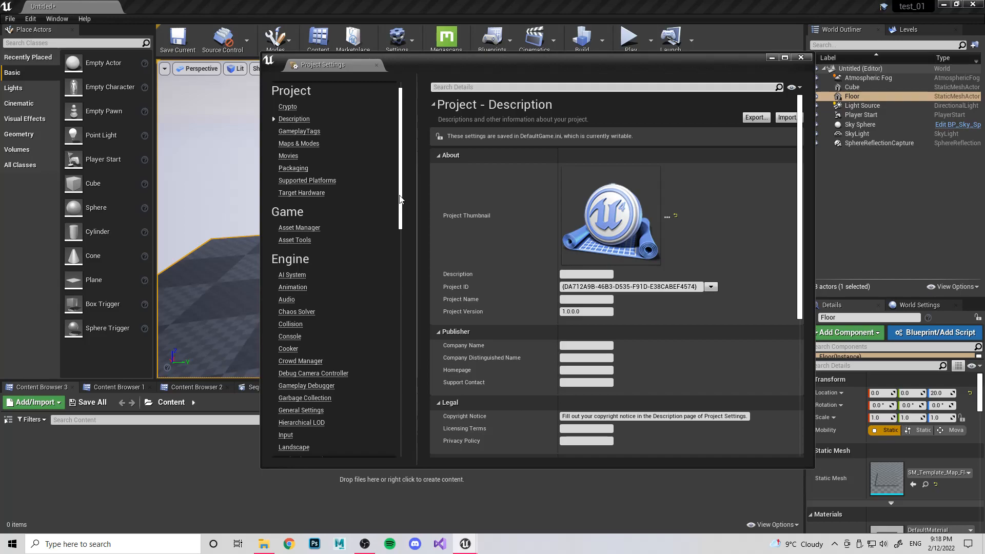
scroll(339, 200, "down", 20)
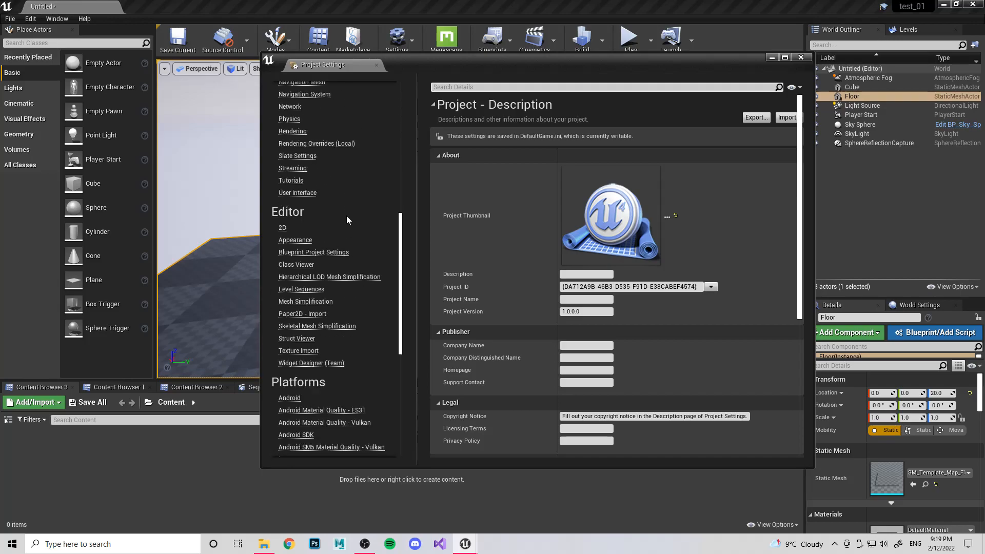
scroll(355, 213, "down", 6)
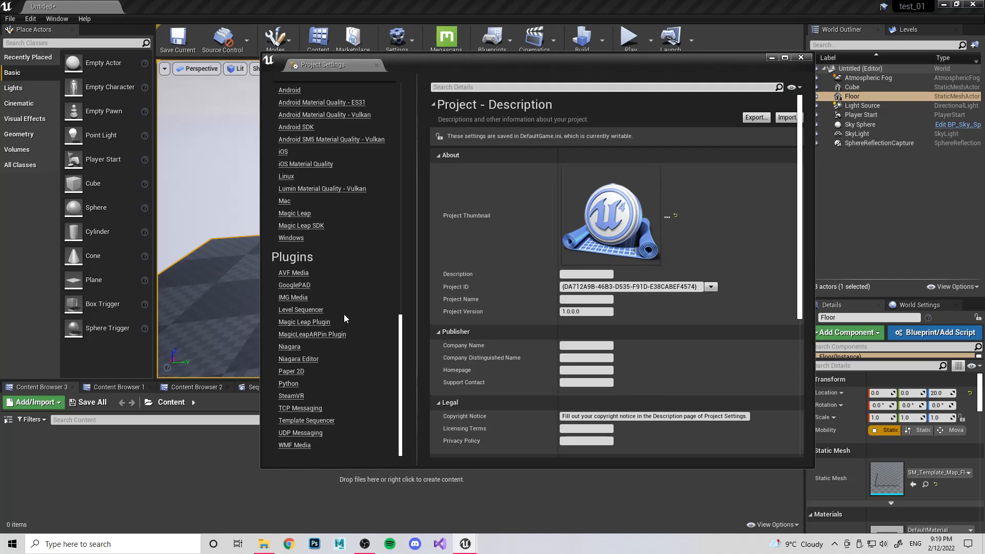
scroll(347, 320, "up", 1)
scroll(347, 321, "up", 14)
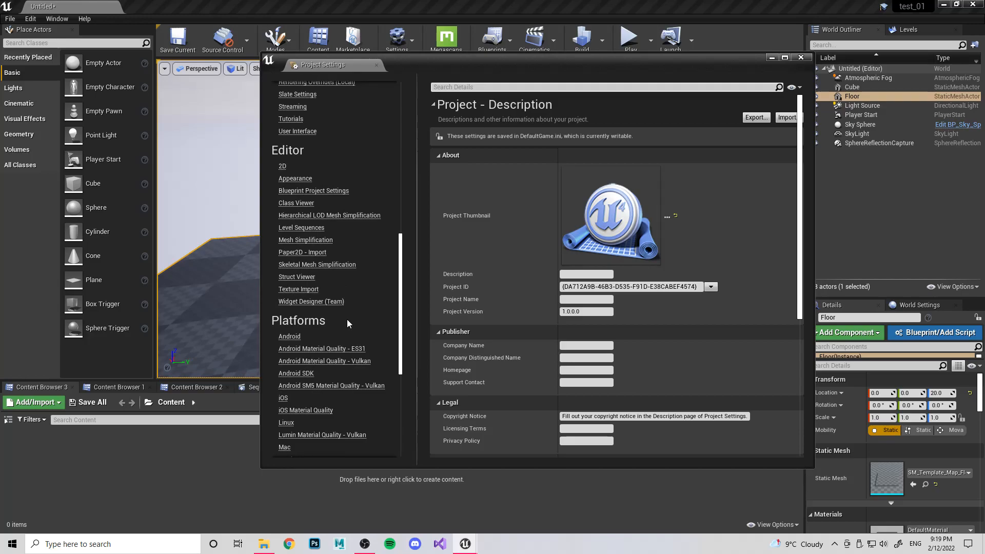
scroll(344, 295, "up", 1)
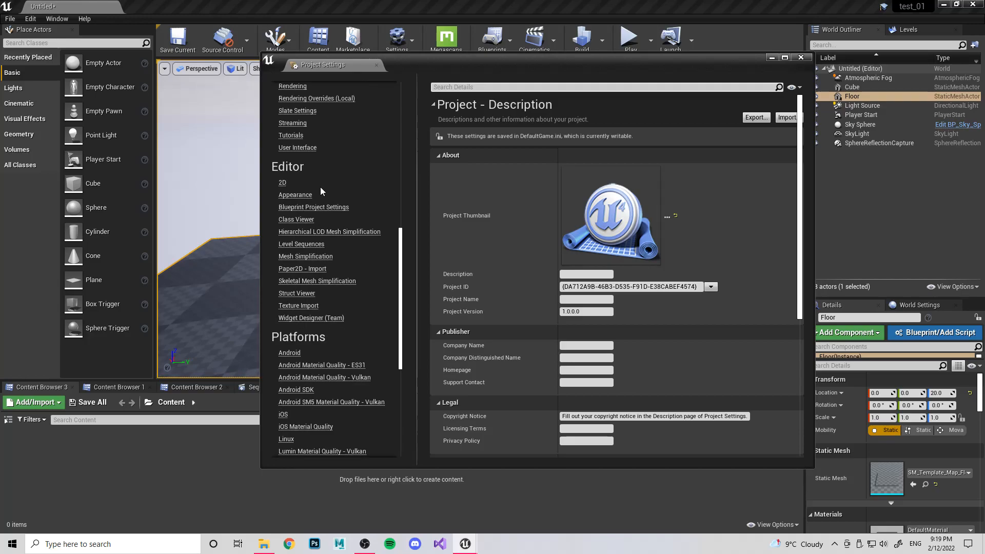
Step: Disable Auto Exposure in the default settings of the engine's Rendering category and close the Project Settings
left_click(292, 86)
scroll(547, 349, "down", 13)
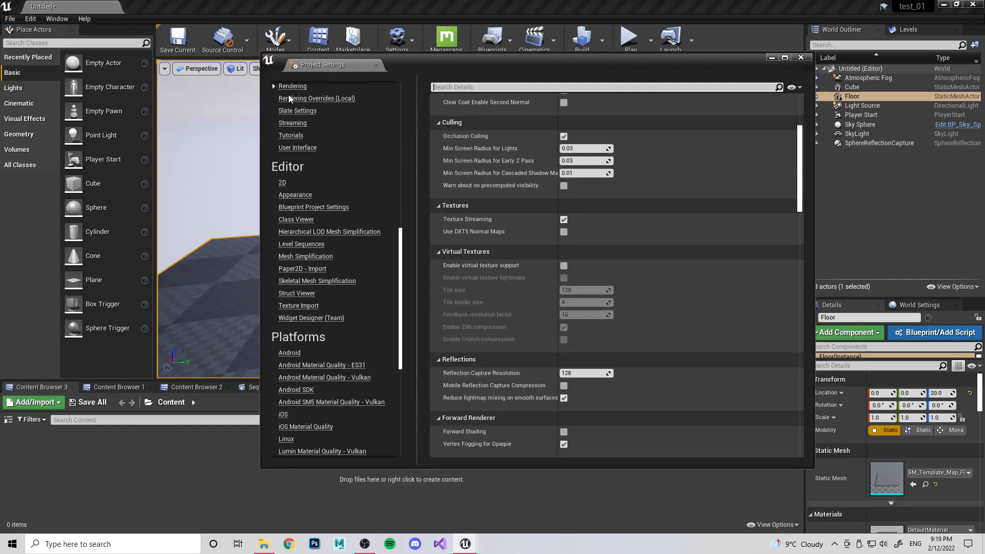
scroll(305, 171, "up", 14)
scroll(306, 195, "up", 9)
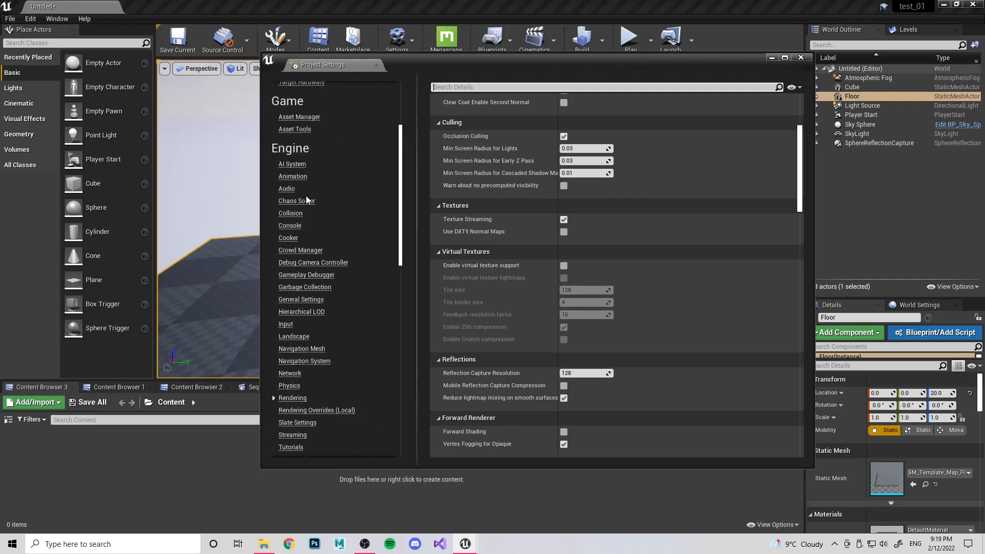
scroll(294, 239, "down", 4)
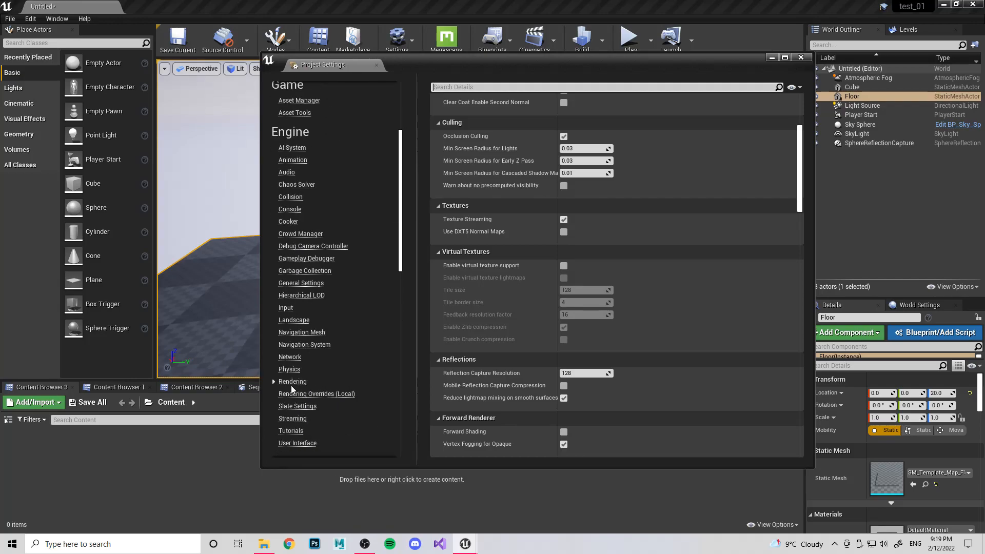
scroll(602, 362, "down", 10)
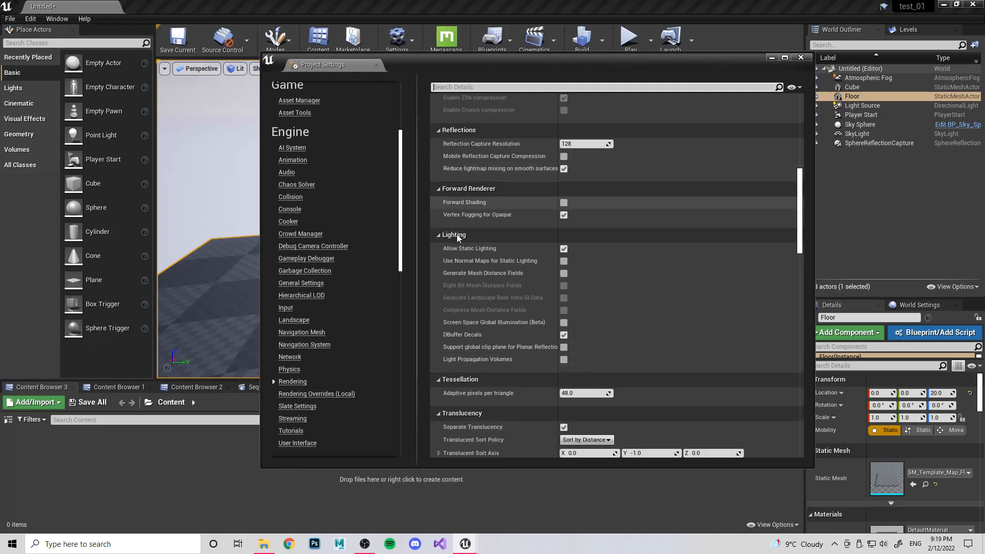
scroll(532, 351, "down", 3)
scroll(642, 328, "down", 2)
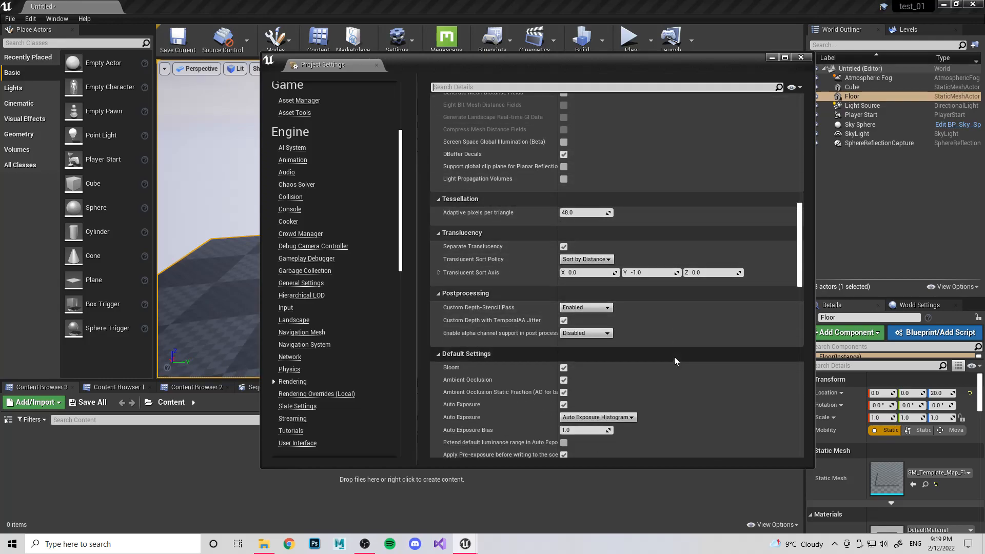
left_click(564, 404)
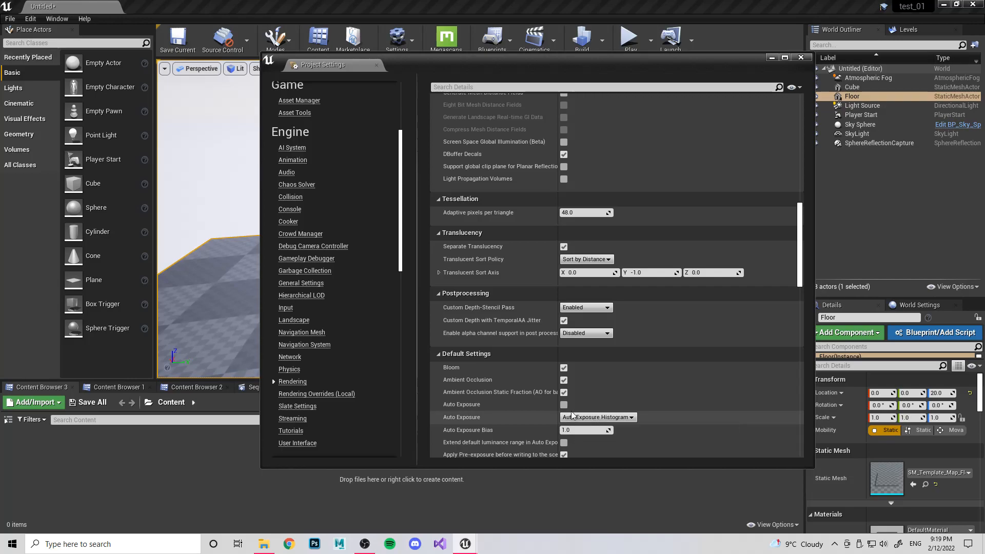
left_click(377, 66)
Step: Select the Light Source and lower its intensity to about 2.88 lux
mouse_move(527, 296)
right_mouse_down()
mouse_move(518, 267)
mouse_move(523, 308)
mouse_move(514, 298)
right_mouse_up()
mouse_move(674, 258)
right_mouse_down()
mouse_move(664, 253)
mouse_move(675, 258)
right_mouse_up()
left_click(862, 106)
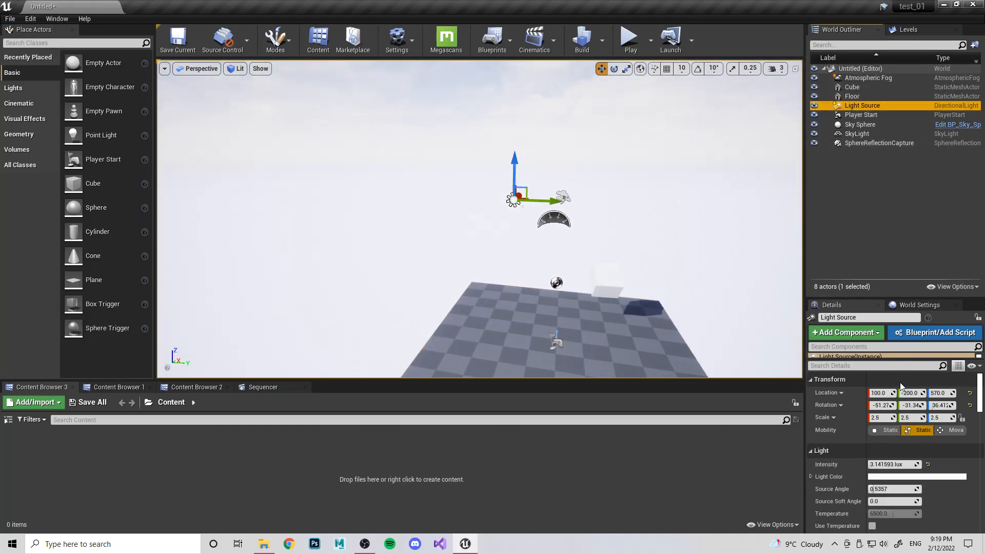
left_click_drag(900, 464, 892, 464)
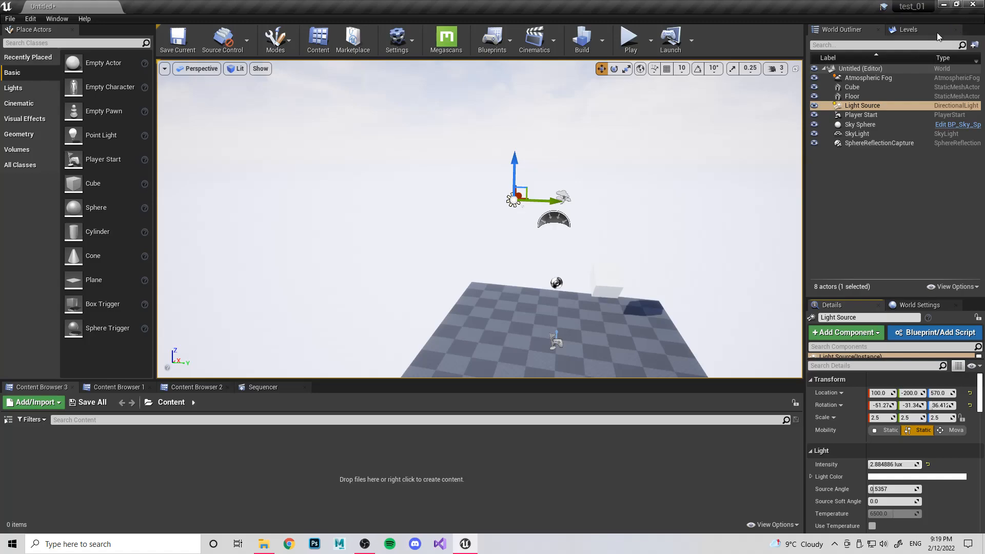
Step: Close the World Outliner and restore it to its place beside Levels
left_click(878, 31)
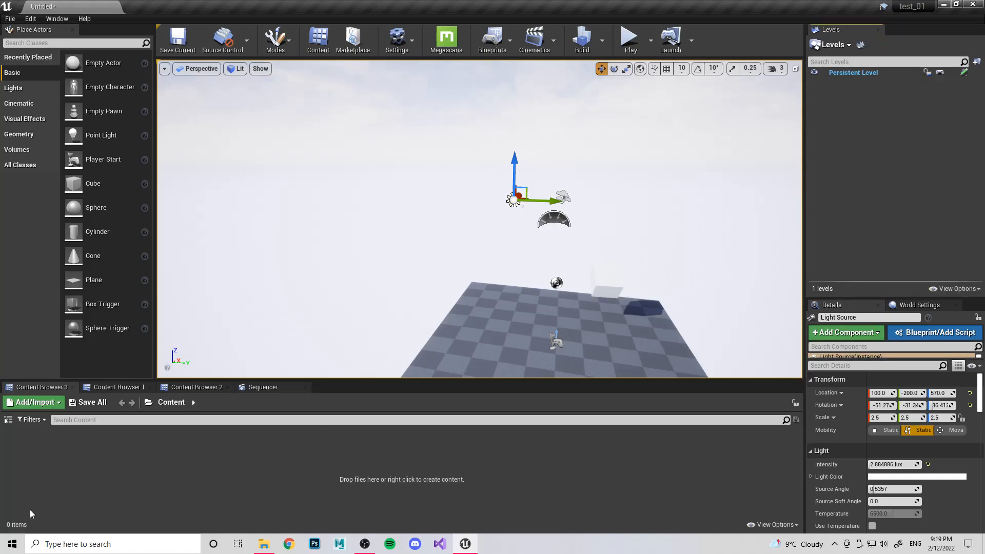
left_click(50, 19)
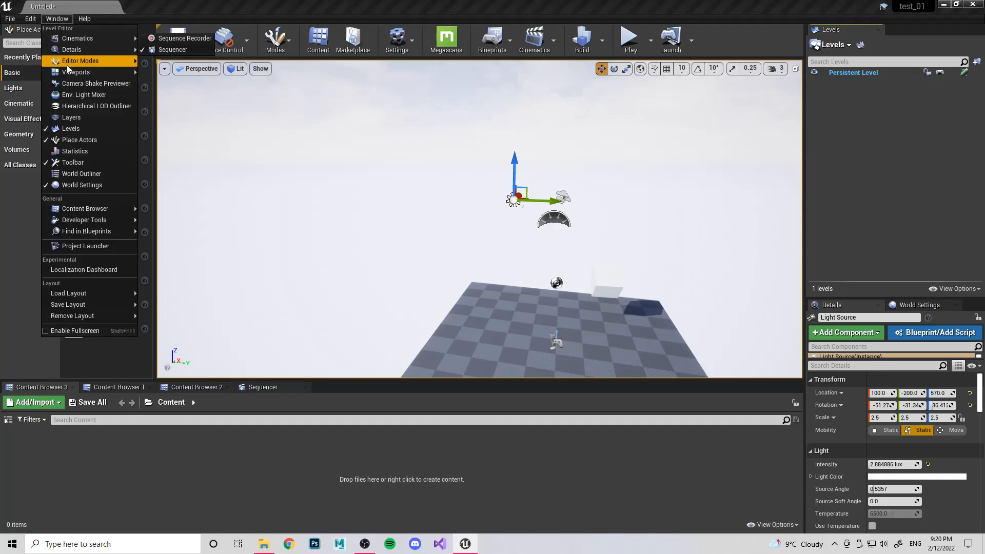
mouse_move(69, 61)
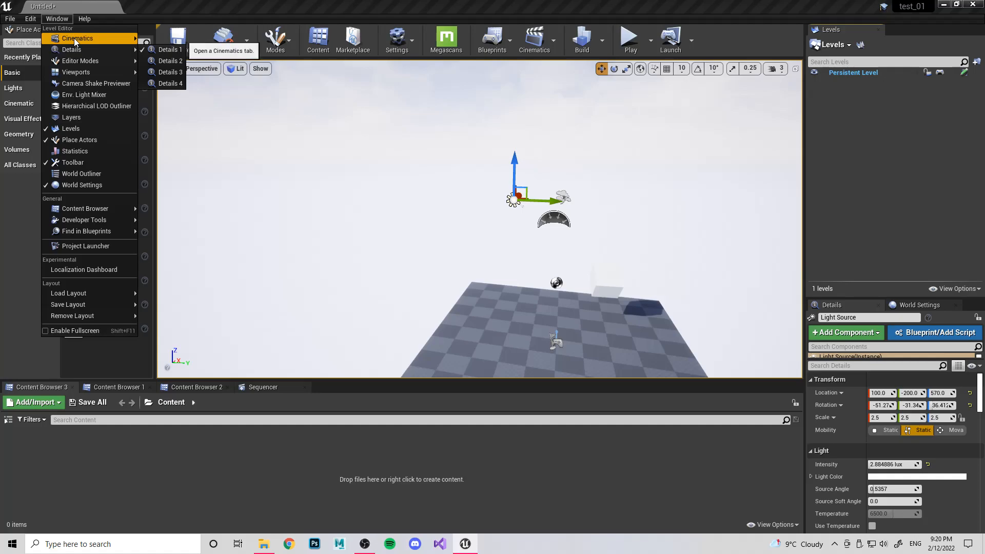
mouse_move(74, 38)
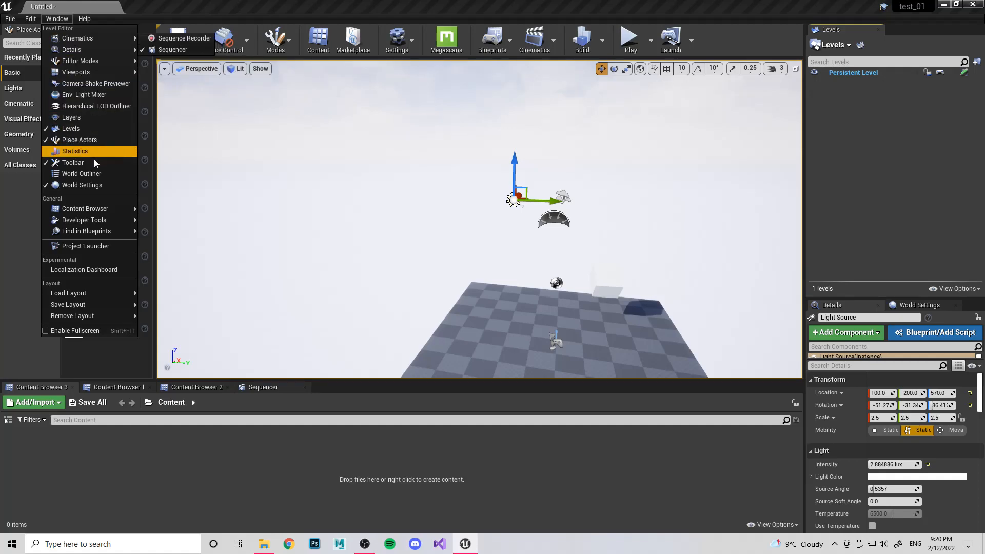
left_click(95, 174)
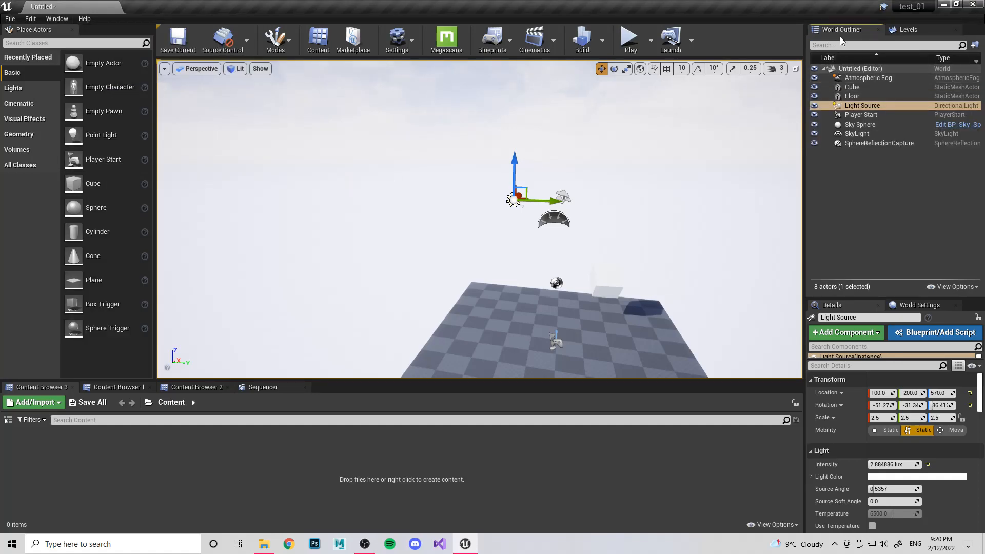
mouse_move(845, 29)
left_mouse_down()
mouse_move(600, 137)
mouse_move(674, 159)
mouse_move(857, 86)
mouse_move(919, 47)
mouse_move(839, 31)
left_mouse_up()
scroll(455, 255, "down", 3)
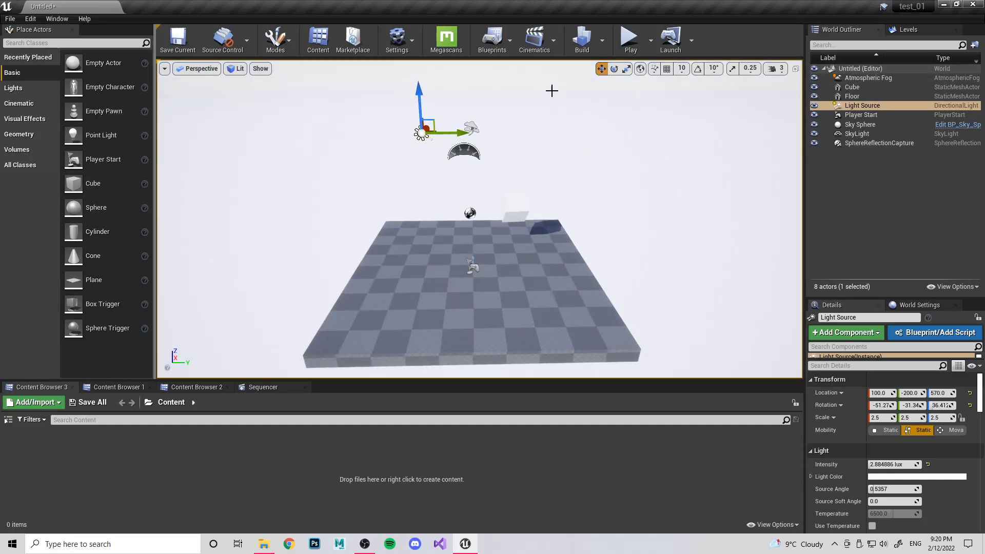
Step: Inspect the SkyLight, Sky Sphere, Player Start, Light Source, Cube, Floor and Atmospheric Fog by selecting them one at a time
left_click(861, 144)
left_click(858, 134)
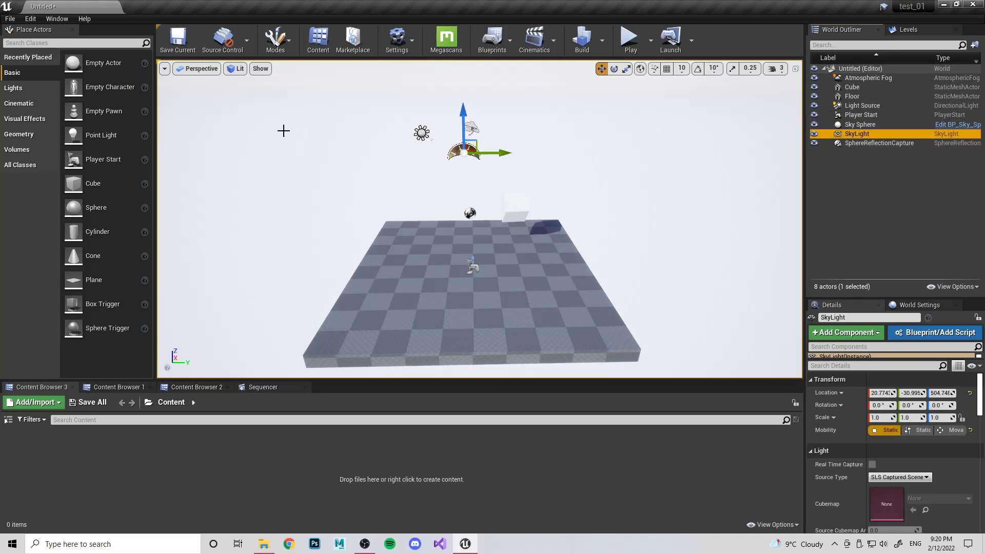
left_click(886, 124)
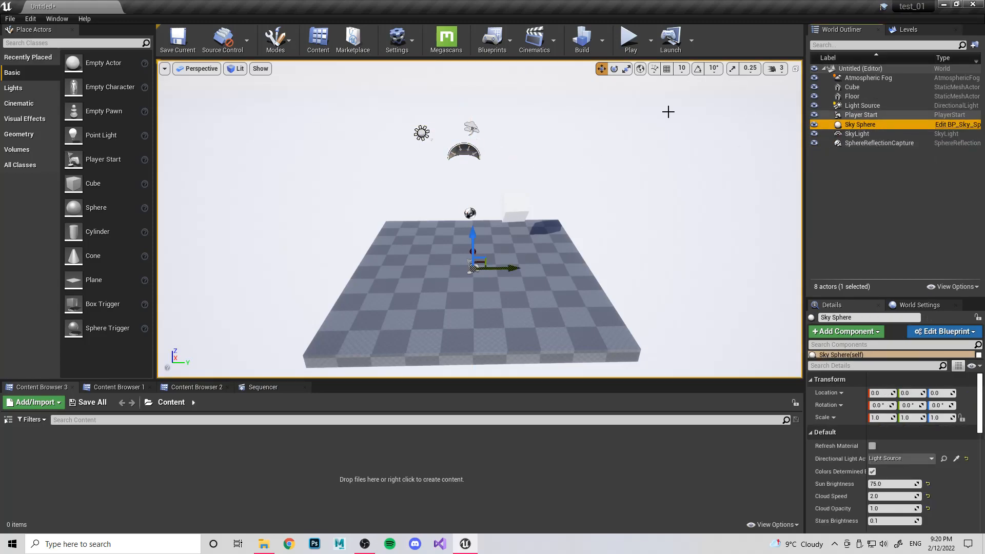
left_click(873, 115)
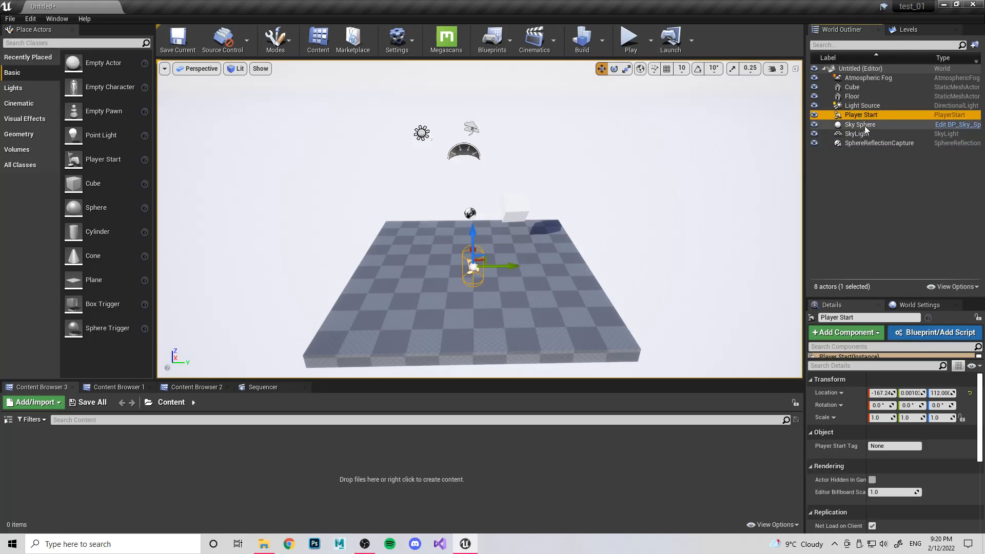
left_click(854, 106)
left_click(851, 86)
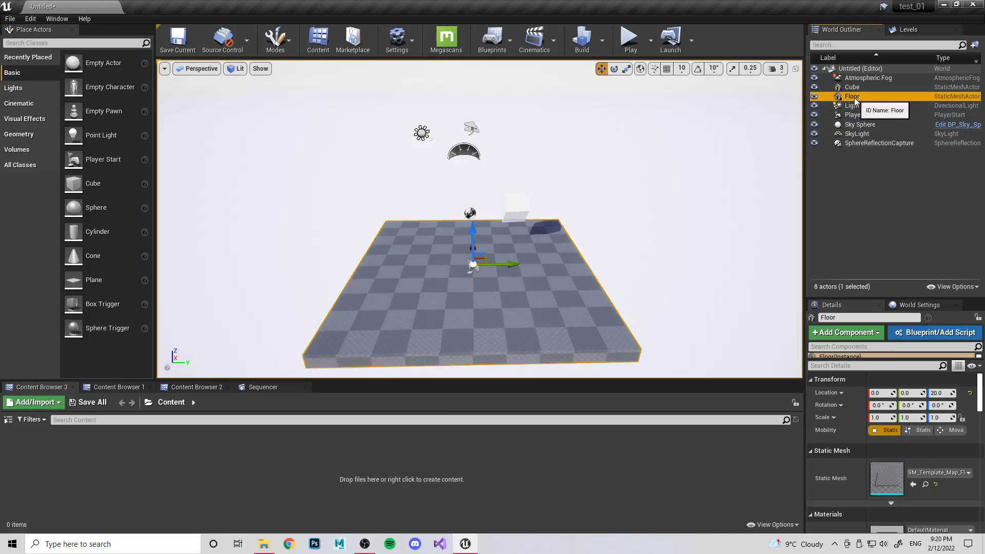
left_click(850, 78)
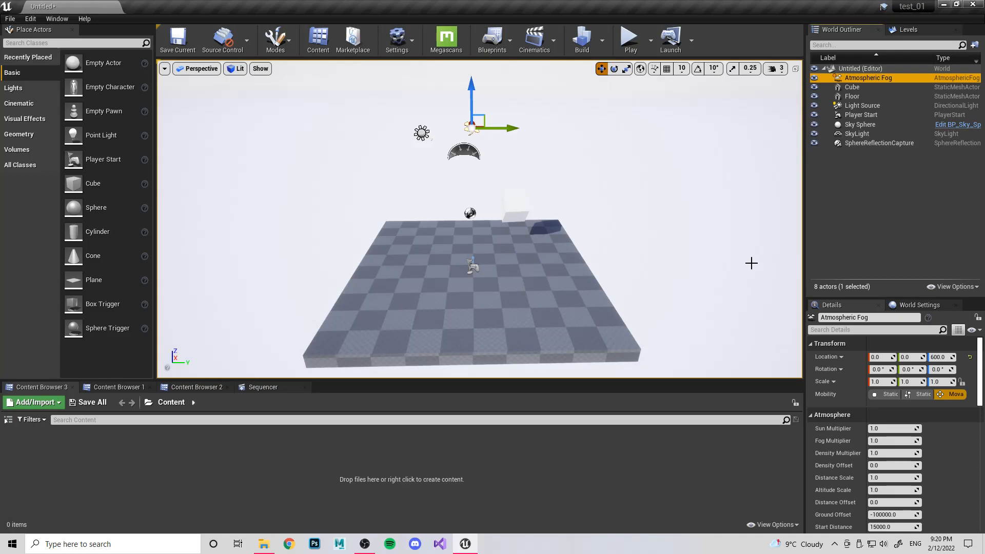
Step: Select the Atmospheric Fog, Light Source, Sky Sphere, SkyLight and SphereReflectionCapture together, leaving out the Player Start
left_click(879, 143)
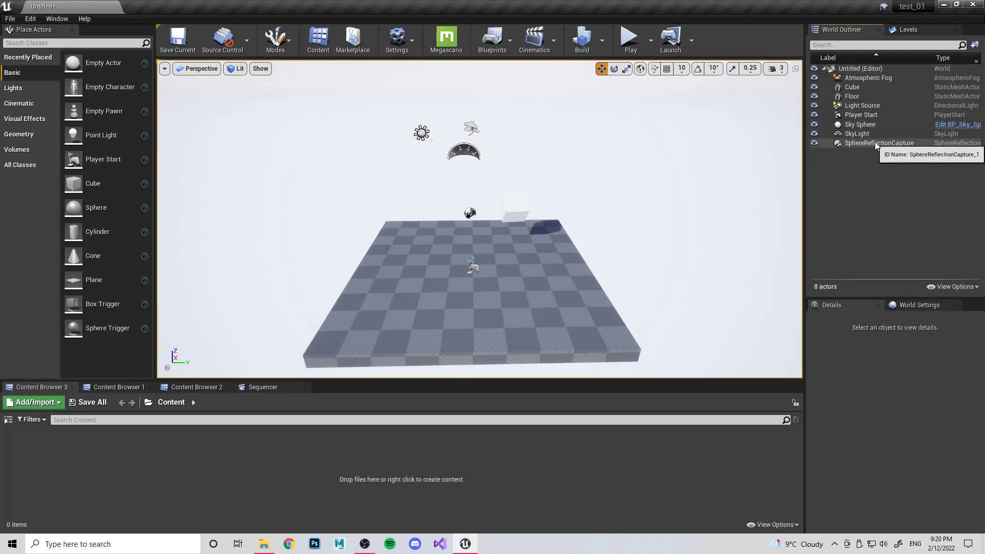
left_click(854, 106, "shift")
left_click(854, 114, "ctrl")
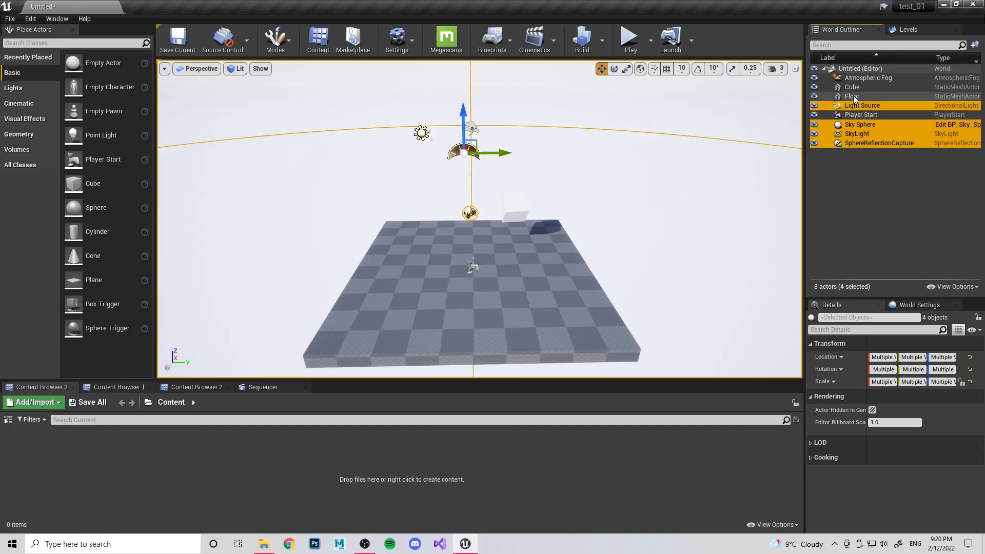
left_click(858, 79, "ctrl")
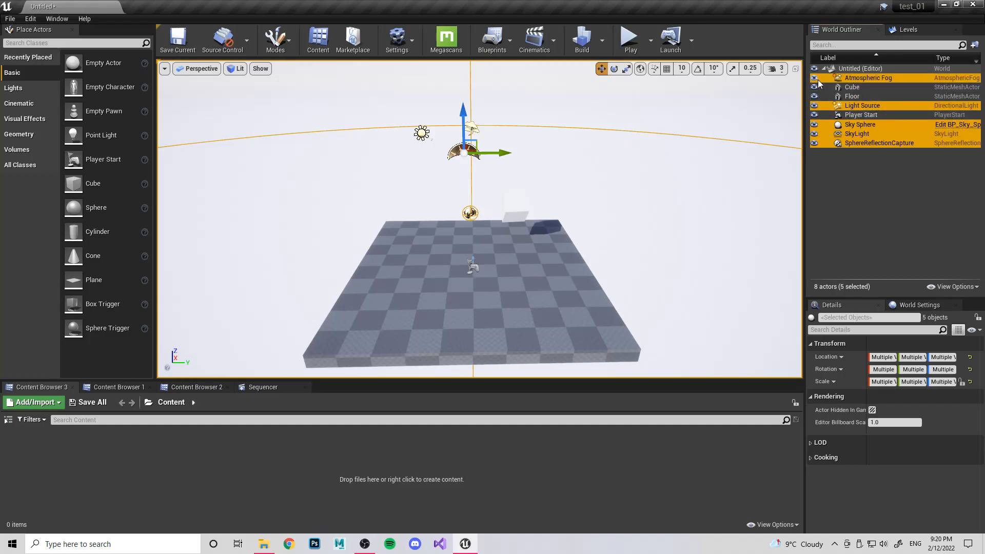
Step: Compare the scene with the Atmospheric Fog hidden and shown, and delete that actor
left_click(815, 105)
left_click(814, 105)
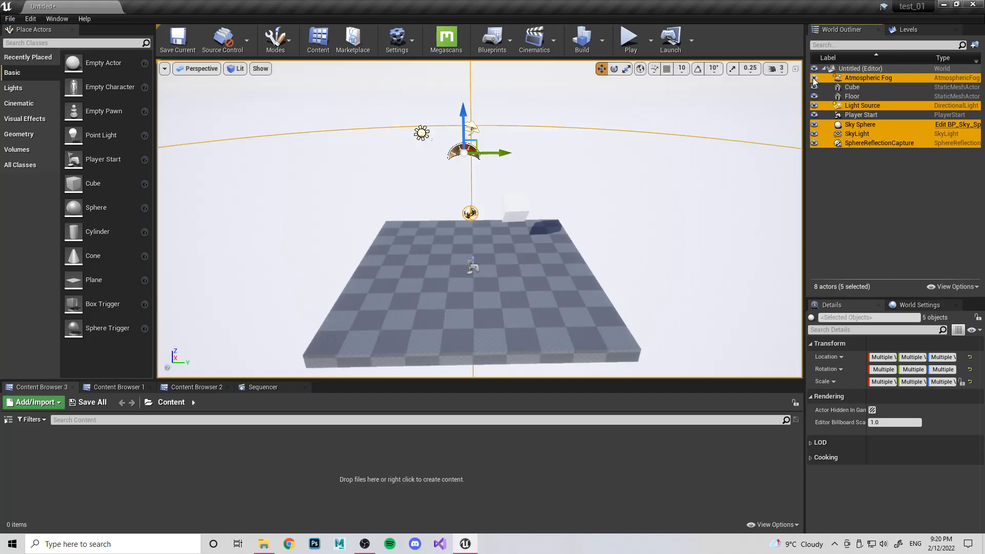
left_click(814, 105)
left_click(815, 107)
left_click(838, 193)
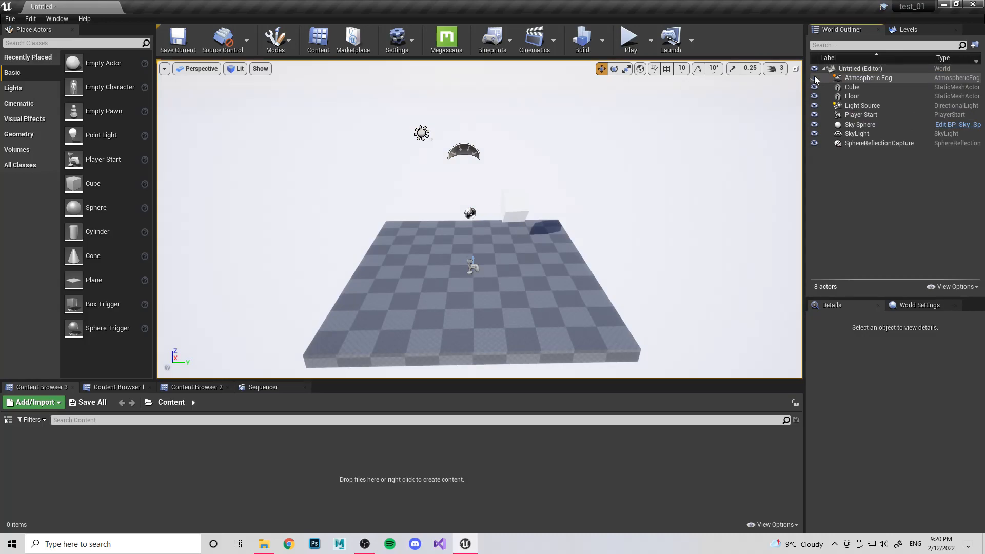
right_click_drag(759, 165, 759, 87)
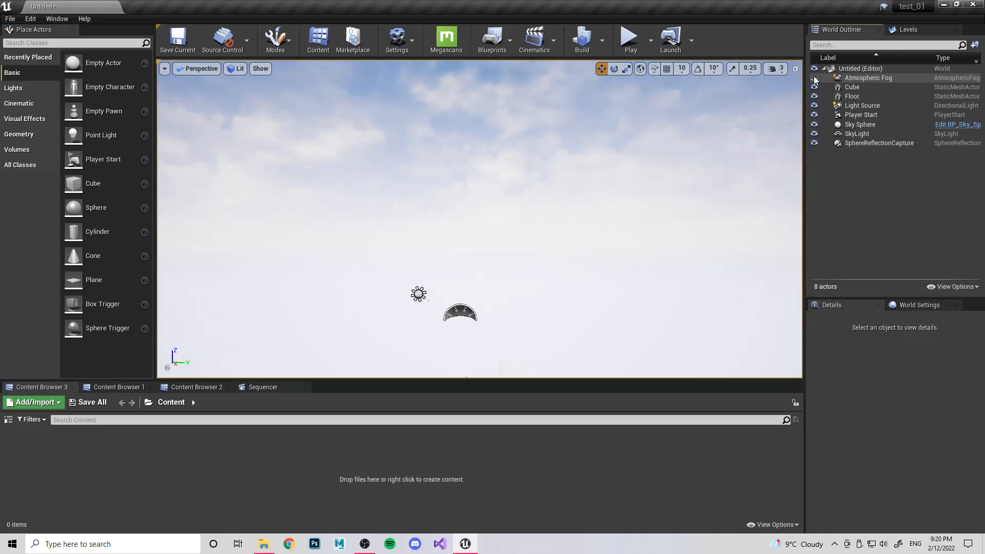
left_click(856, 79)
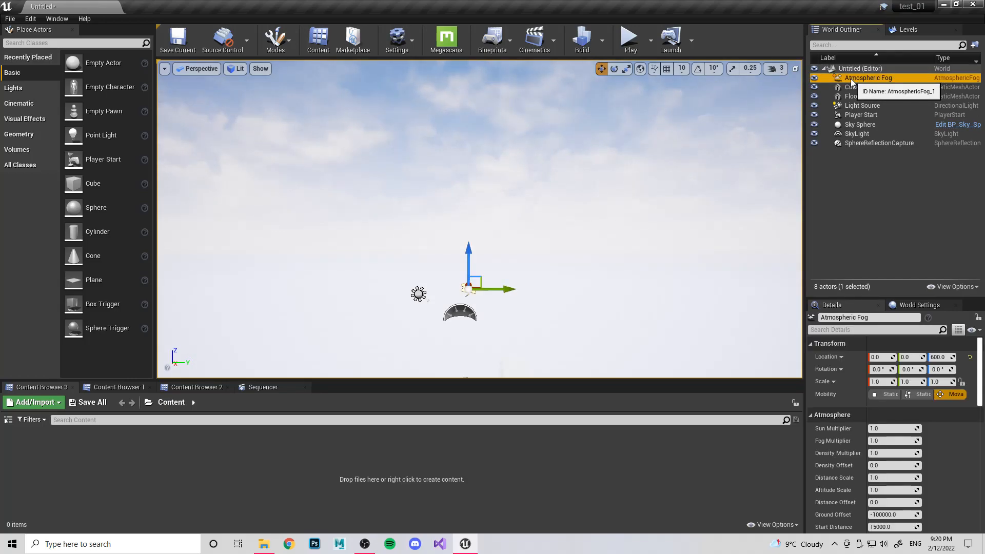
key("Delete")
Step: Compare the scene with the Light Source hidden and shown, and delete it together with its Sky Sphere reference
left_click(828, 96)
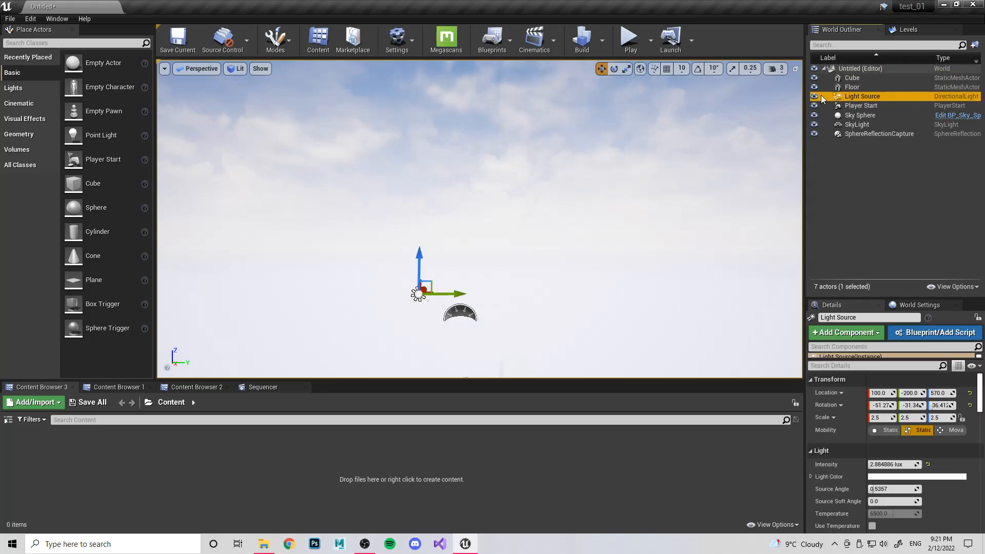
right_click_drag(719, 110, 719, 169)
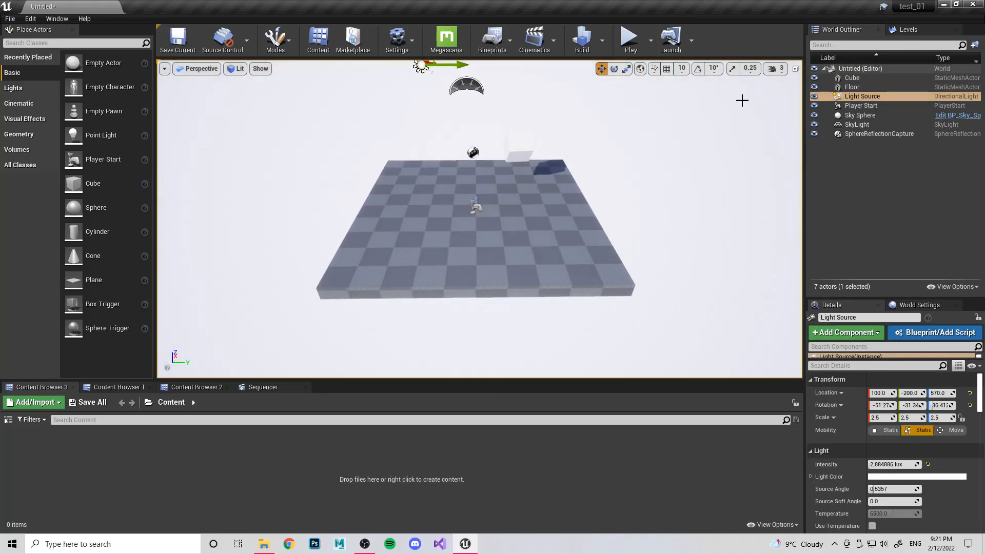
left_click(814, 96)
left_click(815, 96)
left_click(814, 97)
left_click(815, 97)
left_click(852, 97)
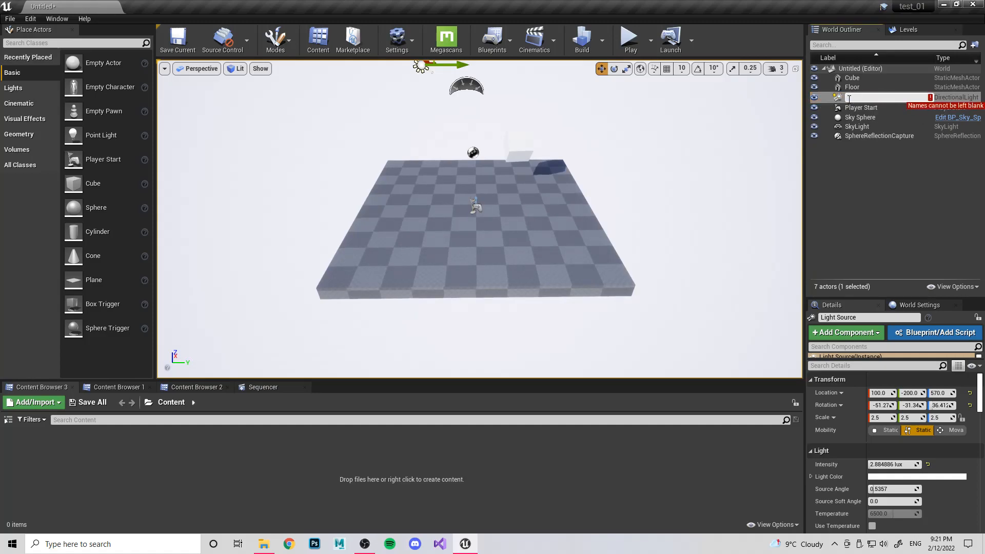
key("Escape")
key("Delete")
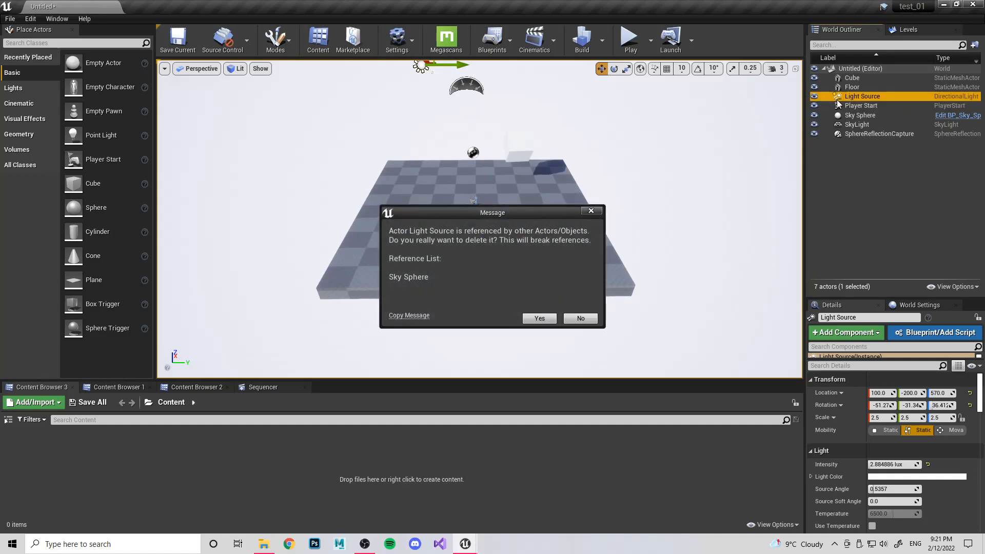
left_click(547, 316)
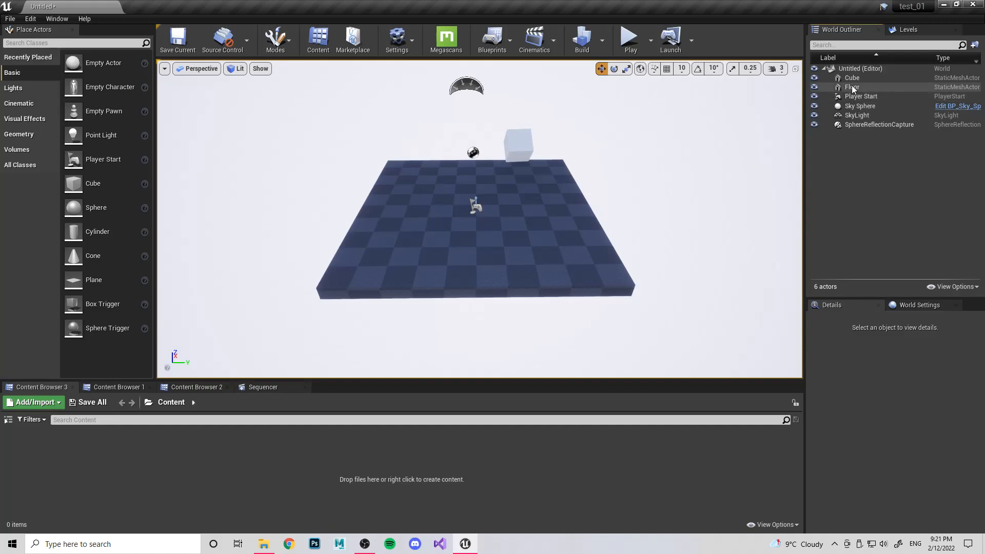
Step: Focus on the Sky Sphere, compare the scene with it hidden and shown, and delete it
left_click(860, 106)
key("f")
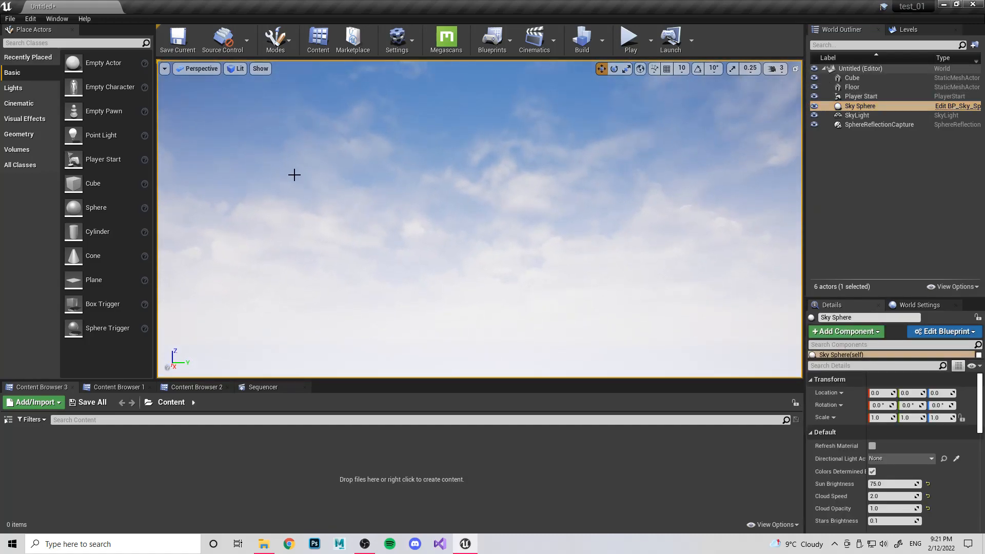
left_click(814, 106)
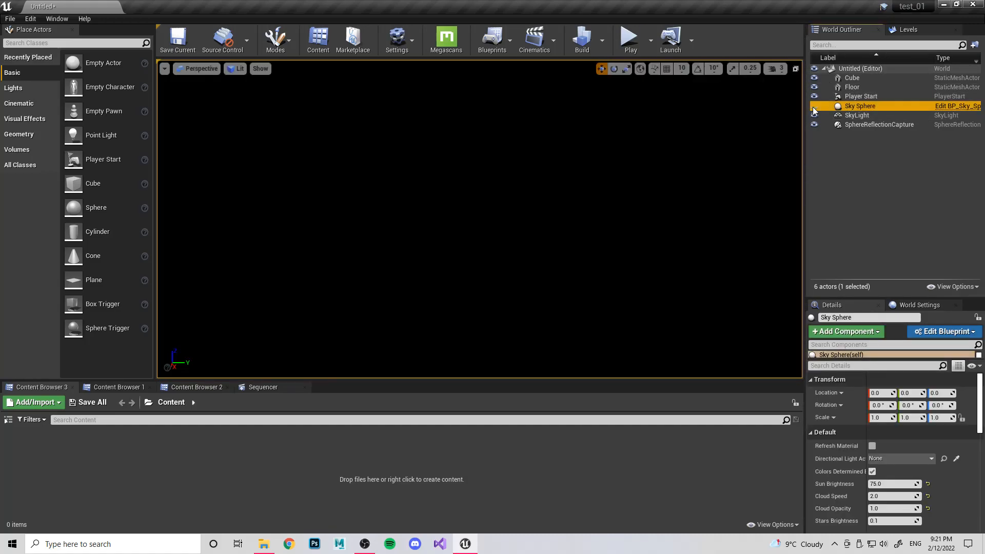
left_click(814, 108)
right_click_drag(735, 124, 662, 138)
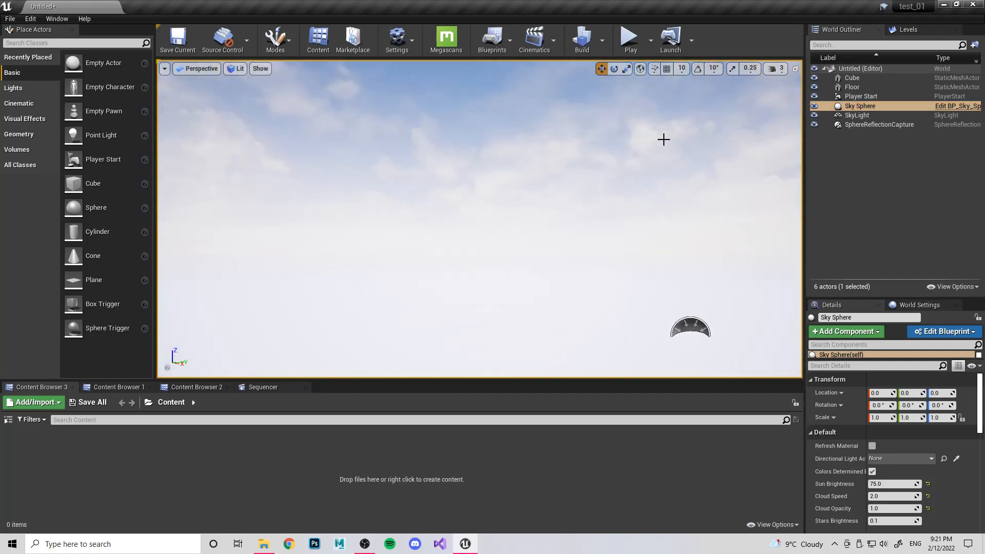
key("Delete")
right_click_drag(765, 161, 744, 221)
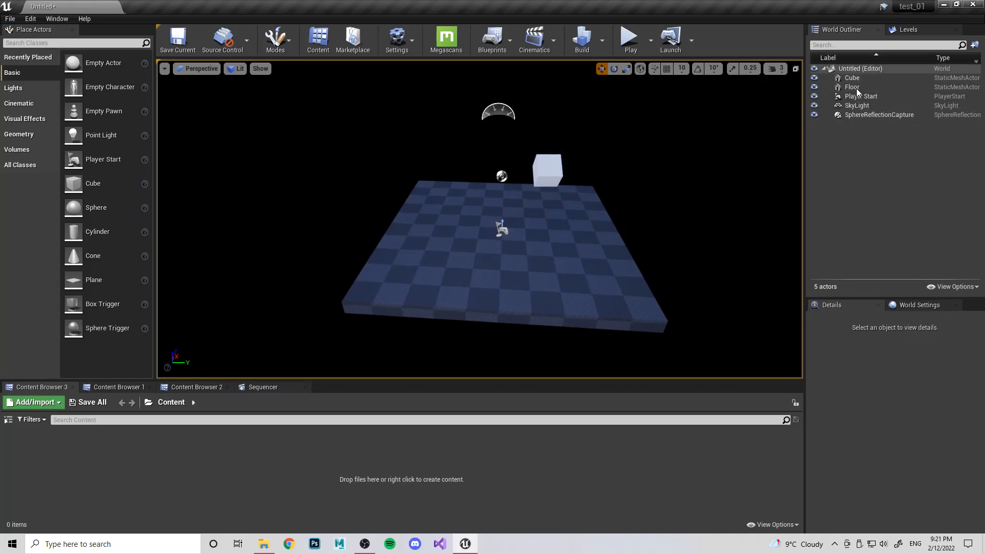
Step: Delete the SkyLight actor from the level
left_click(854, 106)
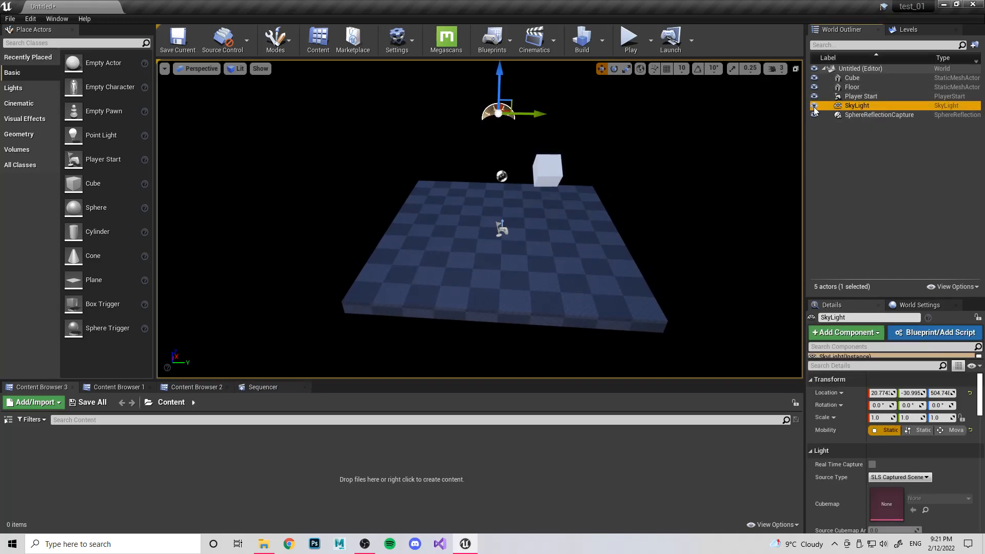
left_click(848, 108)
key("BackSpace")
key("Escape")
key("Delete")
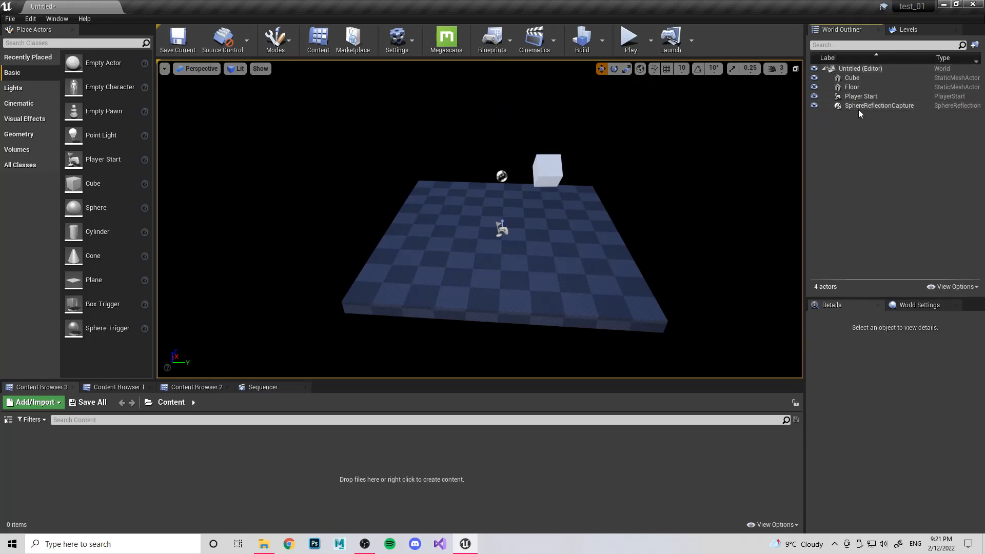
Step: Delete the SphereReflectionCapture actor and rebuild the level's lighting
left_click(858, 106)
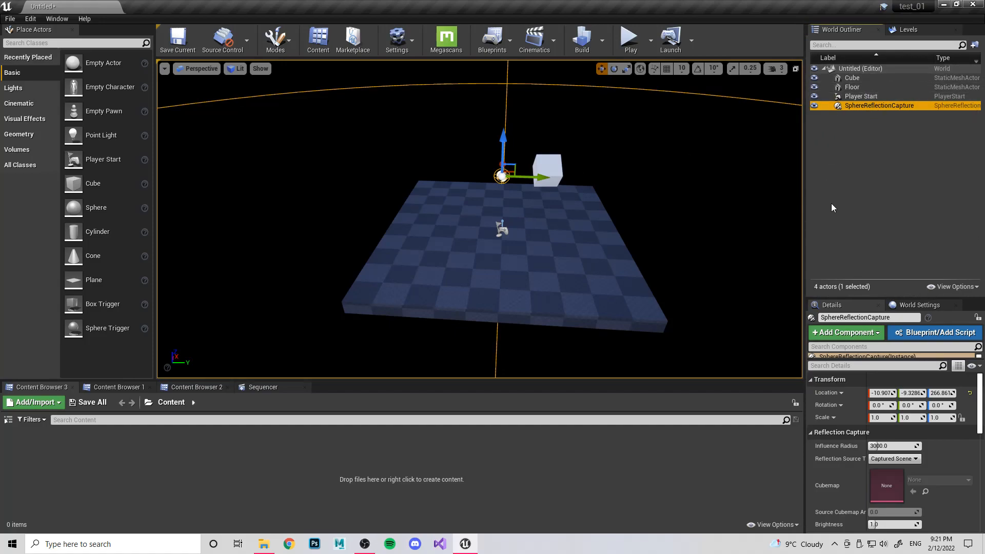
key("Delete")
right_click_drag(491, 128, 421, 154)
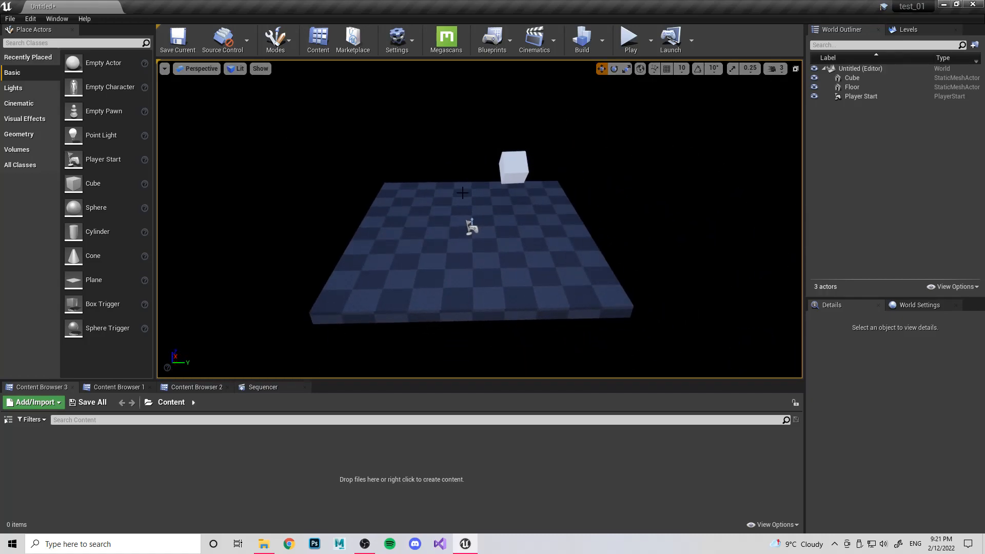
left_click(603, 42)
left_click(614, 69)
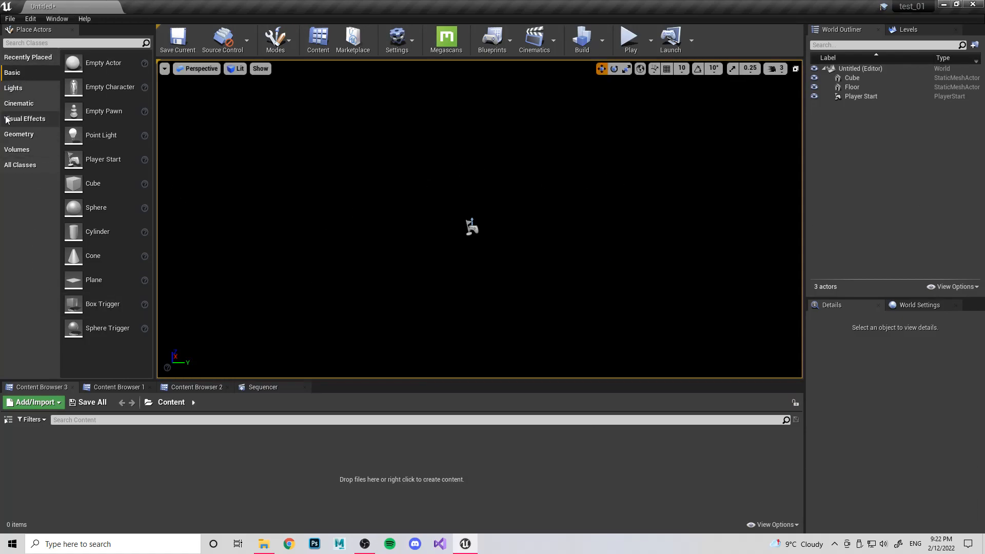
Step: Place a point light from the Lights category over the floor and move it upwards near the cube
left_click(13, 88)
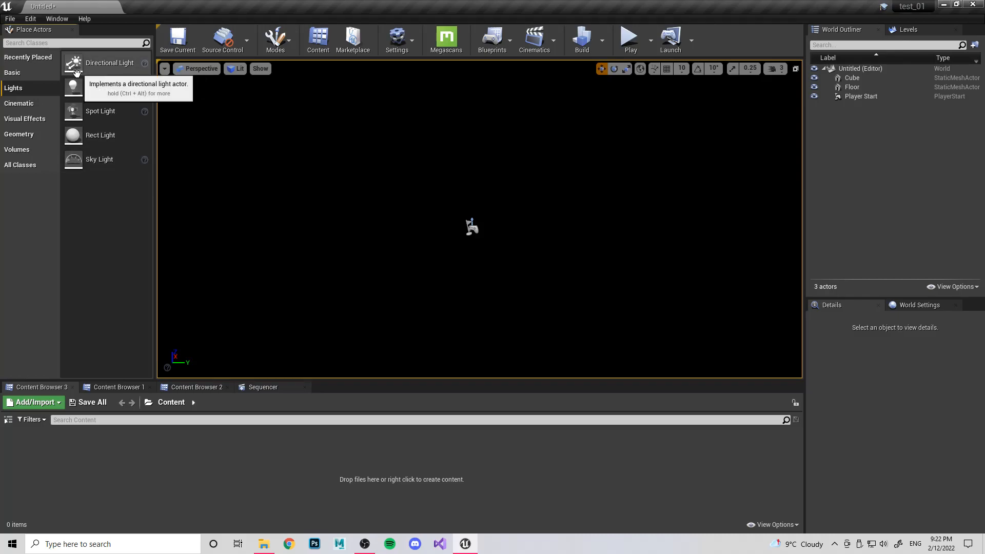
left_click_drag(77, 88, 524, 243)
left_click_drag(526, 198, 516, 177)
Step: Delete the Floor and place a second point light on the cube's other side at about X 138, Y 505, Z 465
left_click(547, 280)
key("Delete")
right_click_drag(547, 281, 575, 241)
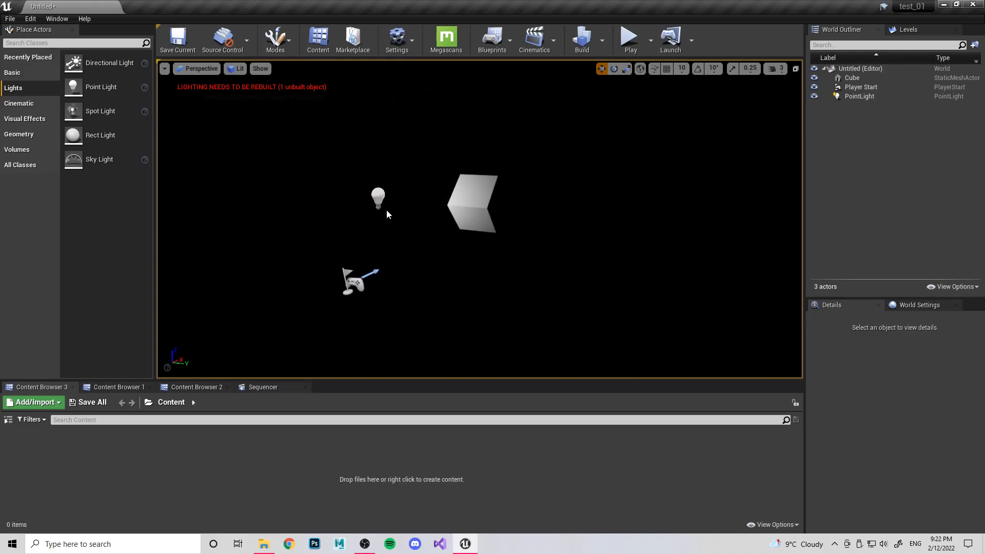
left_click_drag(77, 91, 623, 141)
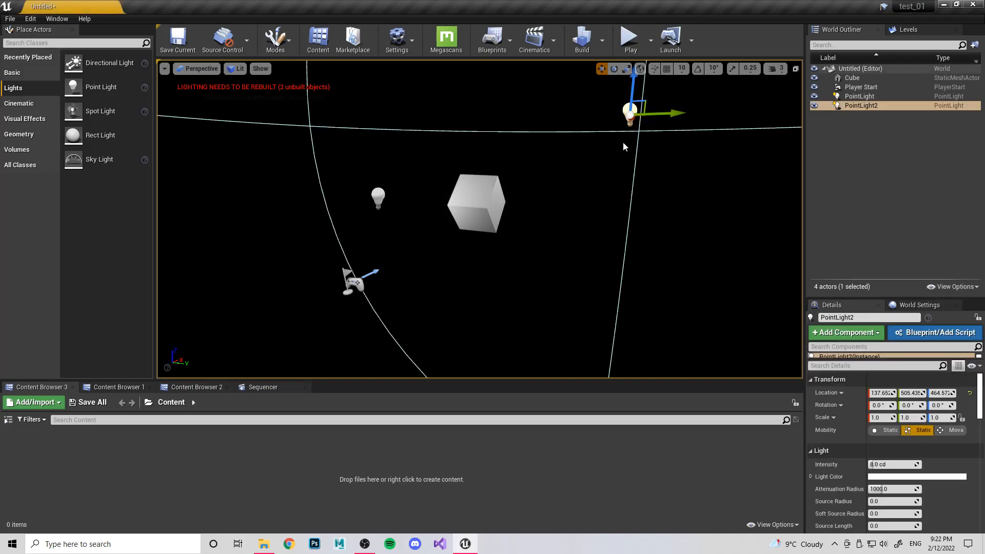
Step: Set the first point light's color to light purple, hex sRGB C995FFFF
left_click(378, 198)
left_click(893, 476)
left_click(717, 324)
left_click_drag(718, 322, 734, 310)
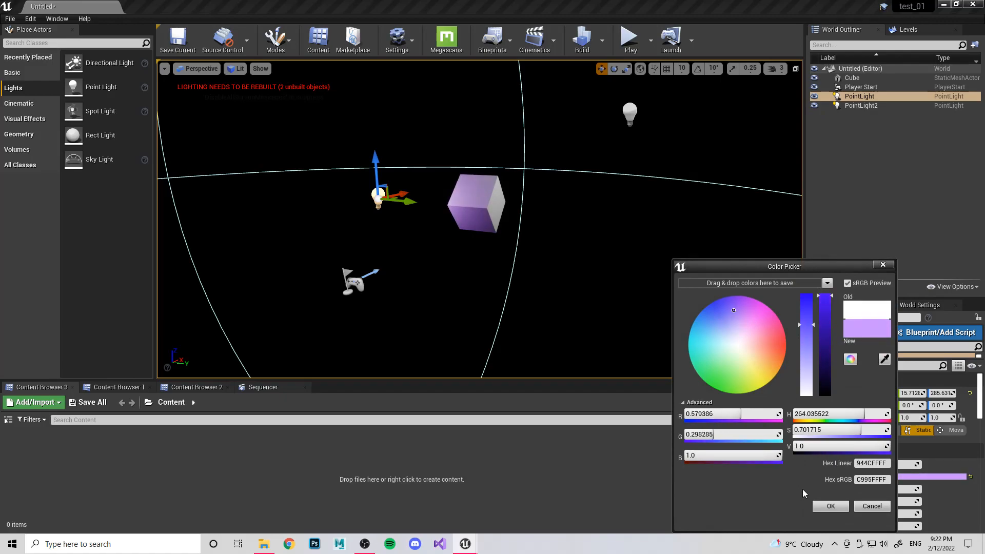
left_click(829, 507)
Step: Set the second point light's color to mint green, hex sRGB A7FFEAFF
left_click(630, 112)
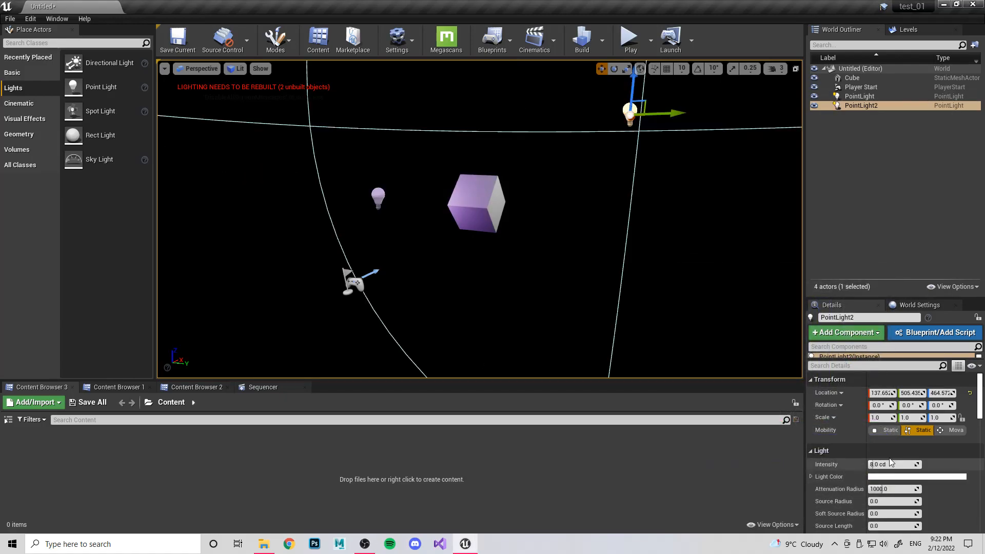
left_click(906, 477)
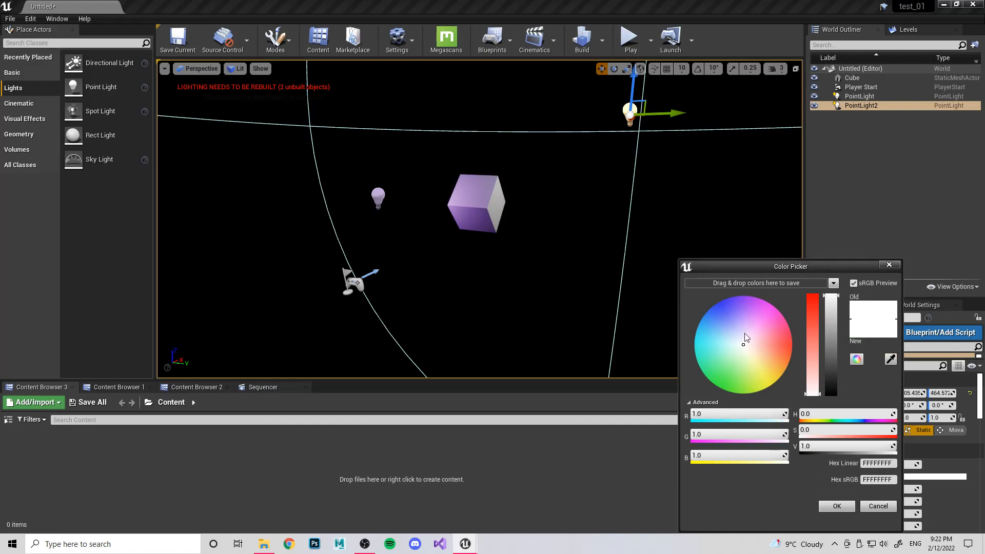
left_click_drag(747, 334, 715, 353)
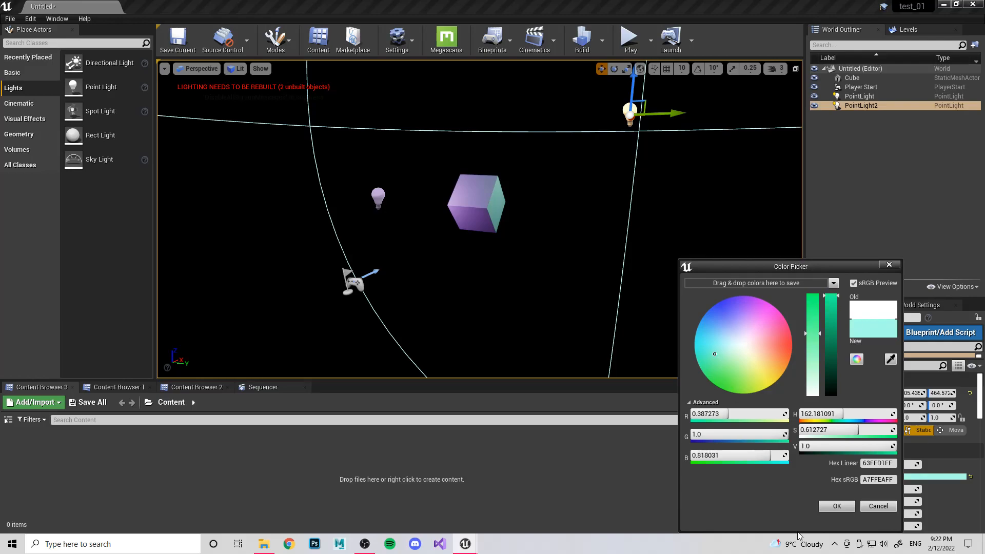
left_click(837, 507)
Step: Move the second point light along the Y axis to about 480 and lower its intensity to 0.0 cd
left_click_drag(679, 113, 667, 113)
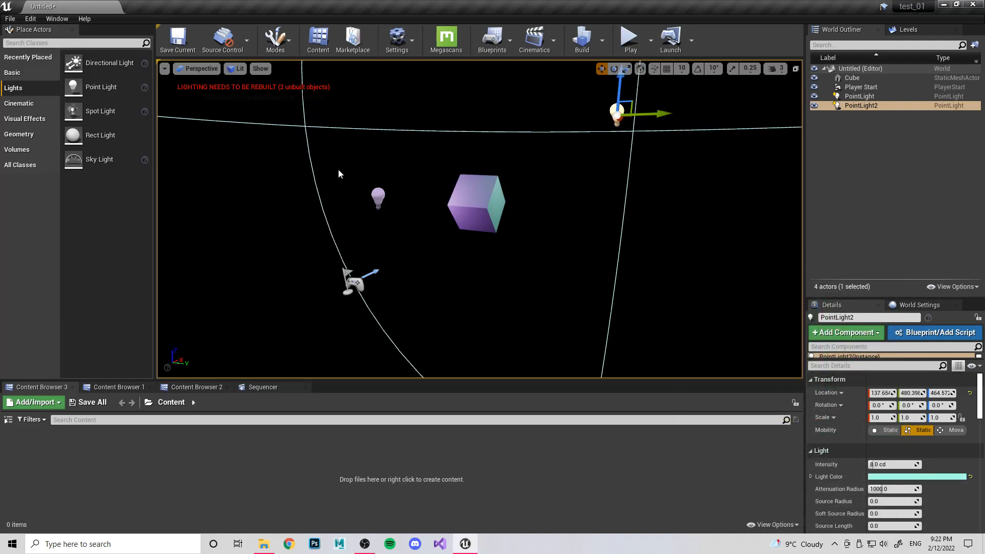
left_click_drag(882, 465, 926, 465)
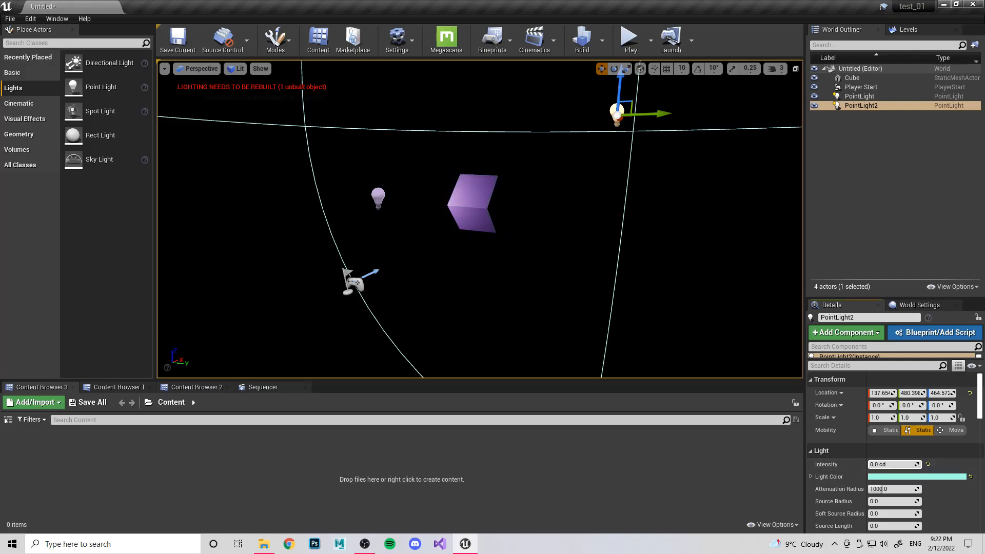
Step: Raise the second point light's intensity to about 5.4 cd and set both point lights' mobility to Movable
left_click_drag(893, 465, 871, 465)
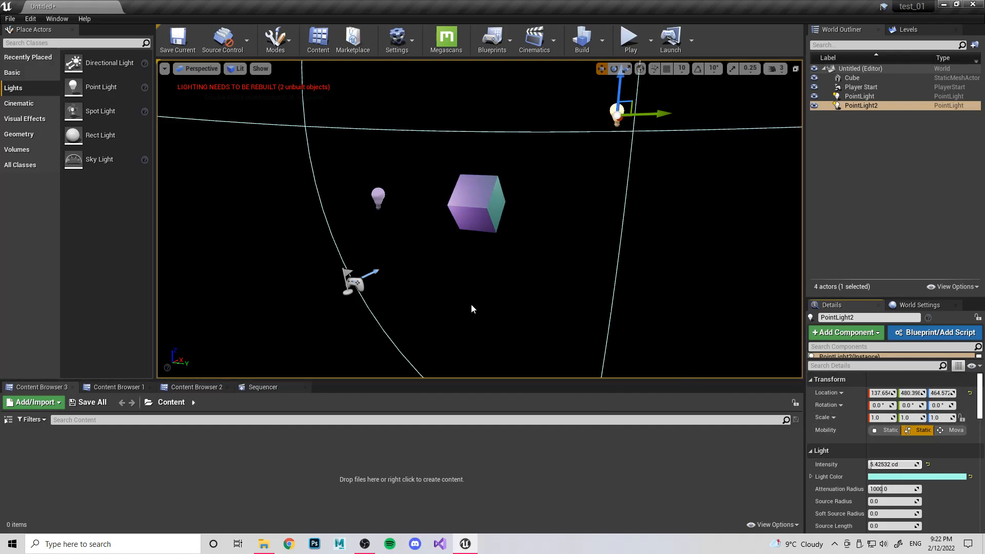
left_click(860, 96)
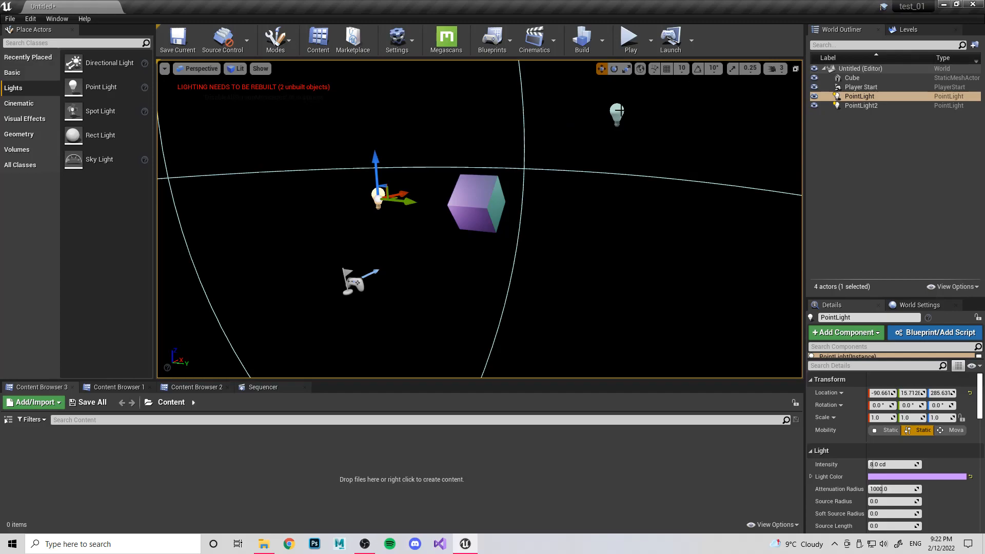
left_click(862, 105, "ctrl")
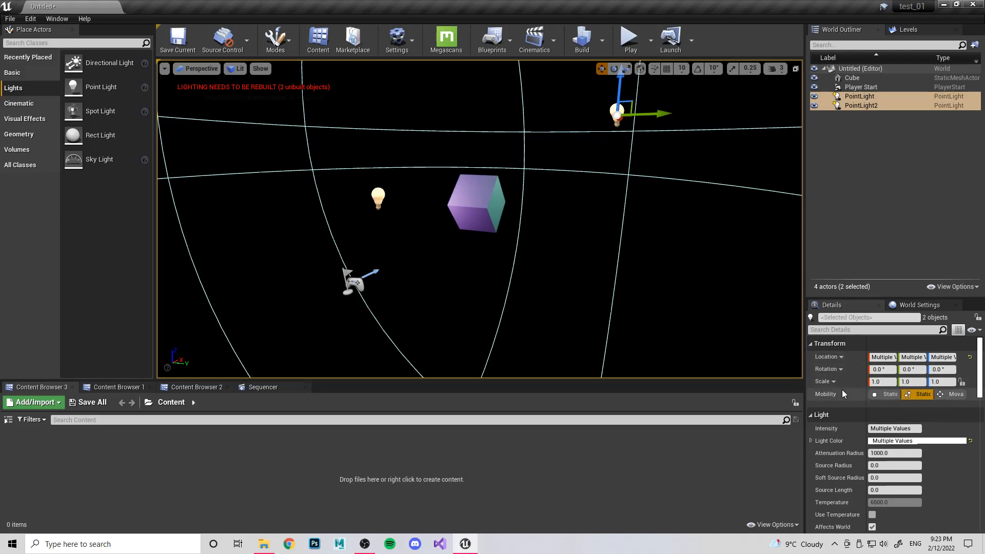
mouse_move(833, 398)
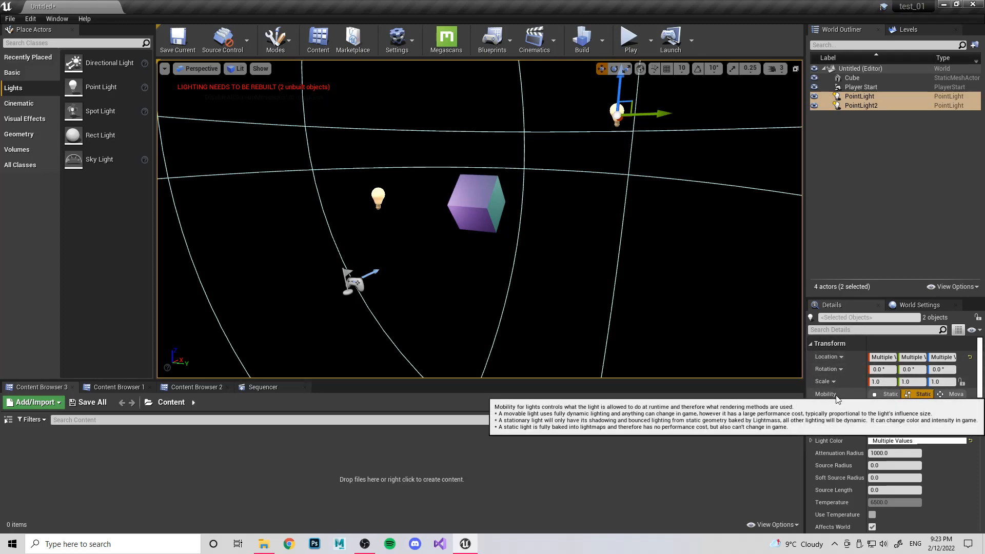
left_click(888, 394)
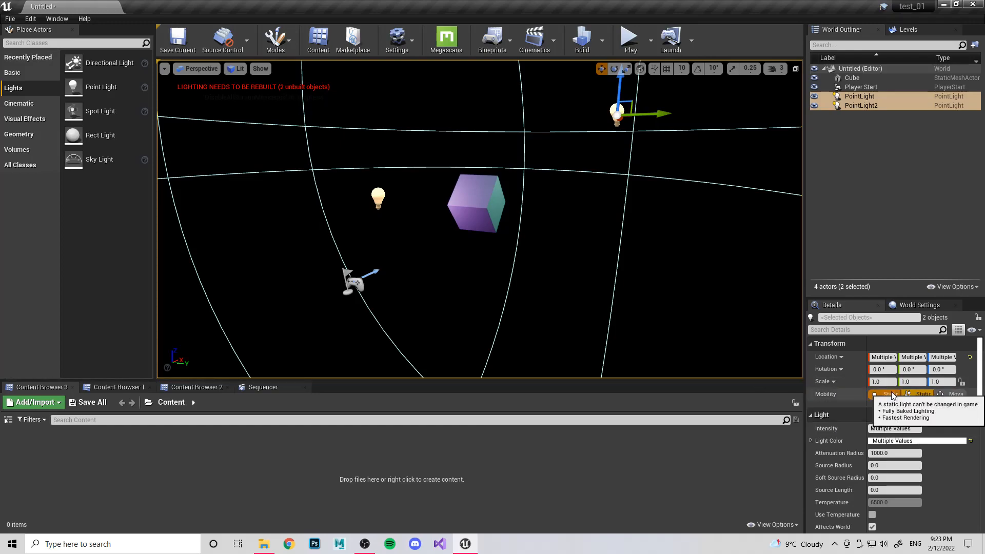
left_click(953, 394)
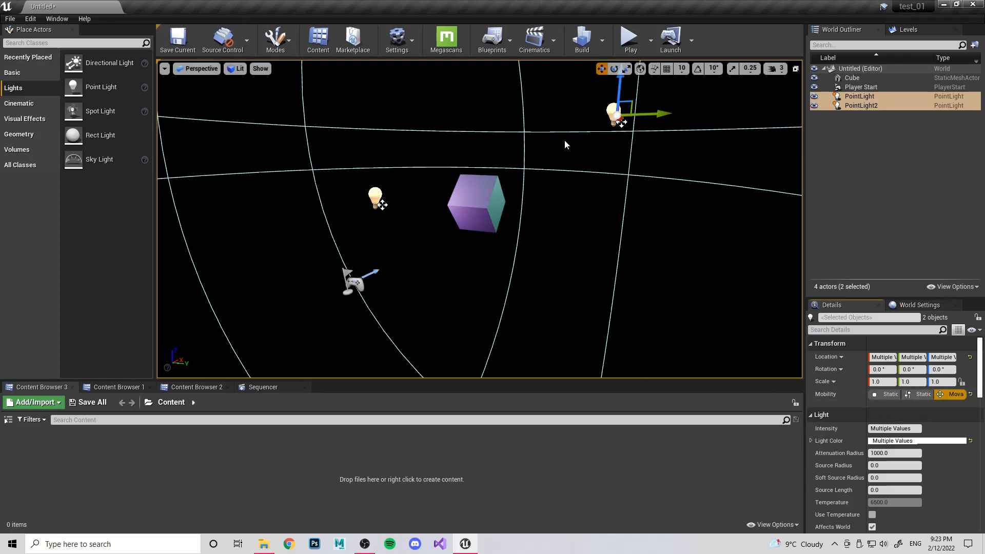
left_click(890, 395)
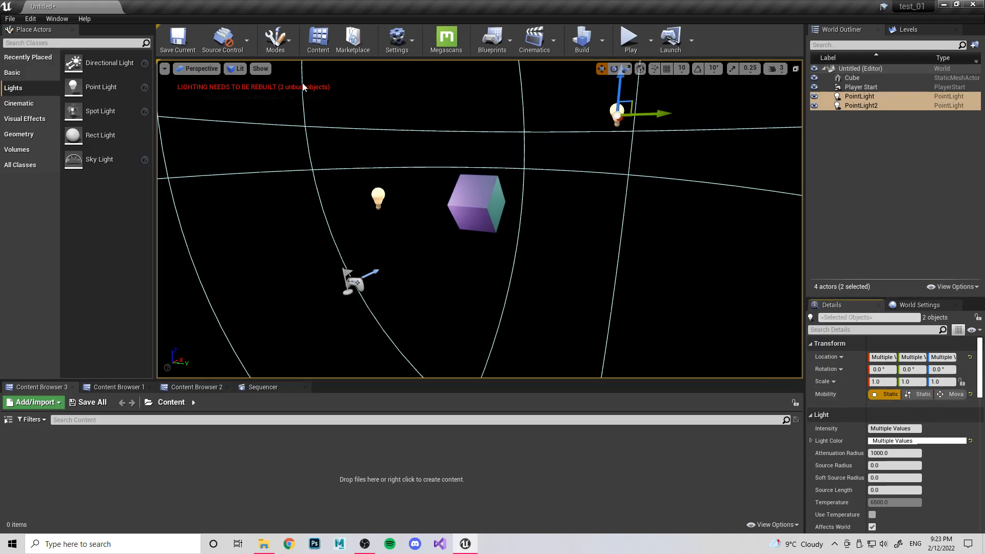
left_click(952, 395)
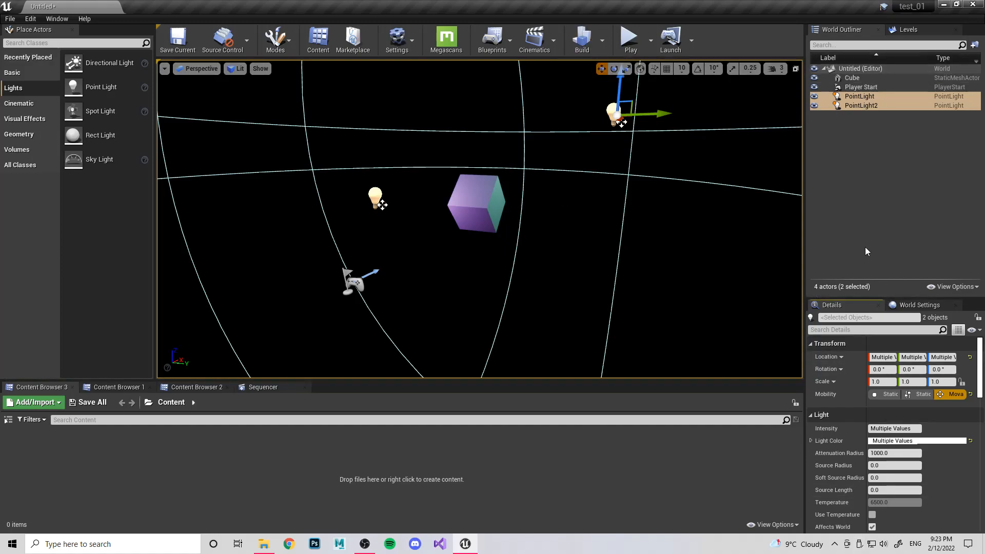
left_click(506, 213)
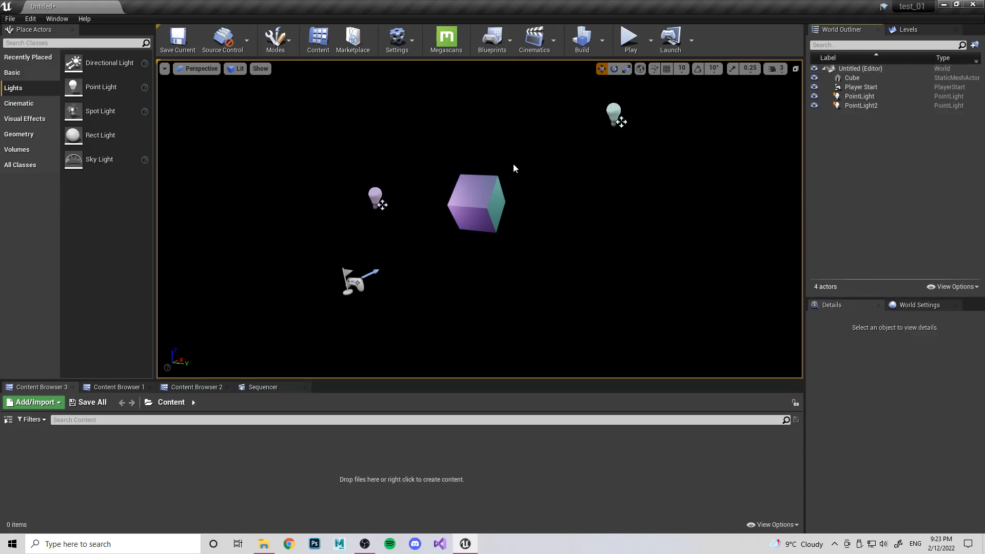
Step: Put the two point lights into a new World Outliner folder named Lights
left_click(861, 95)
left_click(861, 106, "ctrl")
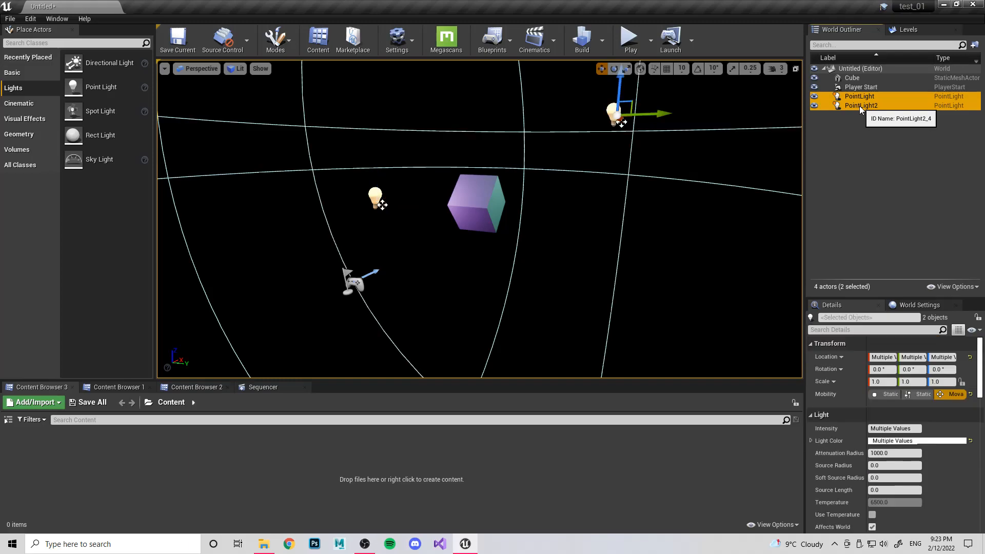
key("ctrl+g")
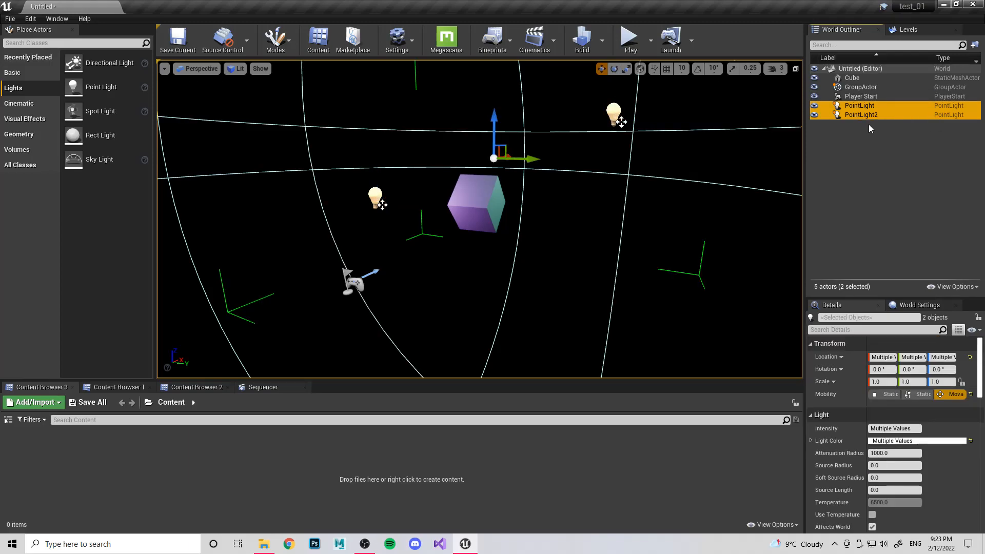
key("ctrl+z")
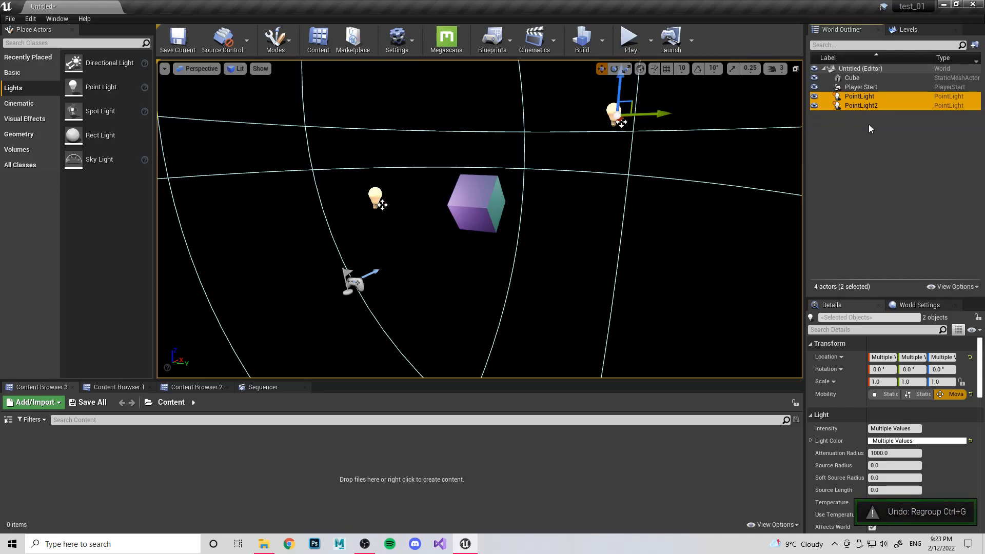
left_click(976, 44)
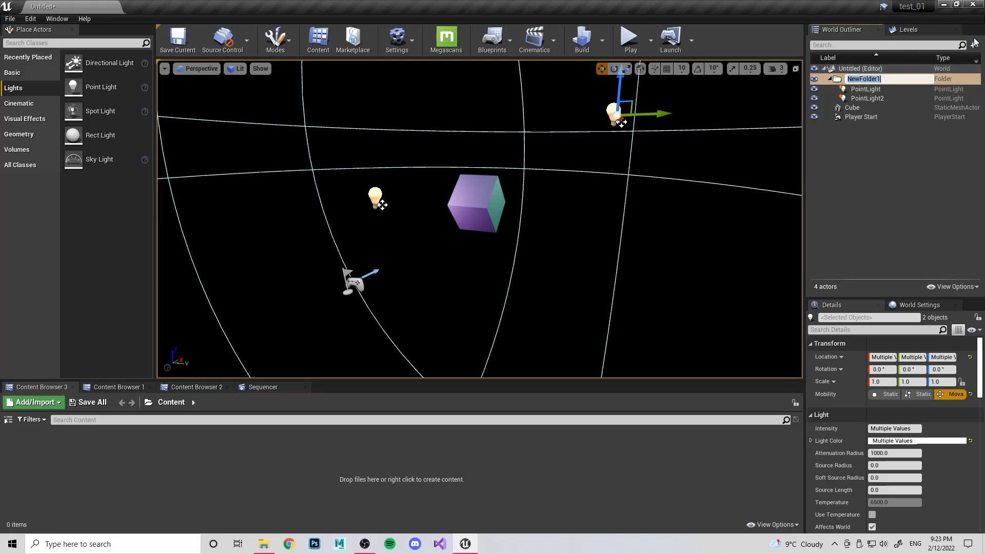
right_click(924, 182)
right_click(867, 169)
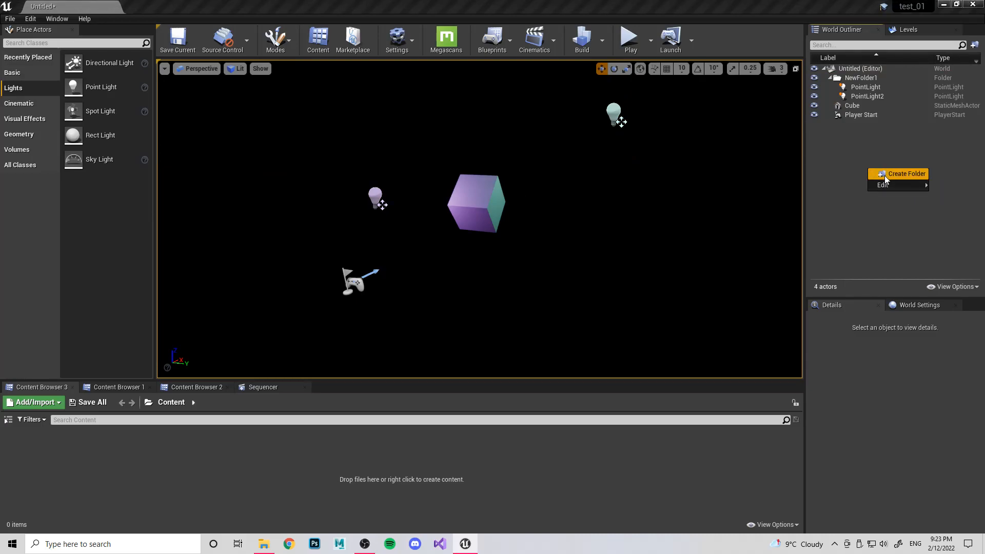
left_click(856, 79)
left_click(856, 79)
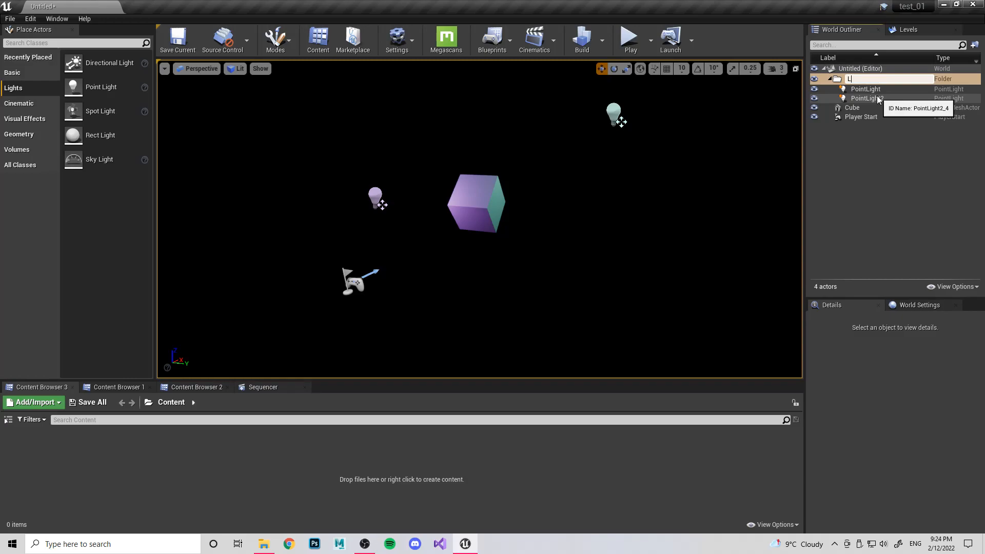
key("Return")
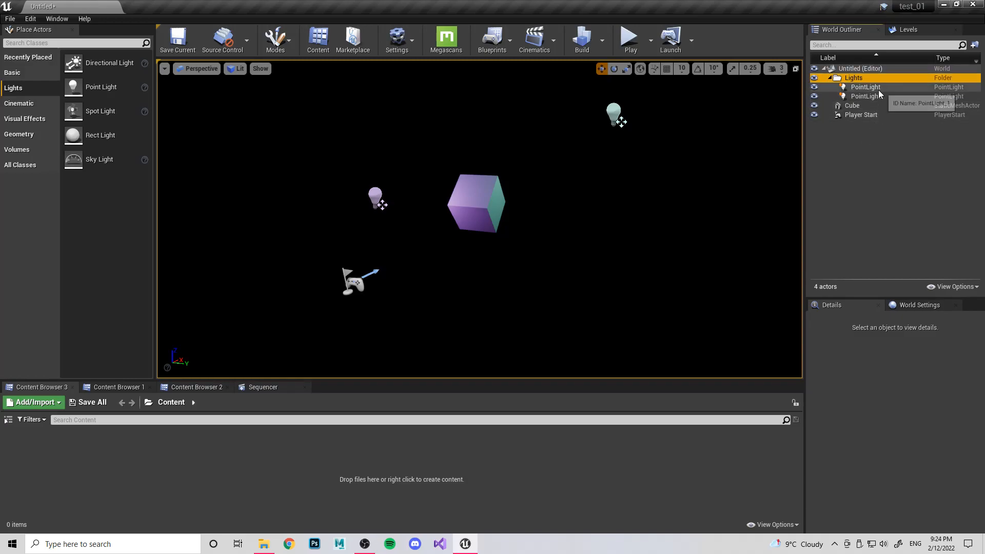
Step: Try placing the Cube and Player Start in a new World Outliner folder and undo the folder creation
left_click(877, 94)
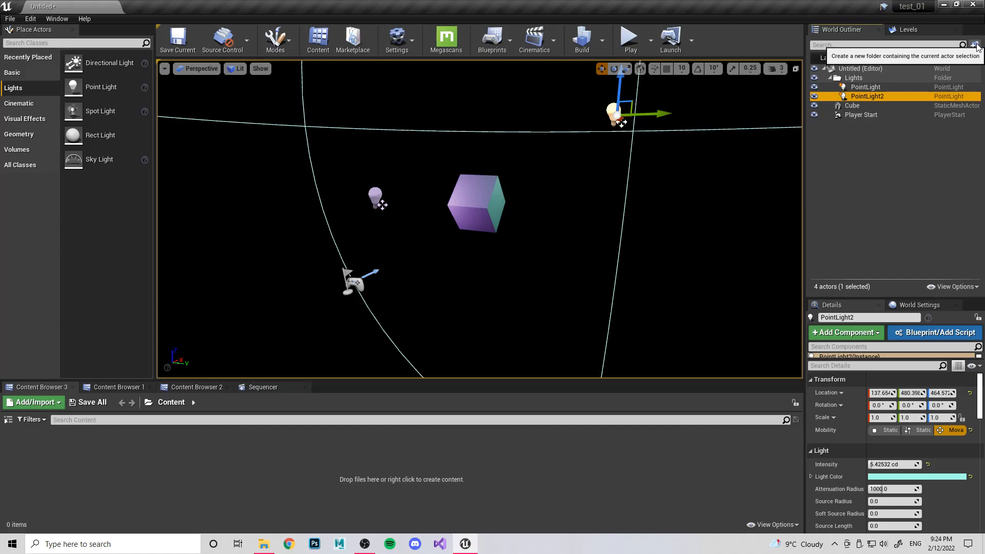
left_click(863, 106)
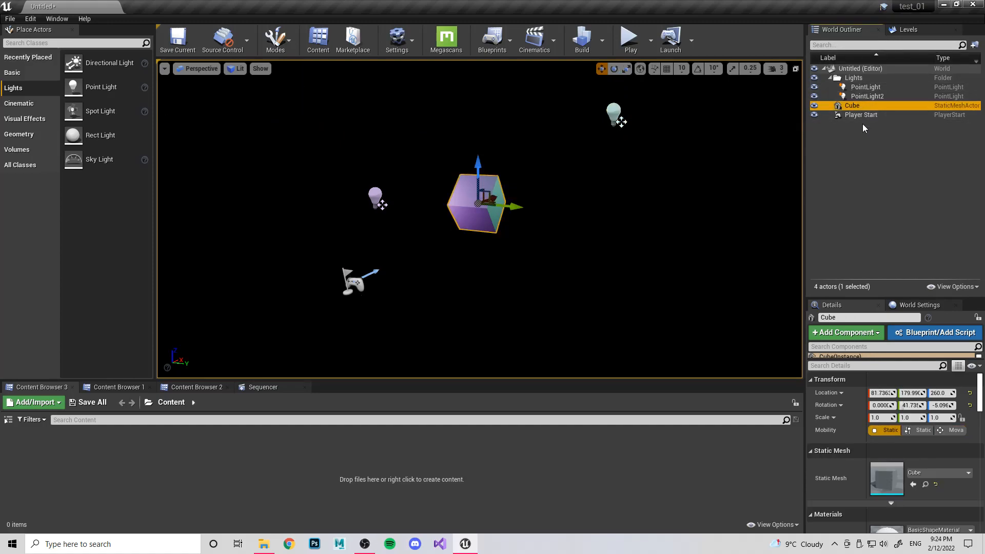
left_click(860, 115, "ctrl")
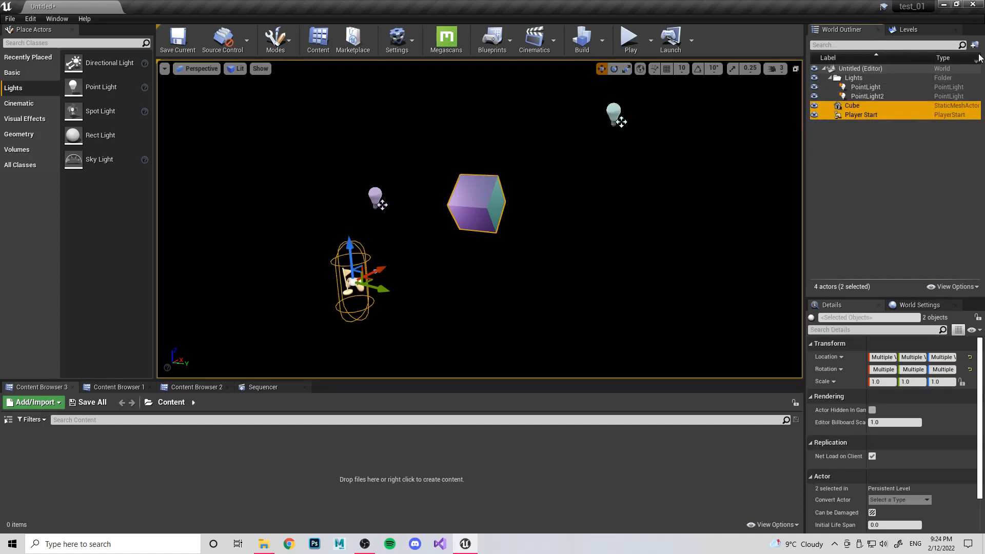
left_click(975, 45)
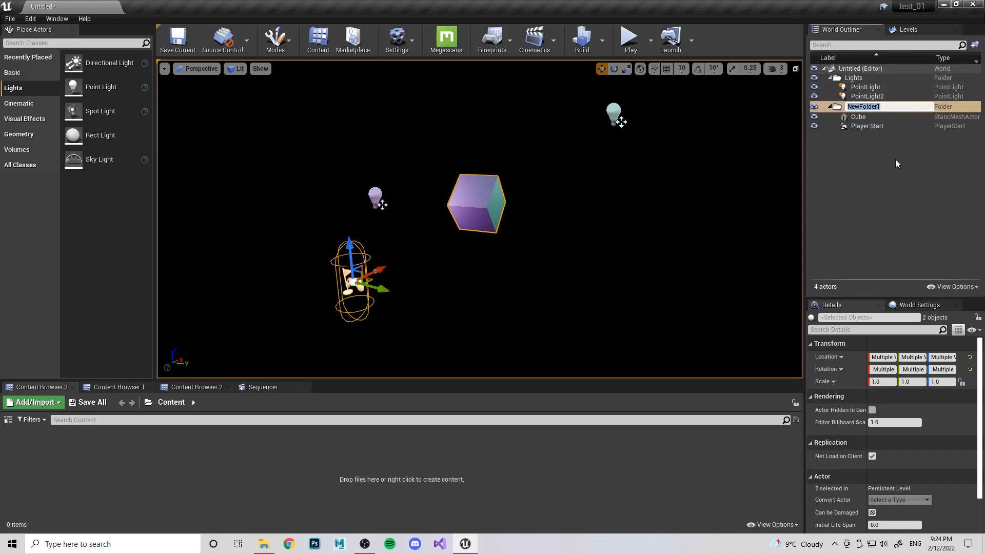
left_click(884, 192)
key("ctrl+z")
key("ctrl+z")
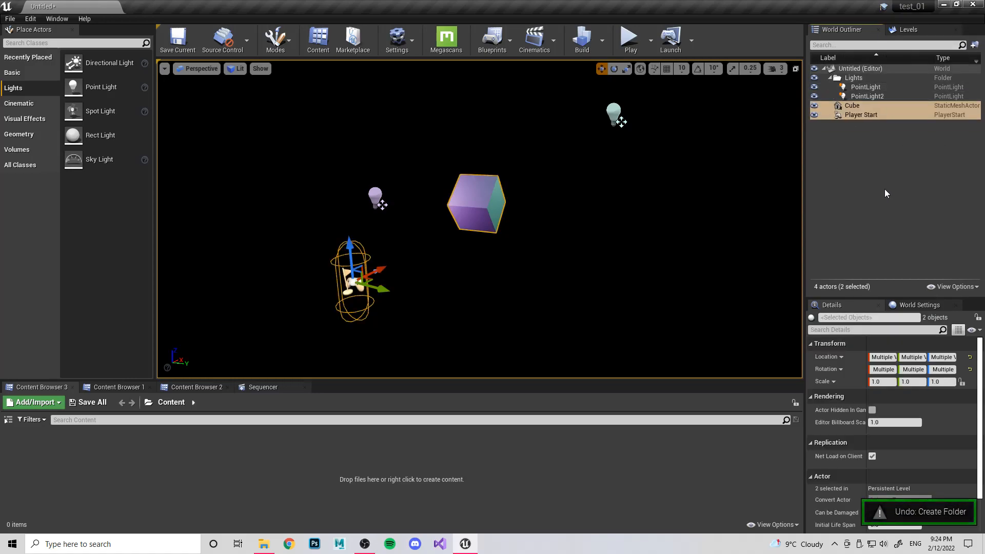
left_click(883, 187)
Step: Select the Player Start, play the level to check the starting view of the cube, and stop the session
left_click(850, 115)
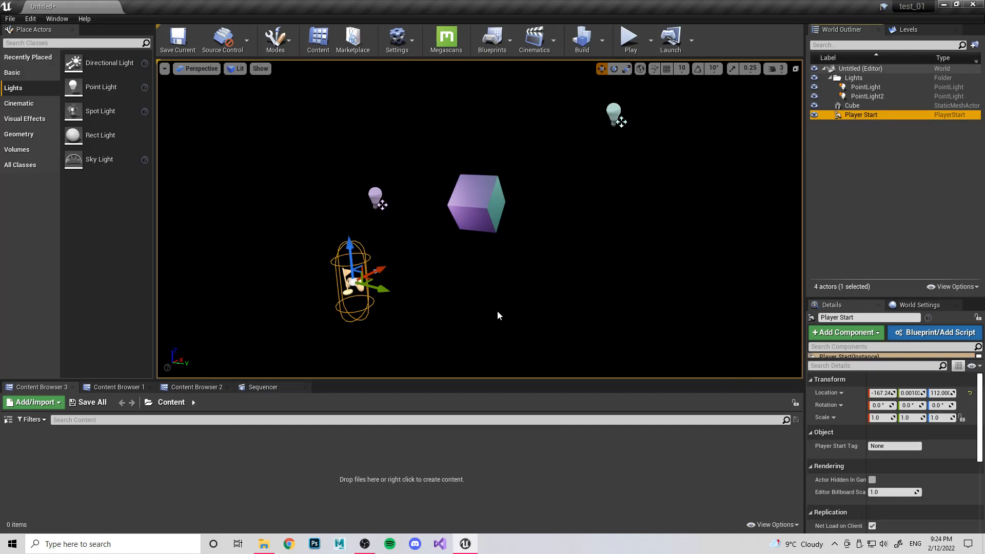
left_click(630, 38)
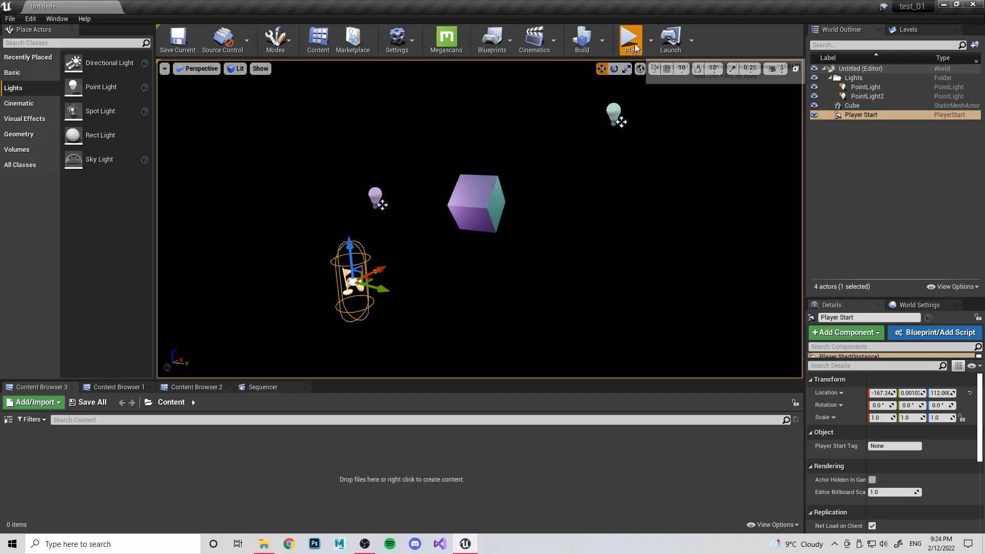
left_click(614, 70)
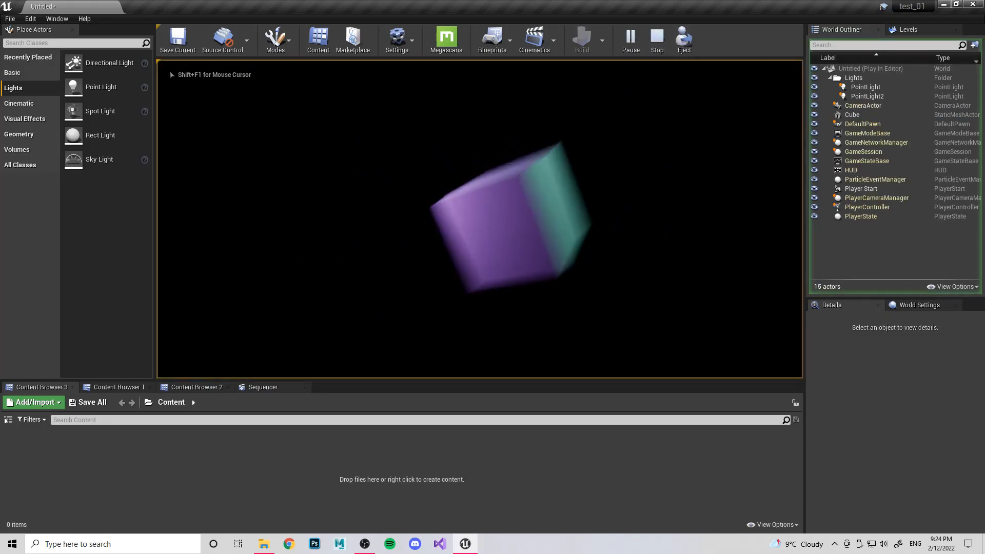
key("Escape")
Step: Rotate the Player Start to about X -52.6°, Y 43.8°, Z -62.1°
key("f")
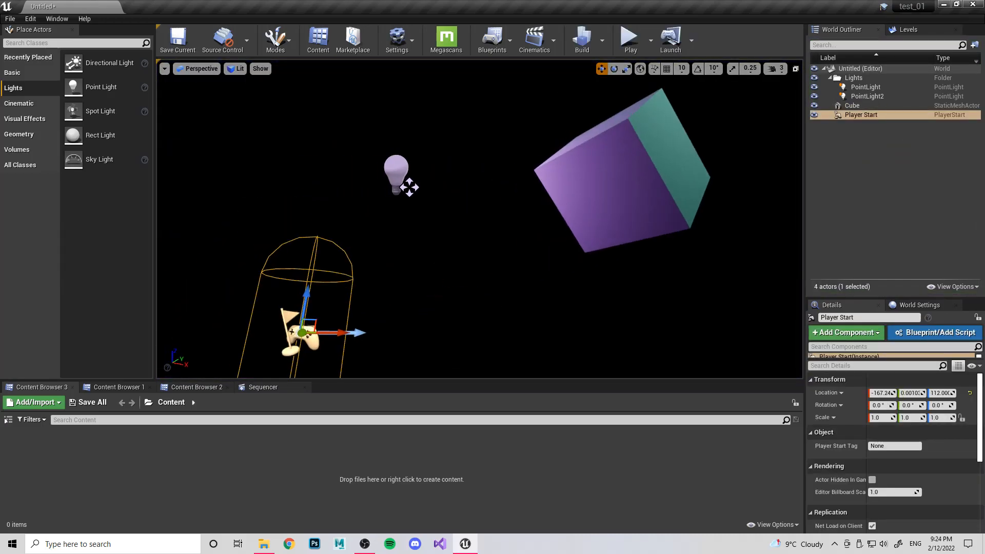
right_click_drag(464, 275, 436, 277)
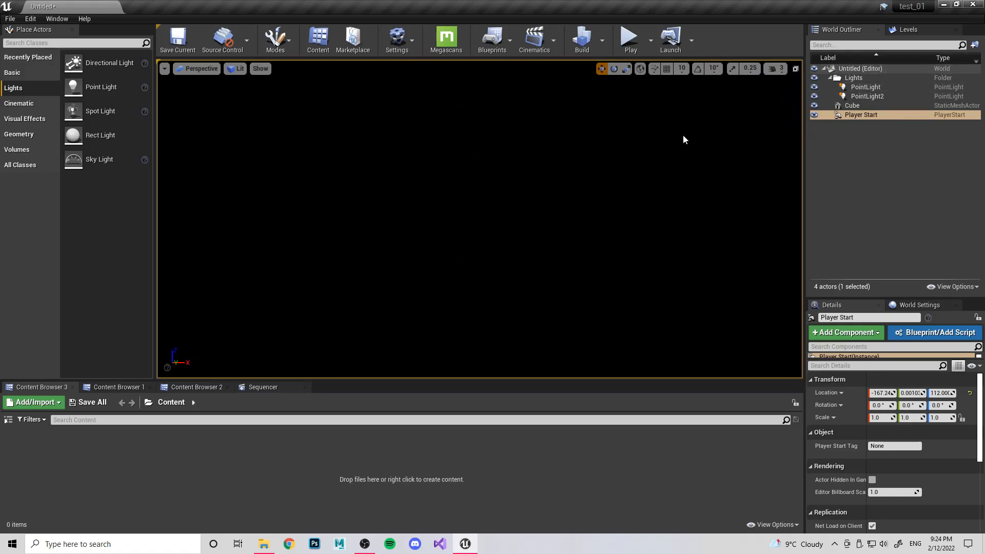
key("f")
scroll(454, 217, "down", 6)
mouse_move(454, 218)
right_mouse_down()
mouse_move(434, 230)
mouse_move(440, 224)
right_mouse_up()
scroll(454, 218, "up", 3)
left_click_drag(455, 218, 436, 185)
right_click_drag(454, 218, 477, 254)
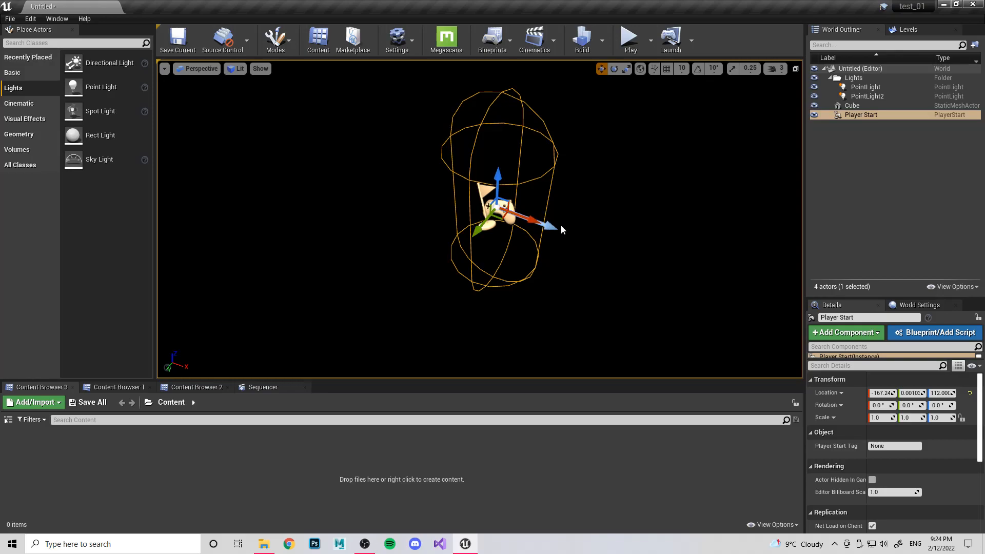
key("e")
left_click_drag(549, 233, 516, 241)
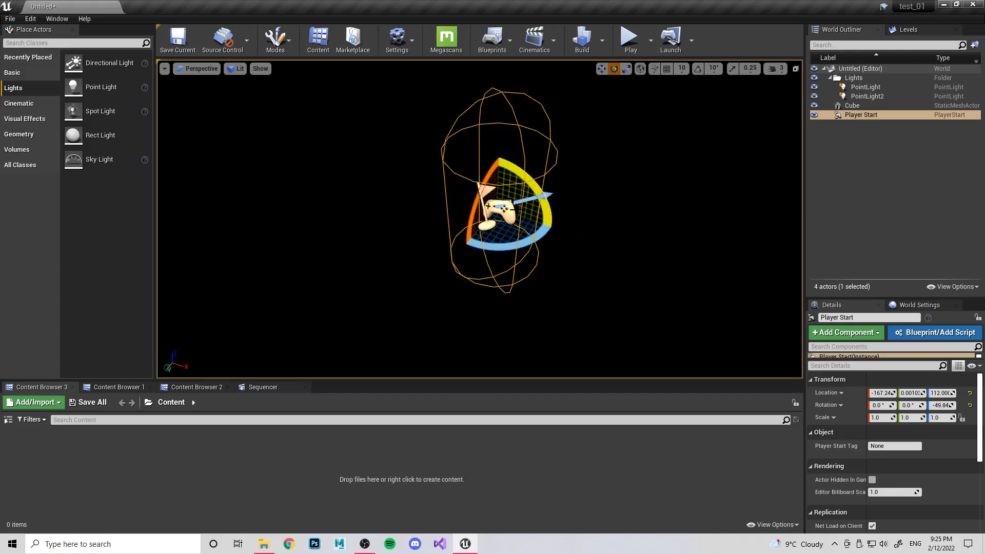
mouse_move(554, 232)
left_mouse_down()
mouse_move(513, 267)
mouse_move(549, 237)
left_mouse_up()
left_click_drag(538, 191, 518, 164)
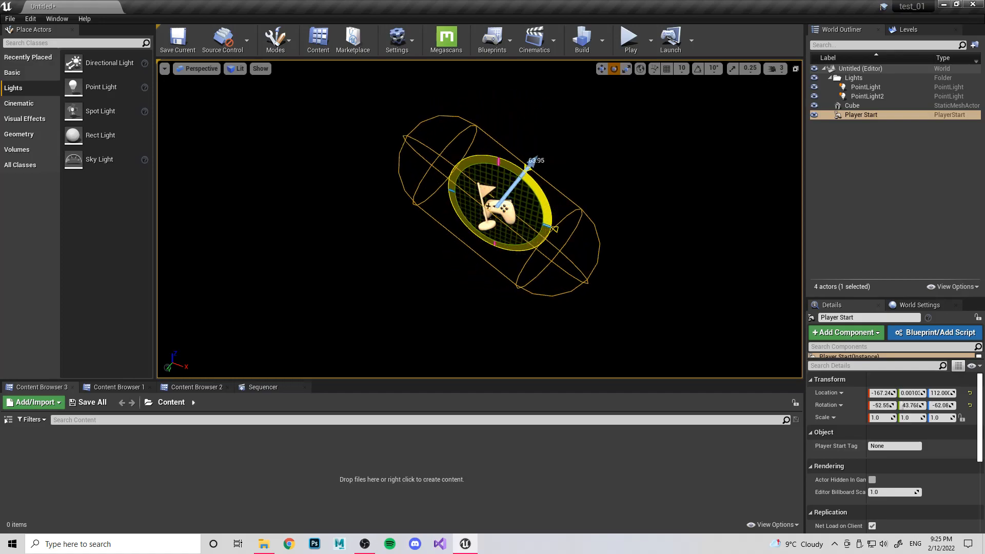
Step: Play the level from the rotated Player Start to check its starting view and stop the session
left_click(630, 39)
left_click(544, 190)
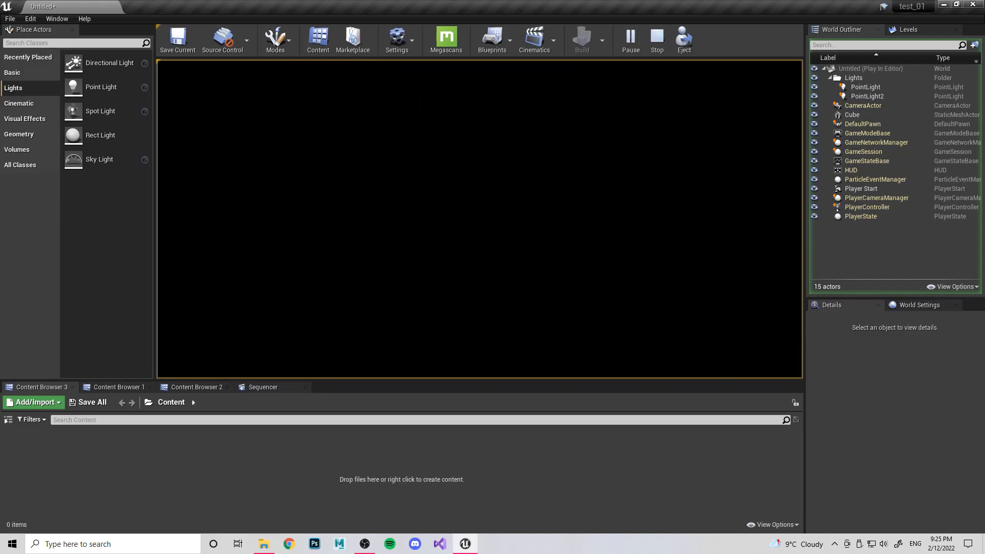
key("Escape")
Step: Delete the Player Start from the level
right_click_drag(480, 219, 492, 293)
key("s")
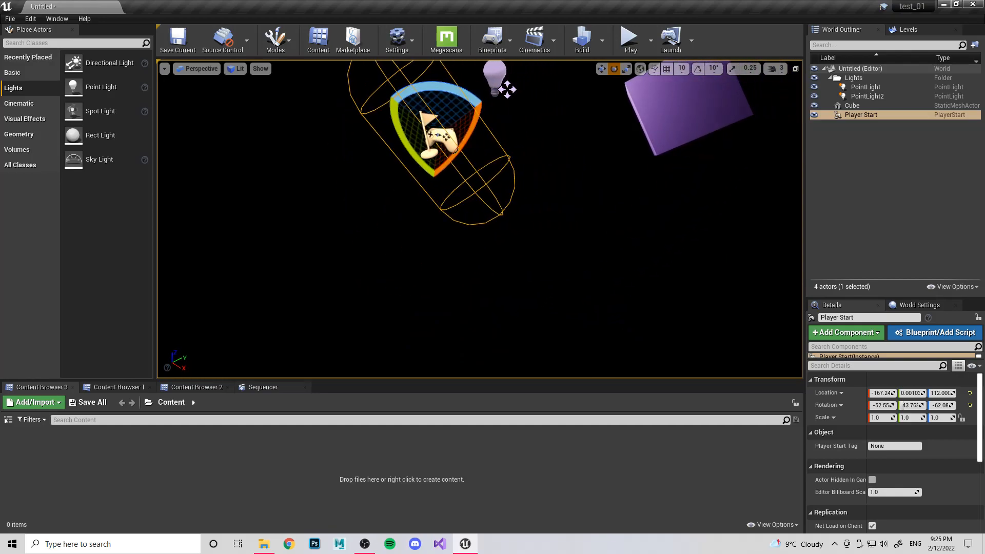
key("Delete")
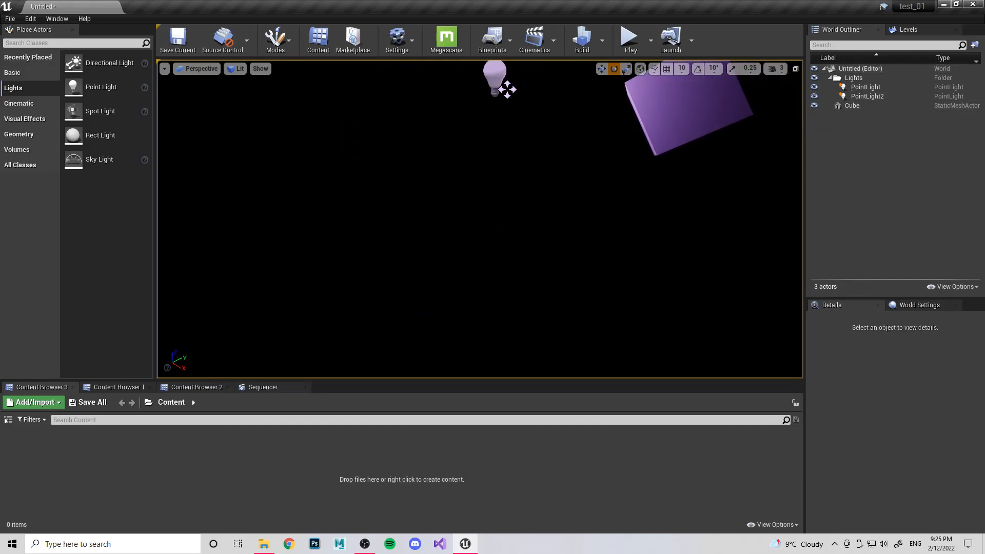
Step: Play the level without a Player Start, fly back to view the lit cube, and stop the session
left_click(630, 39)
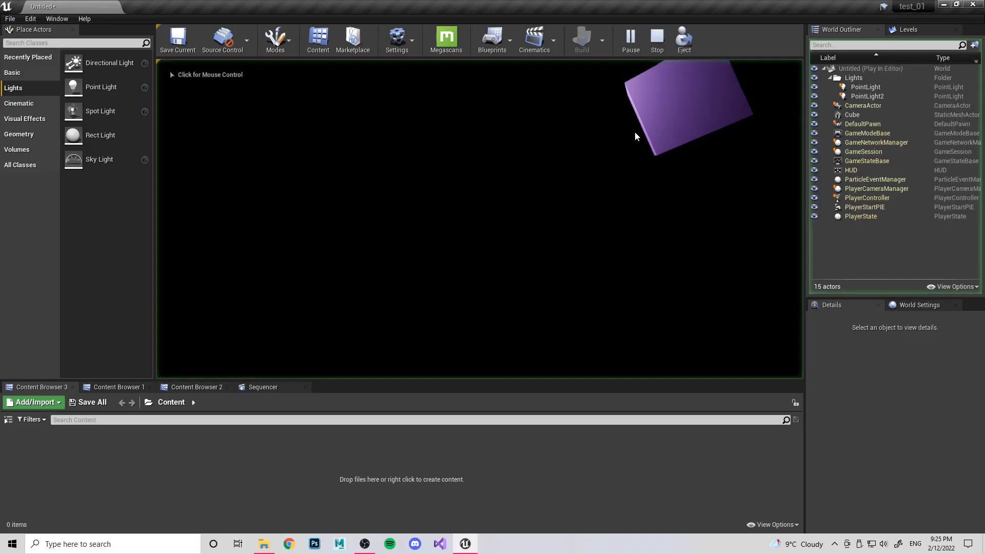
left_click(523, 186)
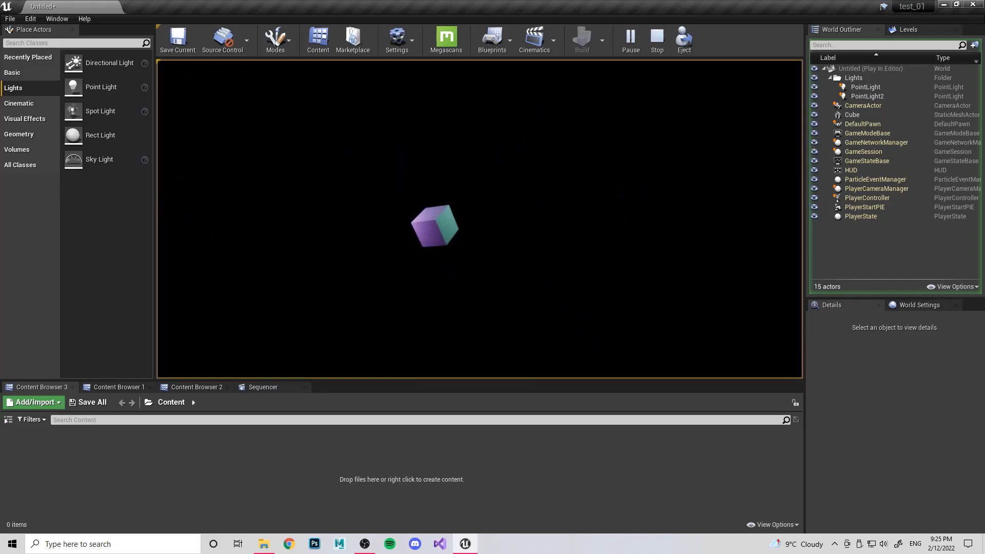
key("shift+F1")
key("Escape")
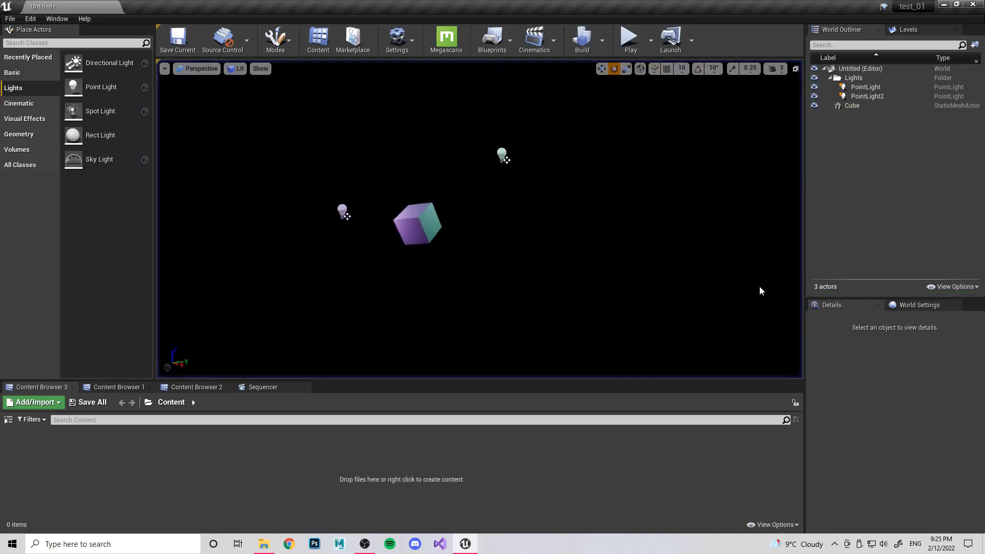
Step: Play the level again, look around at the lit cube, and stop the session
left_click(631, 40)
left_click(608, 226)
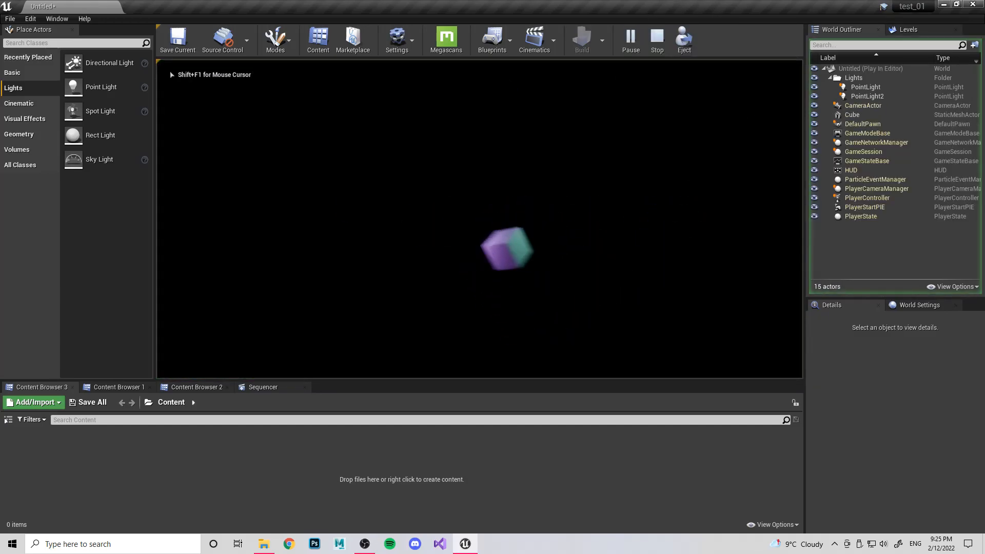
key("Escape")
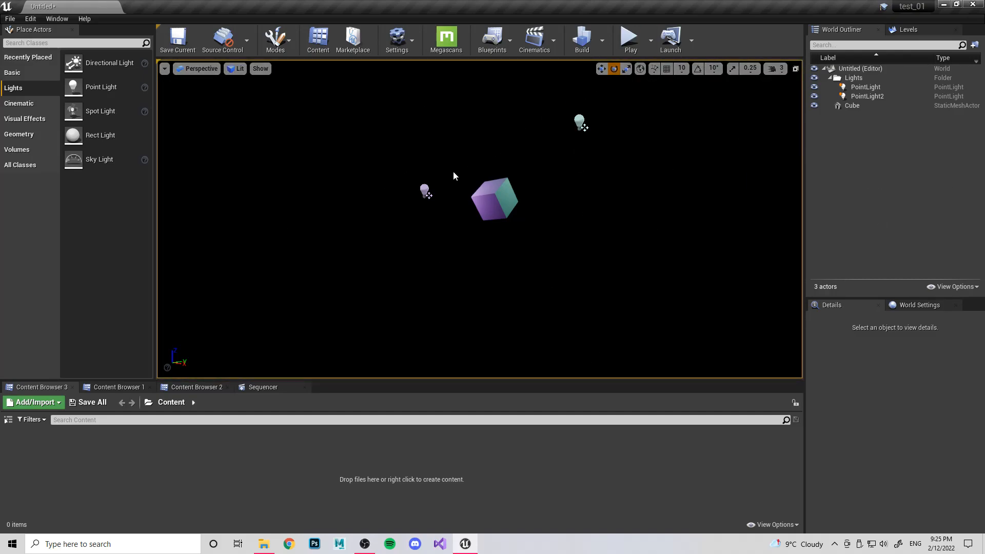
Step: Give the Details area more height and select the Cube to show its properties
left_click_drag(857, 298, 864, 223)
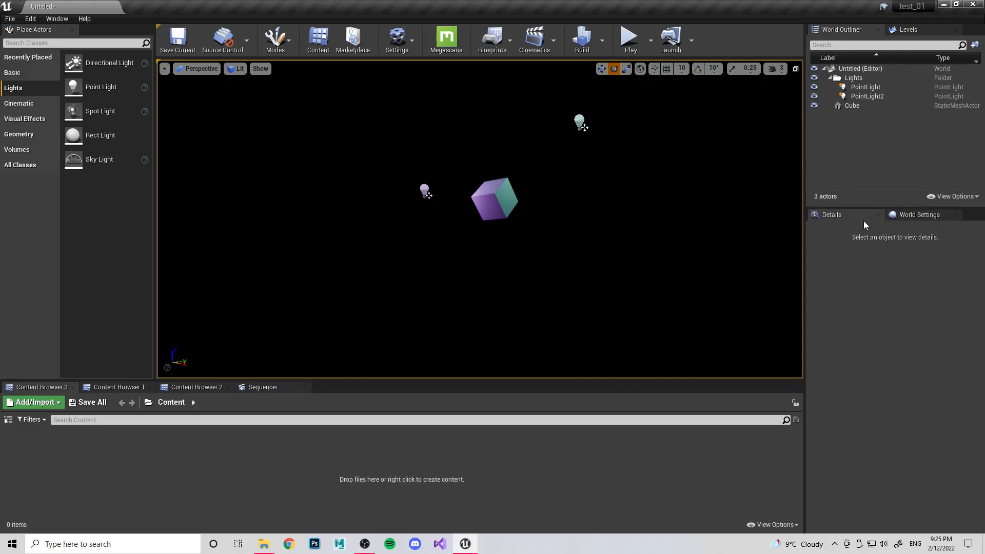
left_click(850, 106)
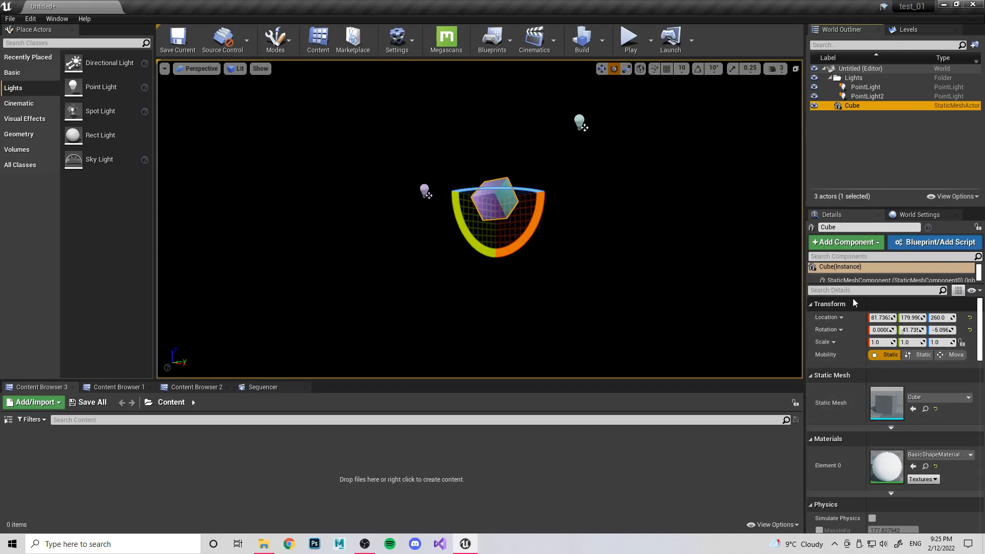
Step: Set the Cube's location to 0, 0, 0
left_click_drag(882, 317, 945, 317)
type("0")
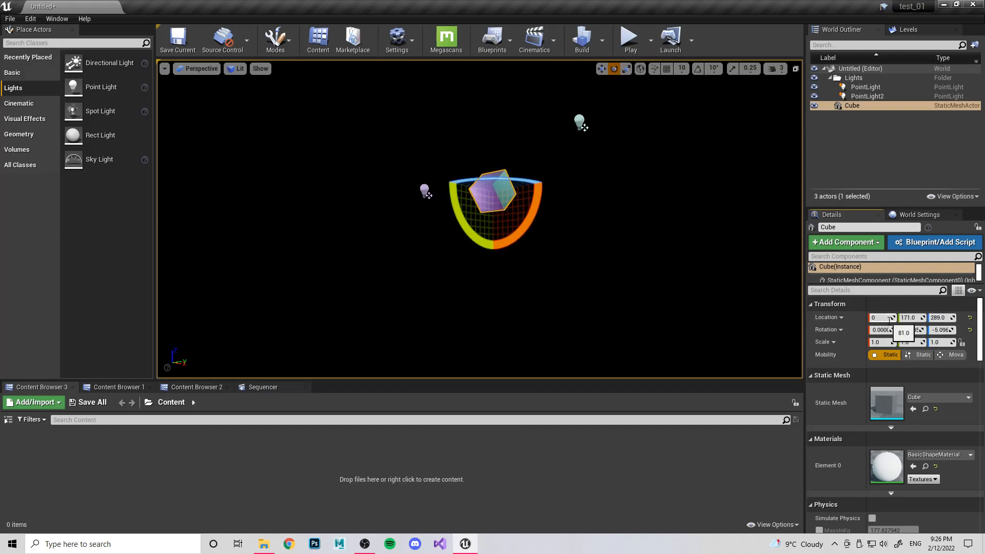
key("Tab")
left_click(948, 317)
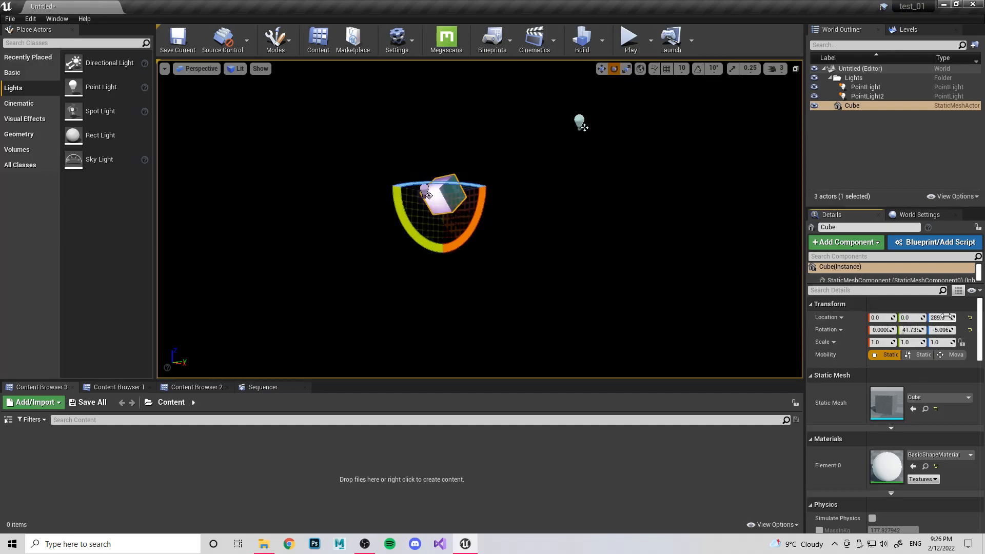
type("0")
key("Return")
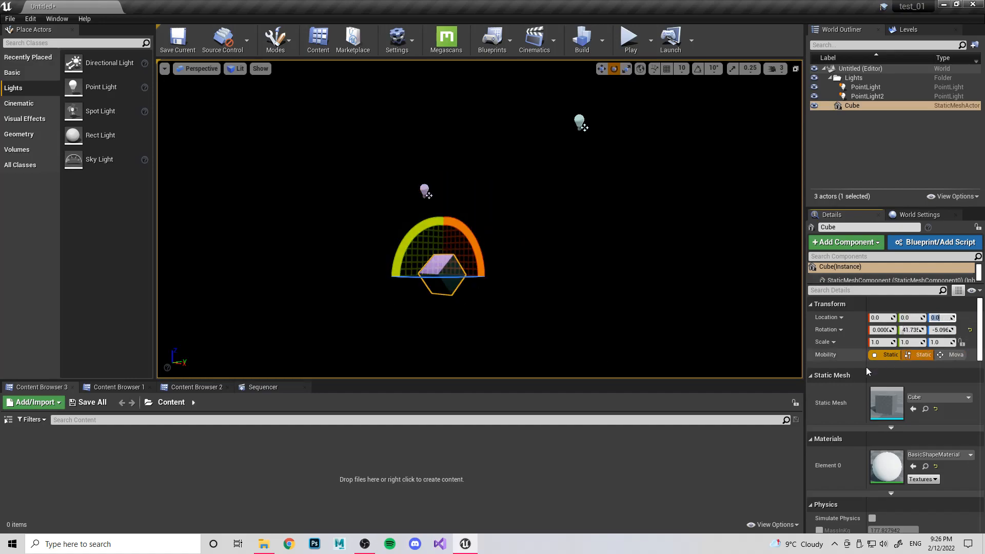
Step: Set the Cube's rotation to 0° on all axes and reduce its X scale to about 0.94
type("0")
key("Return")
key("Return")
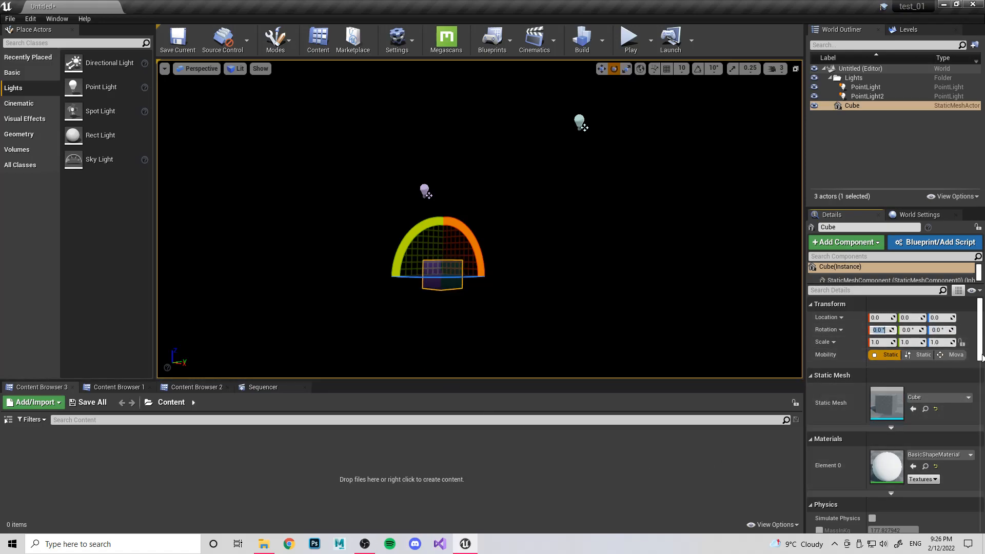
left_click(890, 342)
mouse_move(880, 343)
left_mouse_down()
mouse_move(893, 343)
mouse_move(882, 342)
left_mouse_up()
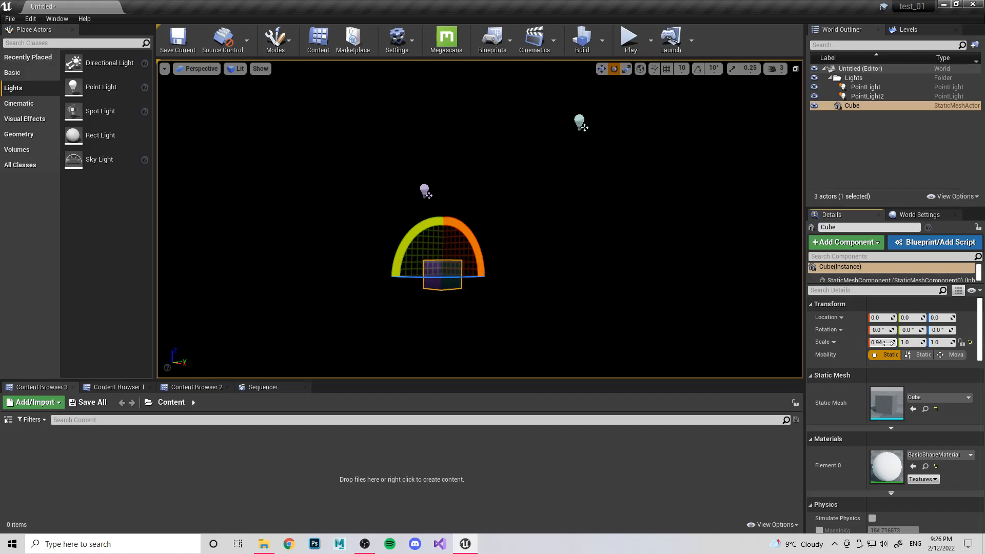
Step: Undo the scale, rotation and location changes made to the Cube
key("ctrl+z")
key("ctrl+z")
key("ctrl+z")
key("ctrl+z")
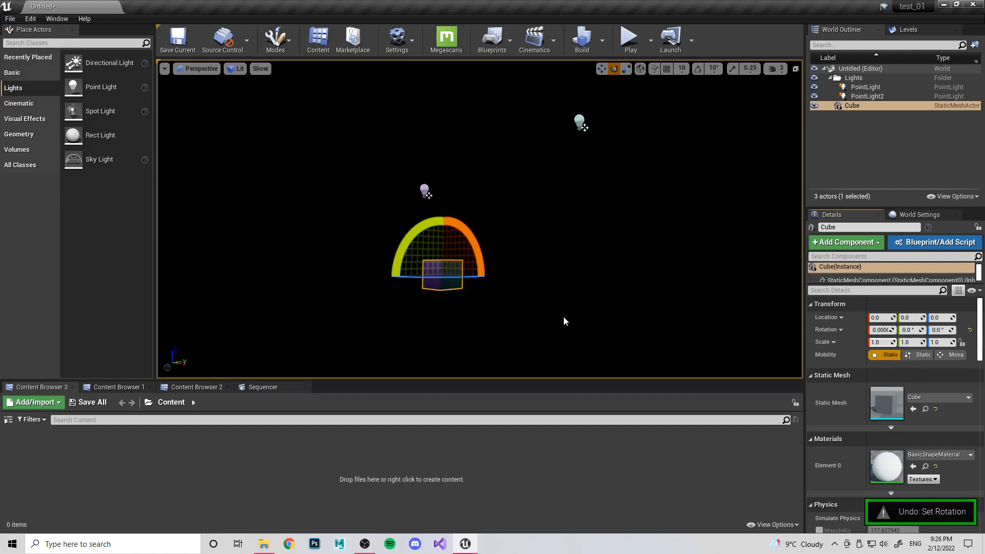
key("ctrl+z")
key("ctrl+z")
key("ctrl+z")
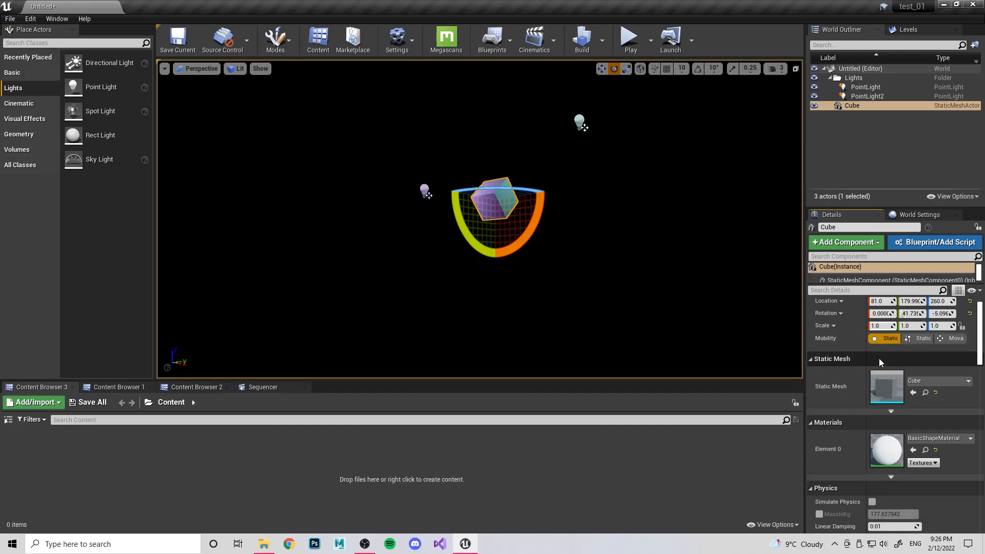
Step: Examine the Cube's Static Mesh, Materials, Physics, Collision, Lighting and Rendering properties
scroll(879, 359, "down", 2)
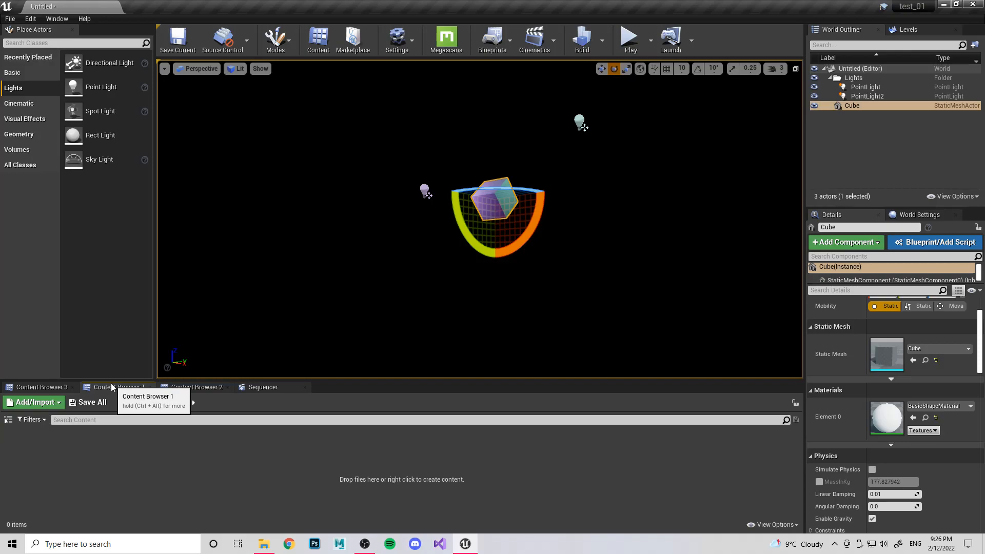
left_click(262, 388)
left_click(102, 388)
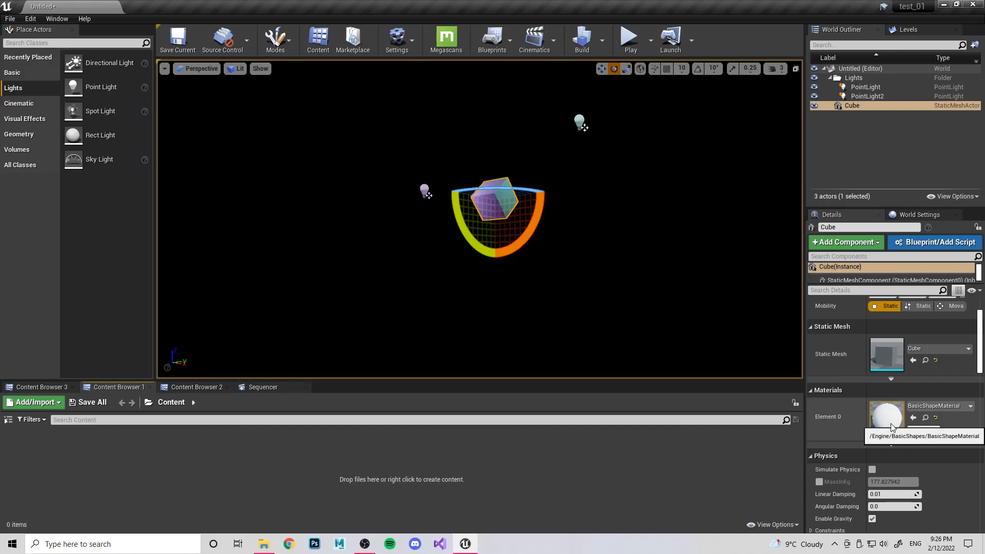
scroll(893, 423, "down", 2)
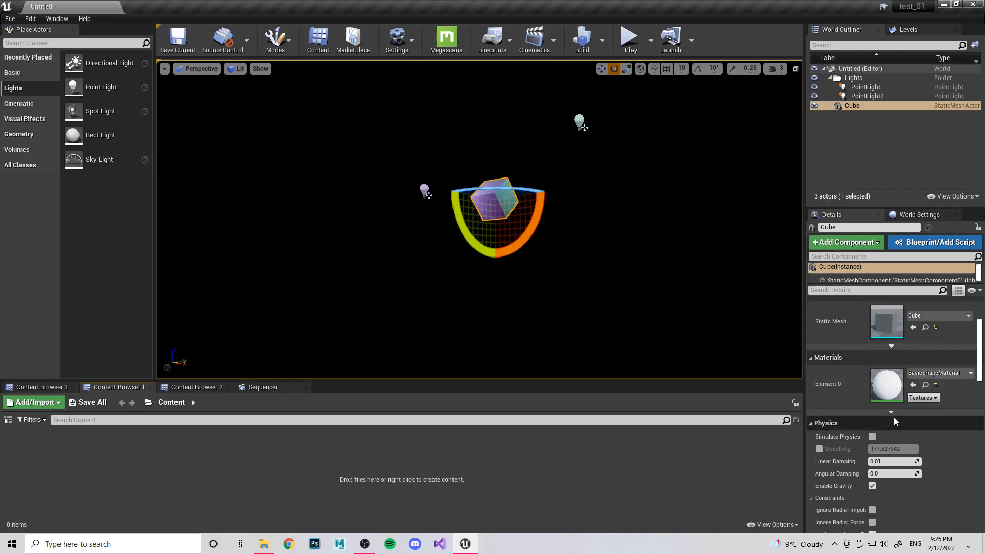
scroll(848, 404, "down", 3)
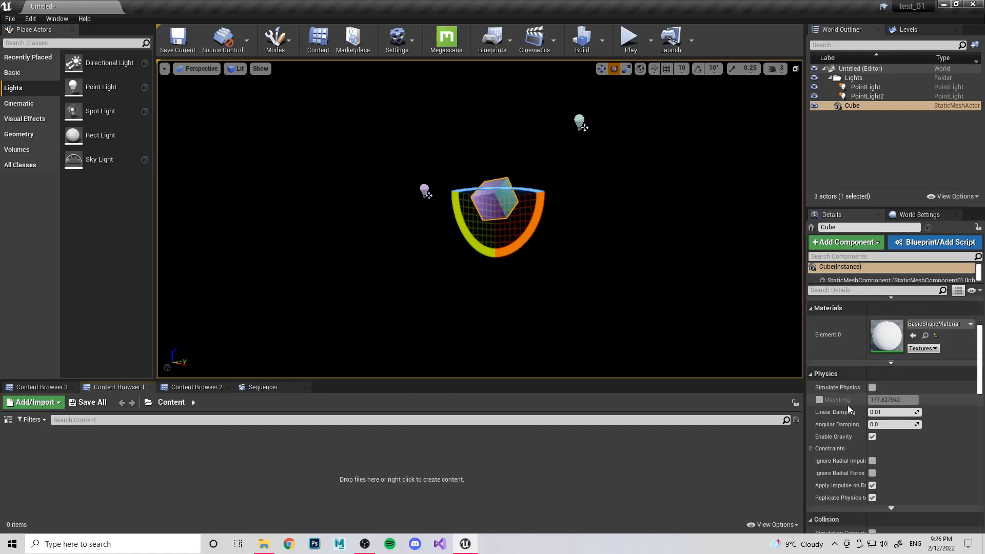
scroll(849, 406, "down", 12)
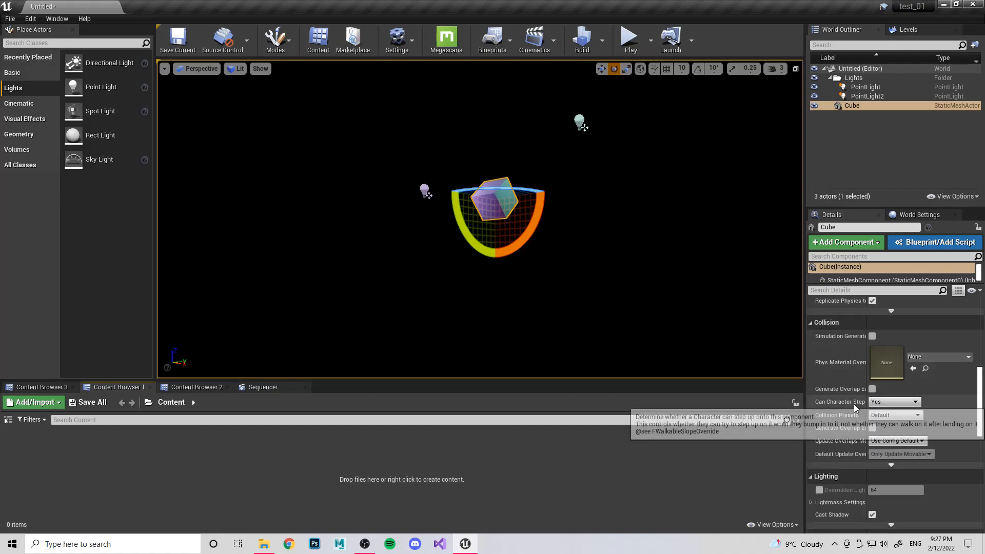
scroll(854, 404, "down", 7)
scroll(836, 360, "down", 3)
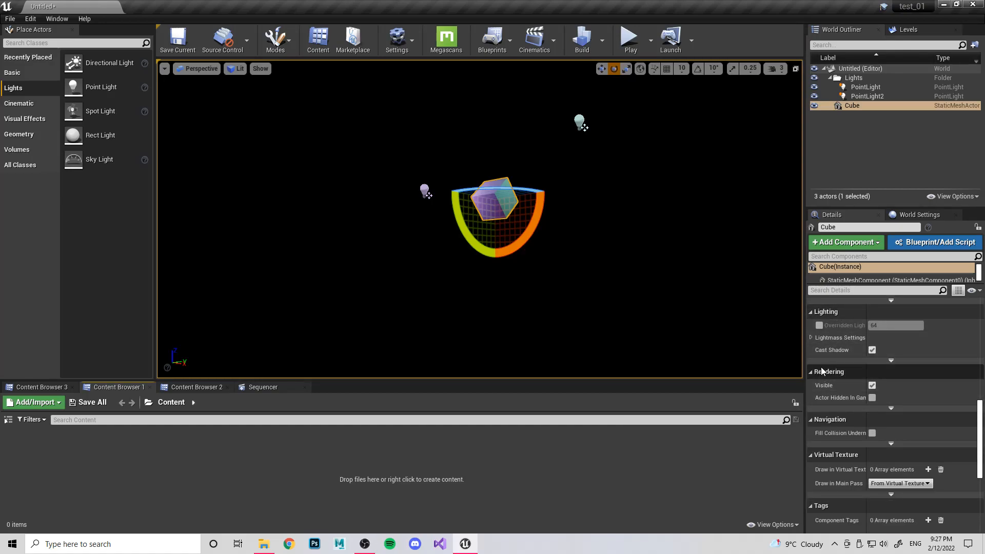
Step: Toggle the Cube's Visible option off and on twice, leaving it enabled
left_click(873, 386)
left_click(872, 385)
left_click(872, 385)
left_click(872, 385)
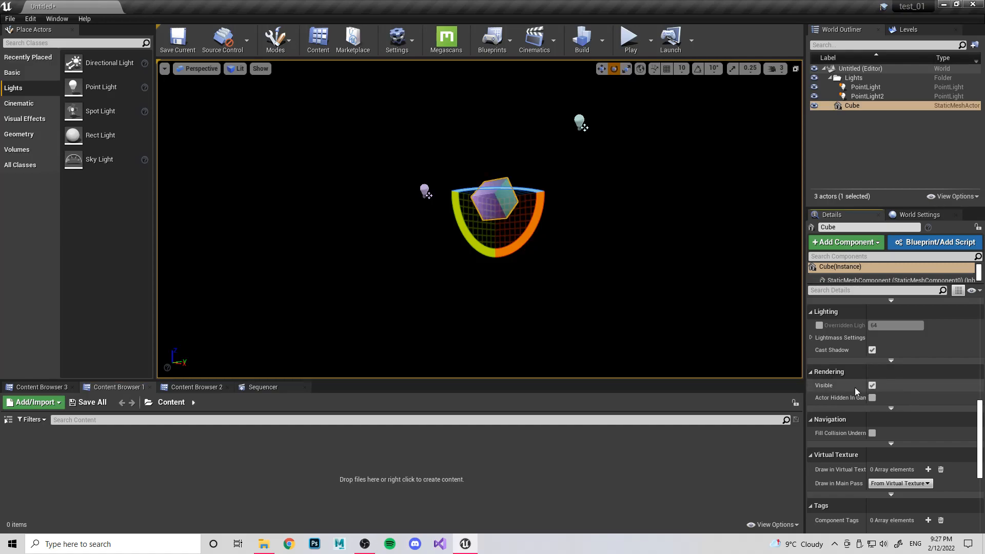
Step: Enable Actor Hidden In Game for the Cube, play the level to test it, and stop the session
scroll(855, 388, "down", 1)
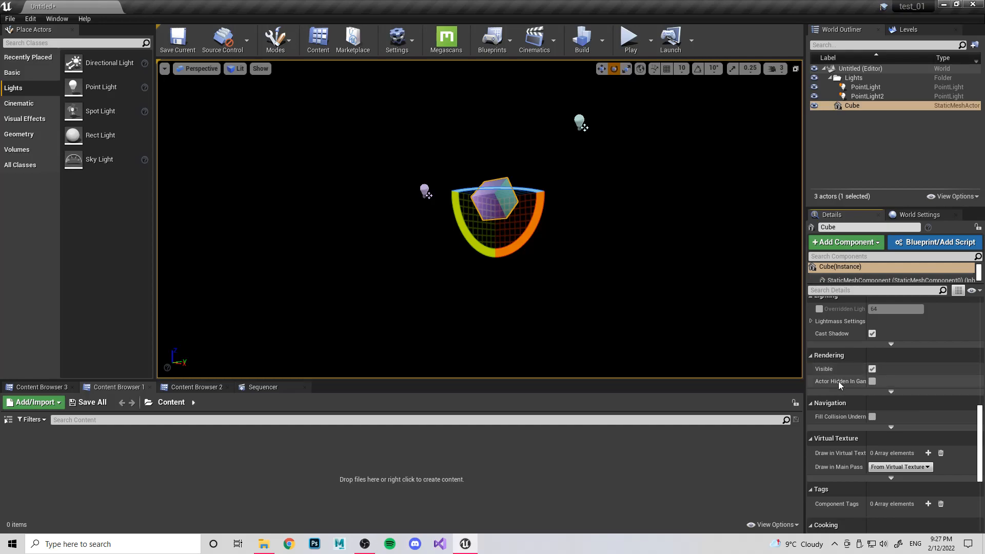
left_click(872, 382)
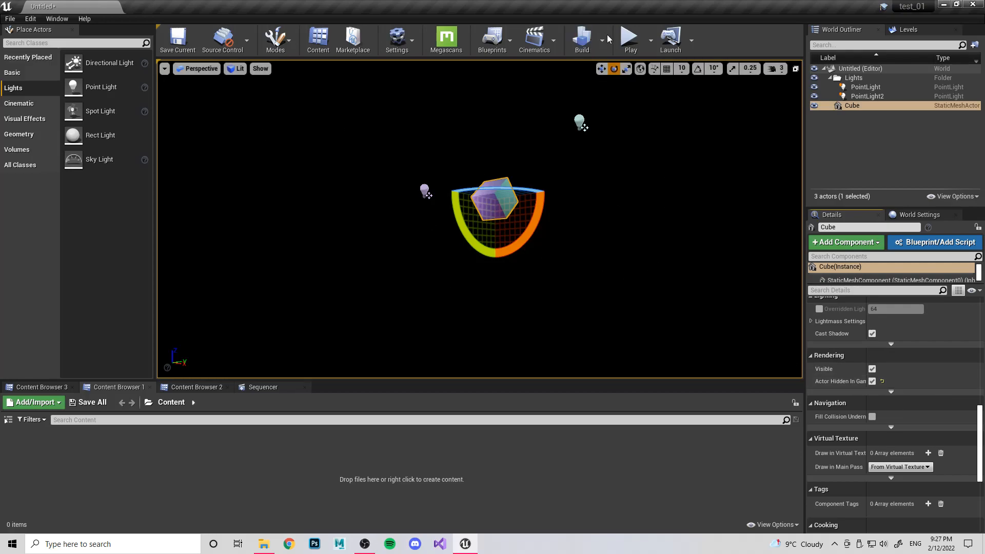
left_click(629, 39)
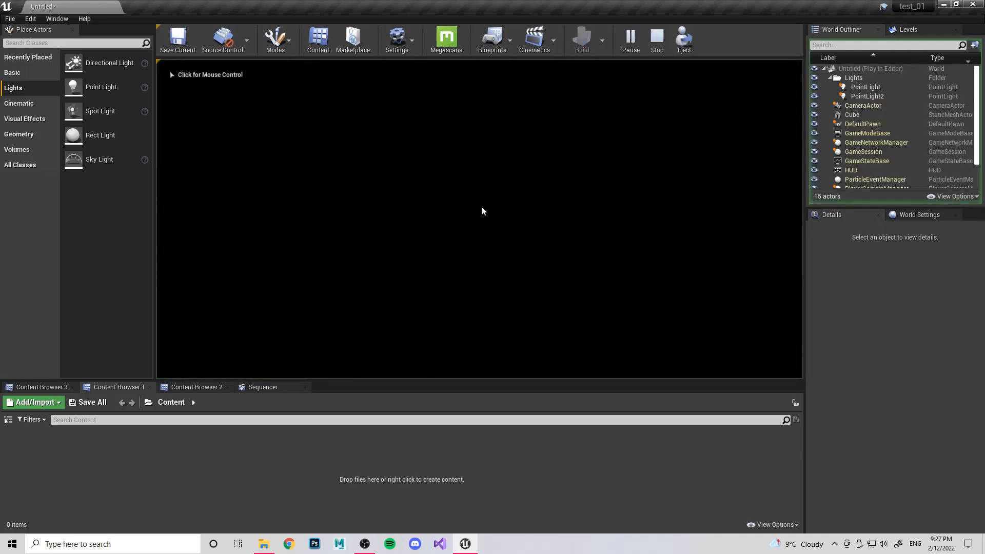
left_click(503, 214)
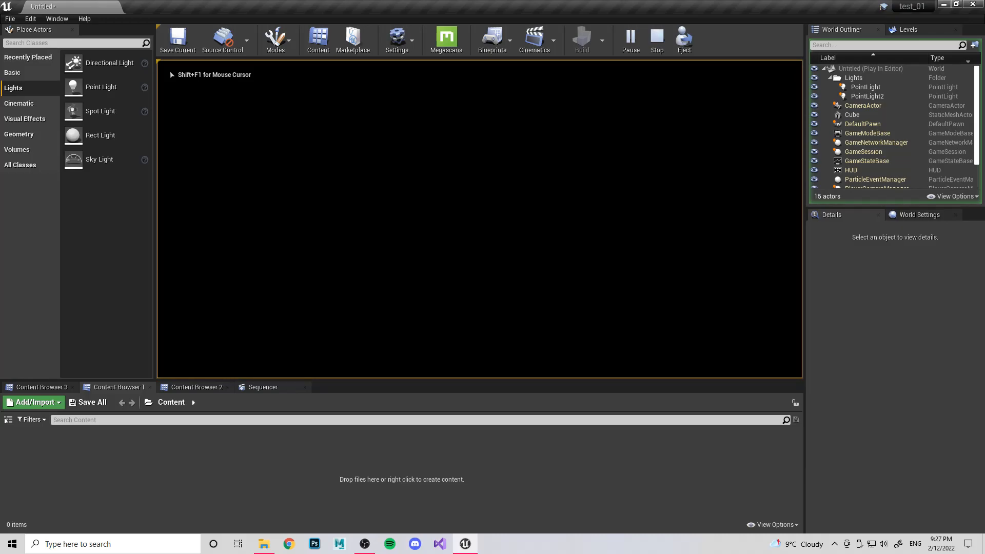
key("Escape")
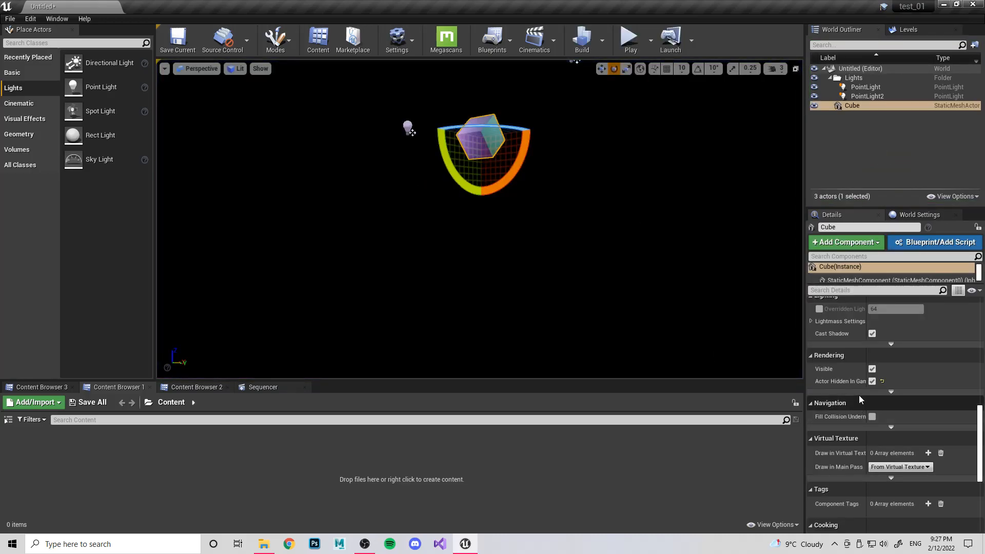
Step: Disable Actor Hidden In Game for the Cube, play the level again, and stop the session
left_click(873, 382)
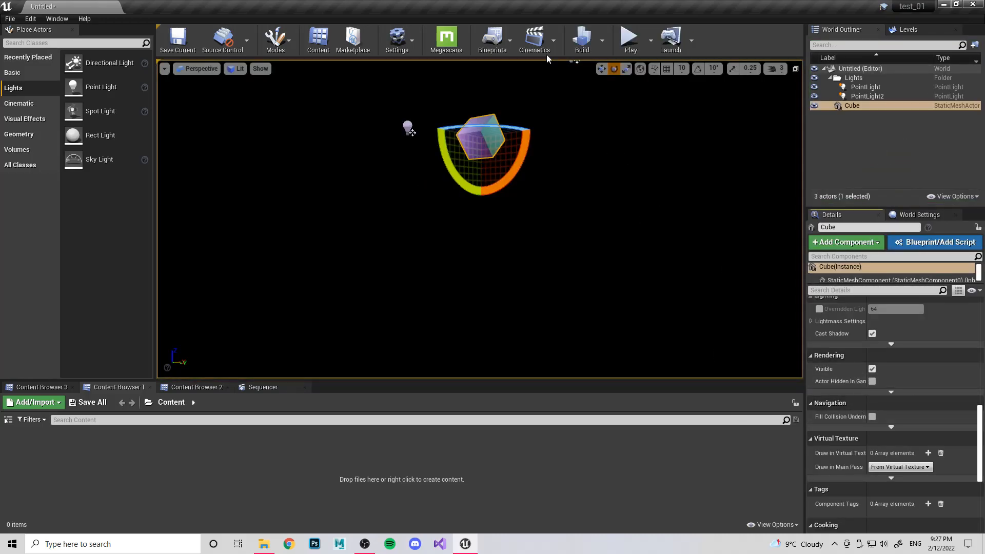
left_click(639, 48)
key("Escape")
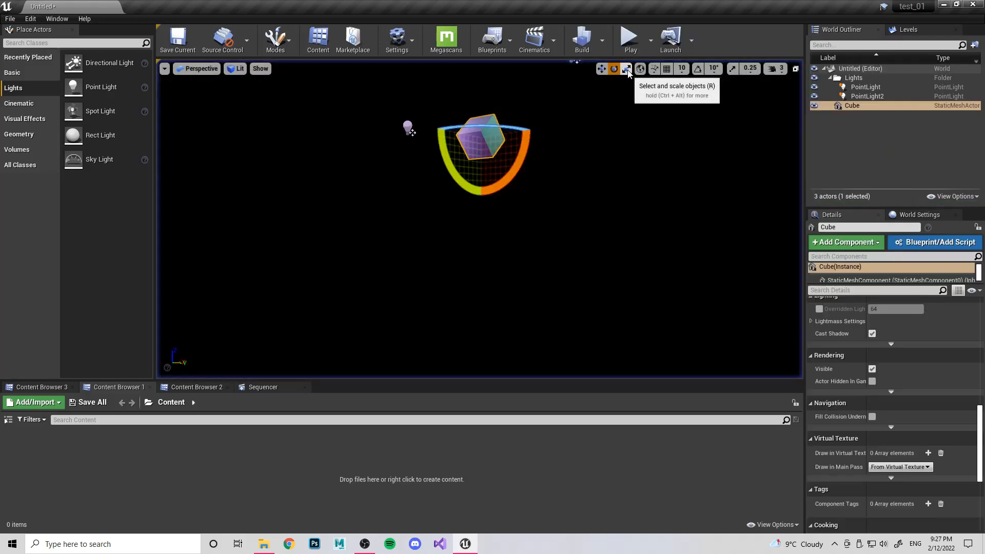
Step: Look through the Cube's remaining properties, from Navigation and Virtual Texture to Actor and Asset User Data, and return to Transform
scroll(914, 389, "down", 3)
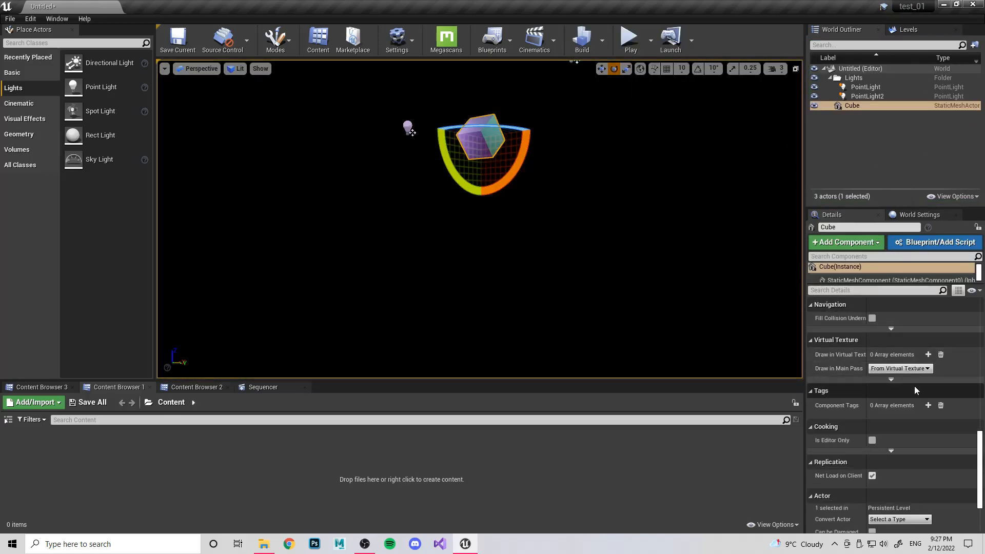
scroll(914, 386, "down", 3)
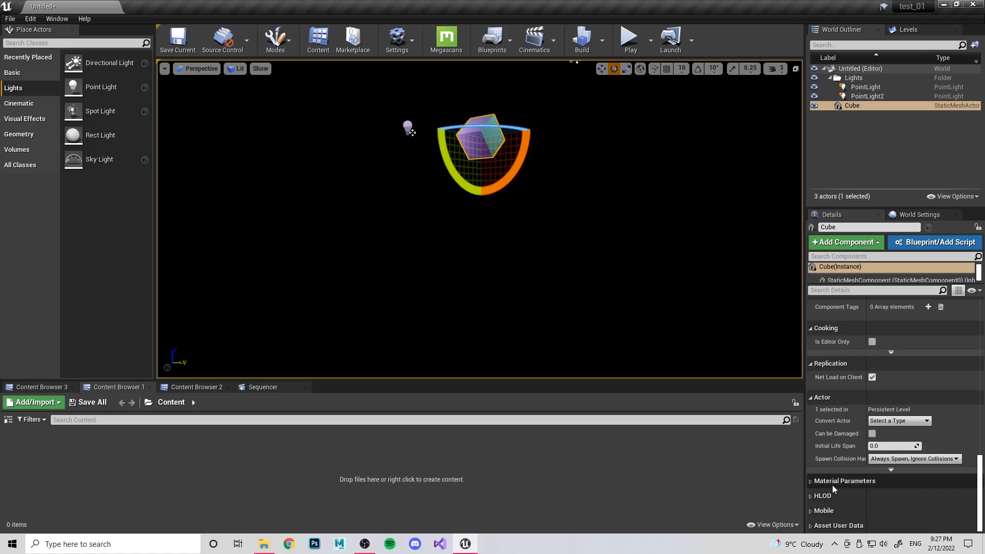
scroll(852, 429, "up", 3)
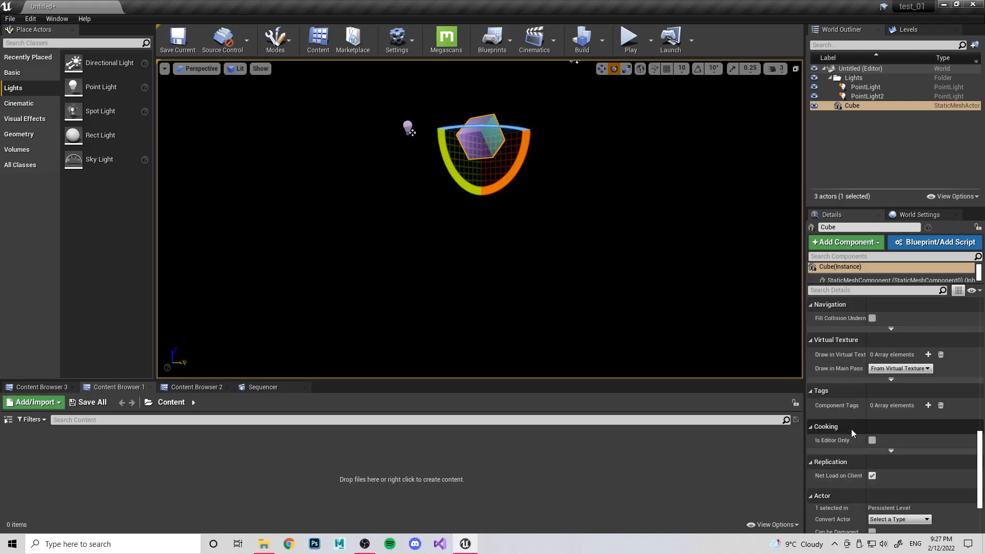
scroll(853, 428, "up", 10)
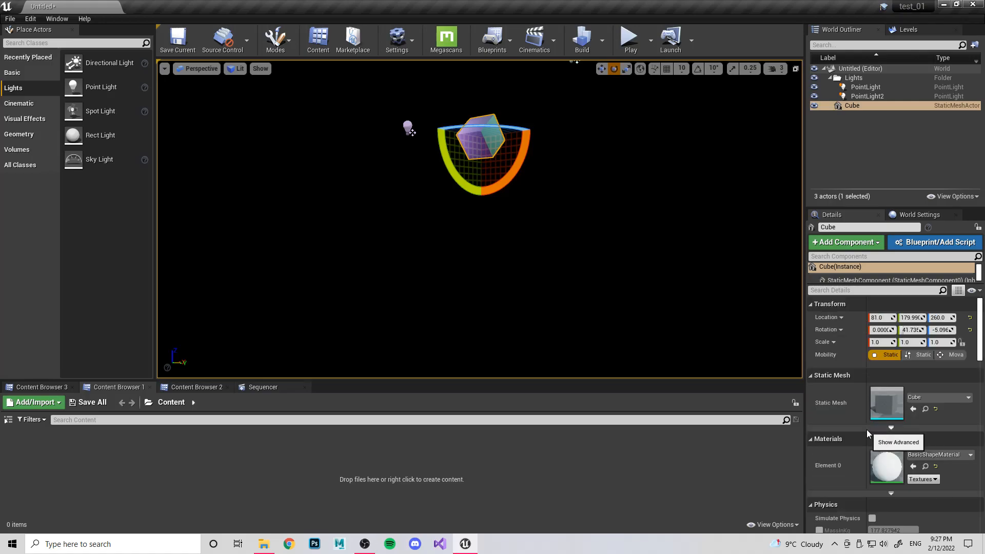
Step: Select PointLight in the Lights folder, try a different Intensity, and undo the change
left_click(870, 90)
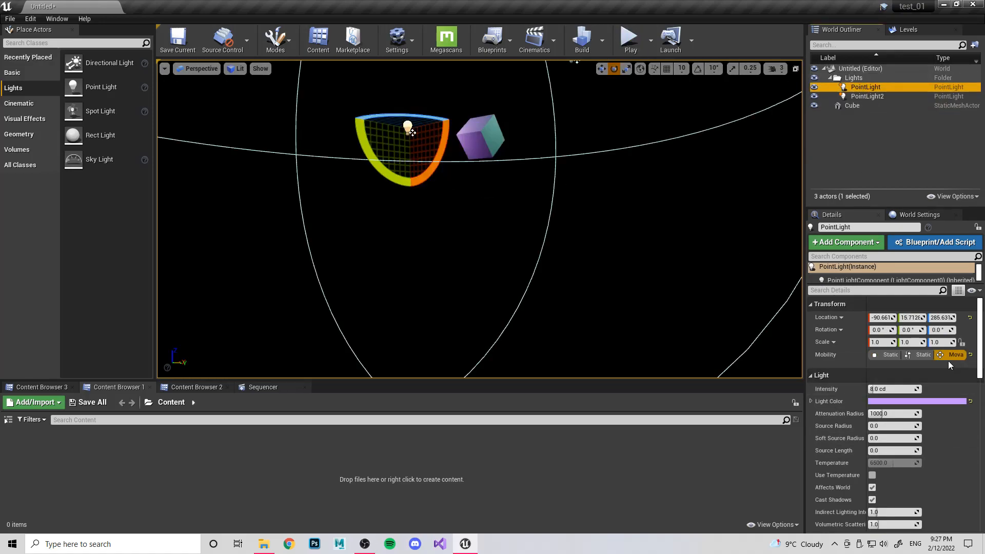
left_click_drag(881, 389, 903, 390)
key("ctrl+z")
Step: Try other Light Color hues for PointLight in the color picker and cancel the change
left_click(888, 402)
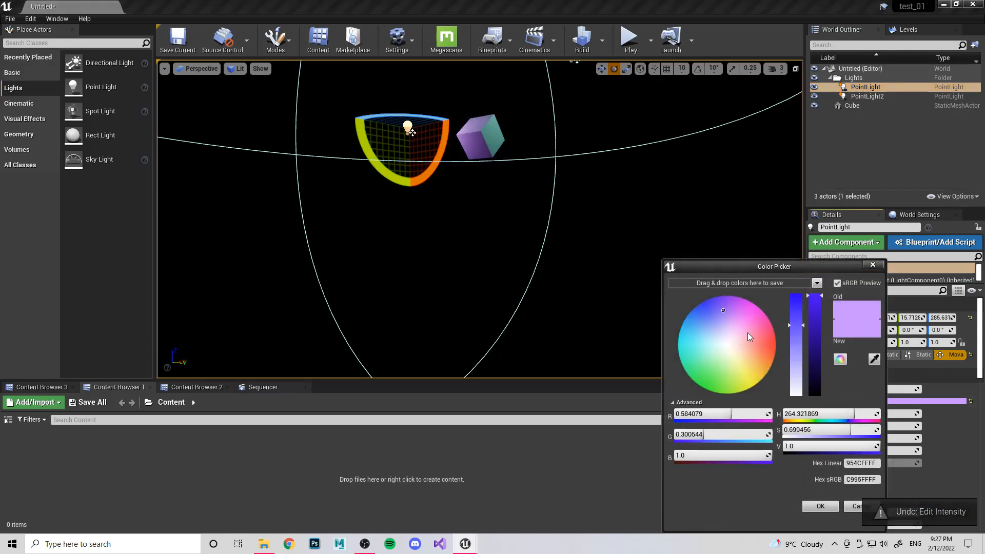
left_click_drag(750, 333, 695, 364)
left_click(853, 507)
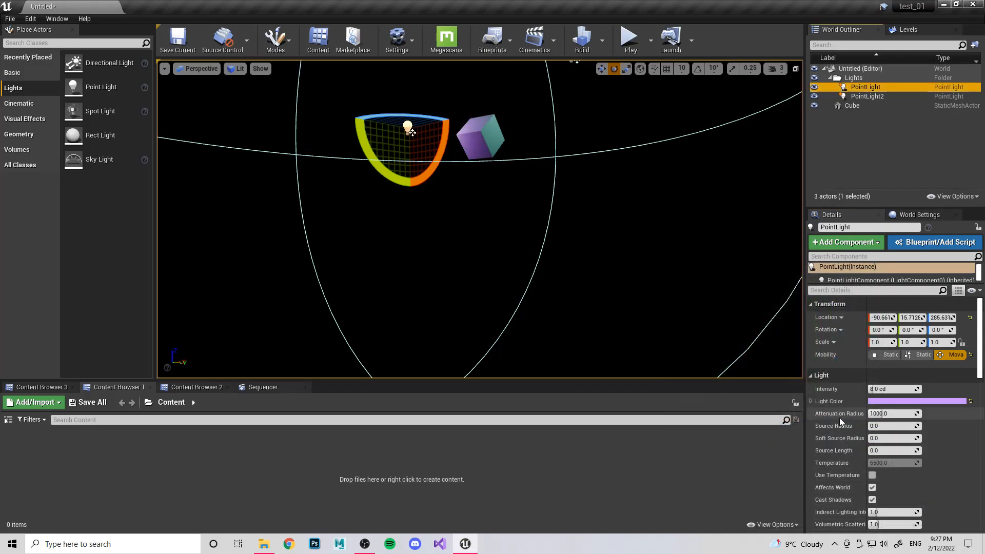
Step: Try an Attenuation Radius of 16384 on PointLight and undo back to about 1551.8
left_click_drag(883, 413, 924, 414)
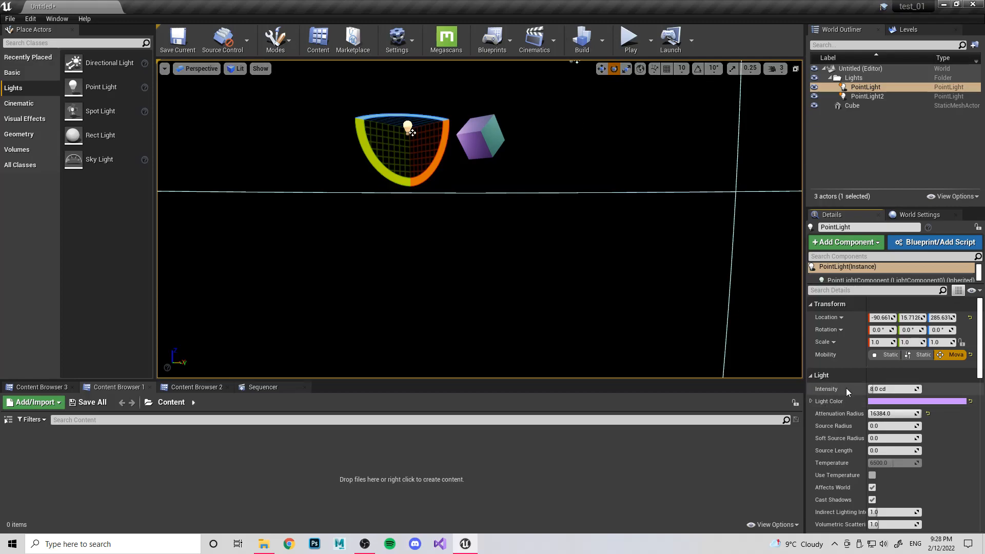
key("ctrl+z")
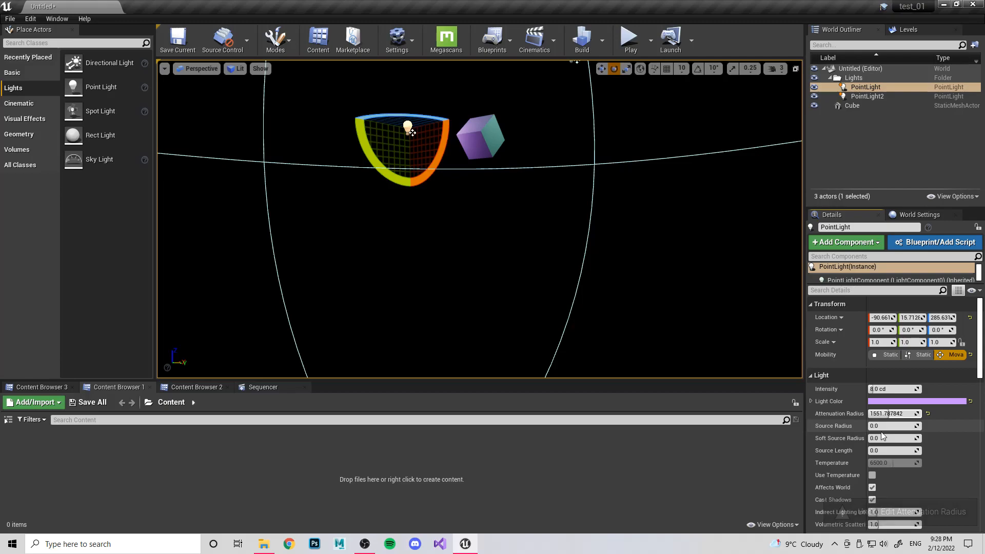
scroll(883, 453, "down", 1)
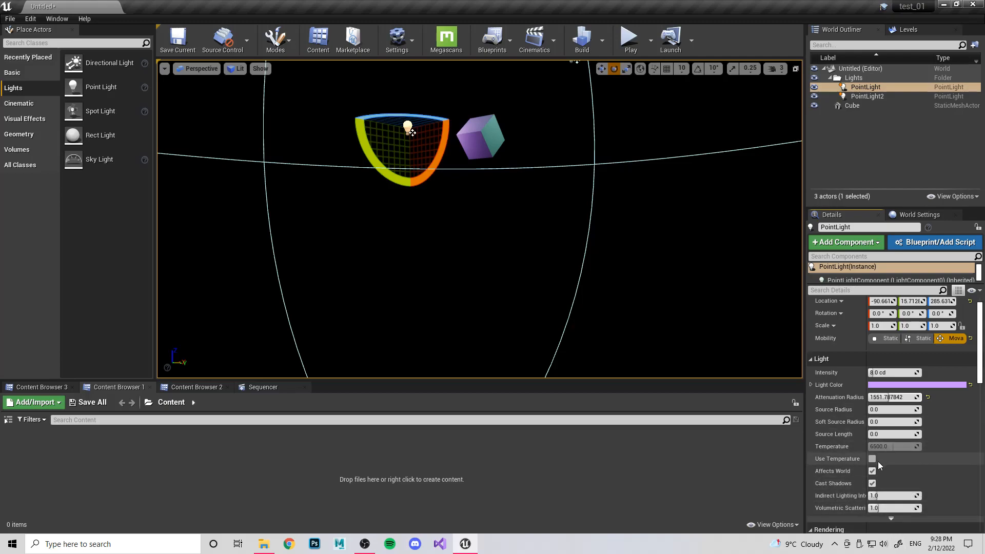
Step: Enable Use Temperature on PointLight, try a warmer Temperature near 4643 and one near 7193, and disable Use Temperature again
left_click(873, 459)
mouse_move(892, 446)
left_mouse_down()
mouse_move(882, 447)
mouse_move(895, 447)
left_mouse_up()
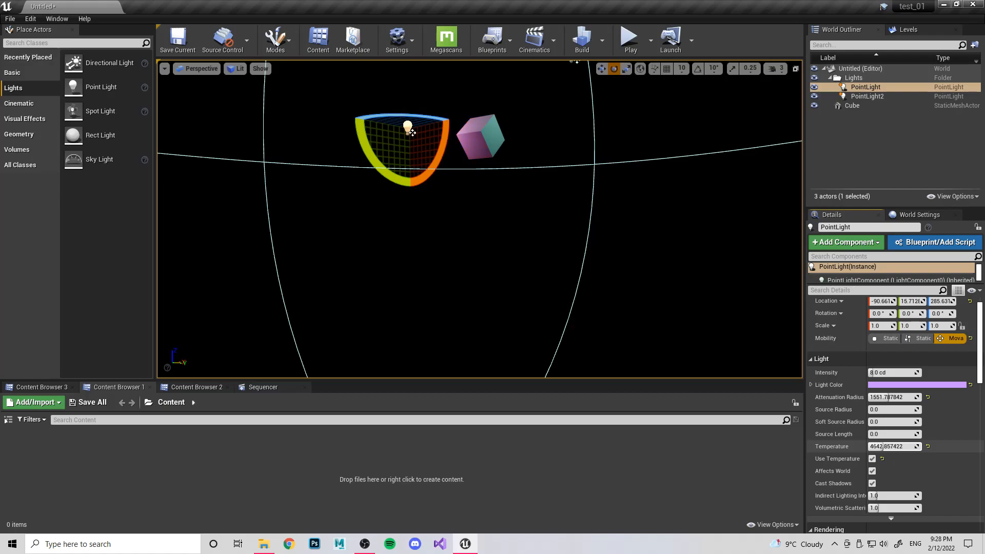
left_click_drag(895, 446, 891, 447)
left_click(871, 458)
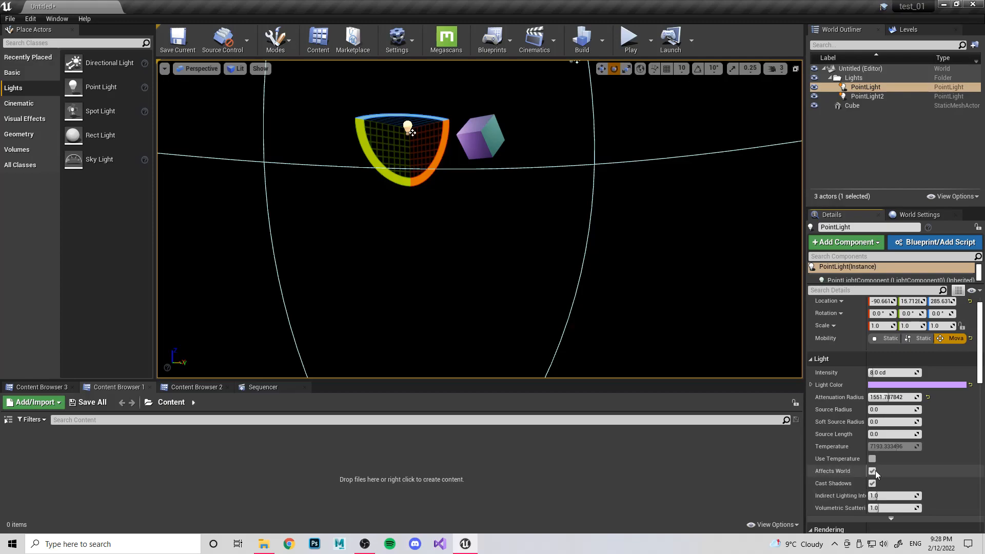
Step: Toggle PointLight's Affects World off and back on, and check its Cast Shadows option
left_click(872, 471)
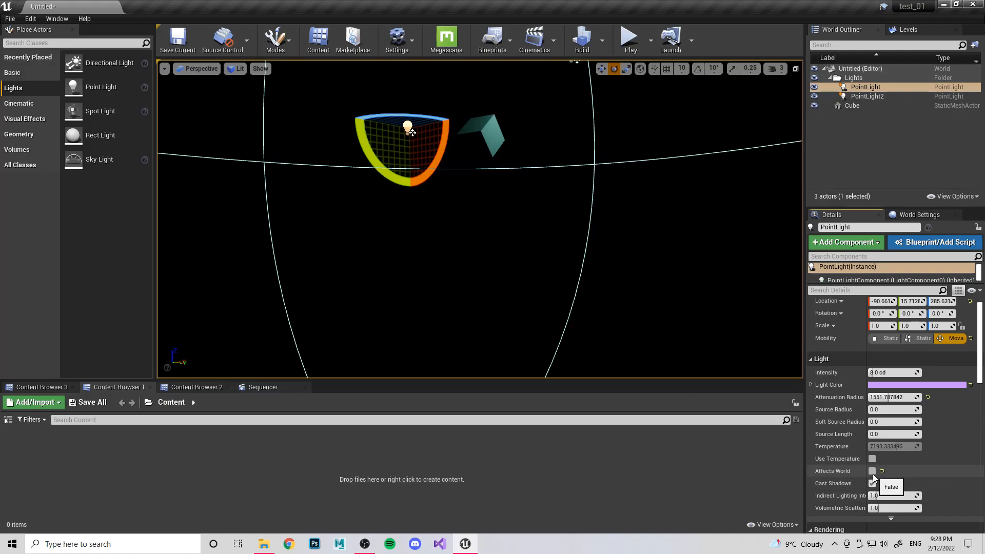
left_click(873, 473)
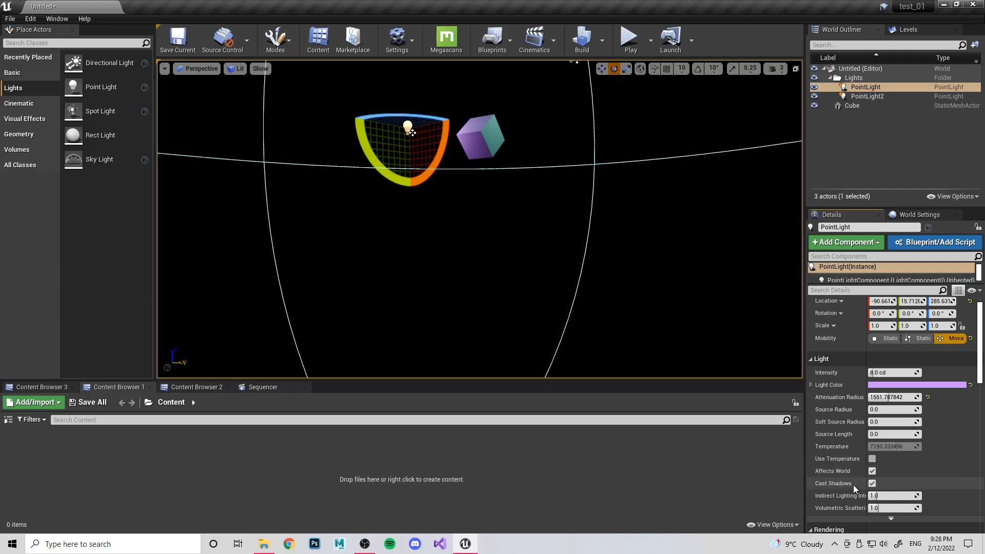
left_click(873, 484)
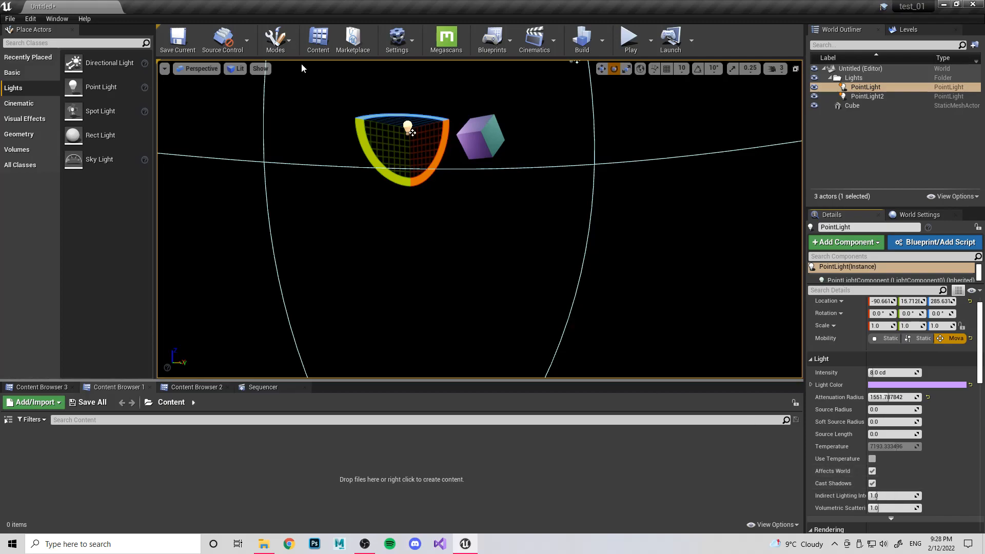
Step: Place a second basic Cube in the level beside the first and stretch it along X to a scale of about 7.7
left_click(20, 72)
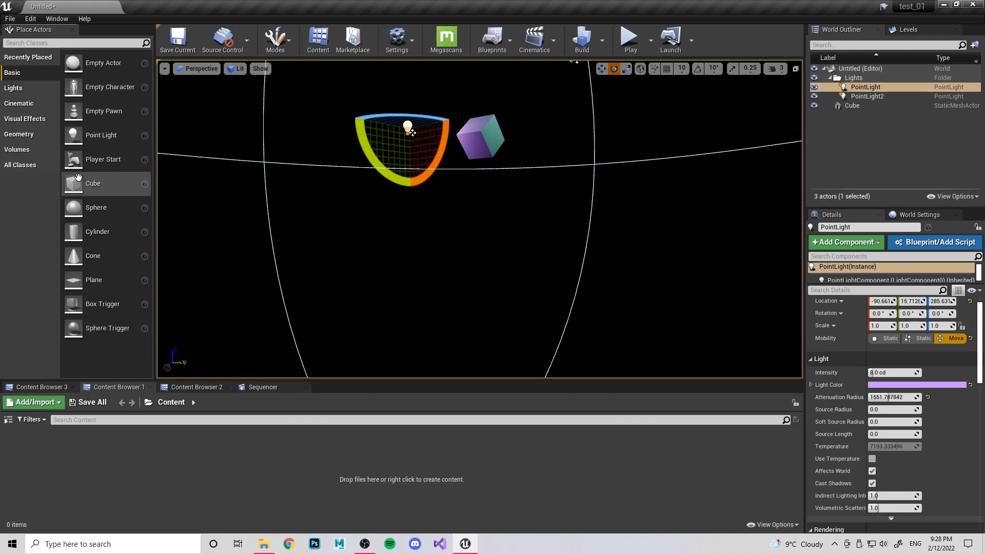
left_click_drag(73, 183, 293, 198)
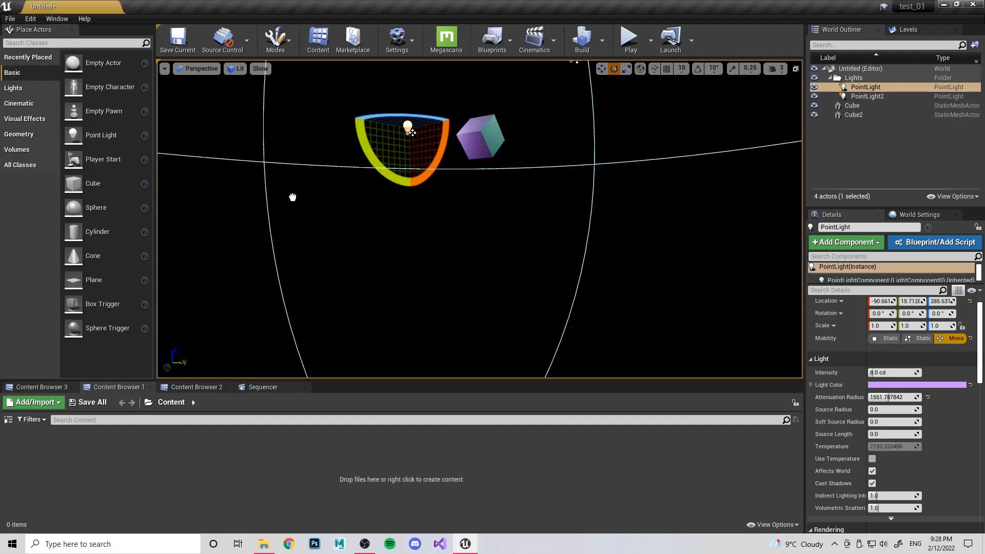
left_click(532, 134)
key("r")
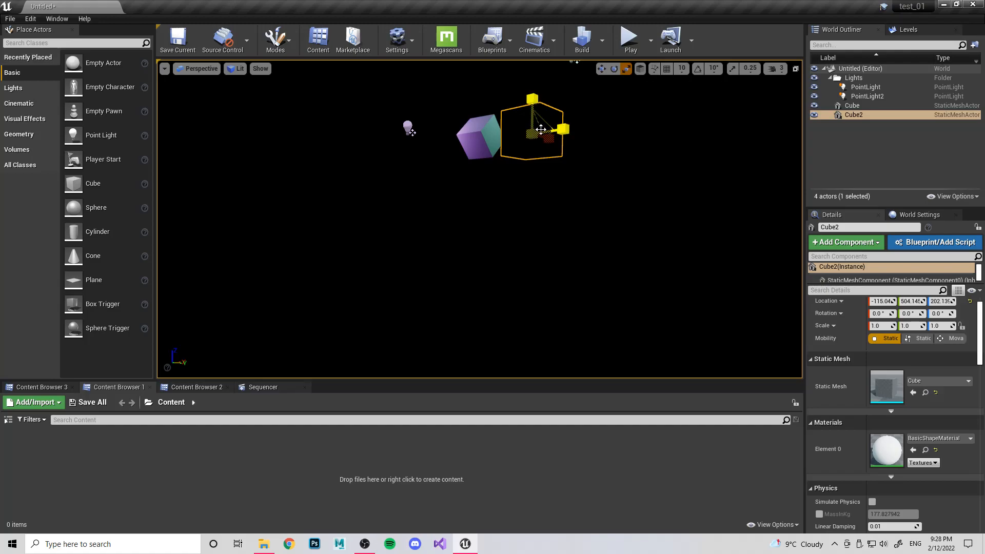
left_click_drag(561, 135, 482, 129)
Step: Rotate Cube2 to about -52° around Z and move it behind the first cube, to about X 199.5, Y 370.7, Z 253
key("e")
key("w")
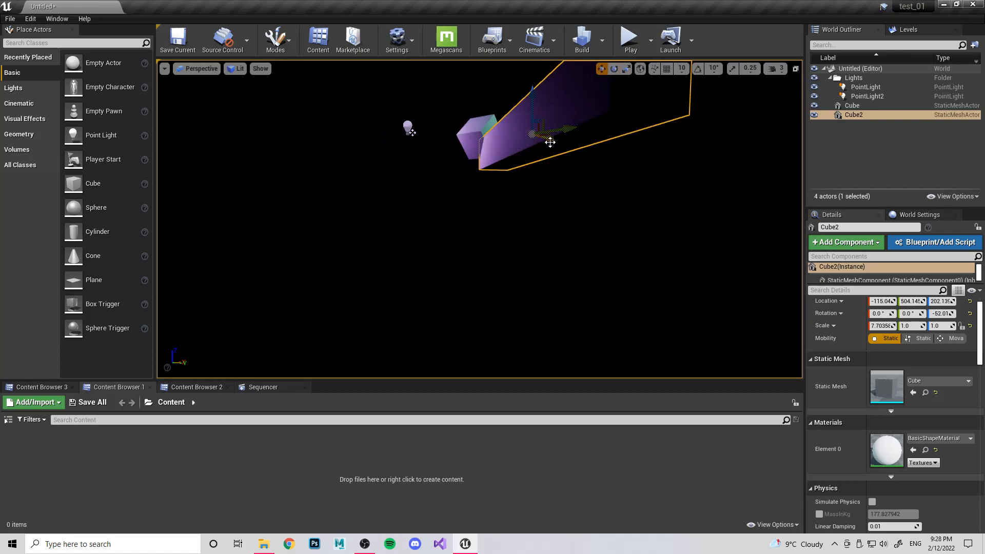
mouse_move(549, 144)
left_mouse_down()
mouse_move(593, 148)
mouse_move(551, 157)
mouse_move(562, 150)
left_mouse_up()
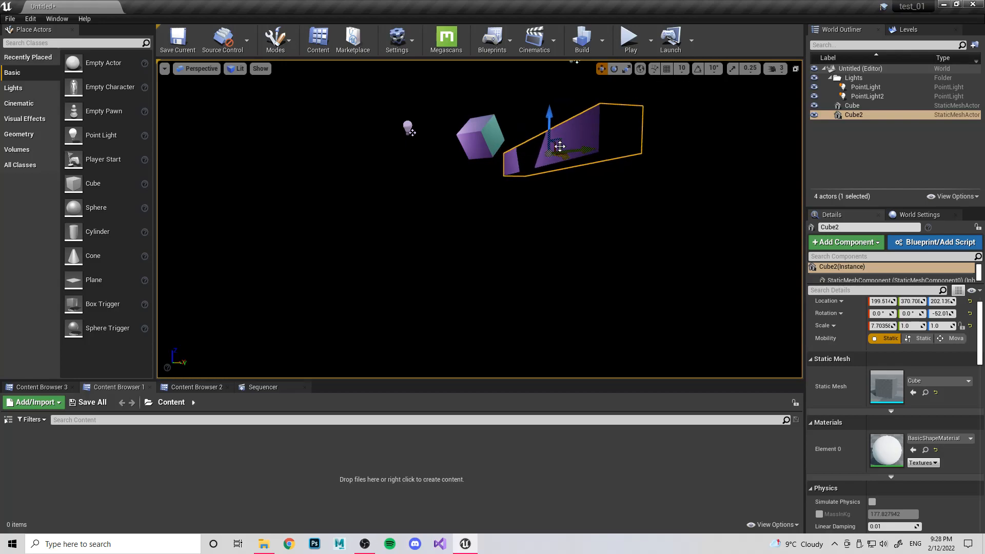
left_click_drag(549, 115, 549, 92)
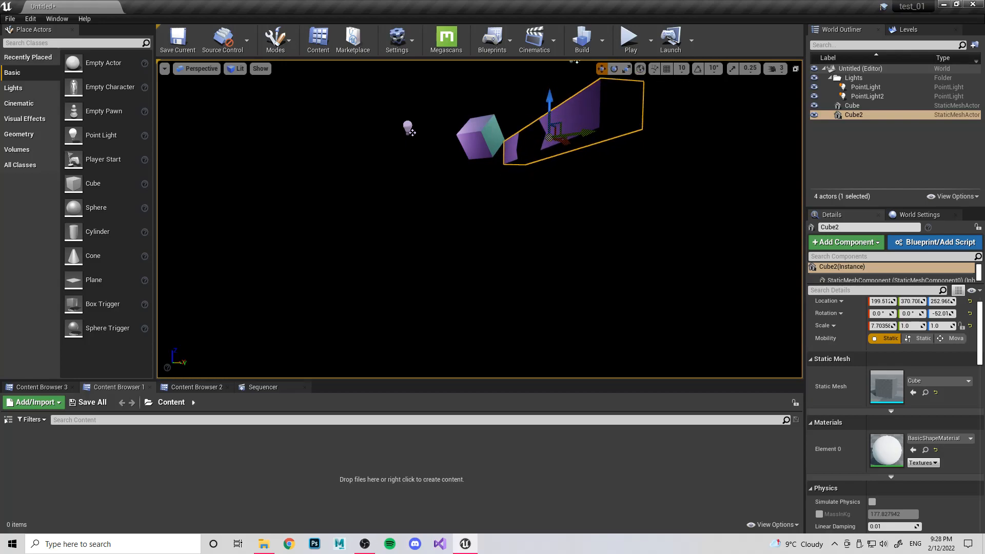
Step: Select PointLight and toggle Cast Shadows off and back on to compare the shadow on Cube2
left_click(408, 127)
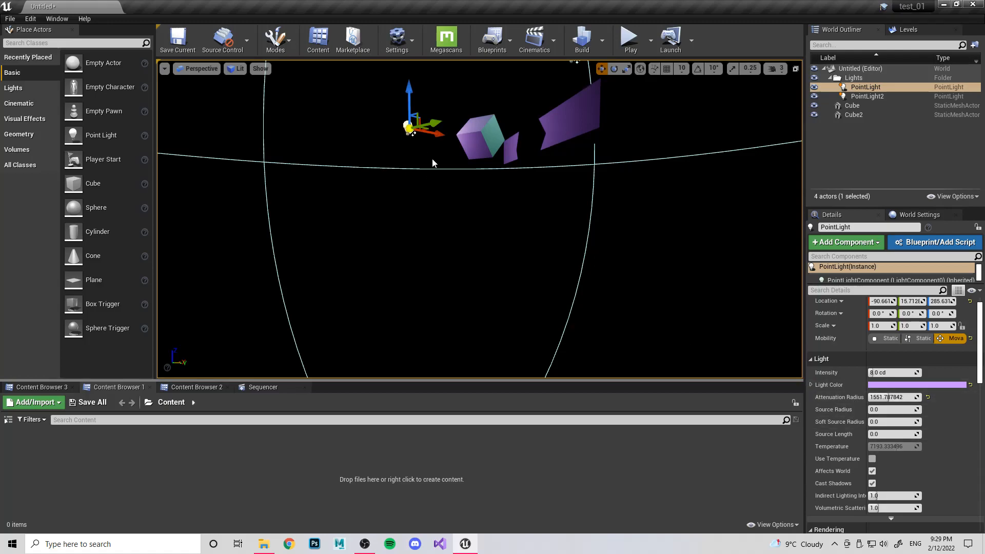
left_click(872, 483)
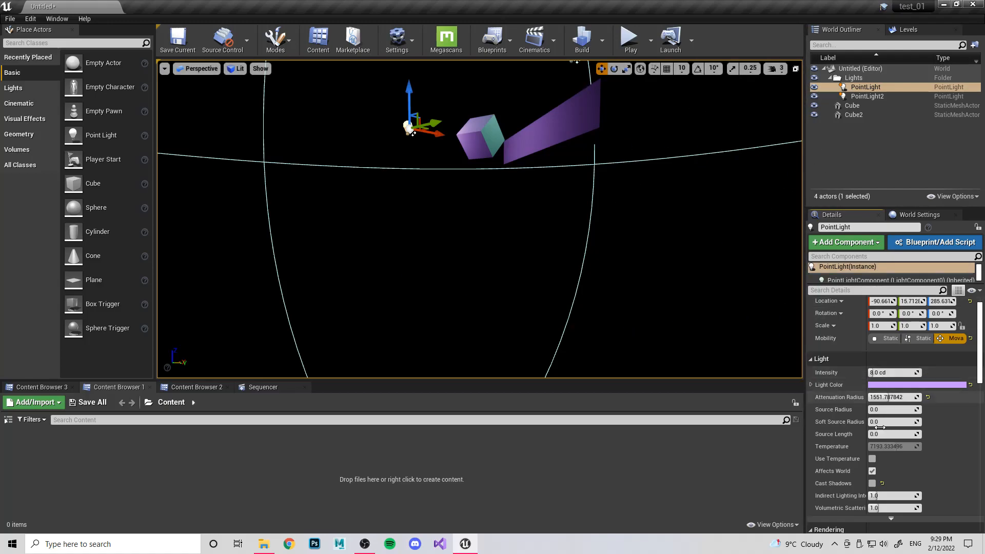
left_click(873, 484)
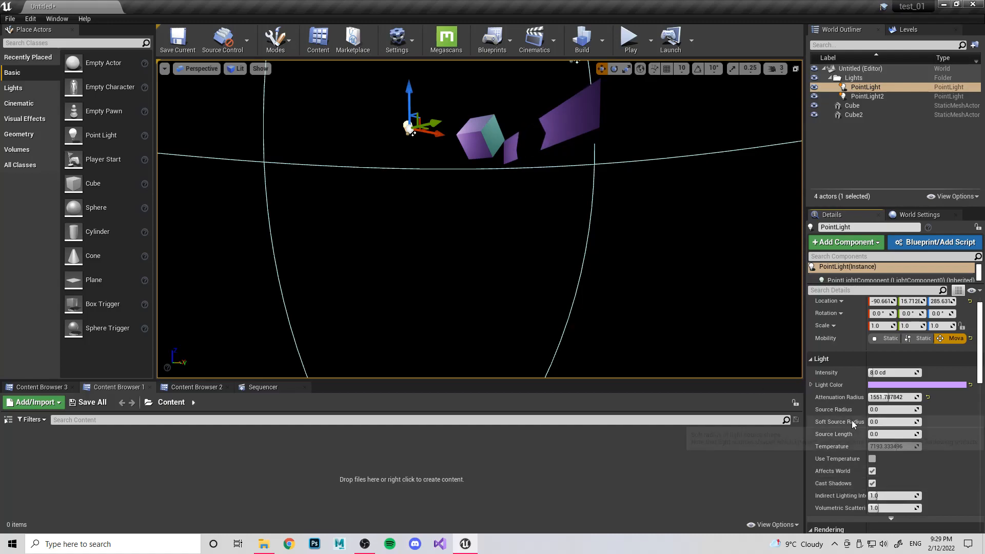
Step: Duplicate PointLight near the cubes, try an Intensity of about 0.18 cd on the copy, and delete it
left_click_drag(421, 125, 532, 125, "alt")
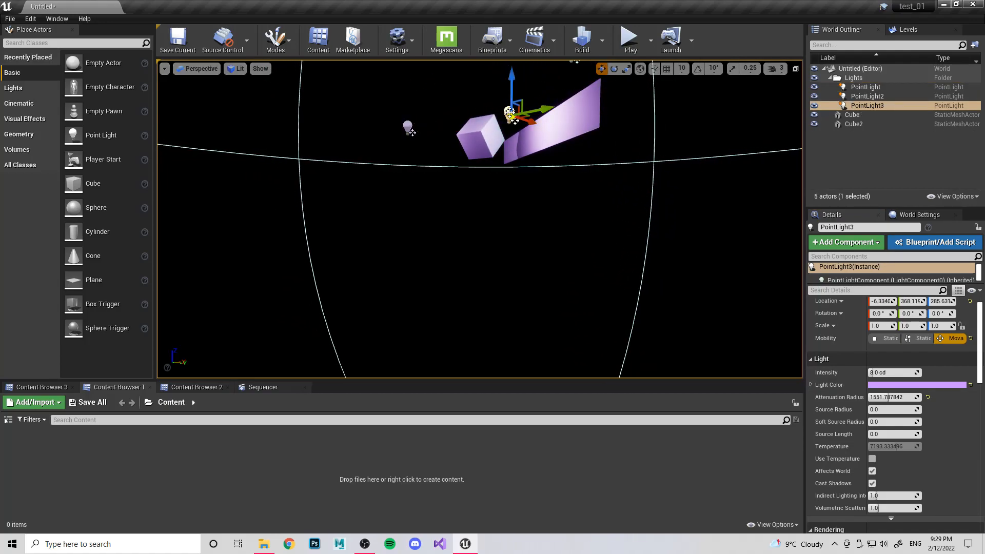
left_click_drag(896, 373, 847, 373)
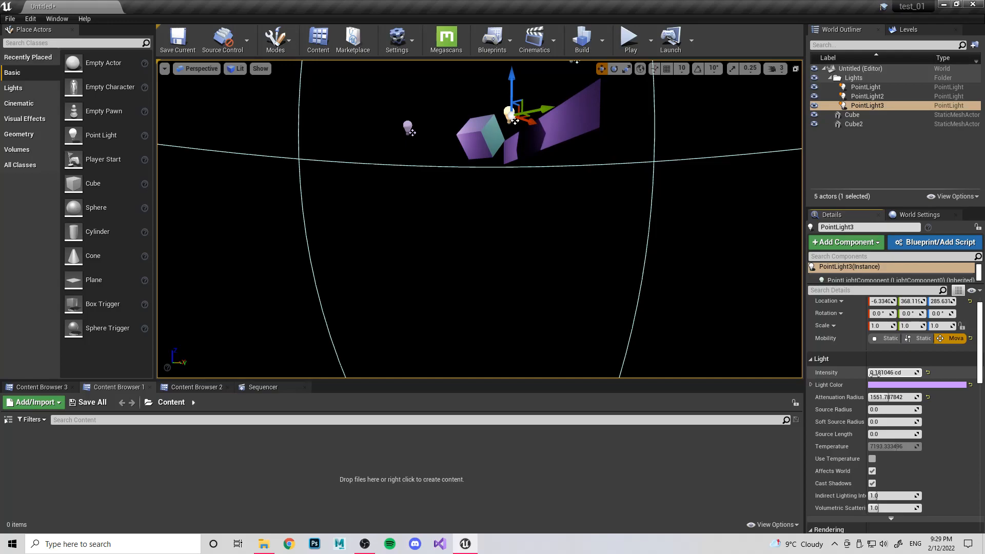
key("Delete")
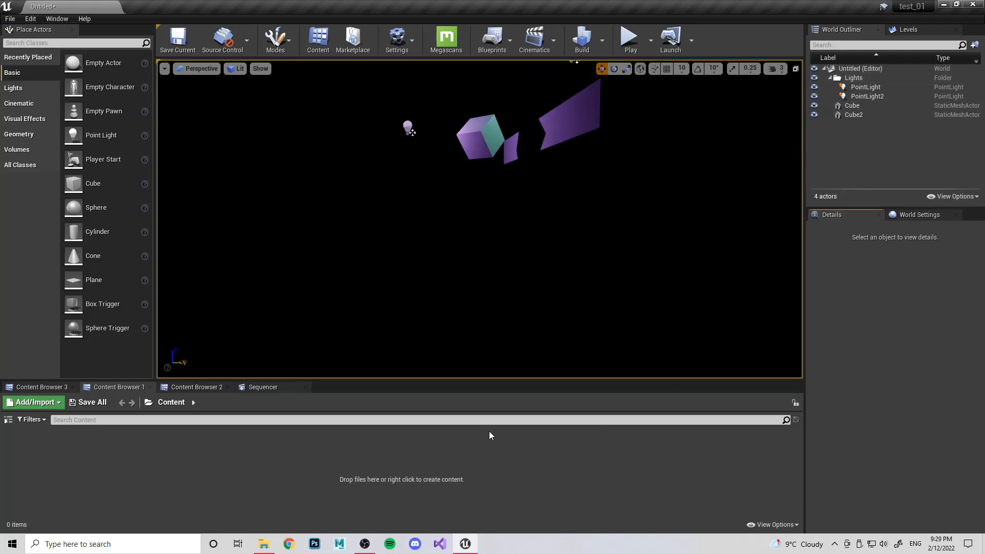
Step: Select PointLight and toggle its Rendering option Visible off and back on
left_click(409, 129)
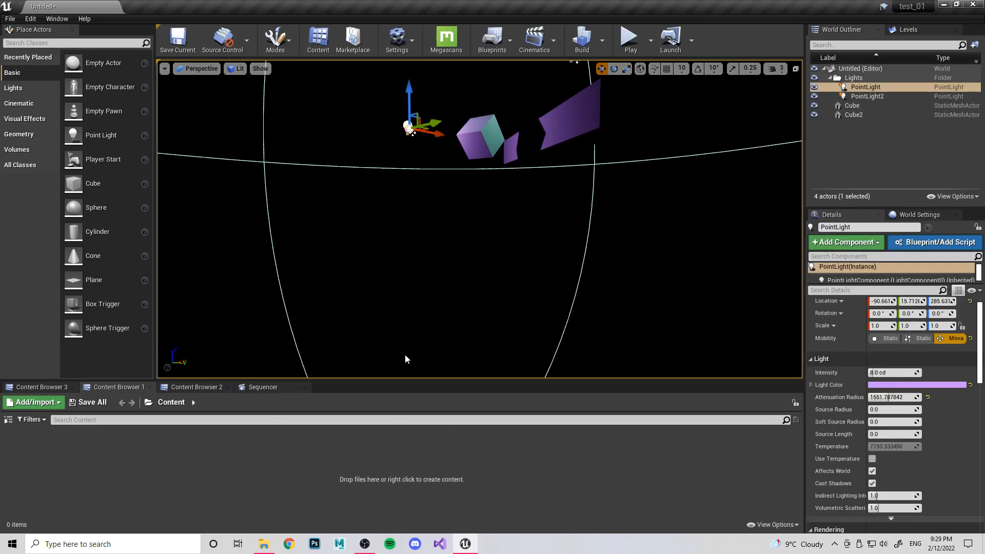
scroll(891, 464, "down", 2)
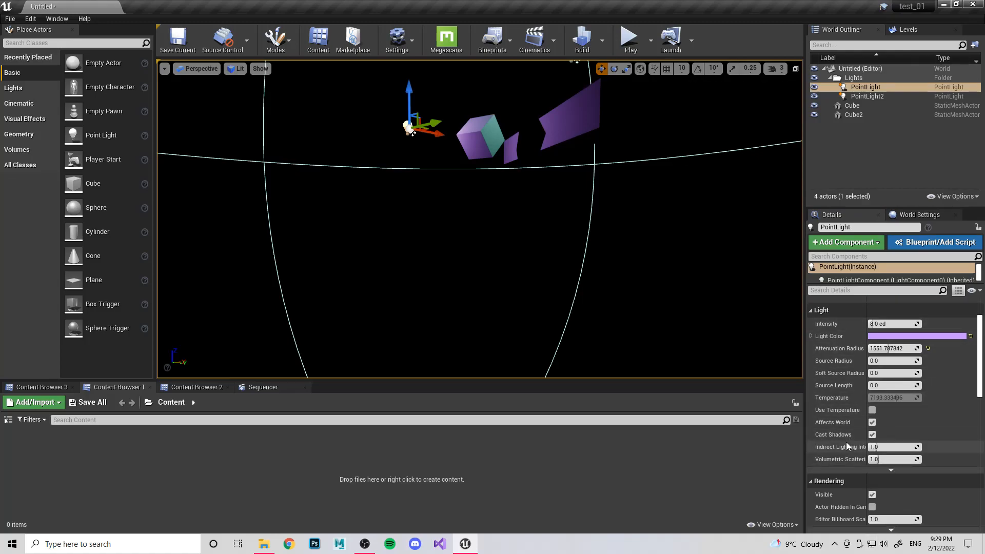
scroll(847, 467, "down", 1)
left_click(872, 479)
left_click(872, 478)
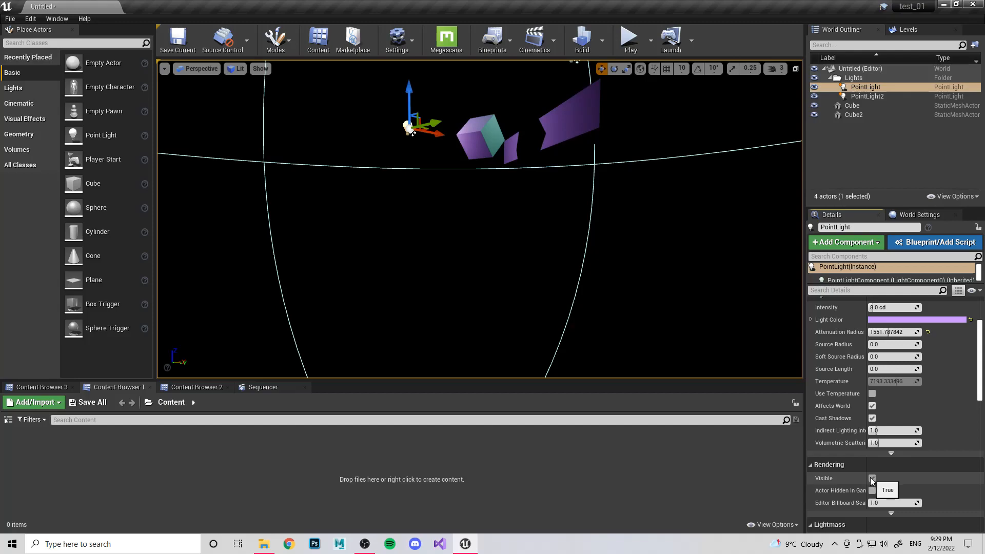
Step: Look through PointLight's remaining properties, from Lightmass and Light Function to Ray Tracing, Cooking and Actor, and return to Transform
scroll(871, 479, "down", 4)
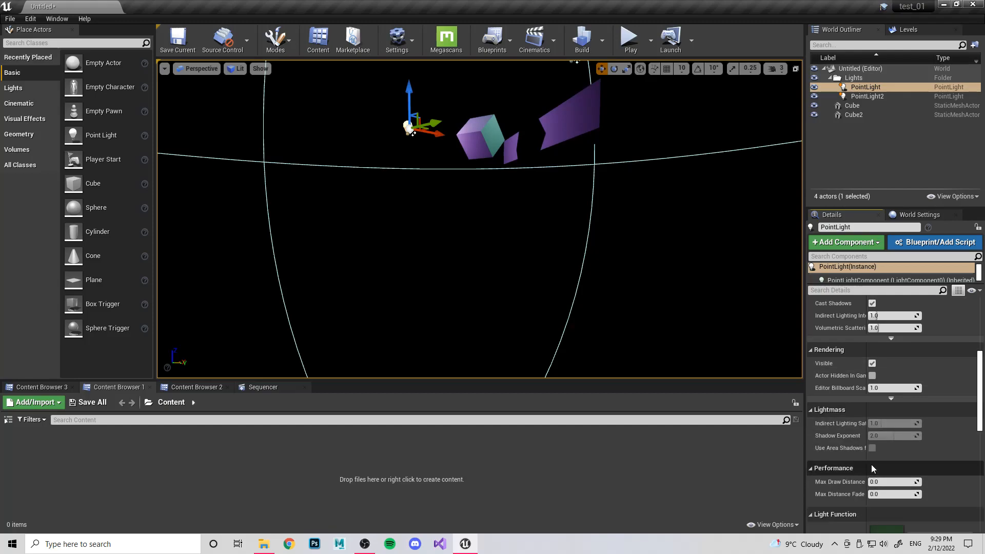
scroll(857, 432, "down", 3)
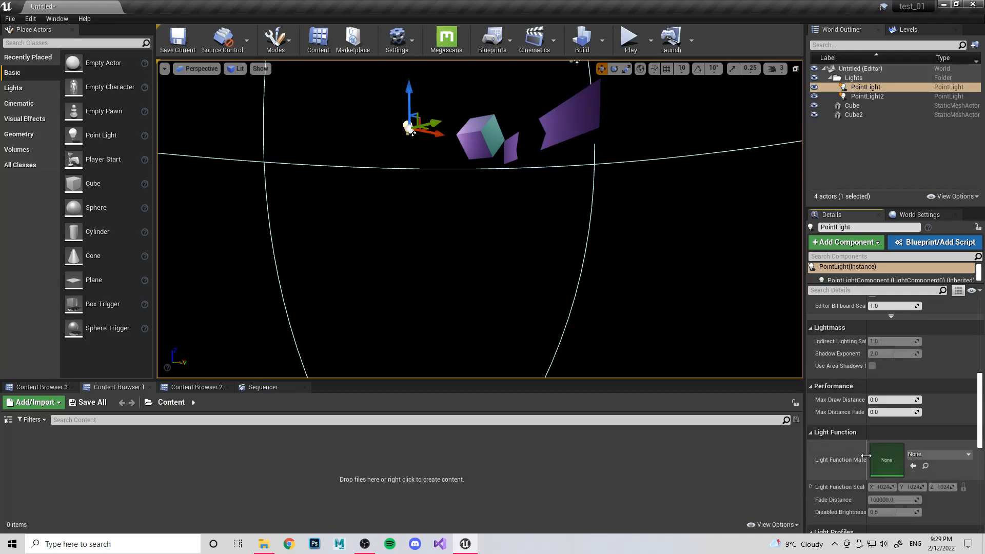
scroll(835, 444, "down", 1)
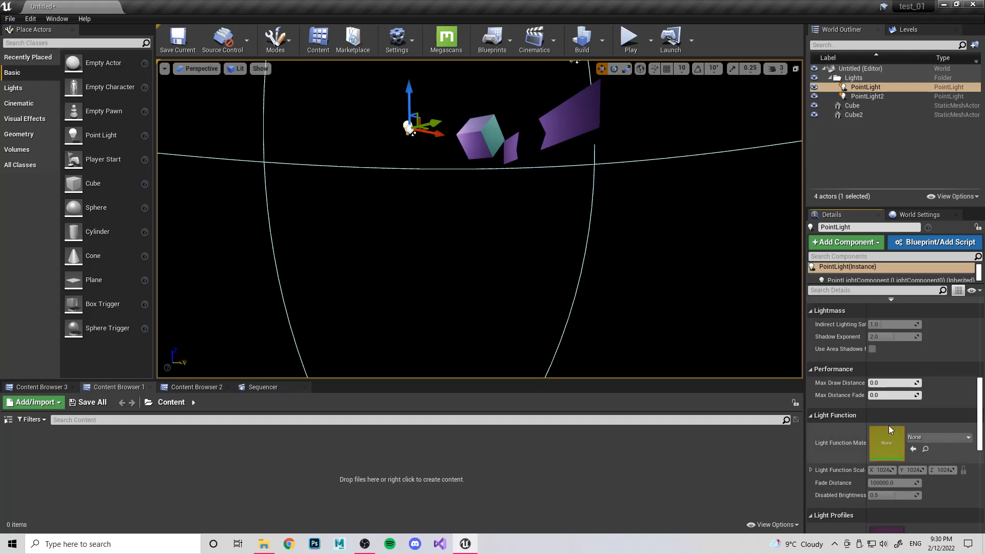
scroll(918, 436, "down", 1)
scroll(922, 436, "down", 2)
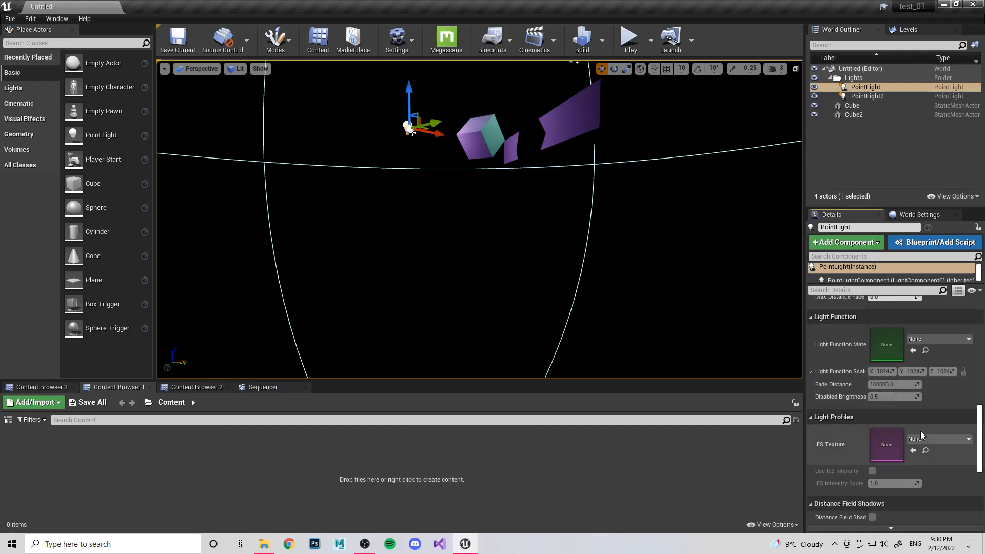
scroll(935, 434, "down", 7)
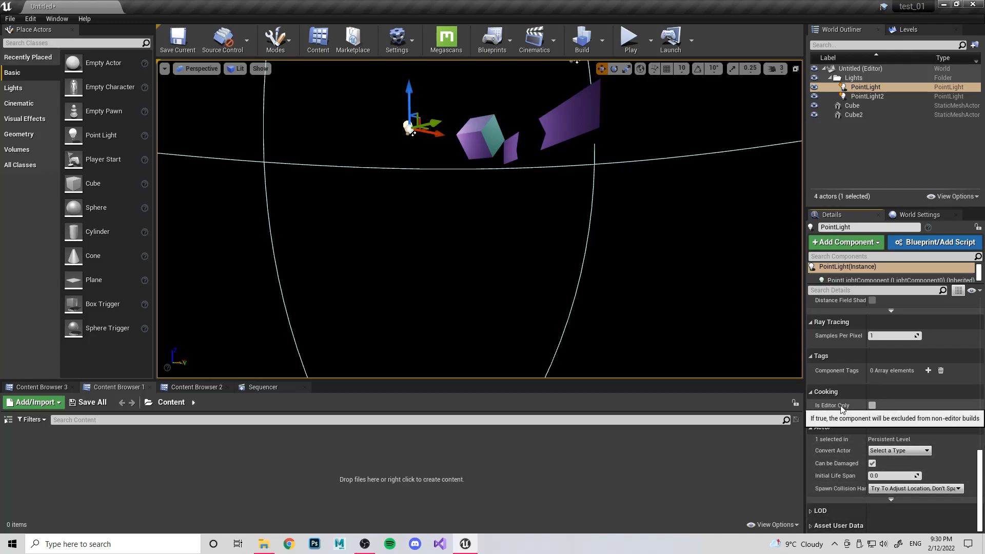
scroll(843, 411, "up", 10)
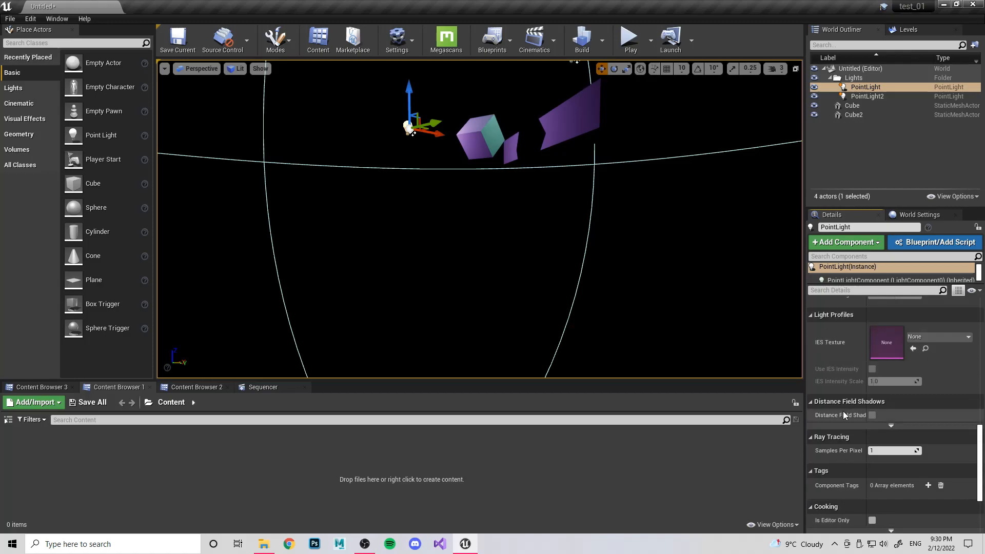
scroll(845, 412, "up", 8)
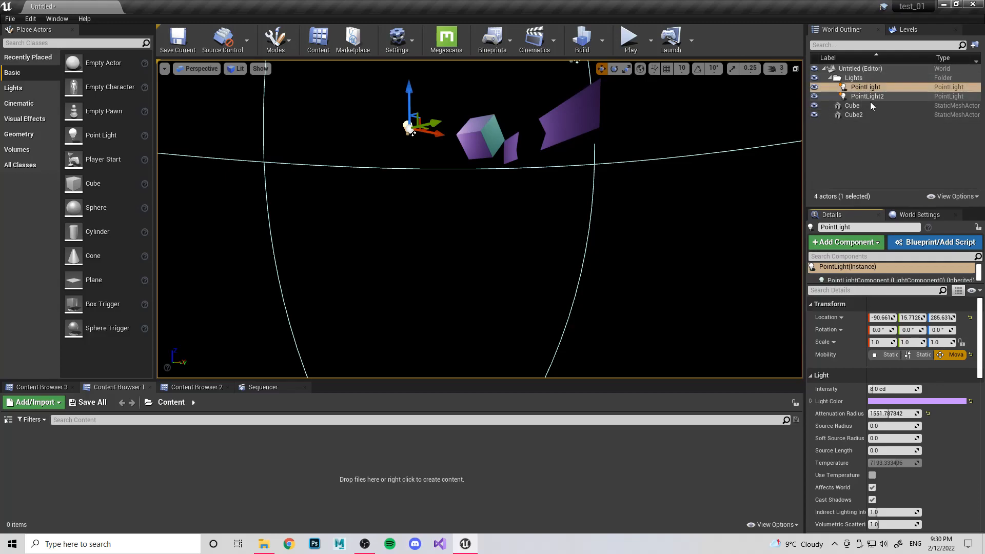
Step: View the World Settings, and close them along with two extra Content Browsers and the Sequencer
left_click(925, 216)
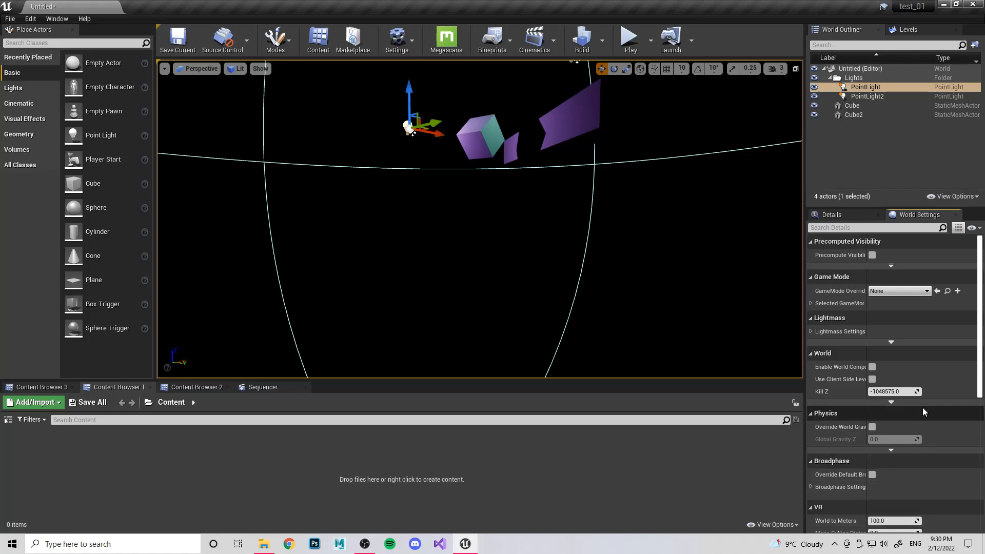
left_click(956, 215)
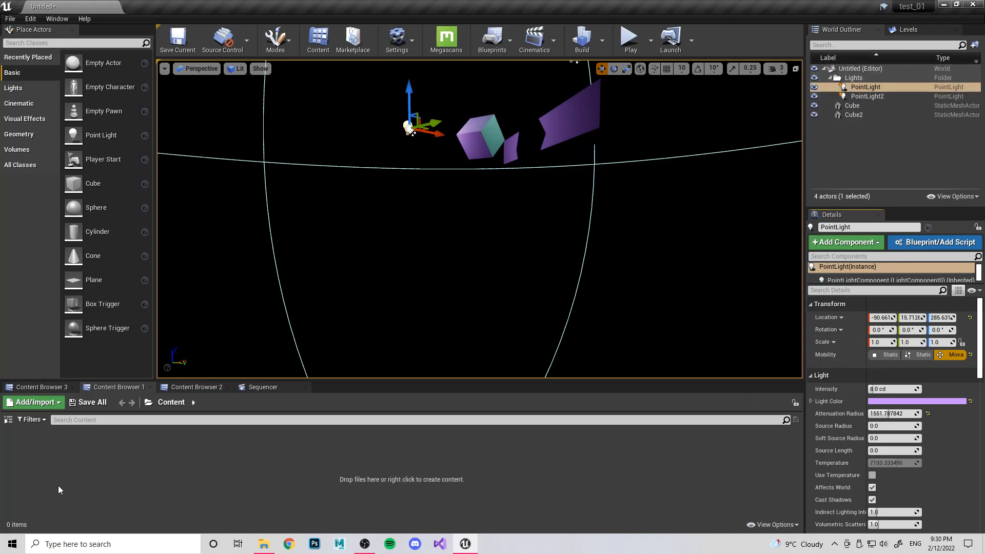
left_click(73, 388)
left_click(72, 387)
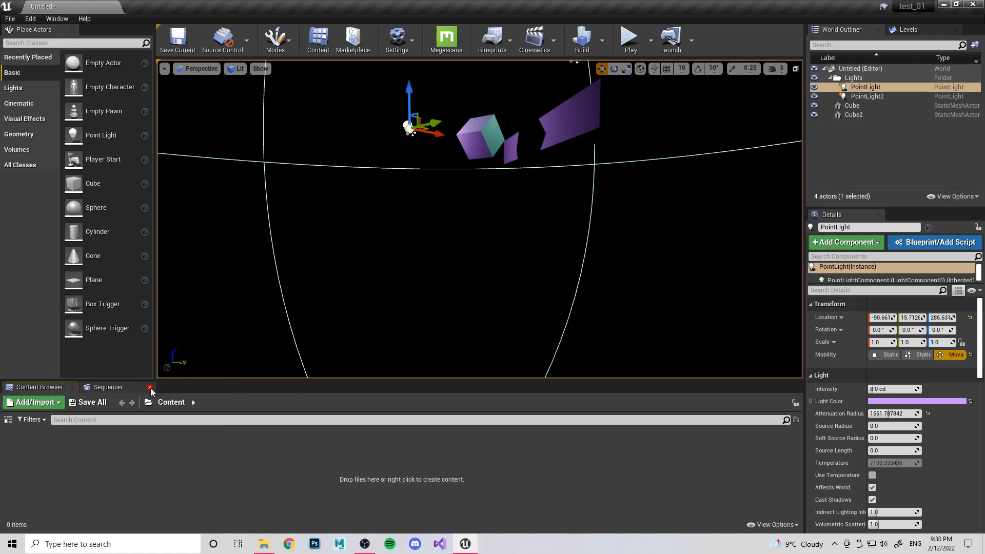
left_click(149, 387)
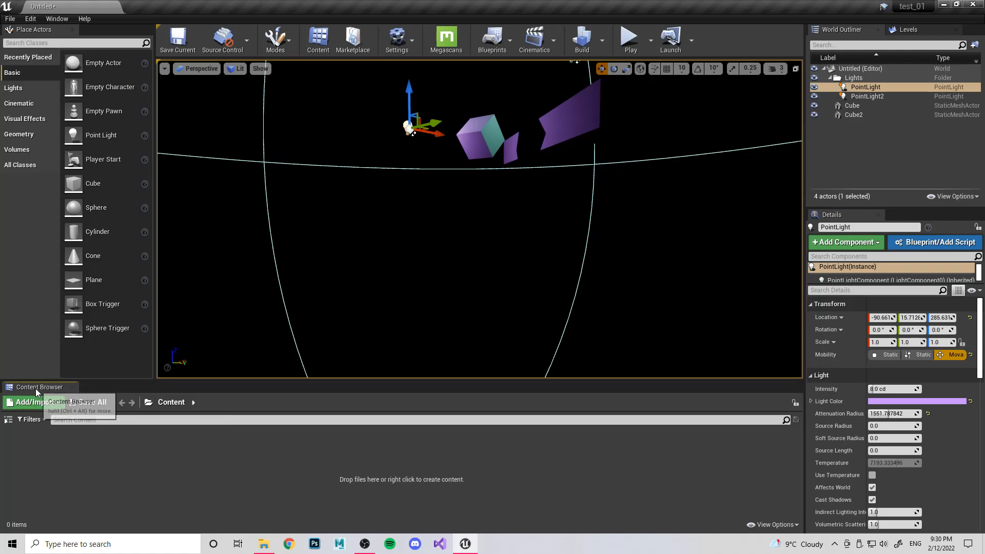
Step: Show the Content Browser's folder tree, narrow it, and look through the engine and plugin content and C++ class folders
left_click(9, 422)
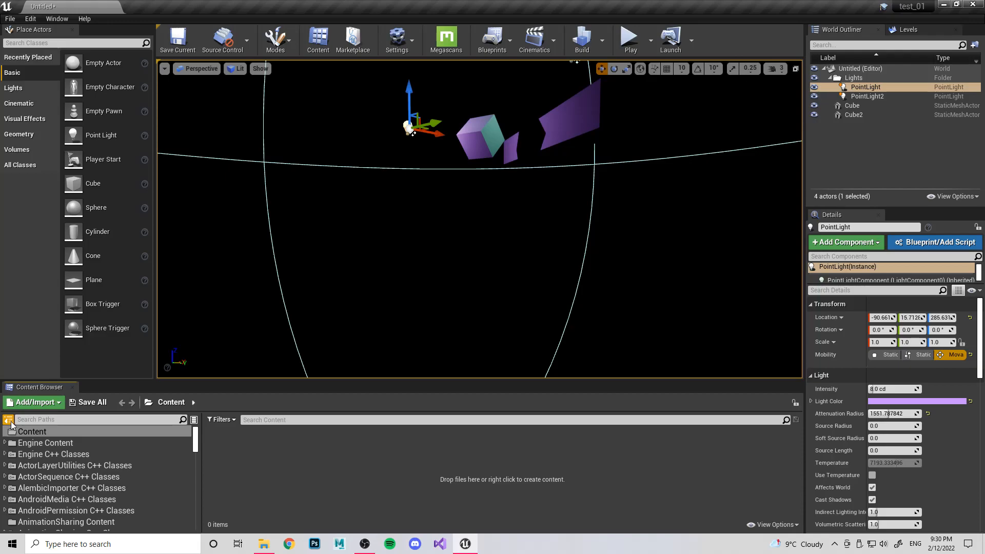
left_click_drag(201, 478, 160, 479)
scroll(75, 449, "down", 10)
scroll(74, 451, "down", 15)
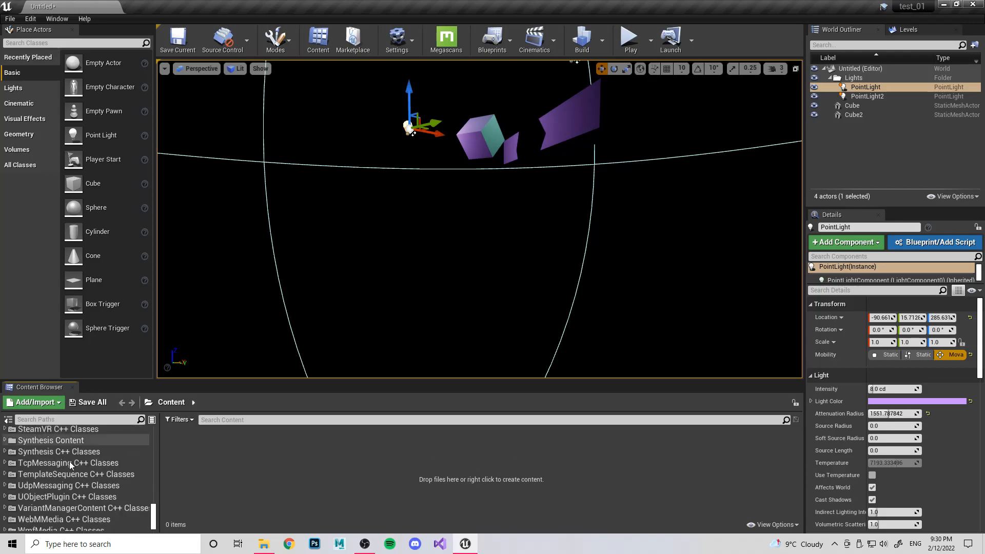
scroll(60, 516, "up", 8)
scroll(60, 516, "up", 10)
scroll(63, 513, "down", 5)
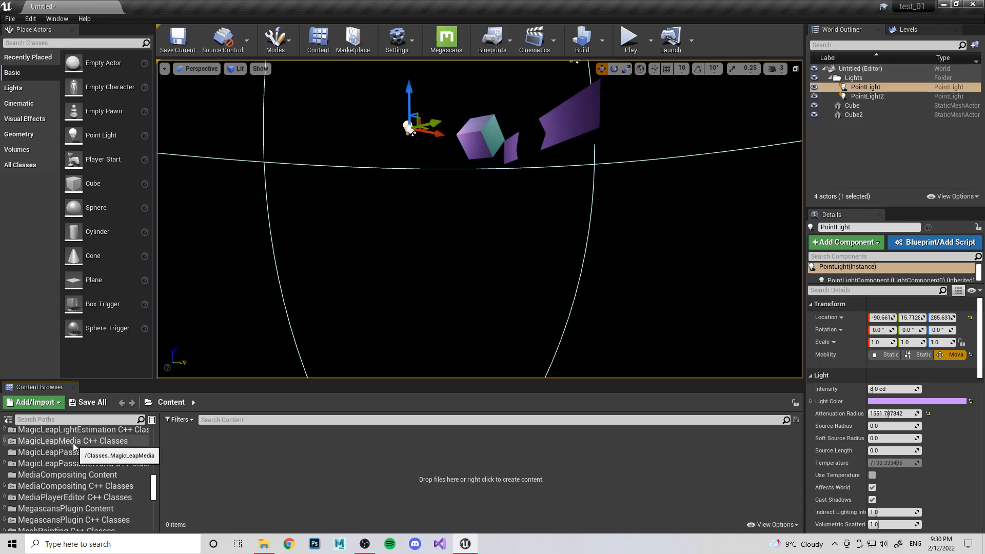
scroll(73, 444, "down", 2)
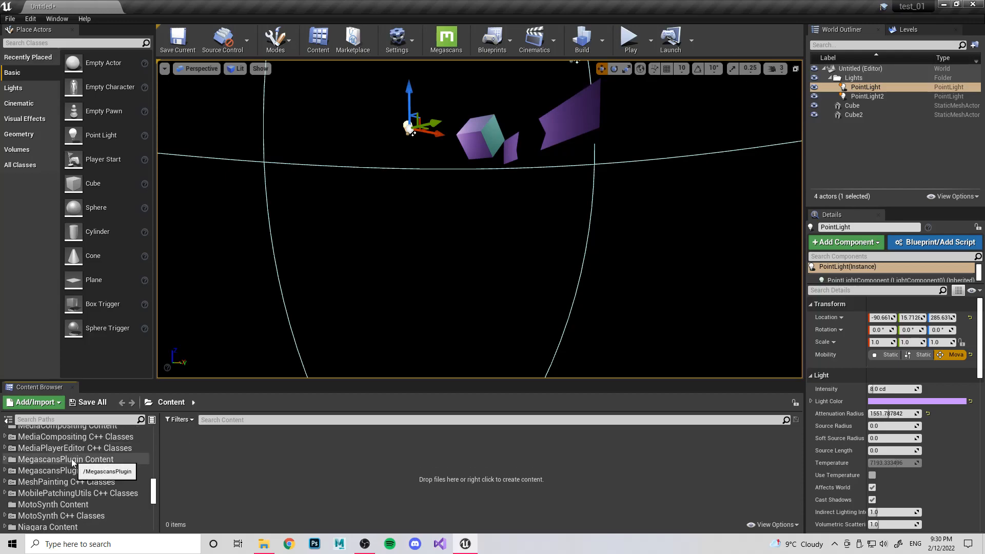
Step: View the contents of the MegascansPlugin Content folder
left_click(73, 460)
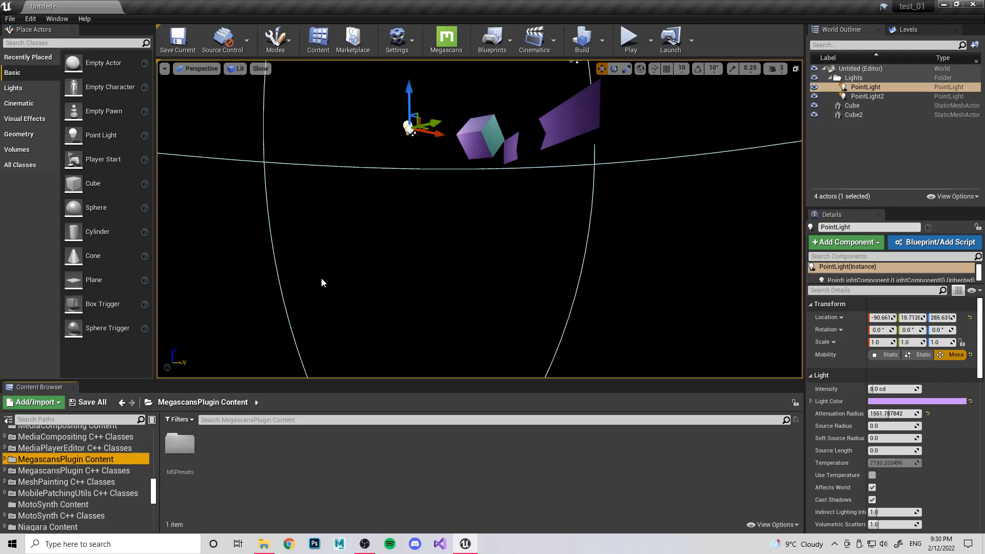
scroll(70, 463, "up", 5)
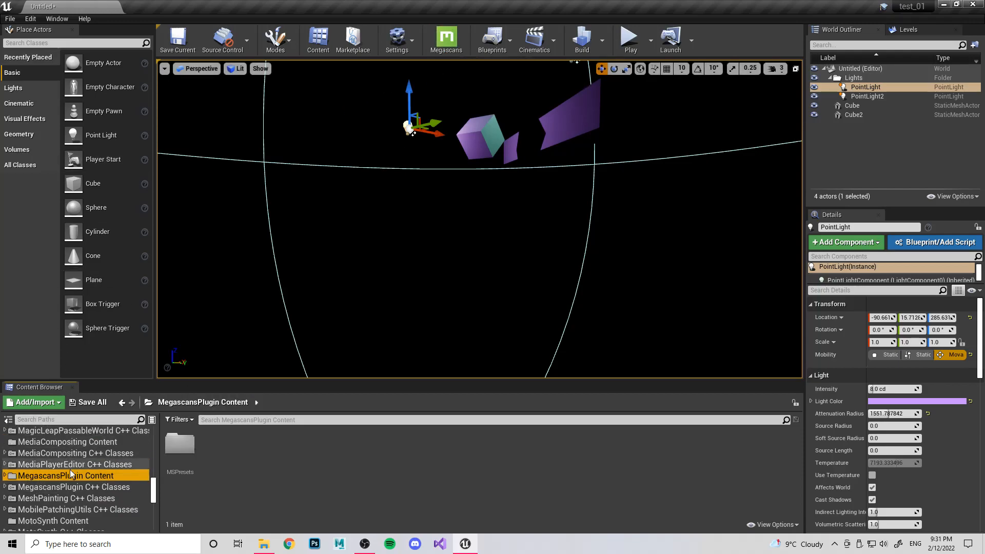
scroll(69, 497, "up", 10)
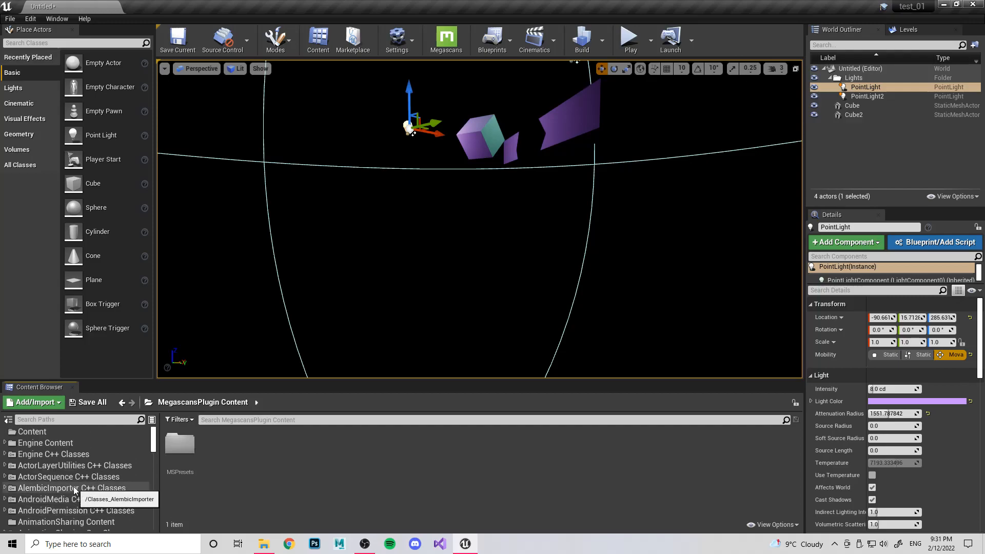
Step: Create a folder named Levels in the project's Content folder
left_click(29, 434)
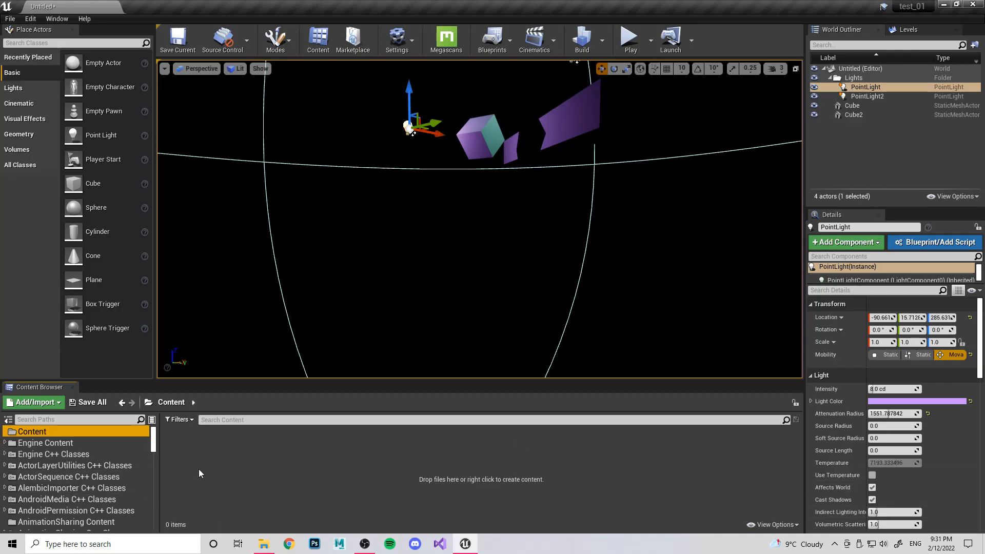
right_click(239, 450)
left_click(279, 155)
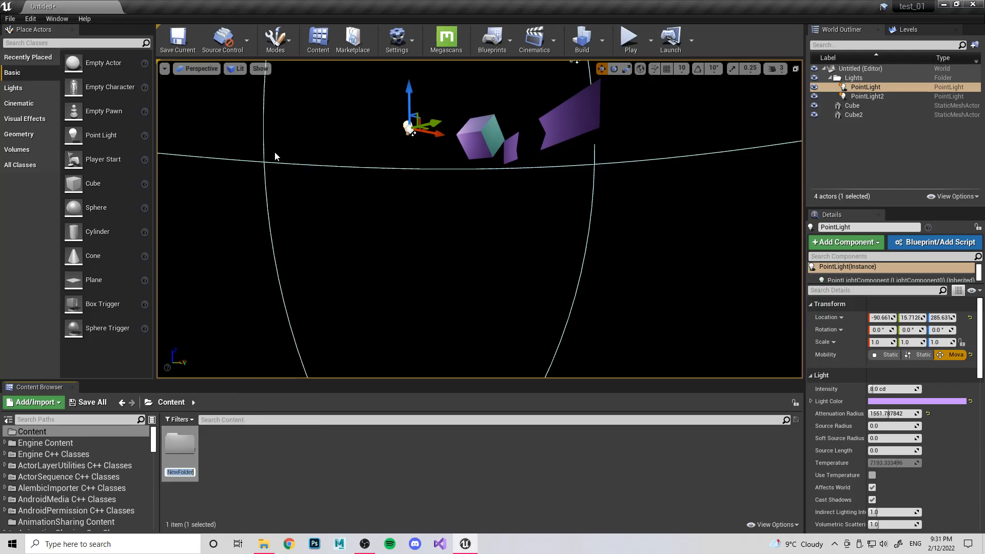
type("Levels")
key("Return")
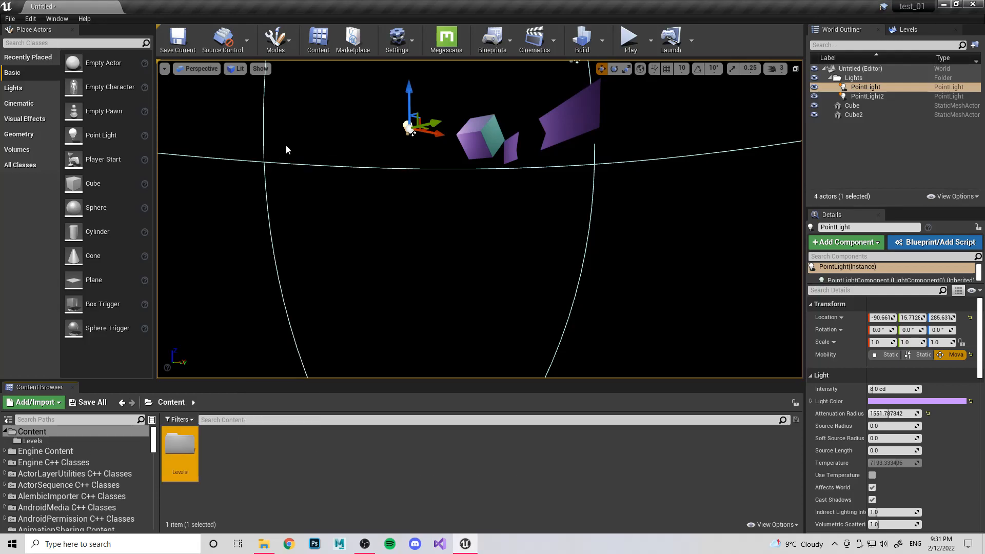
Step: Create a second folder named Assets in the Content folder
right_click(333, 465)
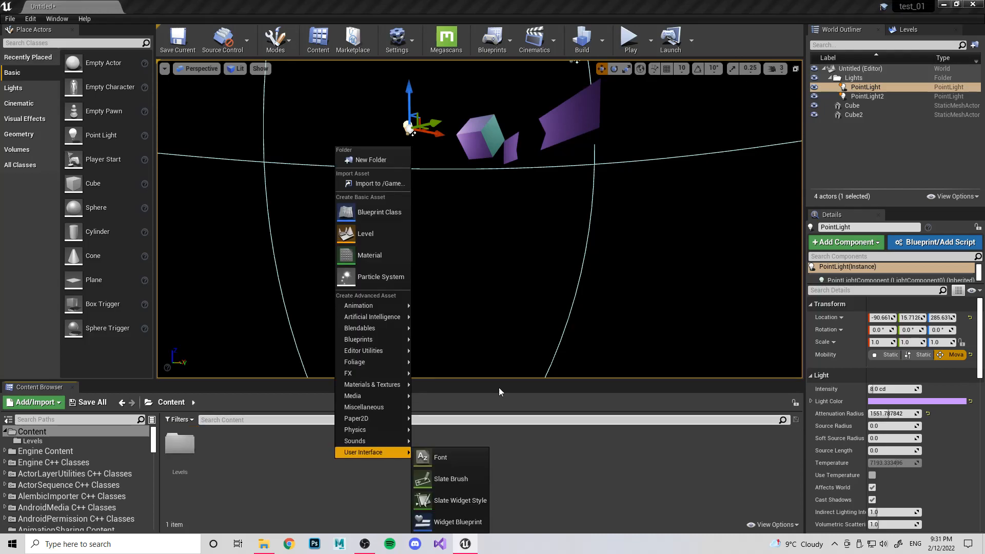
left_click(368, 160)
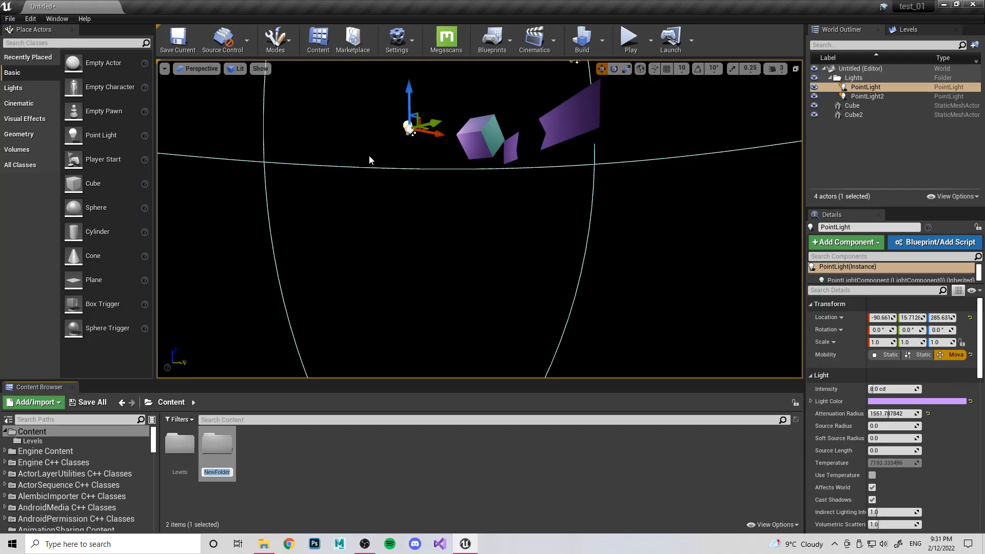
type("Assets")
key("Return")
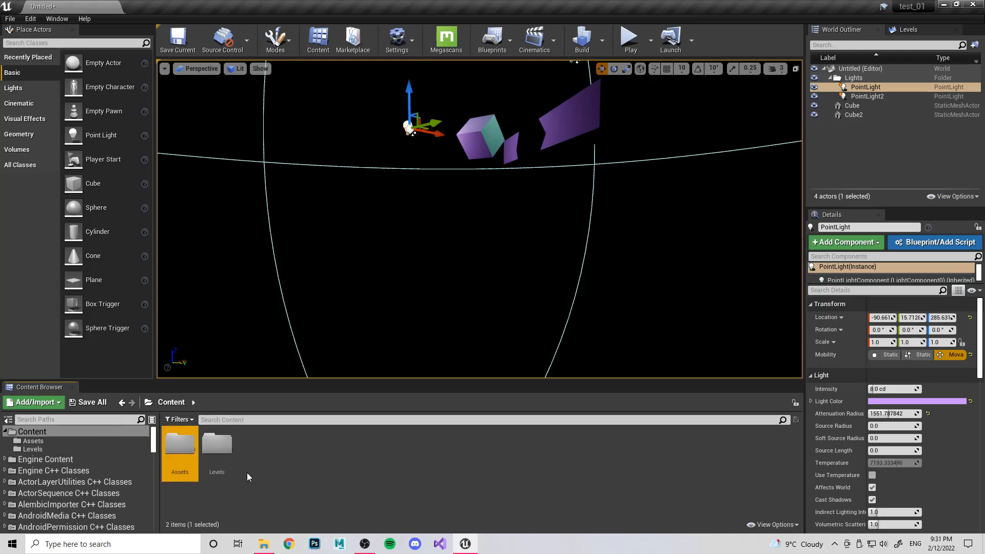
Step: Go into the empty Levels folder and back to Content several times, using both the folder path and the history navigation
double_click(227, 446)
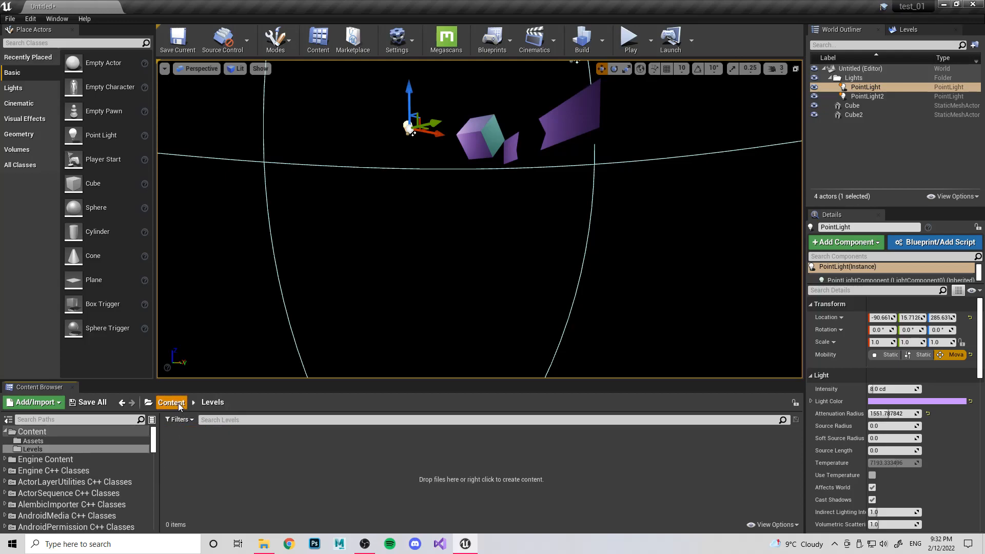
left_click(172, 403)
double_click(219, 446)
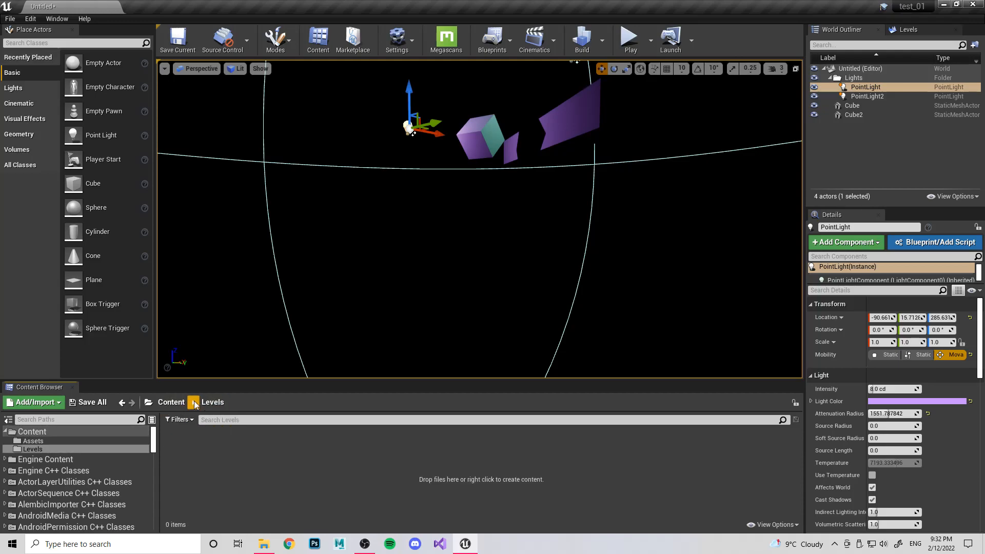
left_click(172, 404)
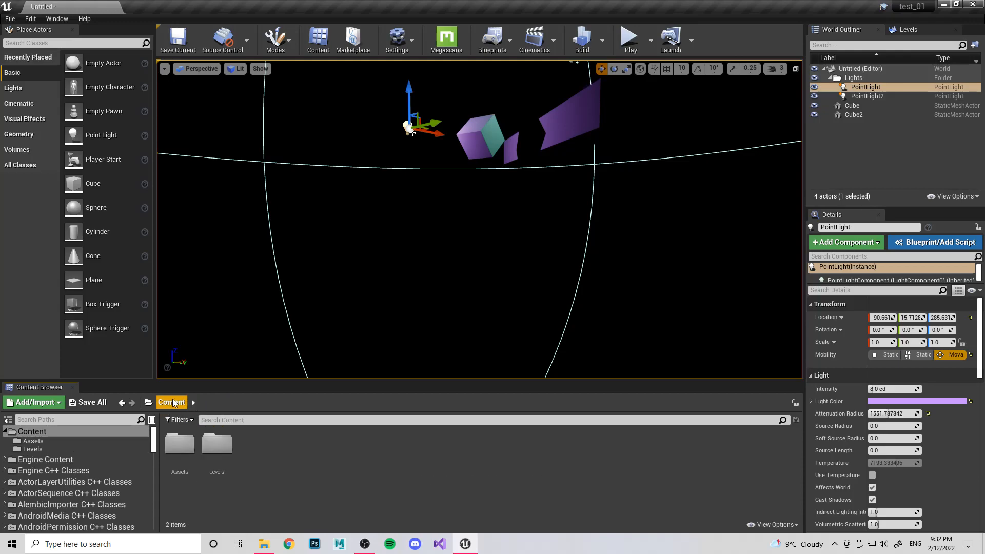
left_click(123, 403)
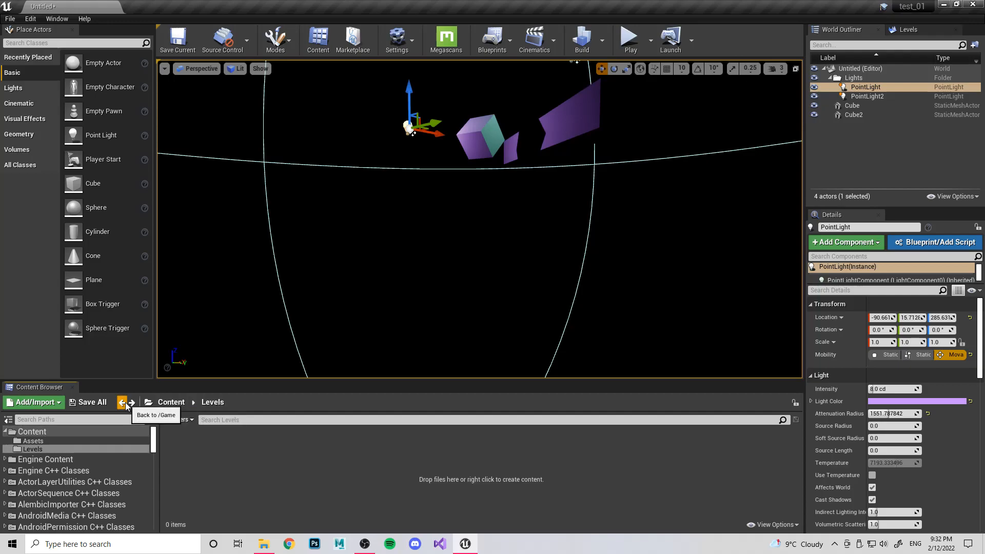
left_click(162, 405)
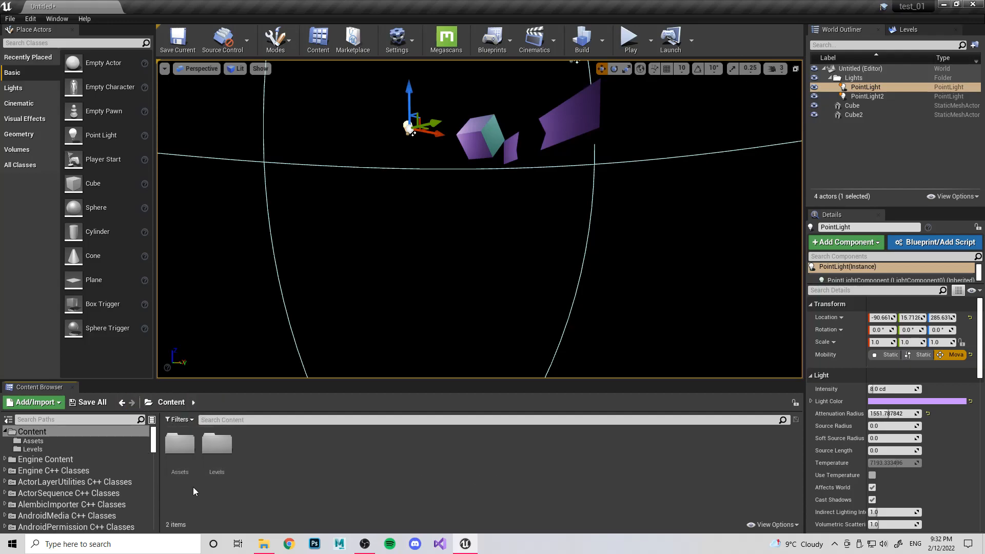
Step: Open the Assets folder and look at its options for creating and importing assets
double_click(181, 448)
right_click(191, 460)
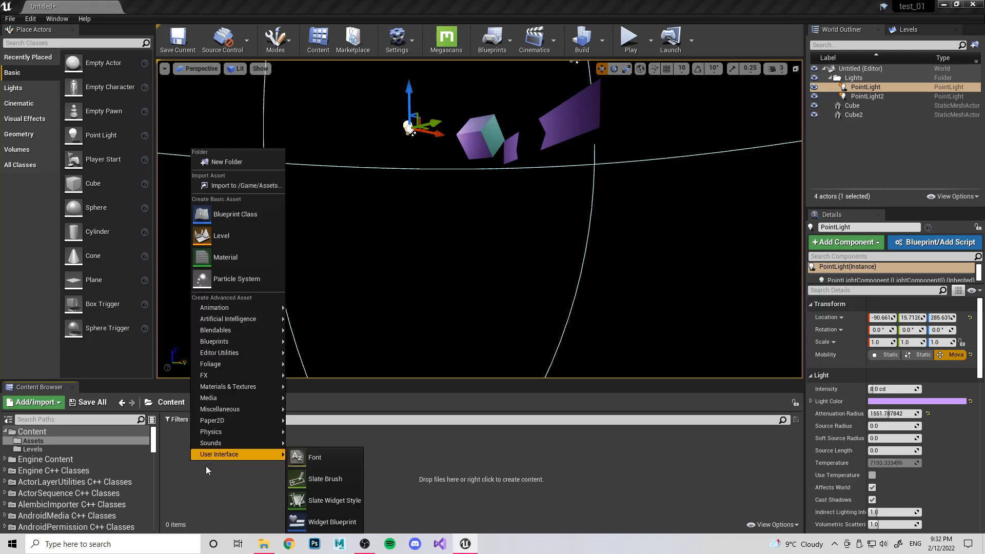
left_click(211, 497)
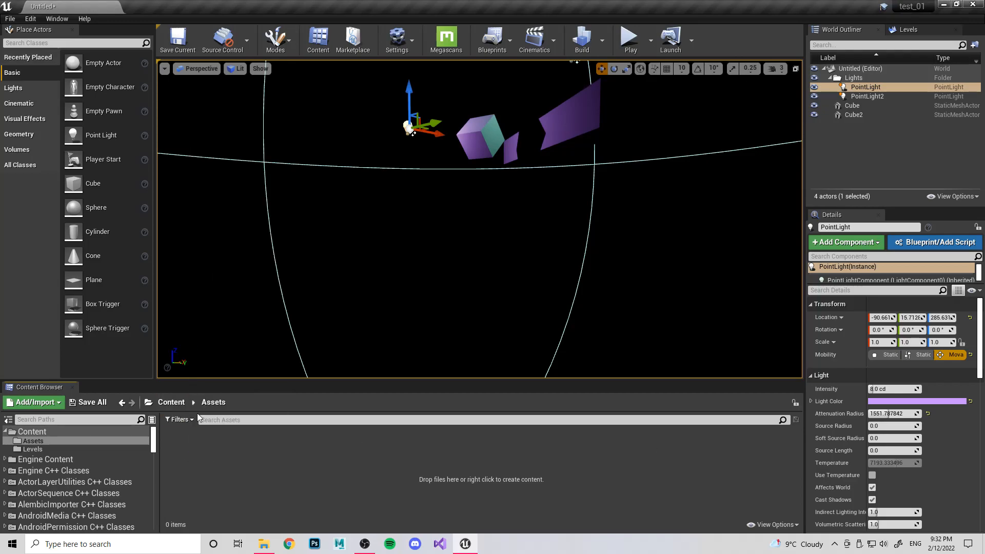
right_click(207, 450)
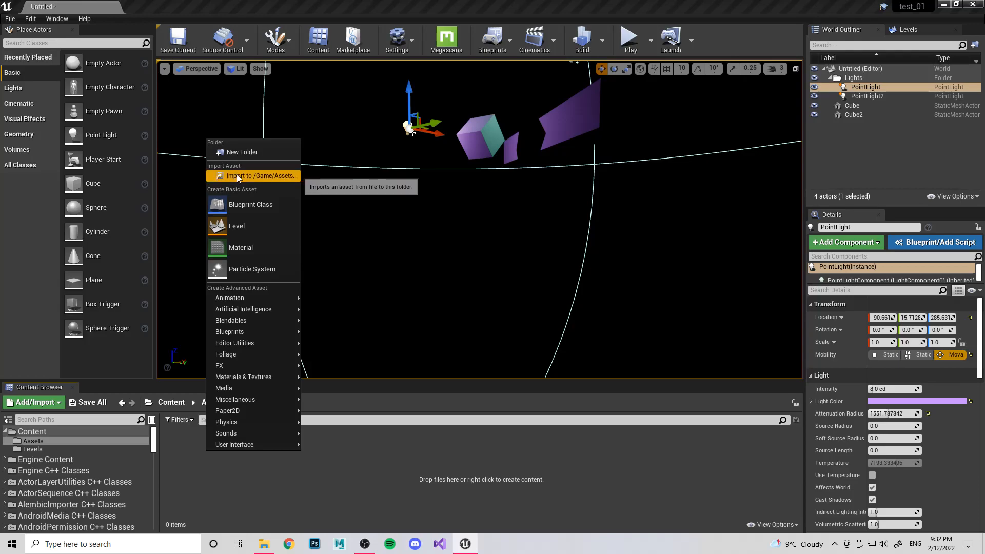
Step: Import the Sword_v2 FBX file from the 2.FBX_OBJ folder into Assets with the default import options, using Import All
left_click(288, 545)
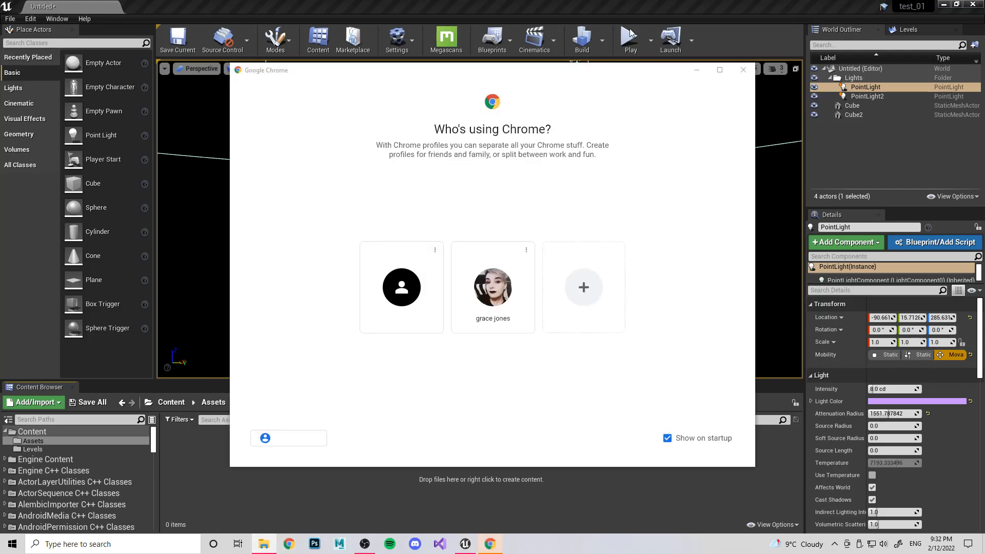
left_click(743, 70)
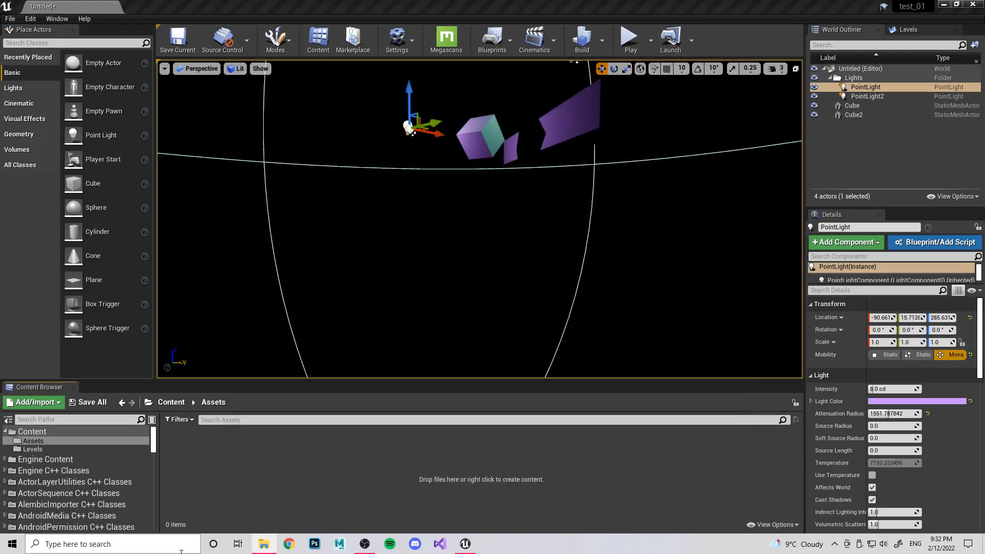
left_click(264, 544)
left_click_drag(544, 113, 719, 113)
double_click(654, 189)
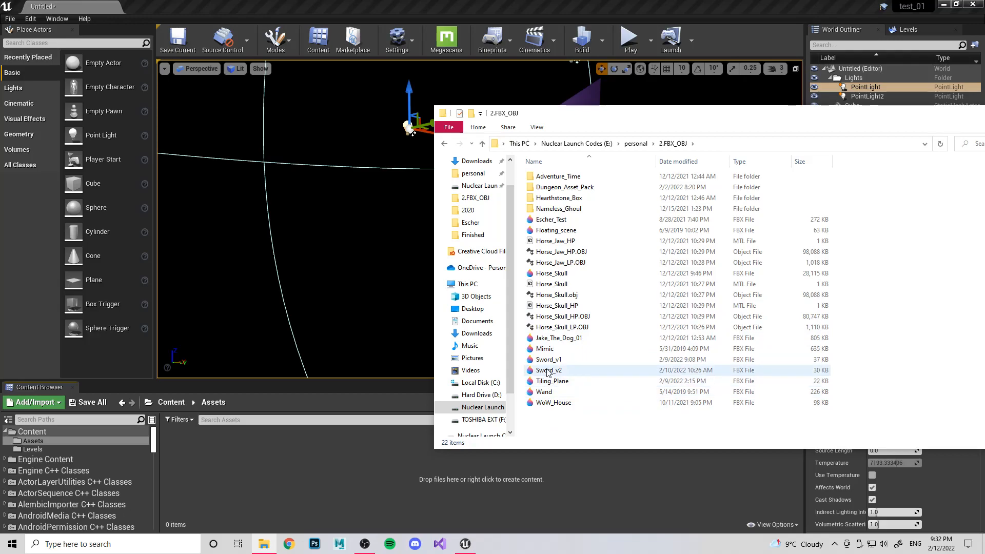
left_click_drag(548, 372, 264, 490)
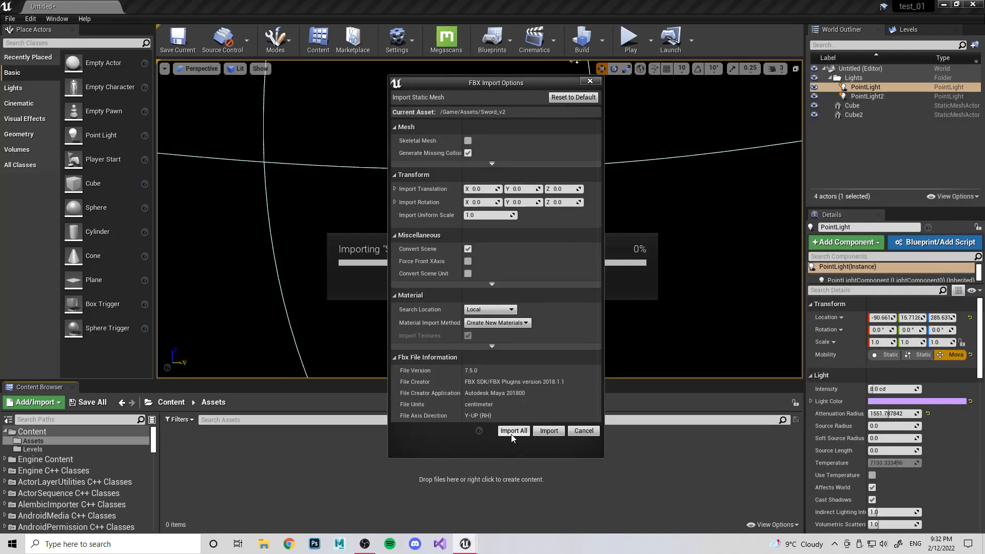
left_click(512, 433)
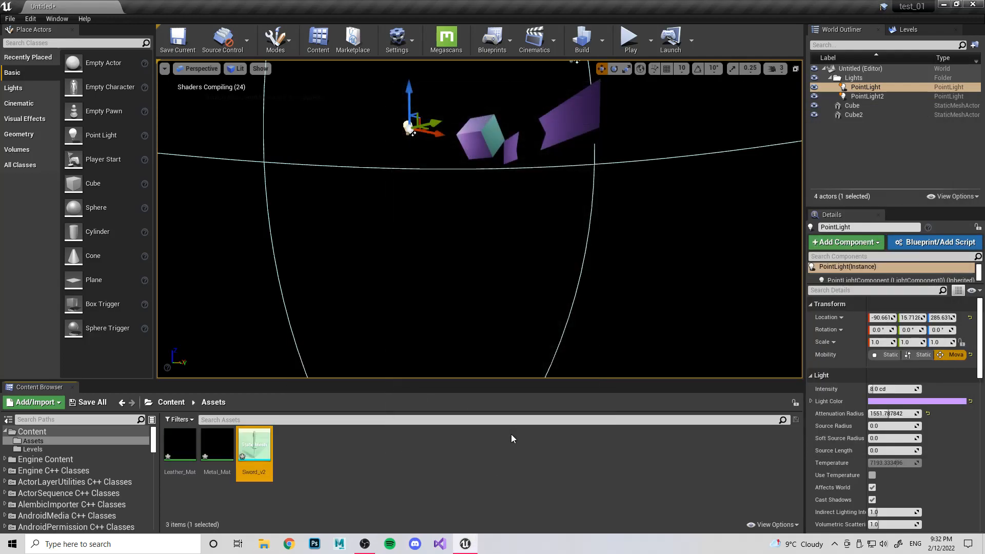
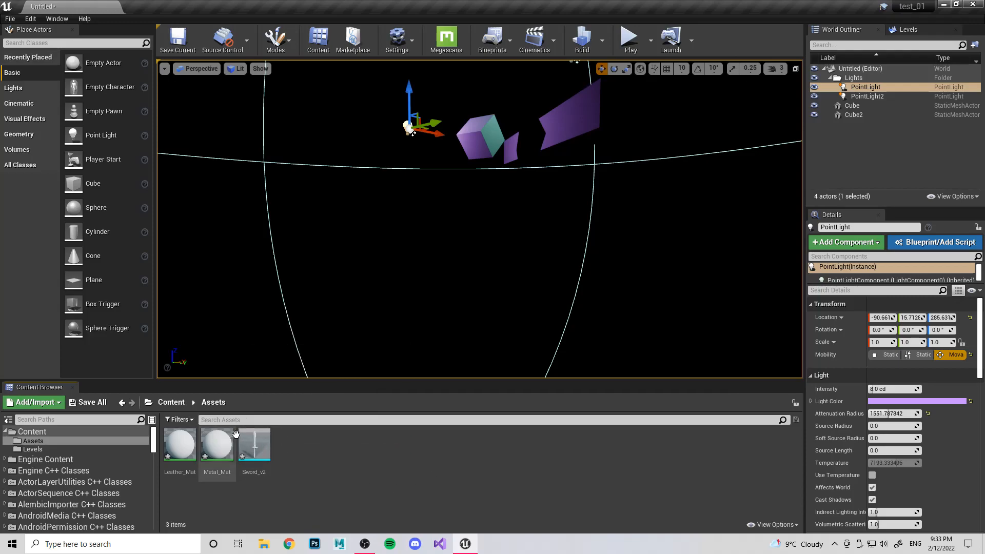
Step: Create a new Level asset in the Assets folder, keeping its default name
mouse_move(254, 449)
right_click(357, 452)
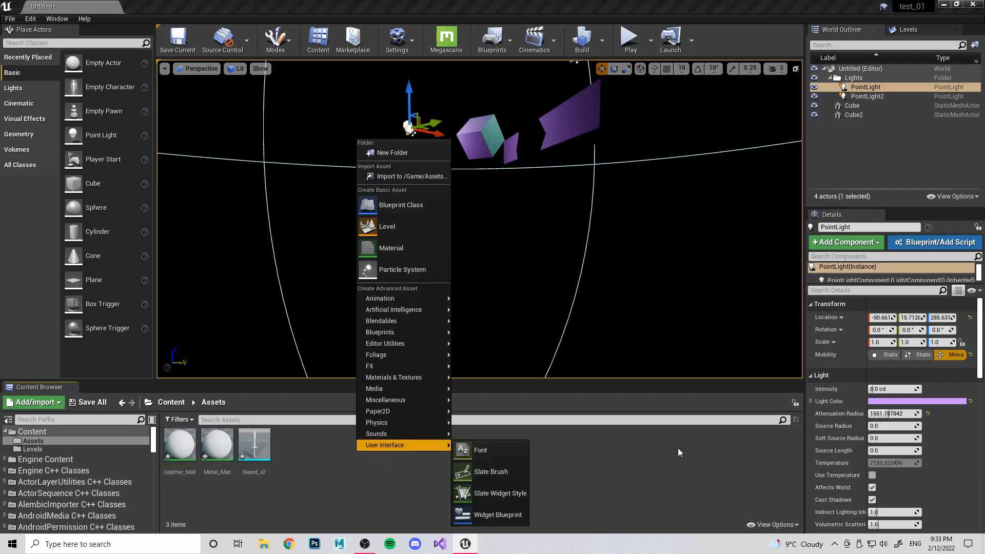
left_click(398, 223)
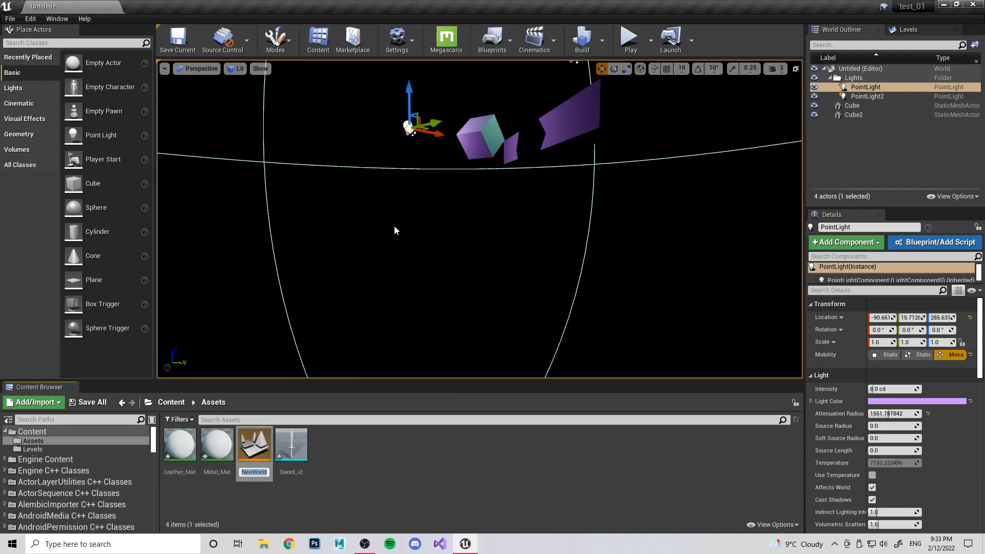
left_click(341, 472)
Step: Look through the advanced asset types and create a Level Sequence with its default name in the Assets folder
right_click(368, 444)
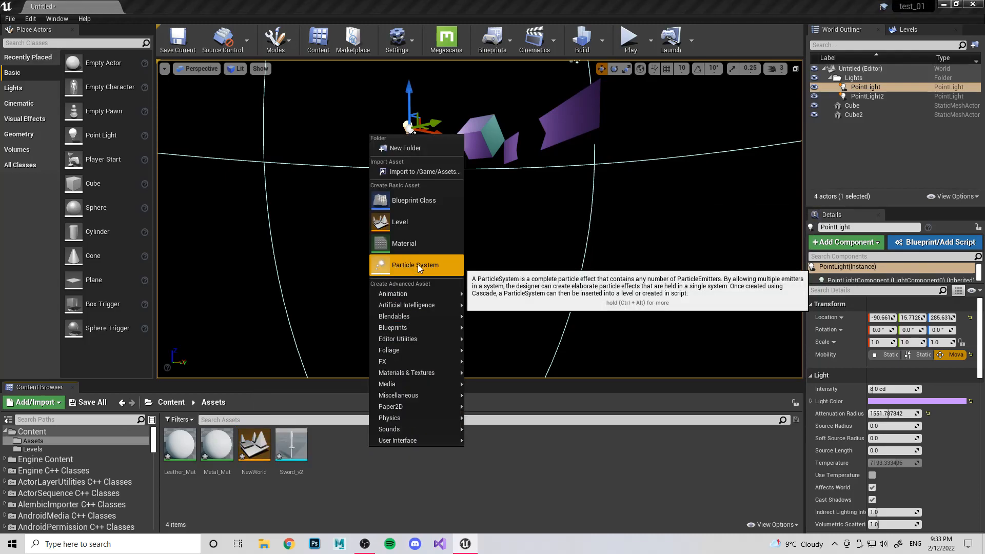
mouse_move(402, 297)
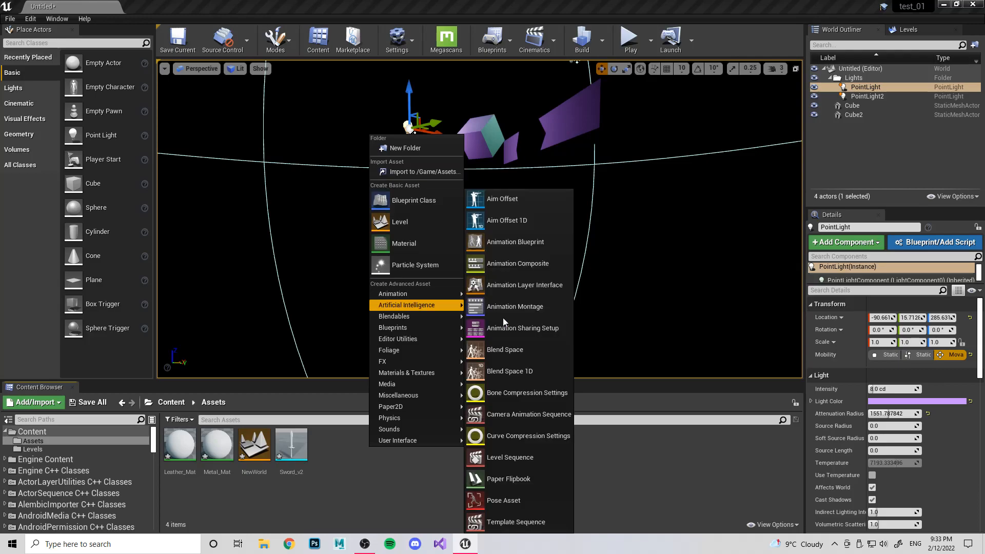
left_click(501, 454)
key("Return")
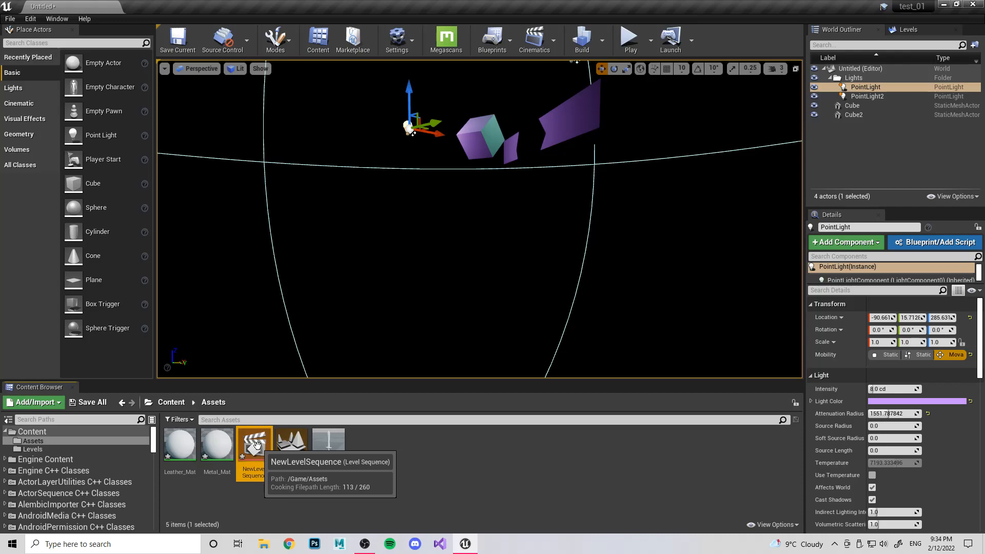
Step: Delete the new level sequence and the new level from the Assets folder
key("Delete")
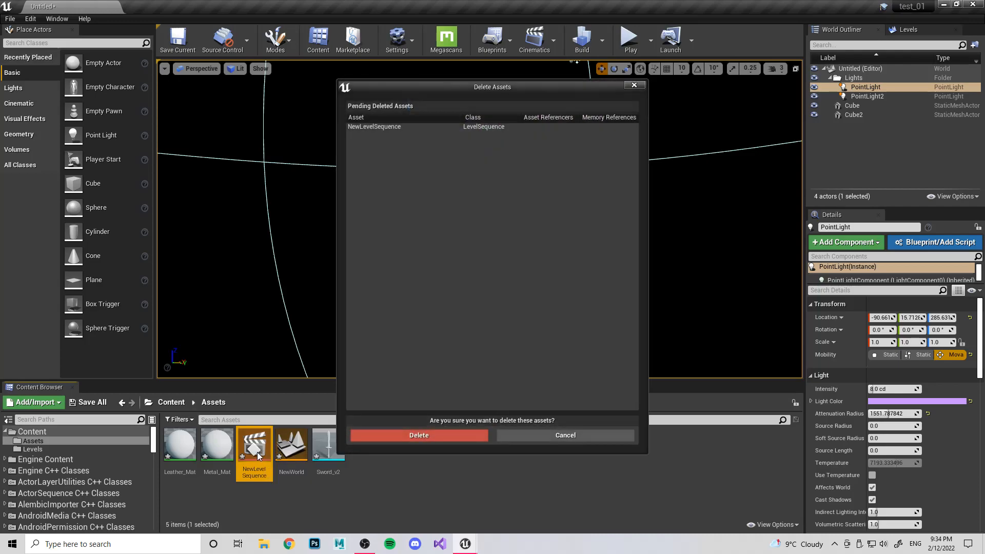
left_click(442, 436)
left_click(254, 445)
key("Delete")
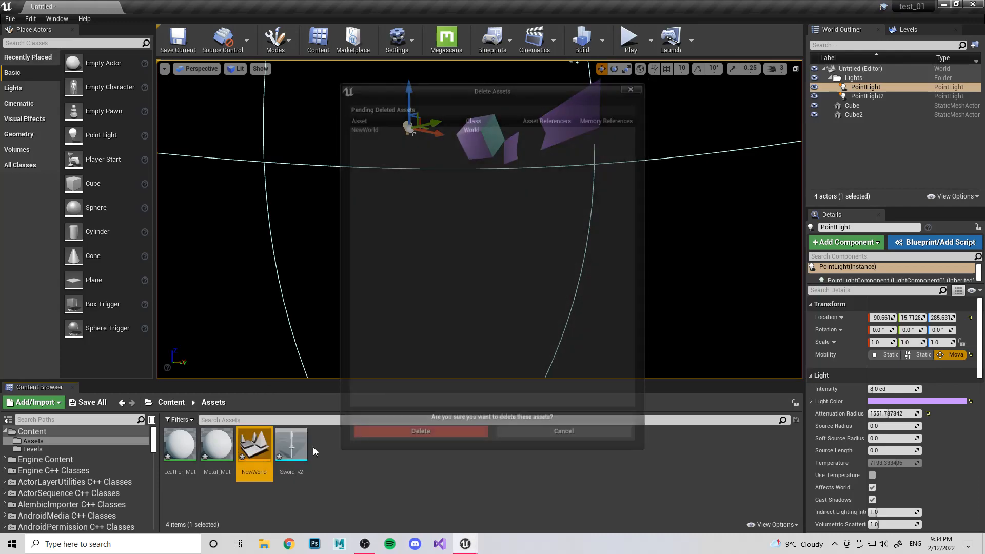
left_click(396, 439)
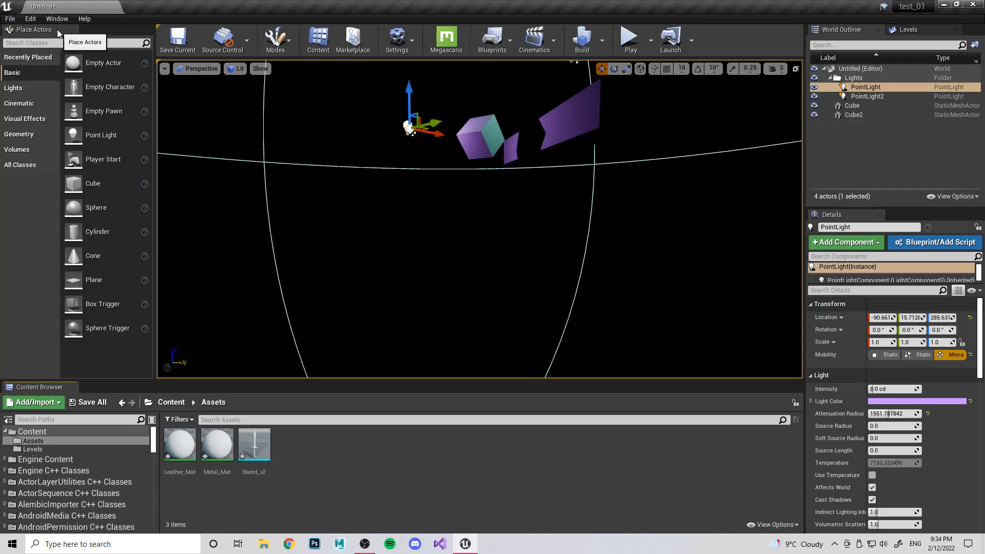
Step: Look through the Recently Placed, Basic and Lights actor categories, and place a Spot Light above the cube in the scene
left_click(38, 56)
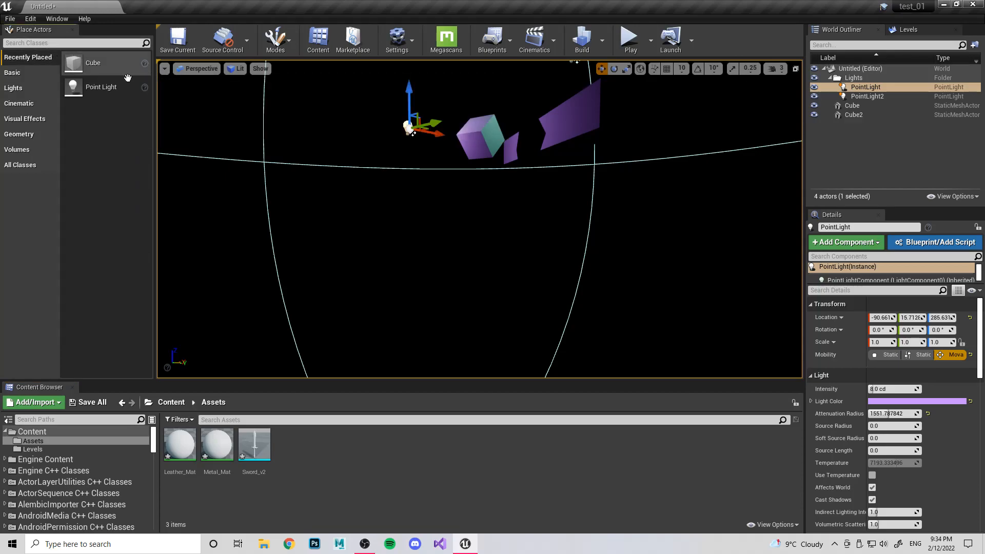
left_click(12, 75)
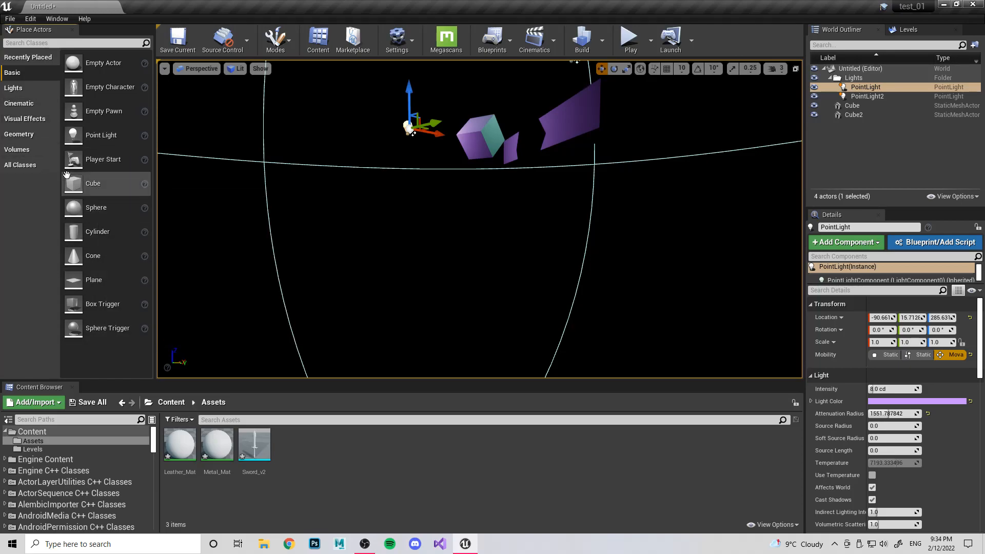
left_click(13, 88)
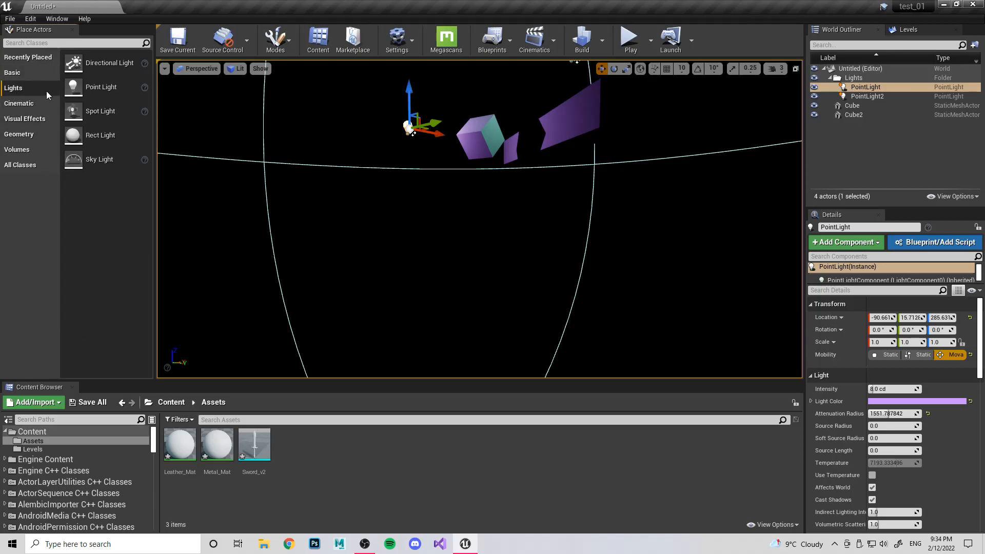
left_click_drag(103, 63, 133, 111)
left_click_drag(260, 141, 482, 117)
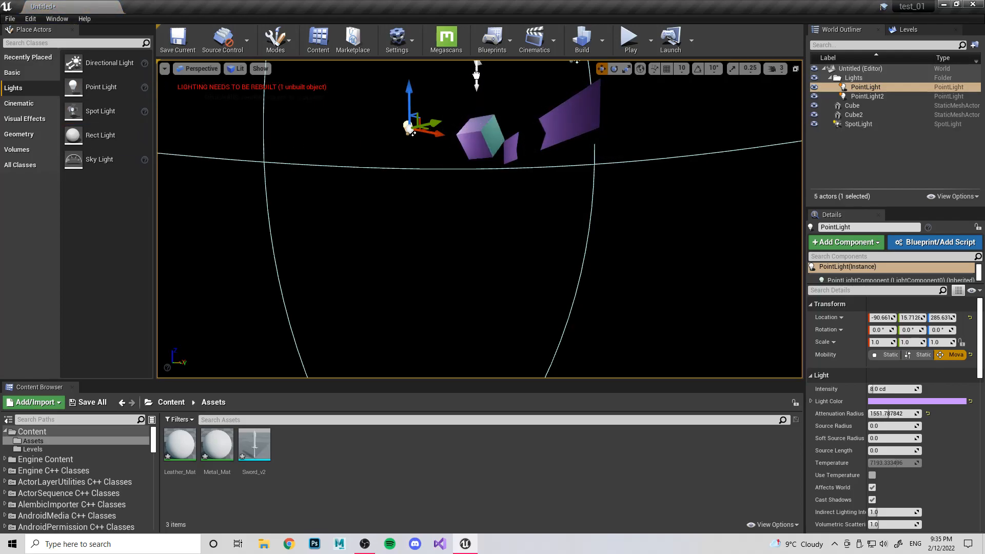
Step: Delete the Spot Light above the cube from the scene
left_click_drag(516, 109, 515, 109)
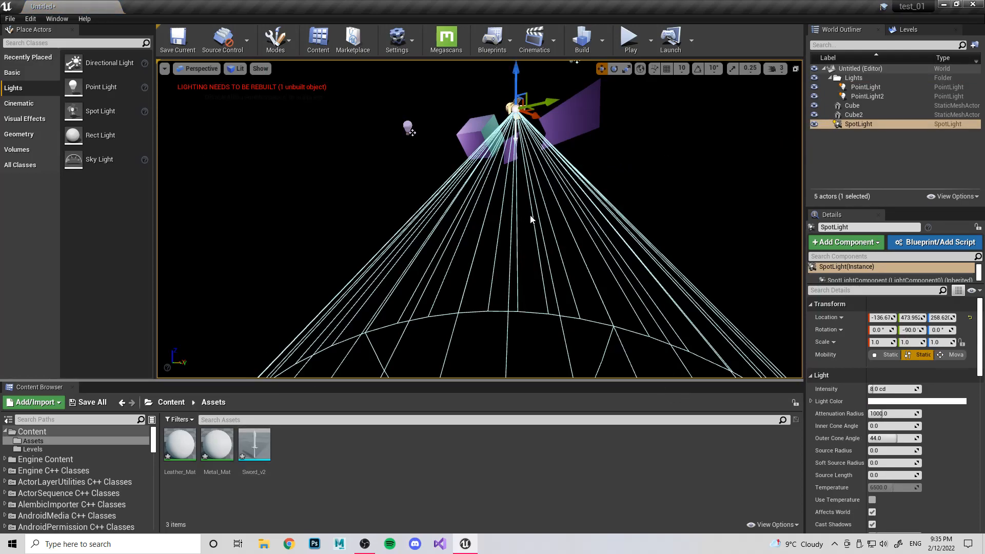
key("Delete")
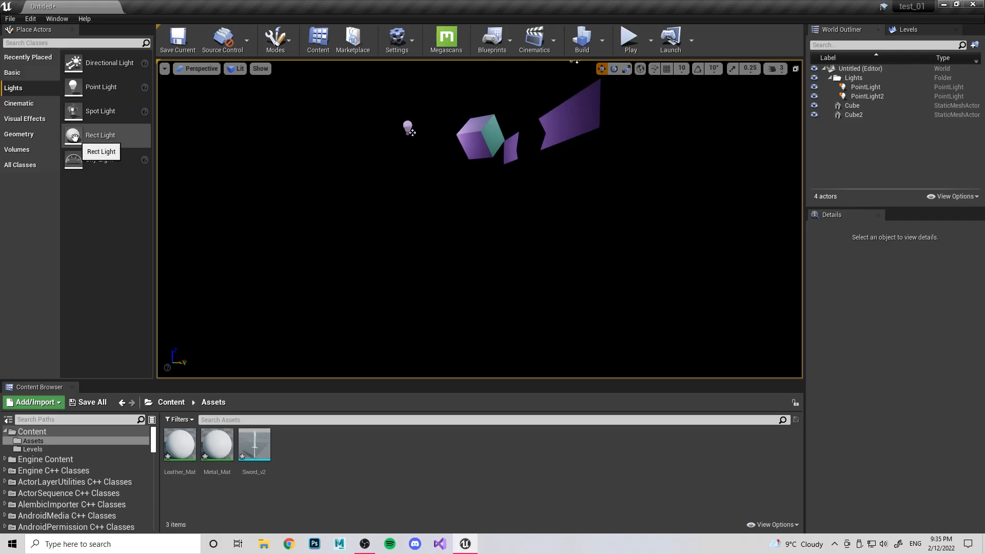
Step: Try out a Rect Light just above the stretched cube in the scene, and delete it again
left_click_drag(73, 136, 540, 117)
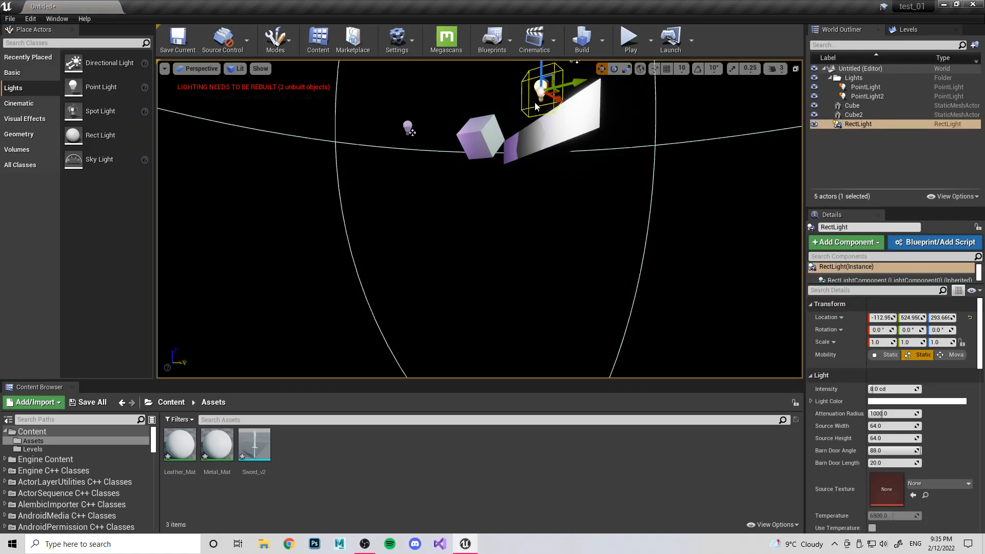
key("Delete")
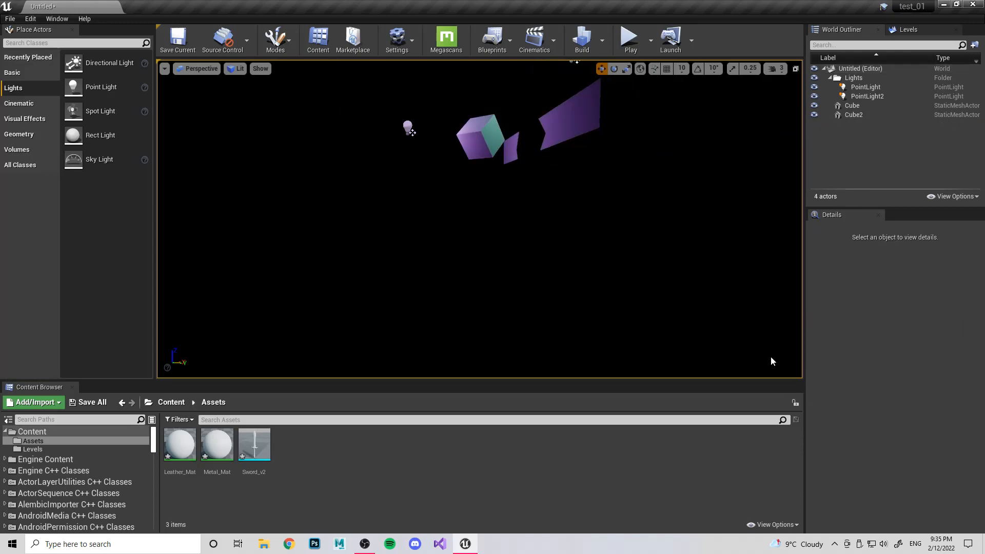
Step: Look through the Cinematic and Visual Effects actors, and try out an Exponential Height Fog in the scene before undoing its placement
left_click_drag(90, 165, 46, 138)
left_click(10, 104)
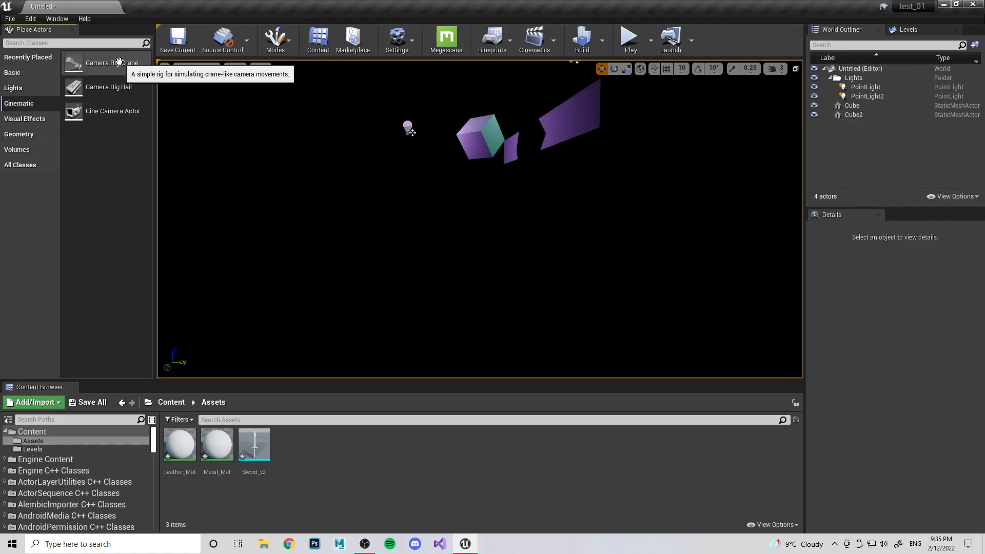
left_click(9, 120)
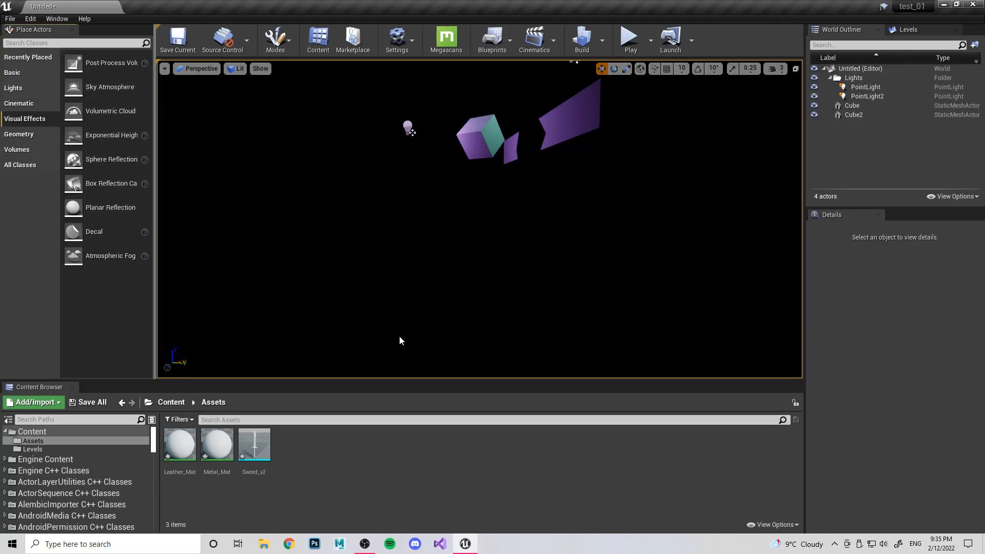
left_click_drag(90, 135, 586, 209)
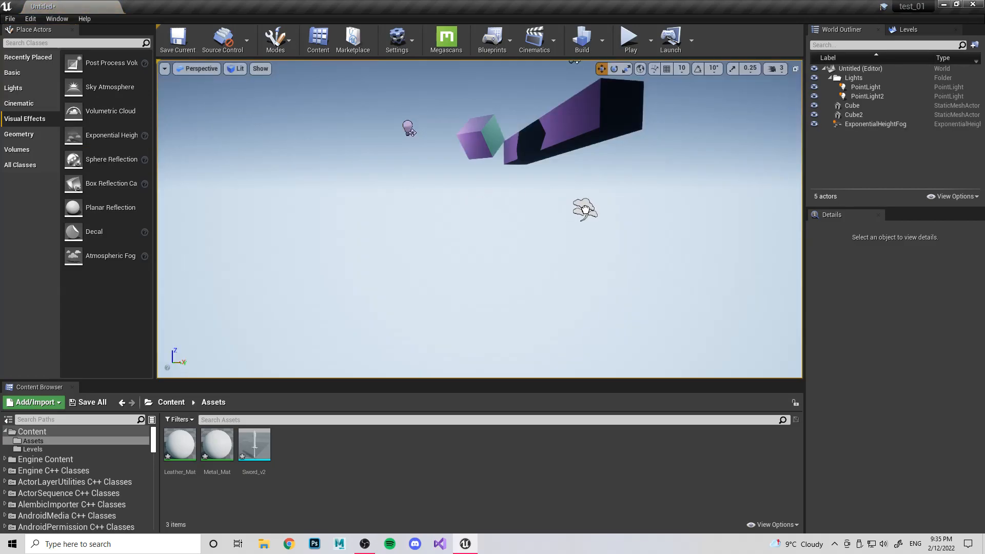
key("ctrl+z")
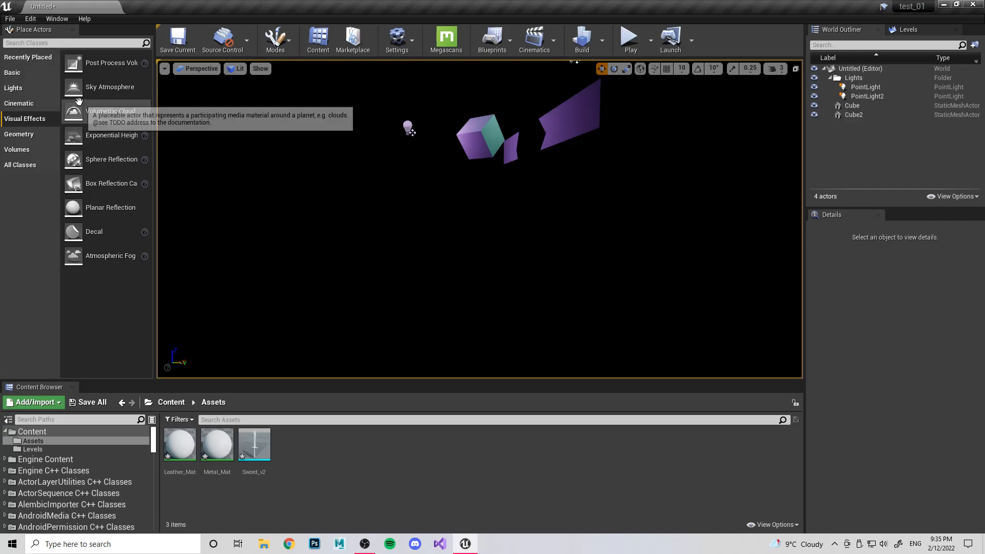
Step: Try out an Atmospheric Fog actor in the scene, look around at its effect, and delete it again
left_click_drag(82, 256, 475, 214)
left_click(426, 234)
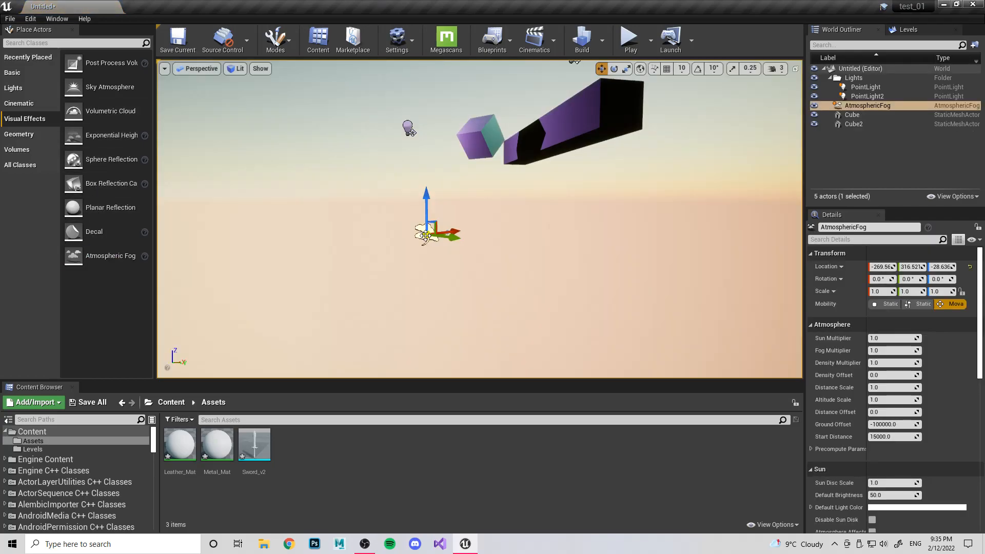
mouse_move(553, 232)
right_mouse_down()
mouse_move(550, 170)
mouse_move(483, 236)
mouse_move(553, 232)
right_mouse_up()
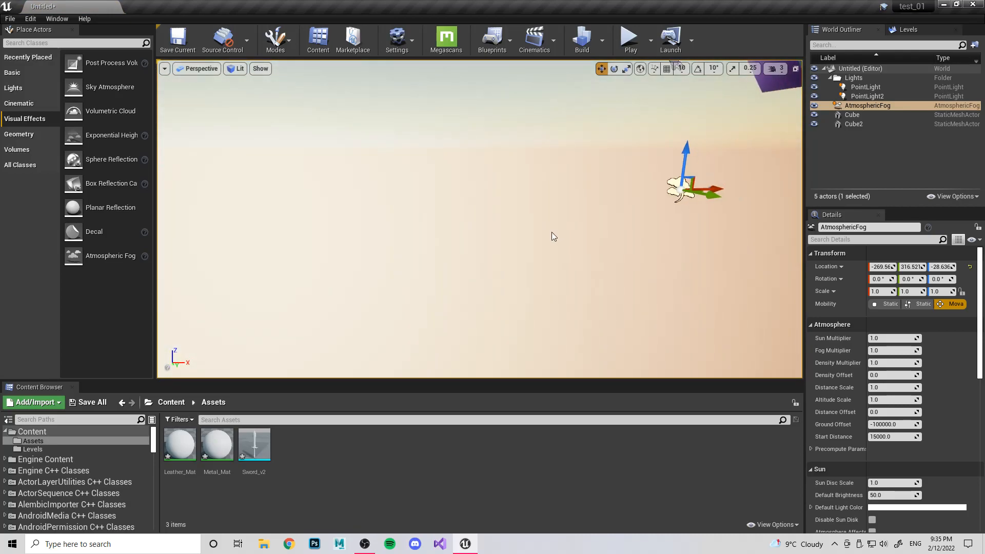
key("Delete")
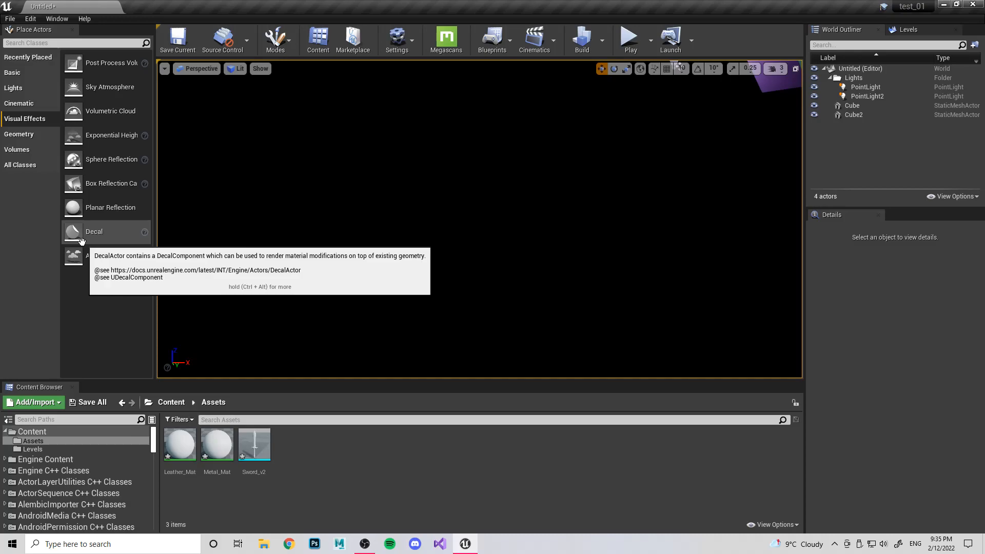
Step: Show the Geometry category of placeable actors
left_click(33, 133)
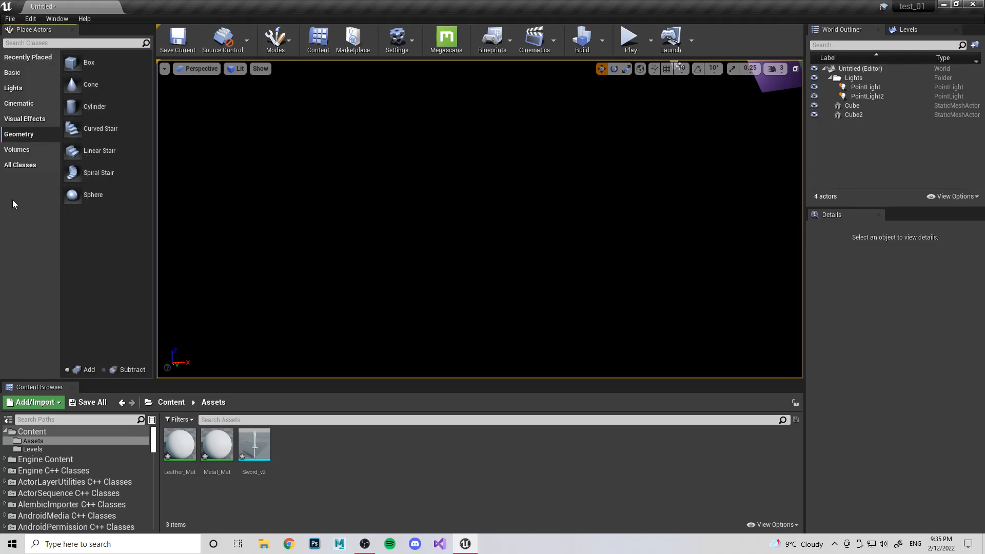
Step: Browse the placeable actors in the Volumes, All Classes and Basic categories
left_click(27, 148)
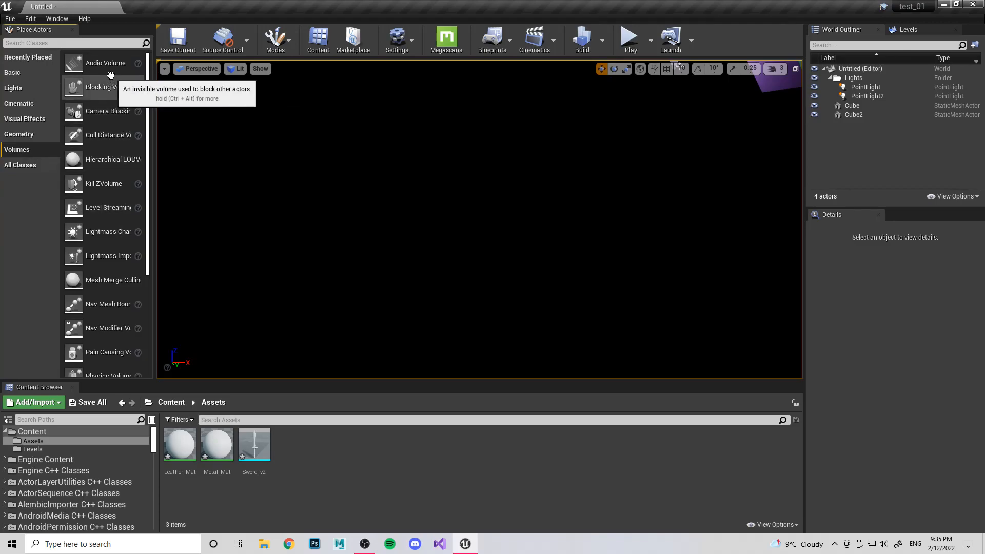
scroll(108, 122, "down", 2)
scroll(108, 123, "down", 4)
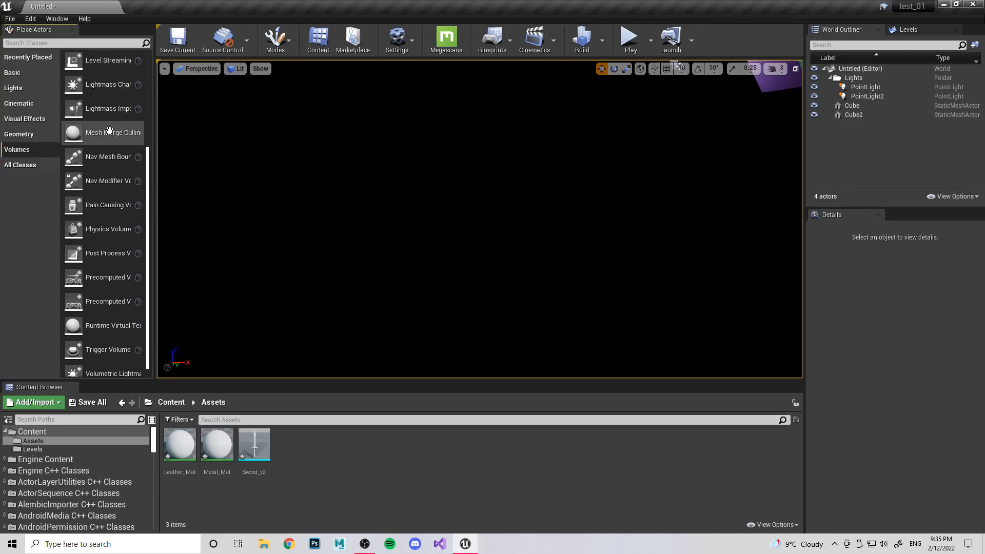
scroll(110, 251, "down", 1)
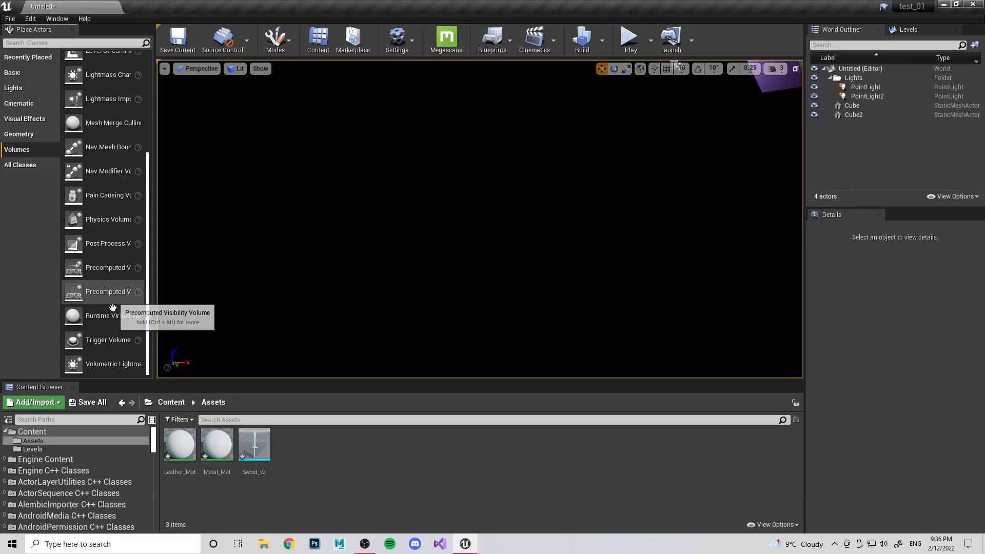
scroll(103, 363, "up", 1)
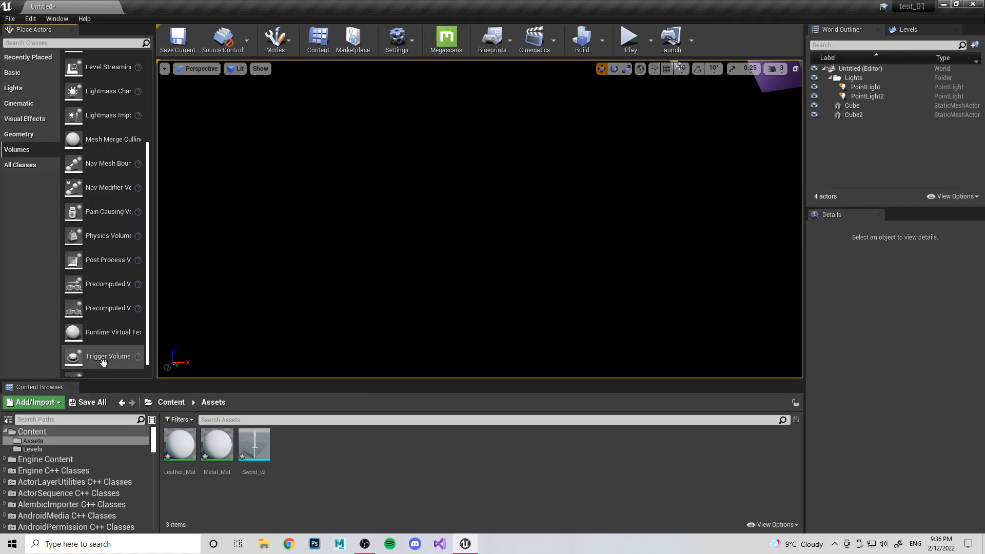
scroll(103, 363, "up", 3)
scroll(102, 365, "up", 1)
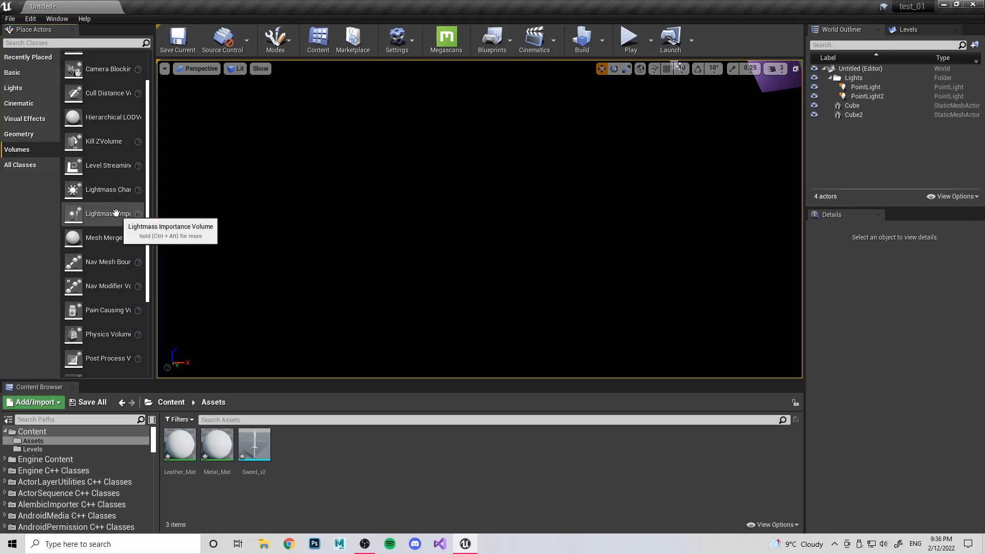
scroll(103, 229, "up", 2)
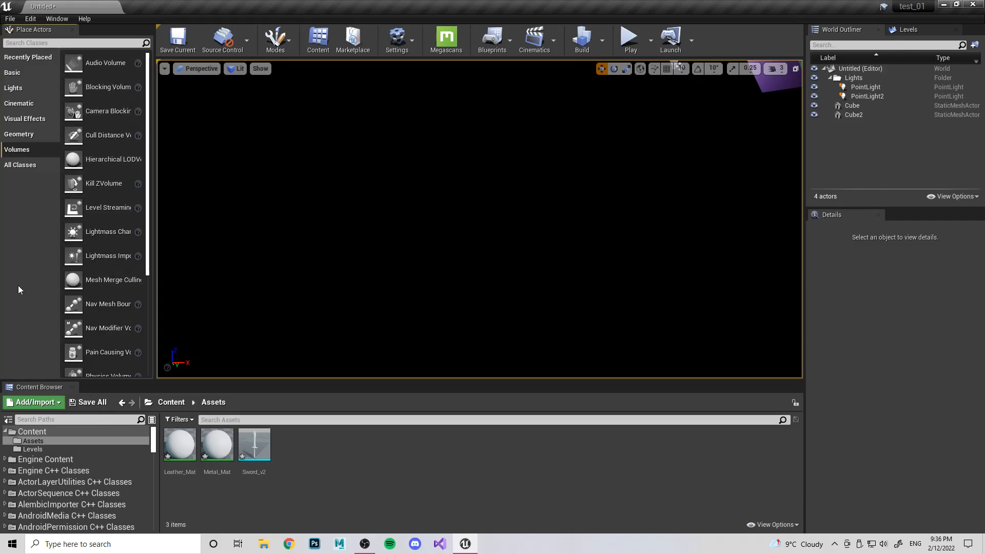
left_click(29, 161)
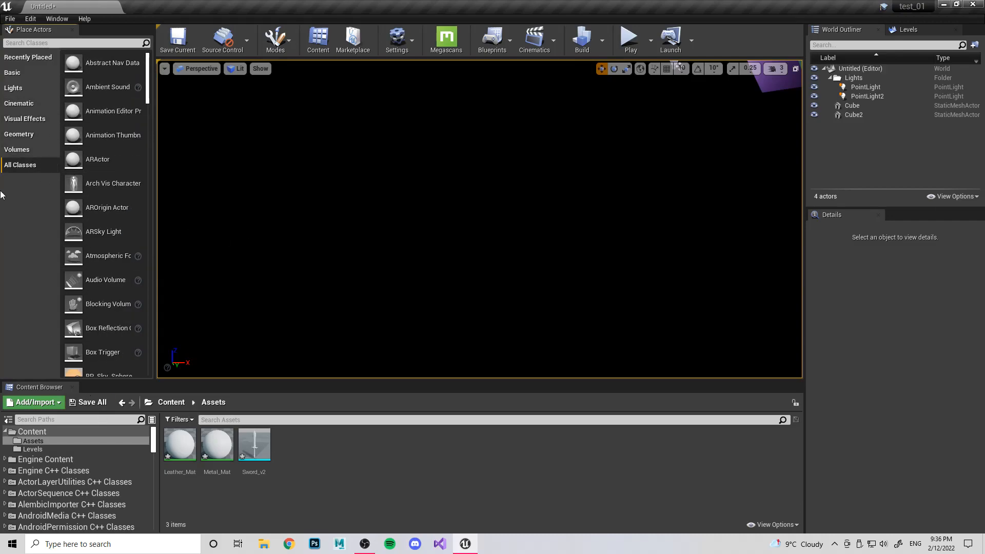
left_click(20, 73)
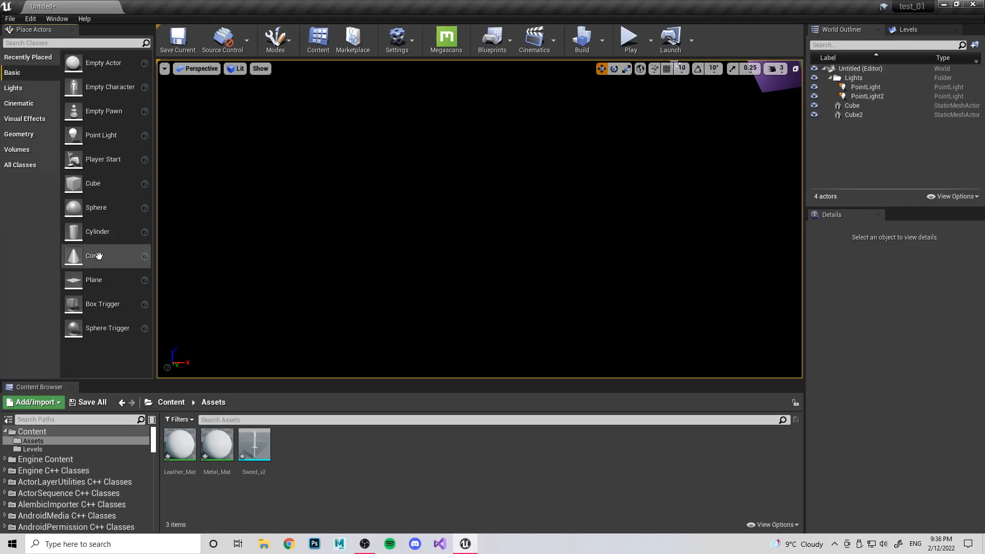
mouse_move(71, 186)
left_mouse_down()
mouse_move(422, 233)
mouse_move(484, 263)
mouse_move(585, 176)
mouse_move(558, 145)
mouse_move(59, 172)
mouse_move(77, 180)
mouse_move(69, 188)
left_mouse_up()
Step: Bring the cubes and point lights into view and close the Levels panel beside the World Outliner
mouse_move(558, 200)
right_mouse_down()
mouse_move(549, 184)
mouse_move(557, 190)
right_mouse_up()
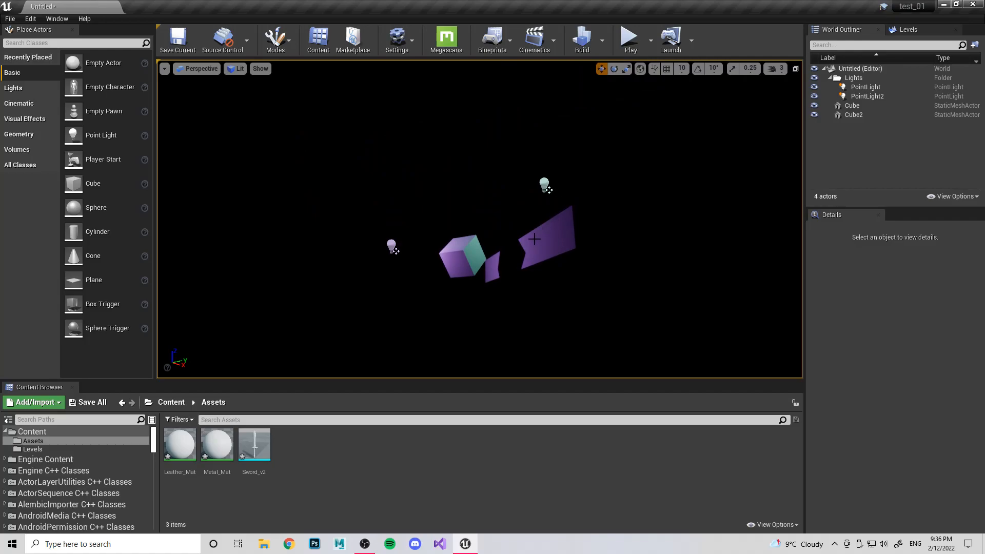
left_click(913, 28)
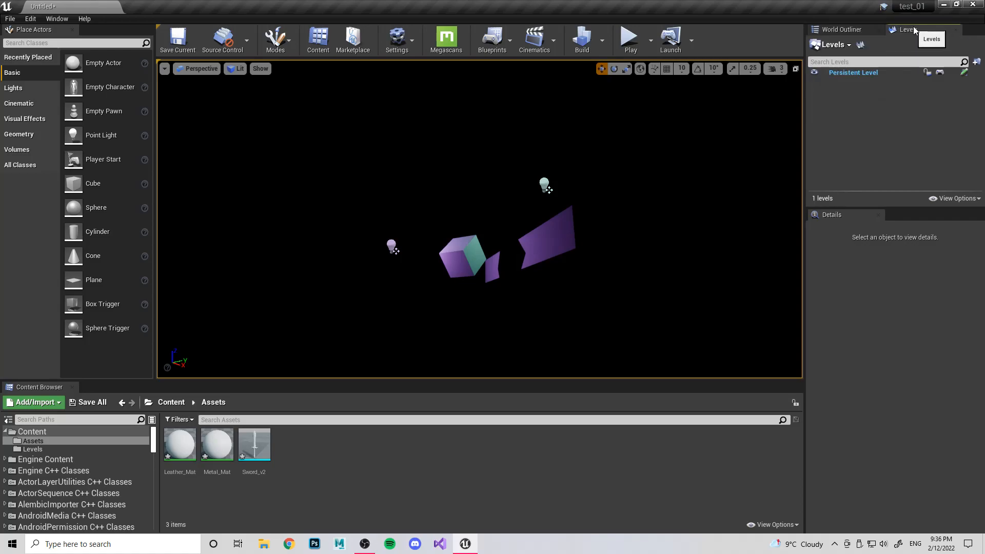
left_click(957, 30)
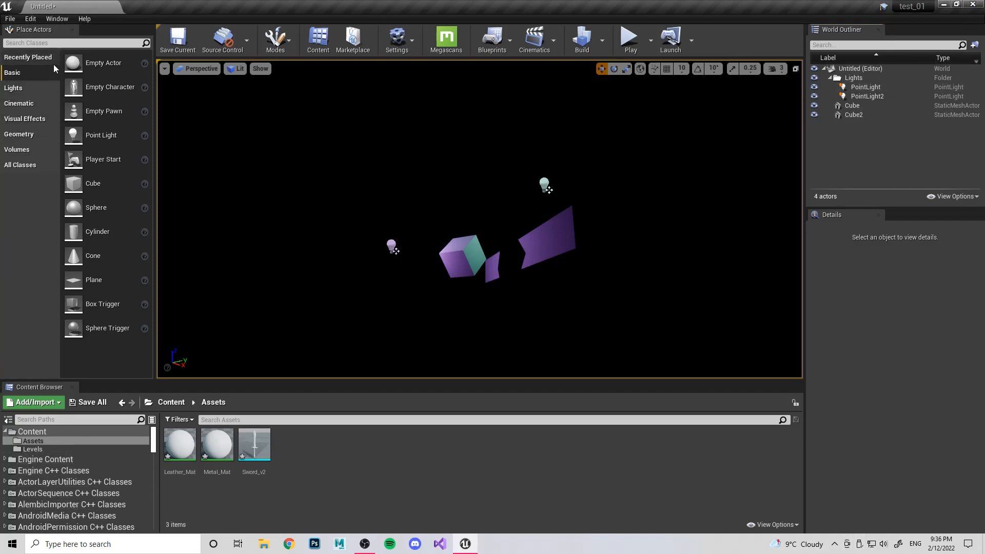
Step: Start importing BMO_2 from File Explorer's 2.FBX_OBJ\Adventure_Time folder into the project's Assets folder, and clear the file window from view
left_click(264, 545)
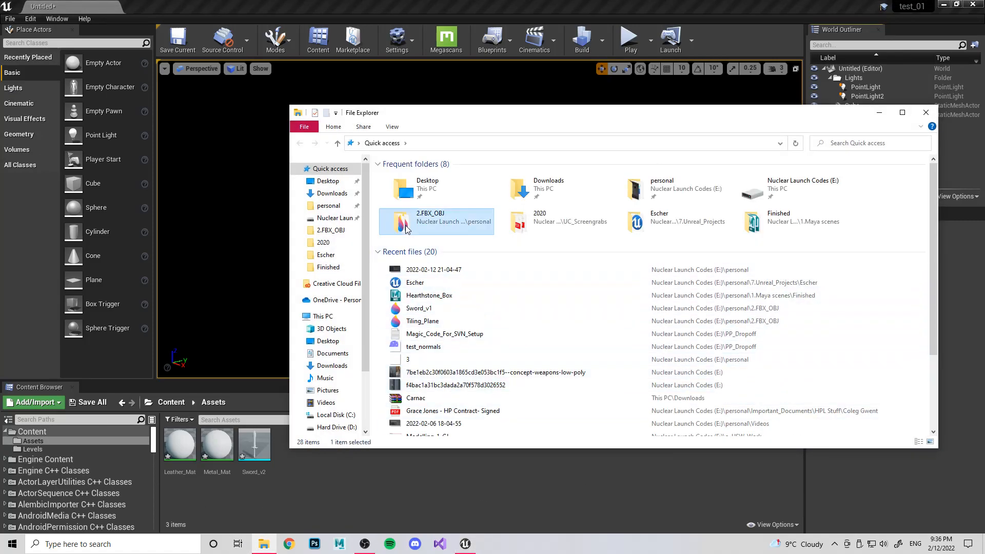
double_click(402, 221)
left_click_drag(440, 115, 662, 78)
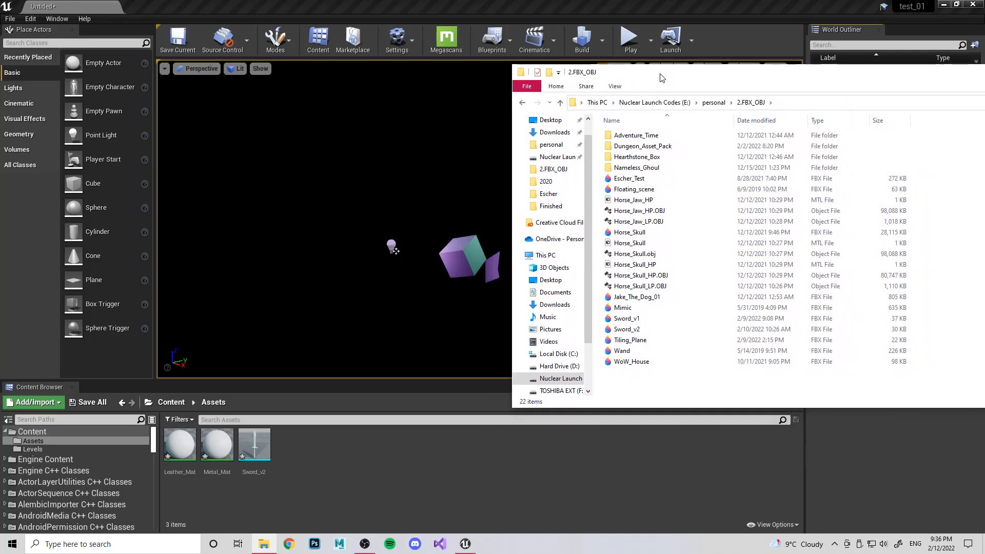
double_click(634, 135)
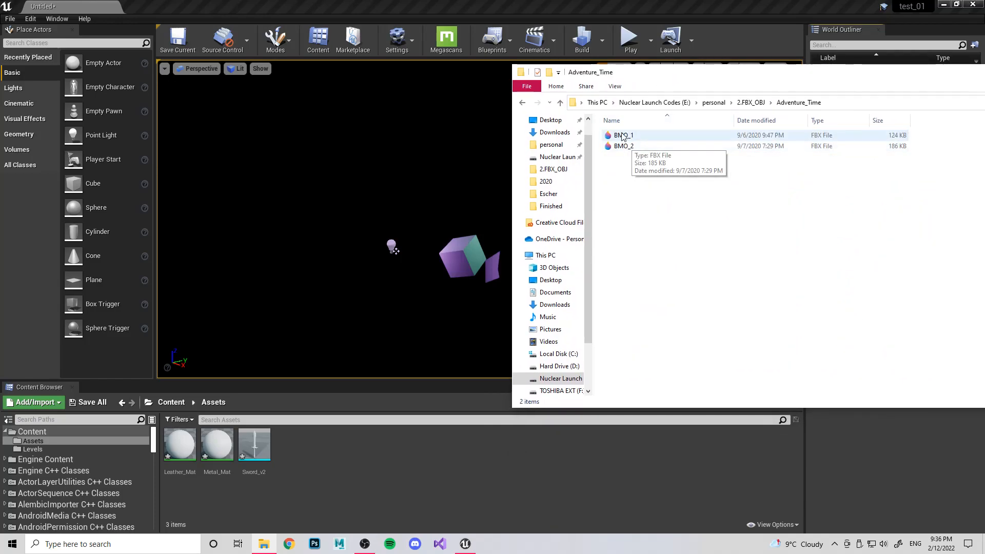
left_click(629, 148)
left_click_drag(629, 148, 410, 485)
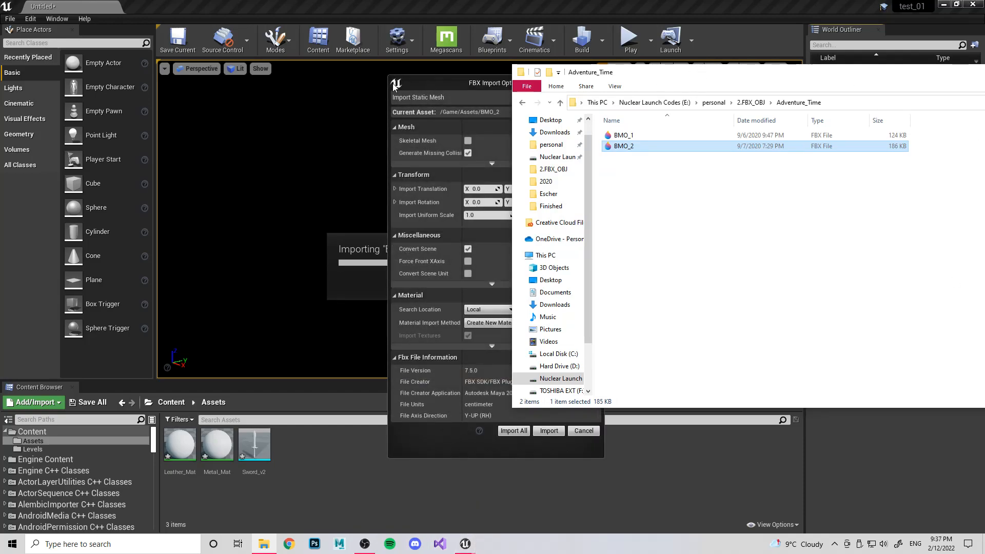
left_click_drag(719, 73, 339, 88)
left_click(771, 92)
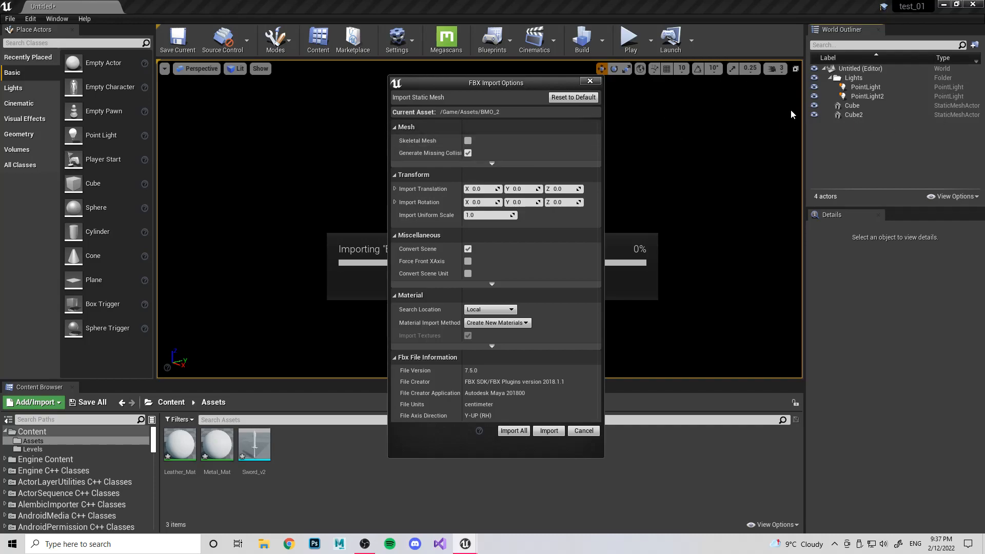
Step: Keep Skeletal Mesh disabled and enable Combine Meshes in the advanced mesh options for the BMO_2 import
left_click(468, 142)
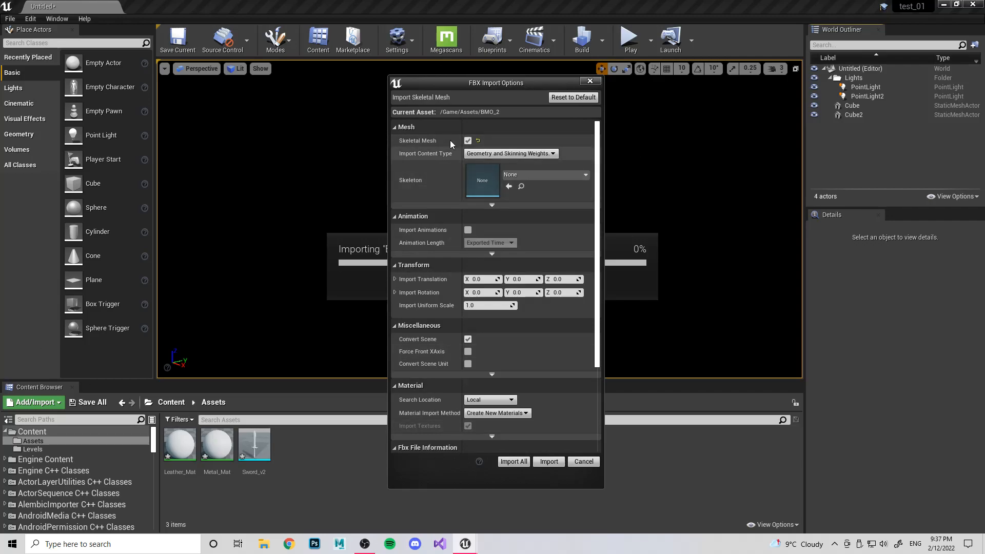
left_click(469, 141)
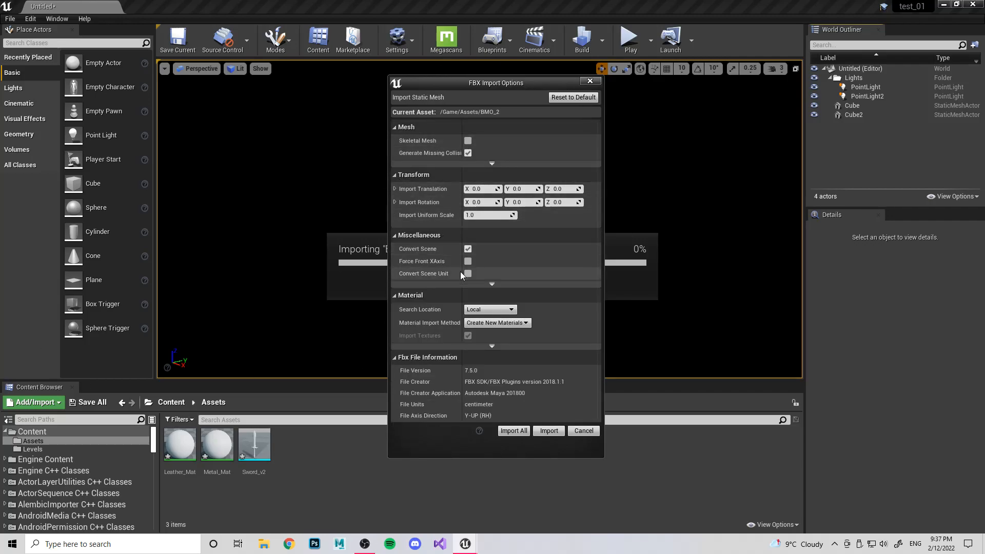
left_click(466, 163)
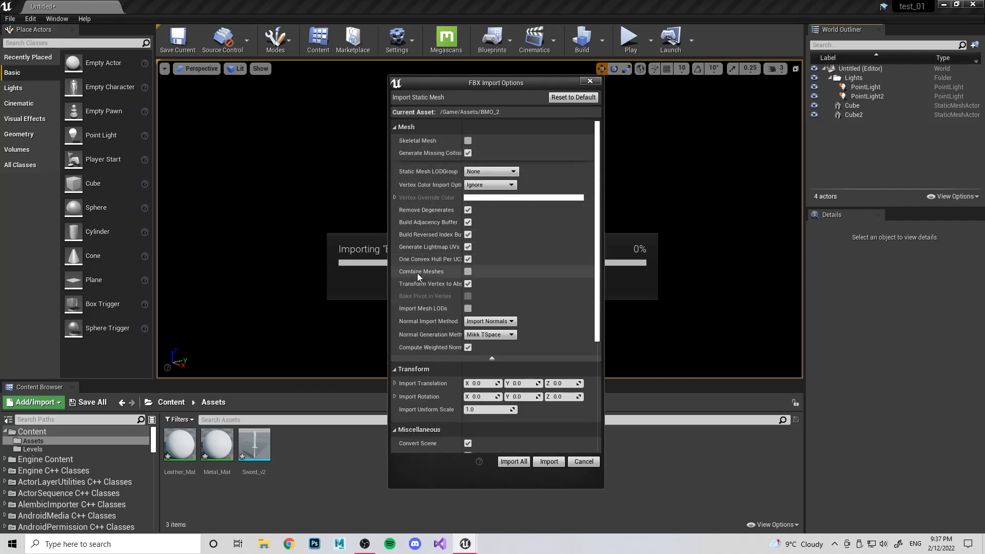
left_click(468, 272)
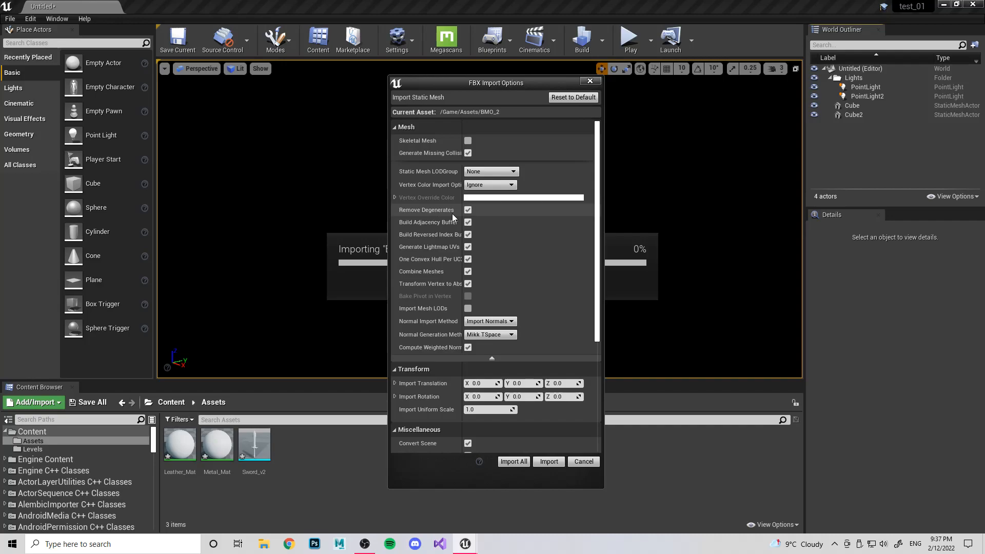
Step: Review the mesh, transform, miscellaneous and material sections of the FBX import options
scroll(452, 214, "down", 3)
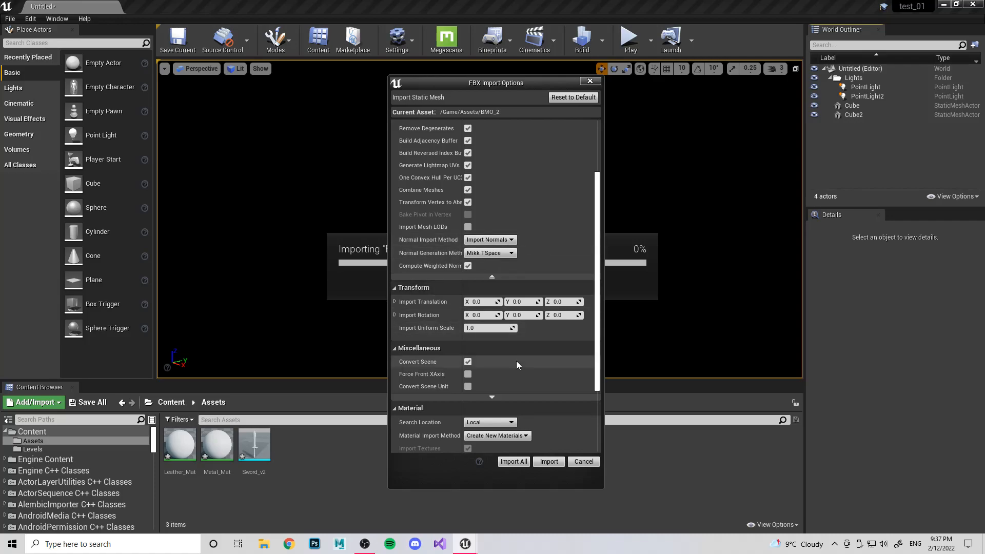
scroll(462, 225, "down", 2)
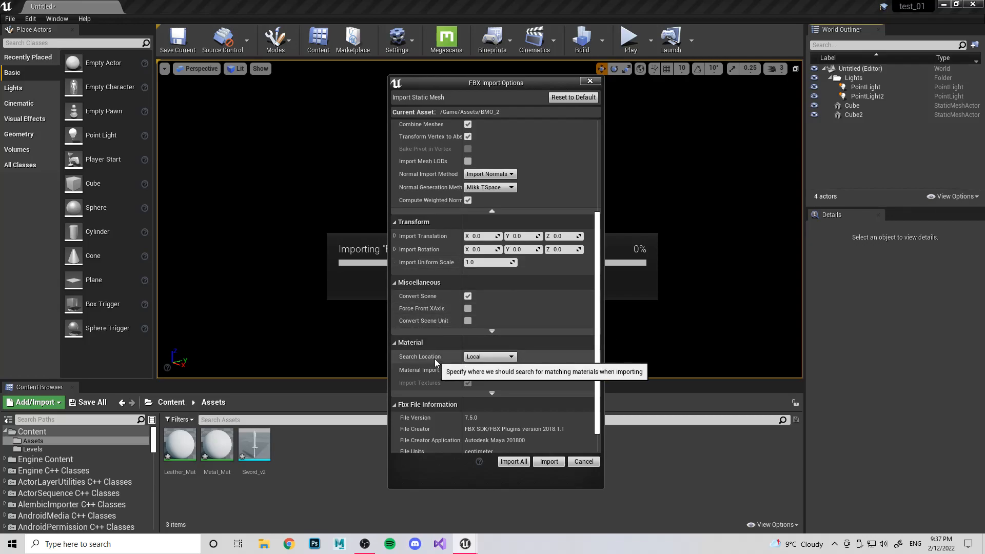
scroll(435, 359, "down", 1)
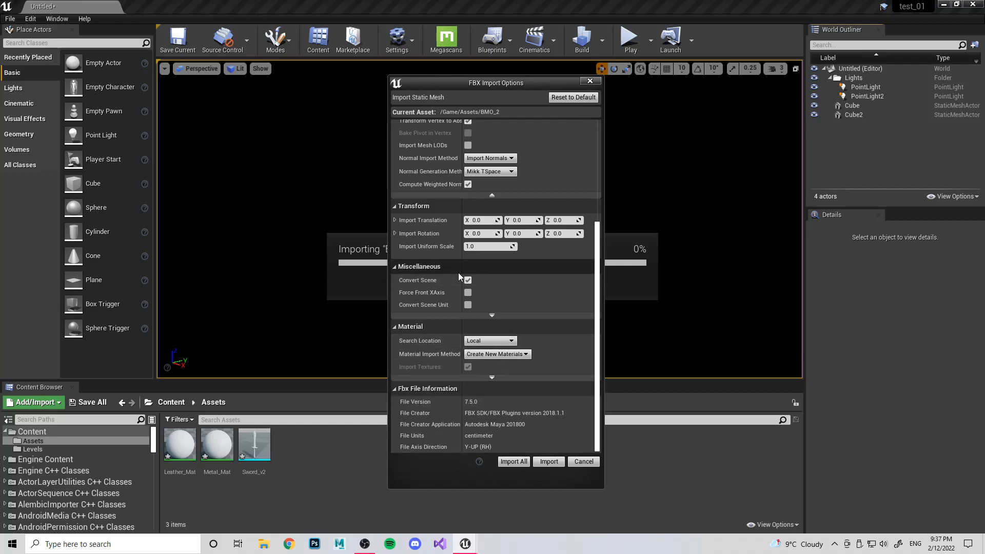
scroll(451, 264, "up", 2)
scroll(451, 257, "up", 6)
scroll(462, 257, "down", 8)
left_click(445, 320)
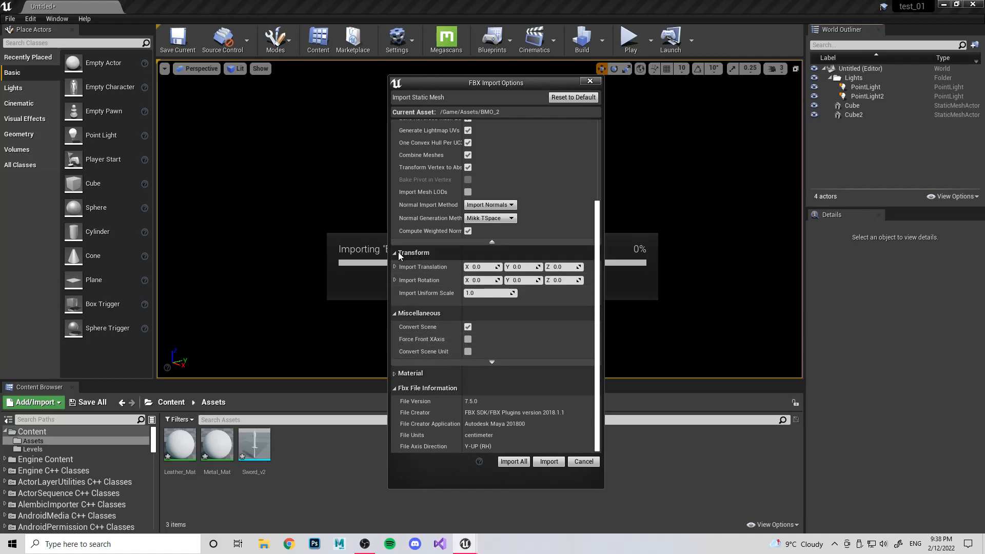
scroll(397, 253, "up", 2)
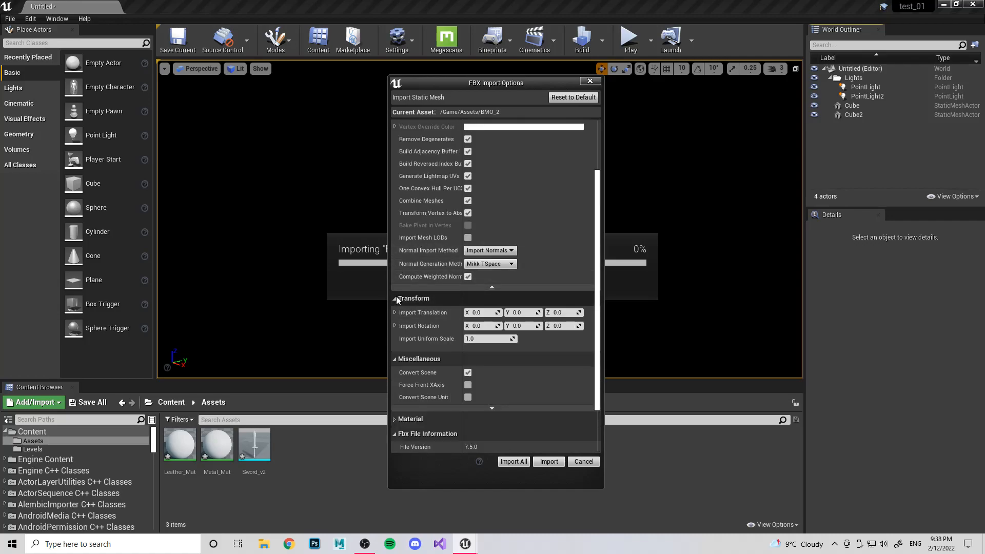
scroll(420, 318, "up", 1)
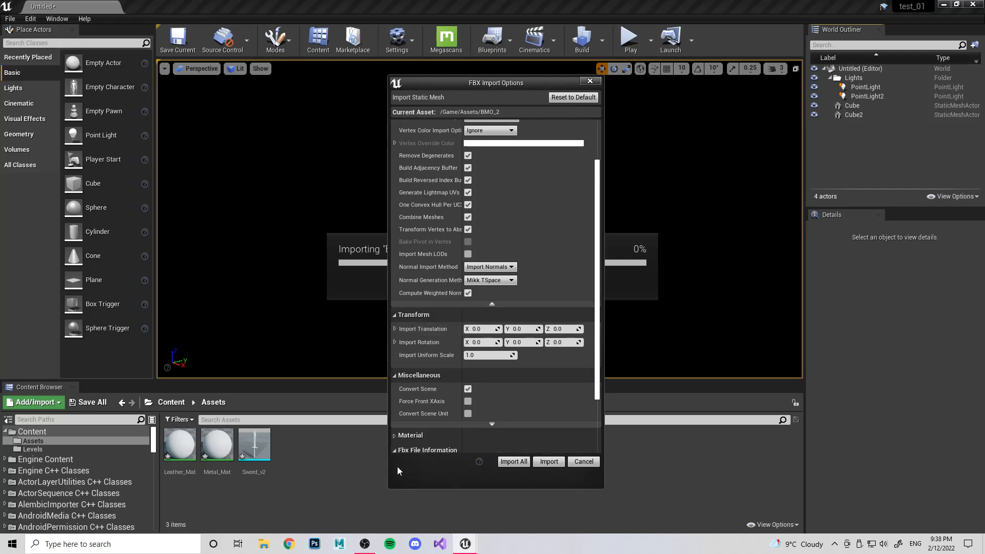
left_click(406, 435)
scroll(431, 410, "down", 3)
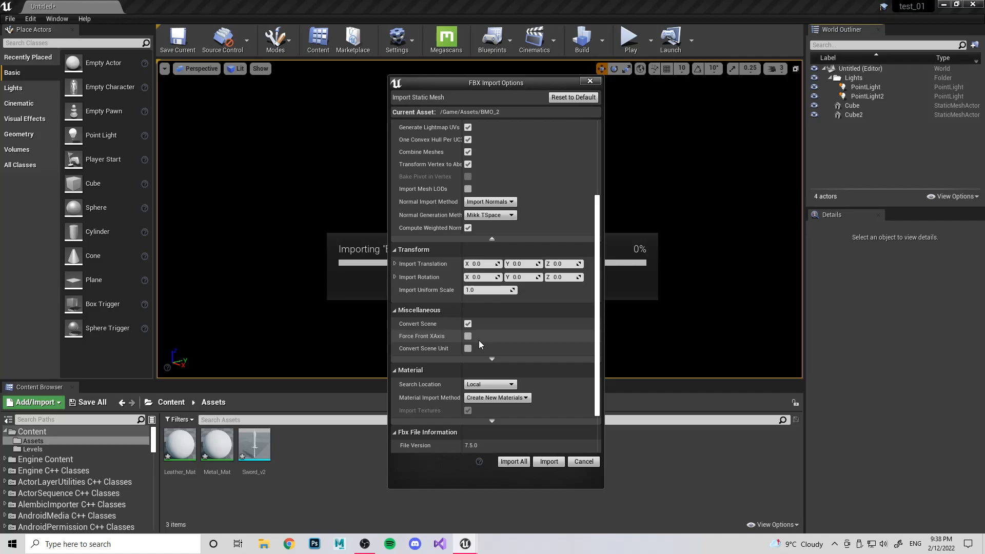
Step: Examine the Convert Scene setting, the Import Translation axis values and the advanced miscellaneous import options
left_click(468, 324)
scroll(469, 326, "up", 5)
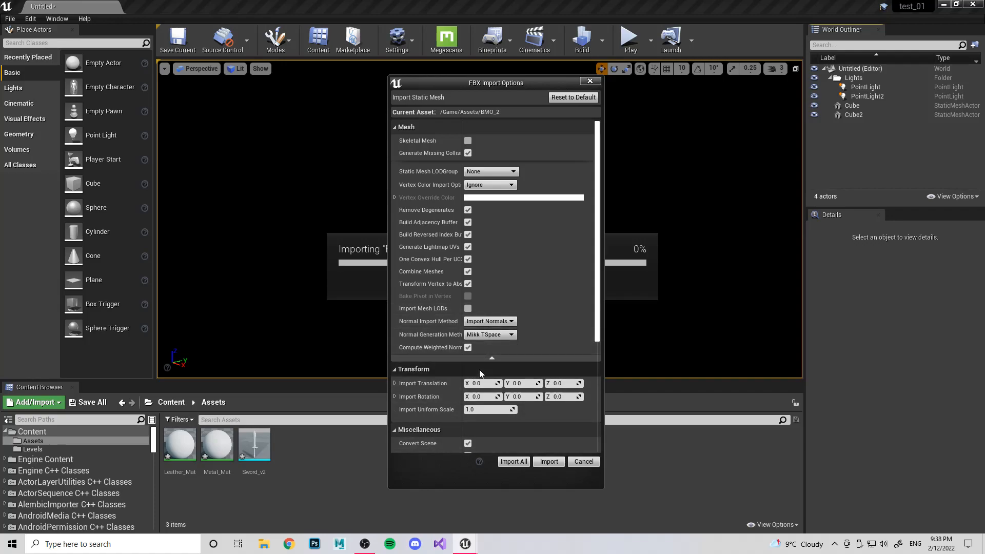
left_click(394, 383)
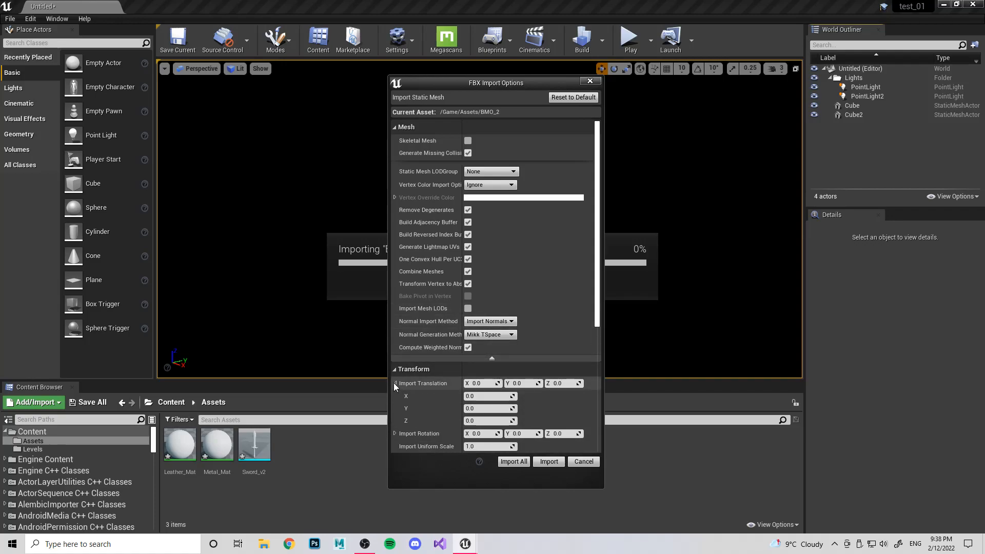
scroll(400, 385, "down", 2)
scroll(408, 384, "down", 6)
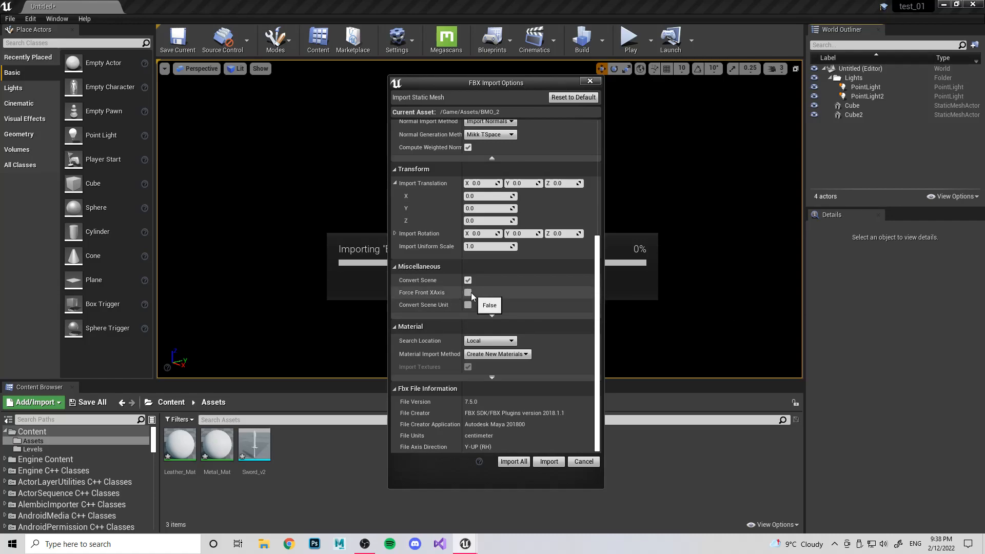
left_click(478, 317)
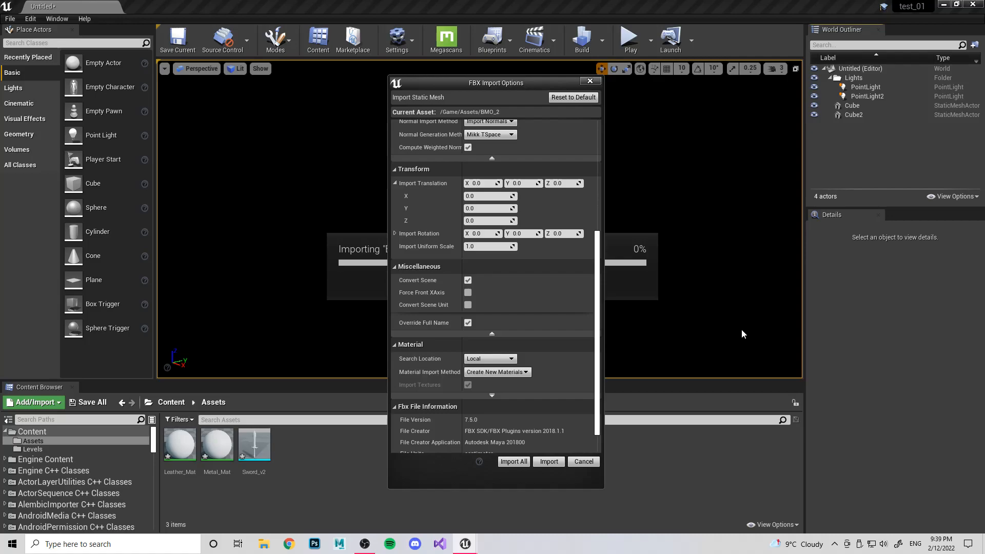
left_click(494, 334)
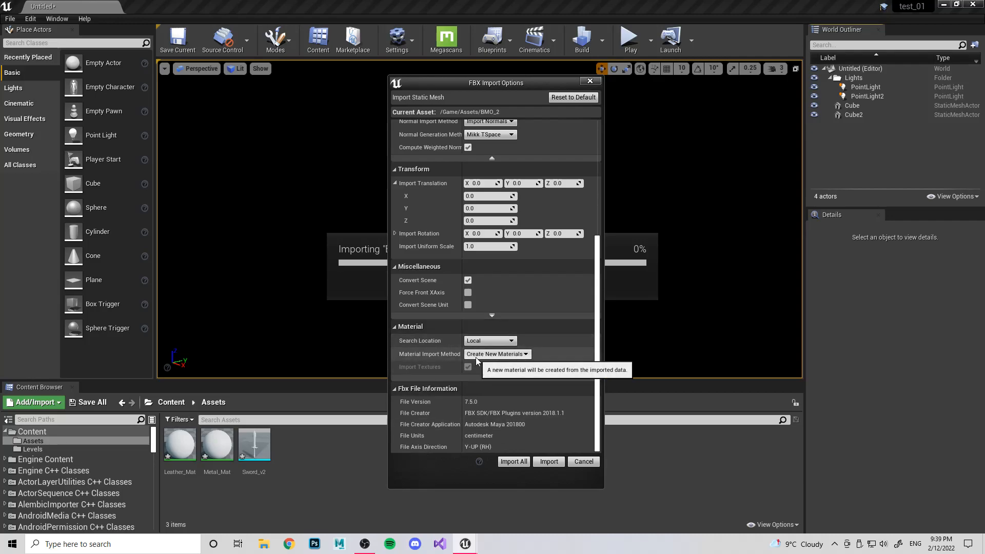
Step: Try the Do Not Create Material import method with Import Textures disabled, and restore texture import and Create New Materials
left_click(511, 342)
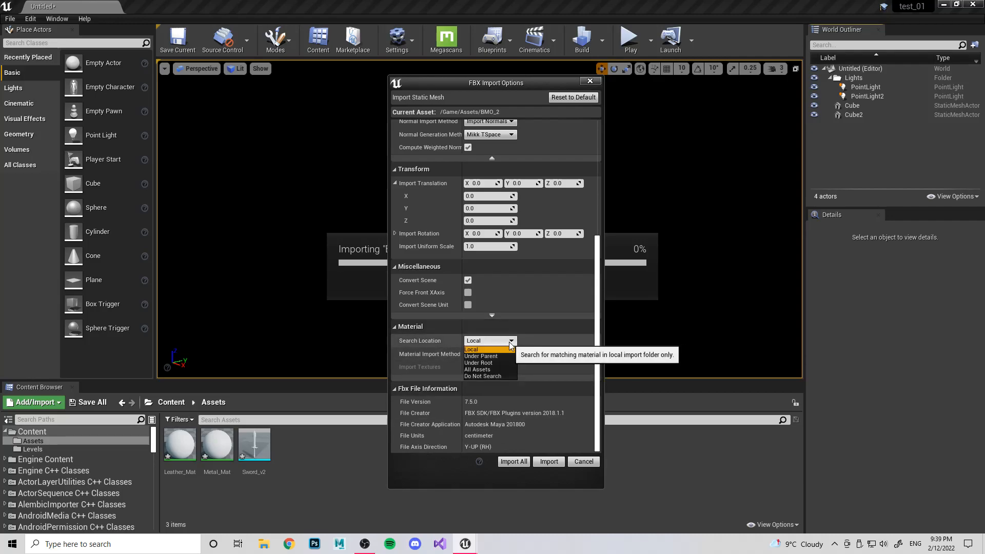
left_click(510, 342)
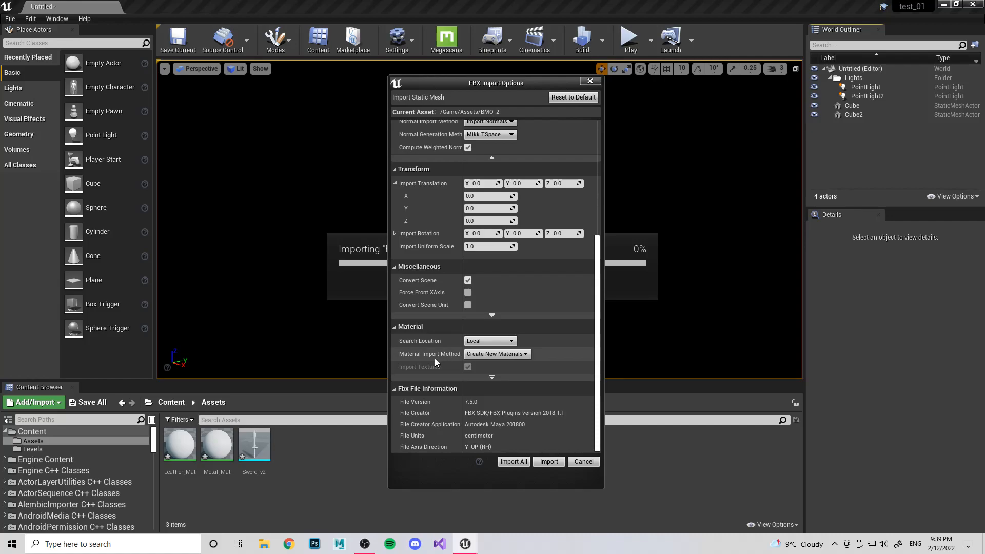
left_click(503, 355)
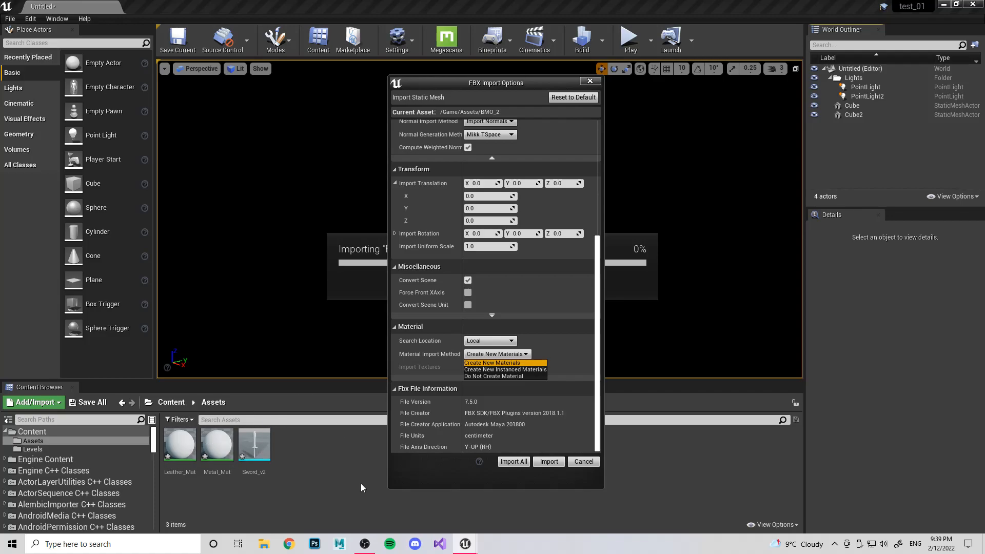
left_click(494, 377)
left_click(468, 368)
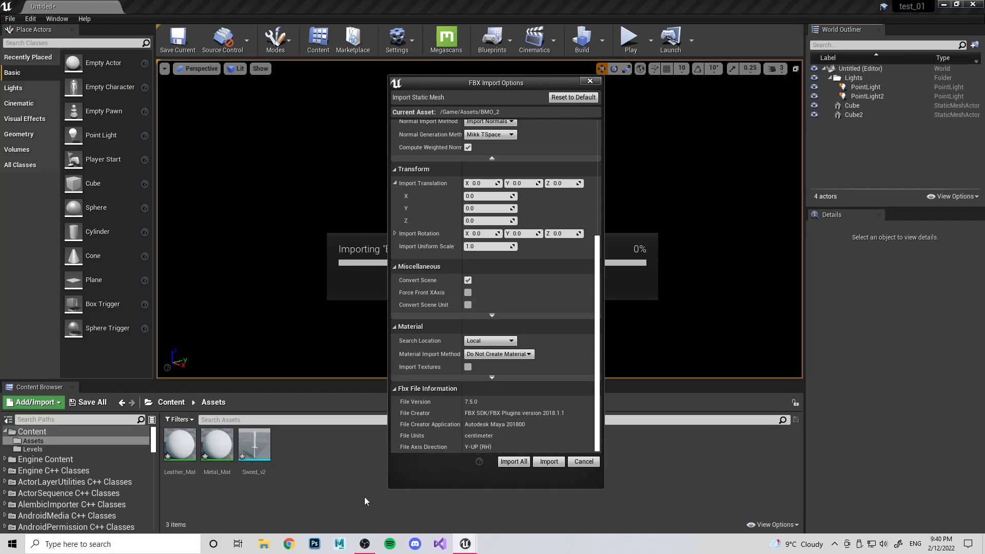
left_click(468, 367)
left_click(497, 354)
left_click(505, 371)
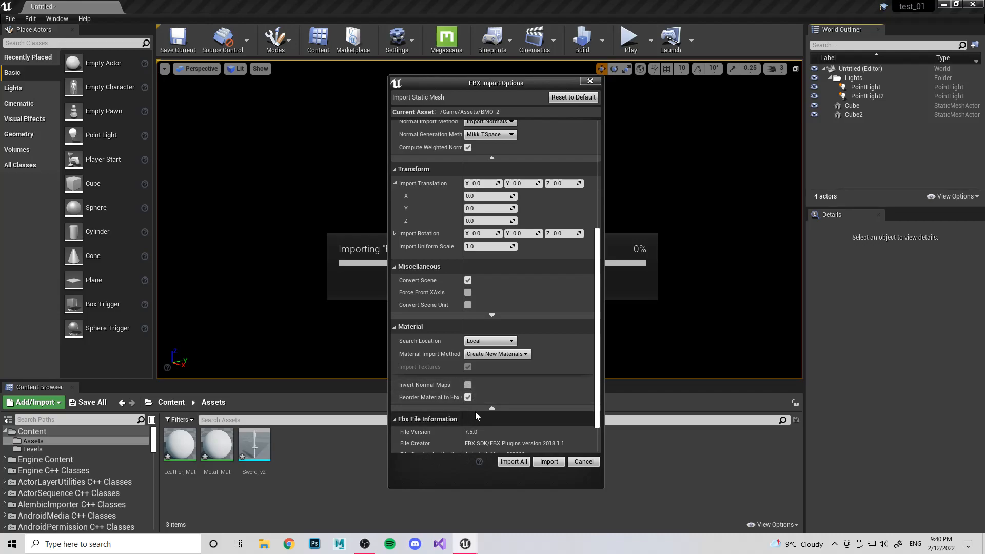
left_click(491, 407)
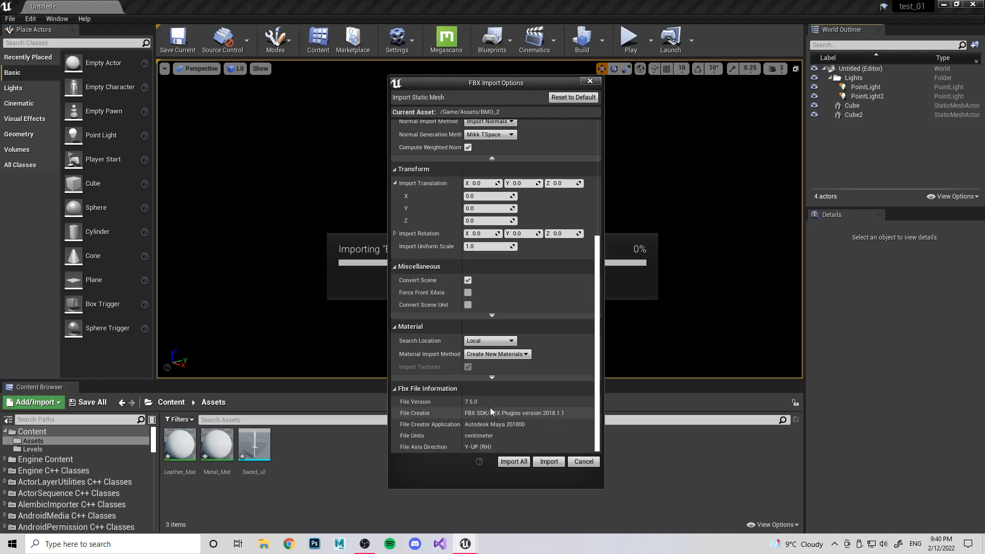
Step: Complete the BMO_2 import with all its assets, and place the mesh near the cubes, rotated about 166° around Z
left_click(514, 461)
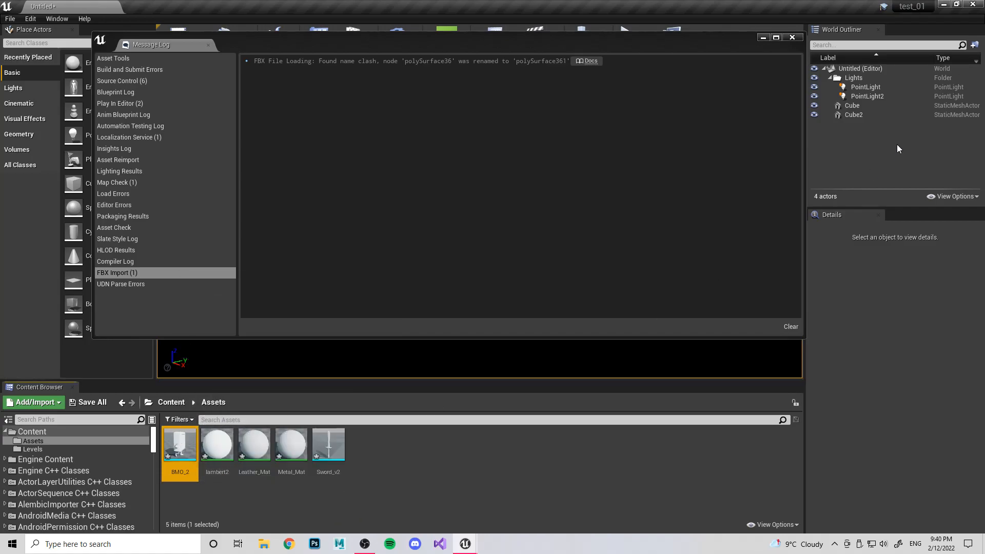
left_click(792, 37)
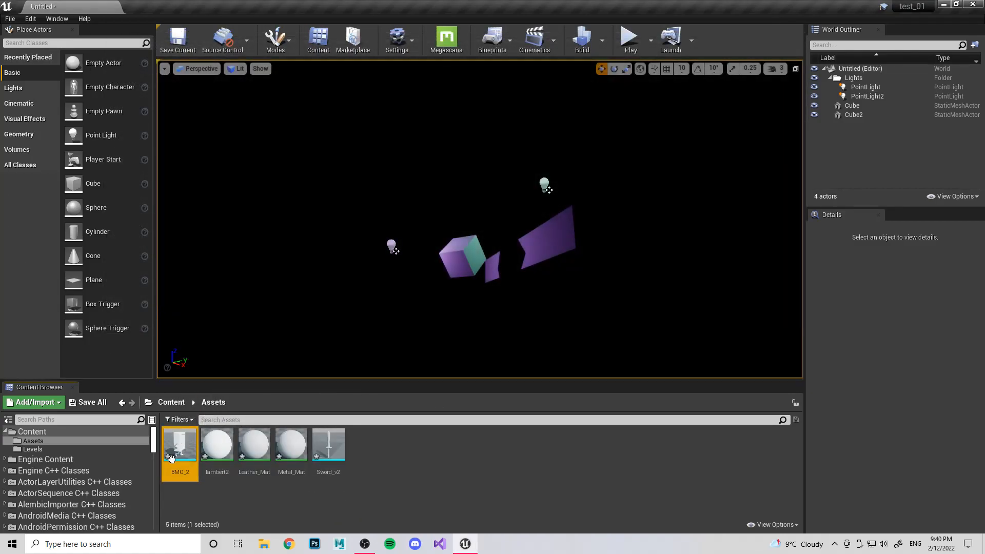
left_click_drag(233, 304, 624, 262)
key("e")
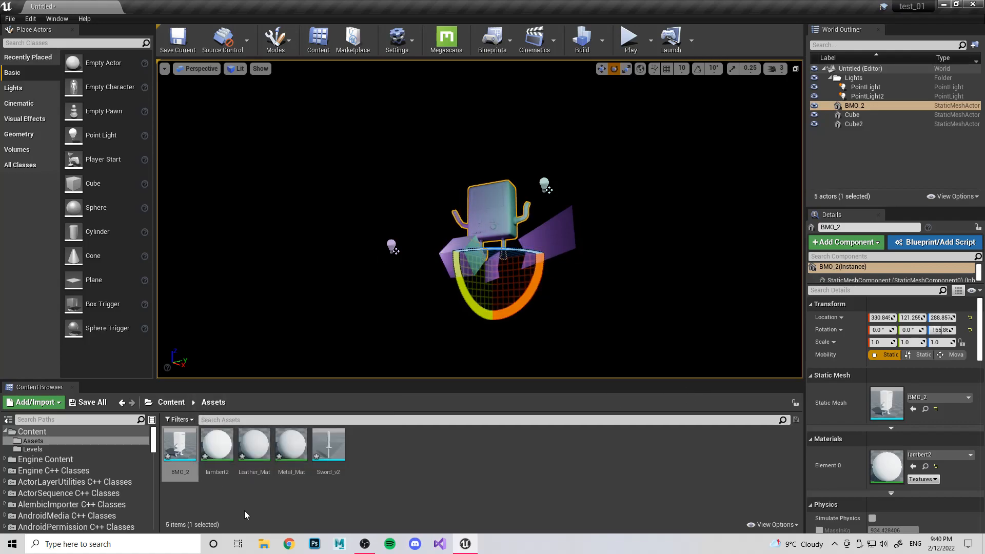
Step: Import BMO_1 from File Explorer's 2.FBX_OBJ\Adventure_Time folder into the project's Assets folder with the existing import options
left_click(218, 457)
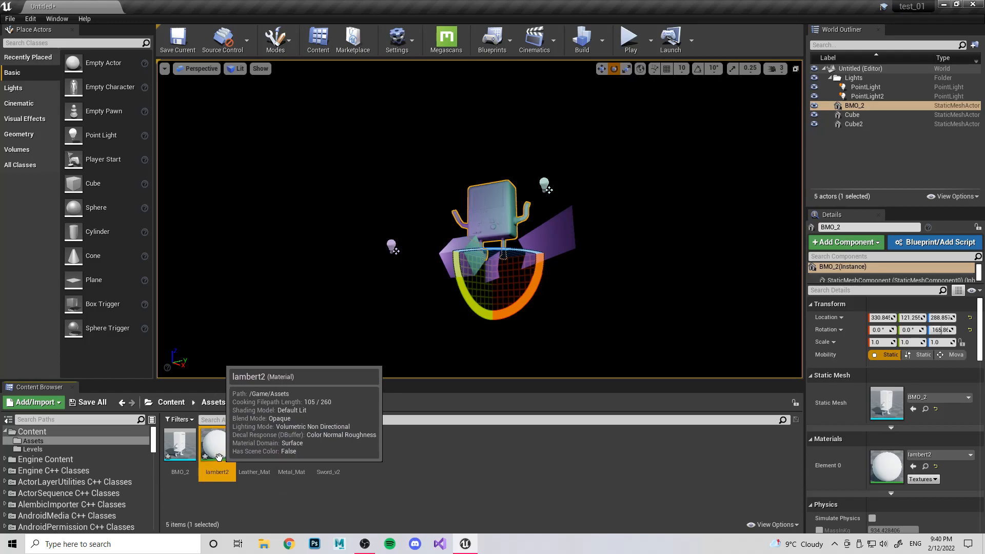
left_click(274, 510)
left_click(264, 544)
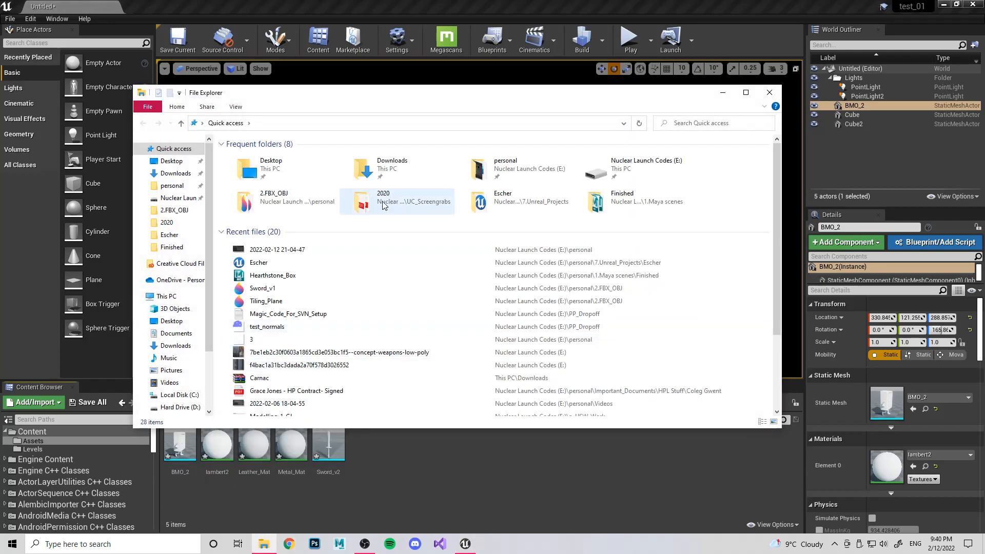
left_click(300, 211)
double_click(299, 211)
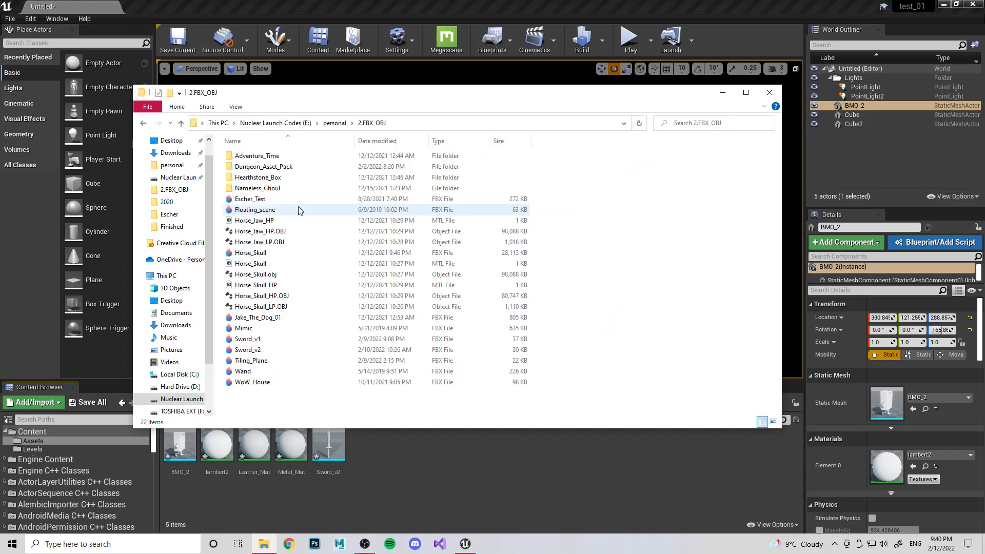
double_click(254, 158)
left_click_drag(253, 158, 425, 476)
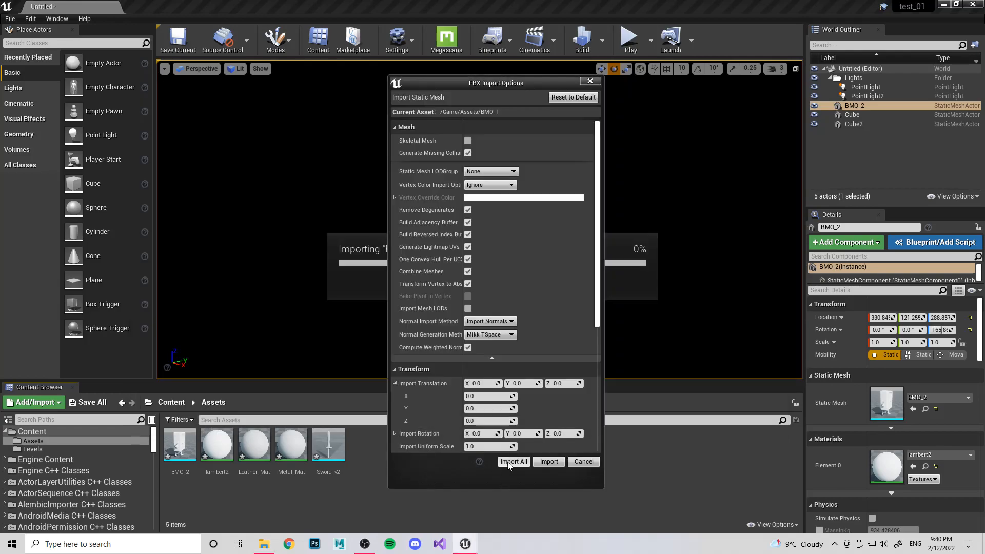
left_click(507, 462)
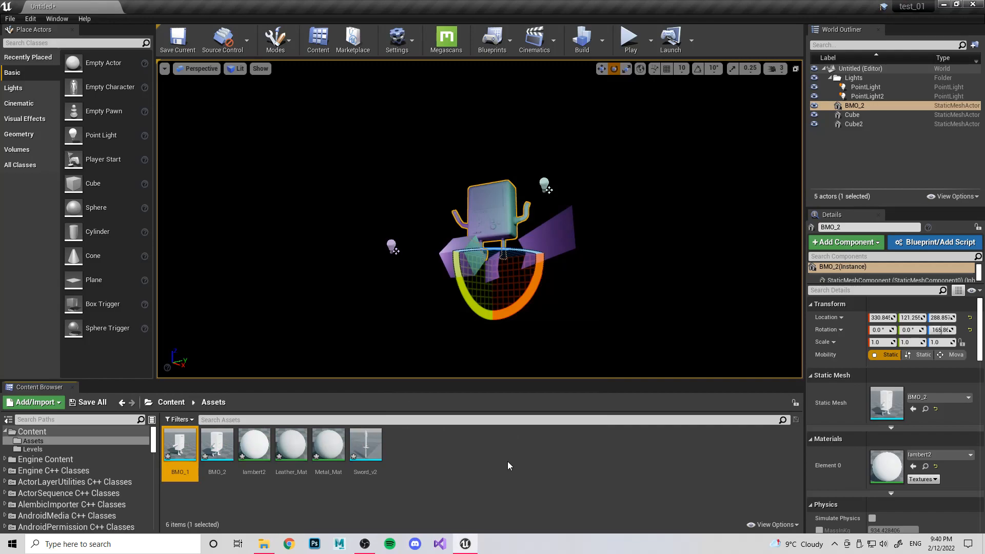
Step: Force delete the lambert2 material from the Assets folder
left_click(218, 451)
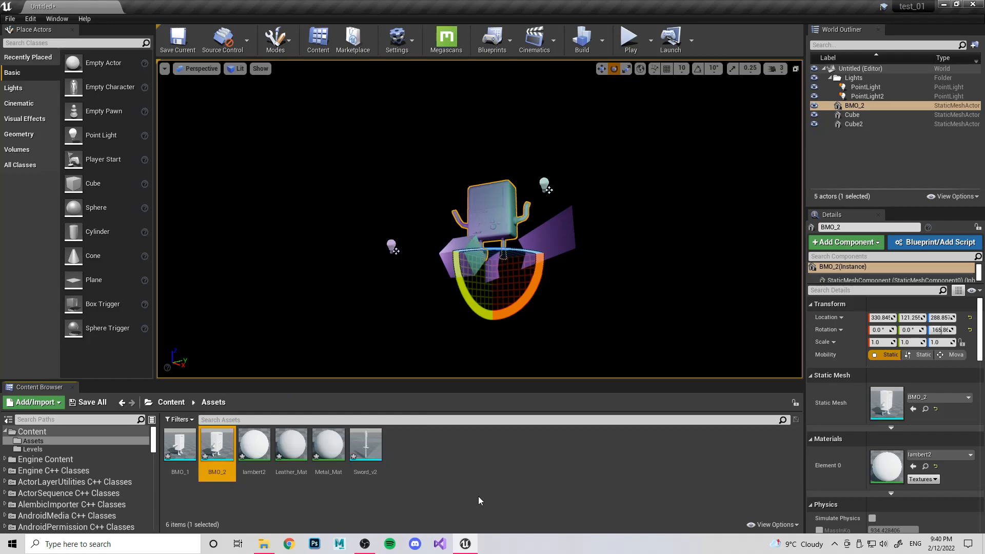
left_click(534, 494)
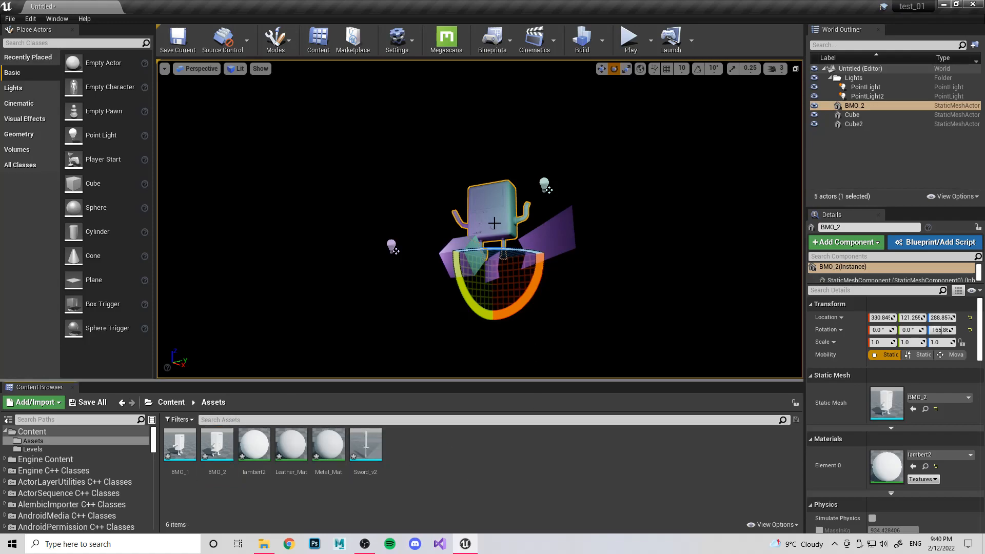
left_click(213, 450)
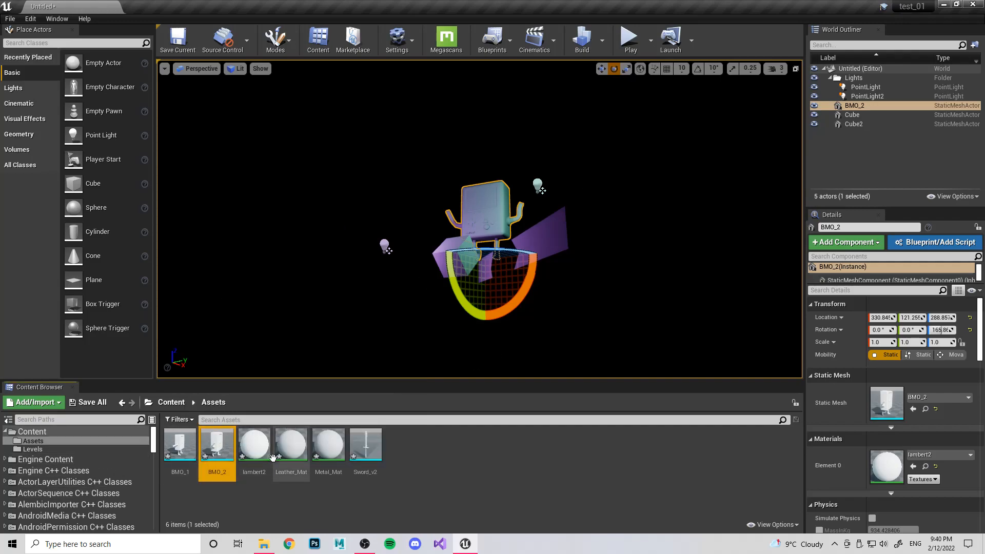
mouse_move(246, 443)
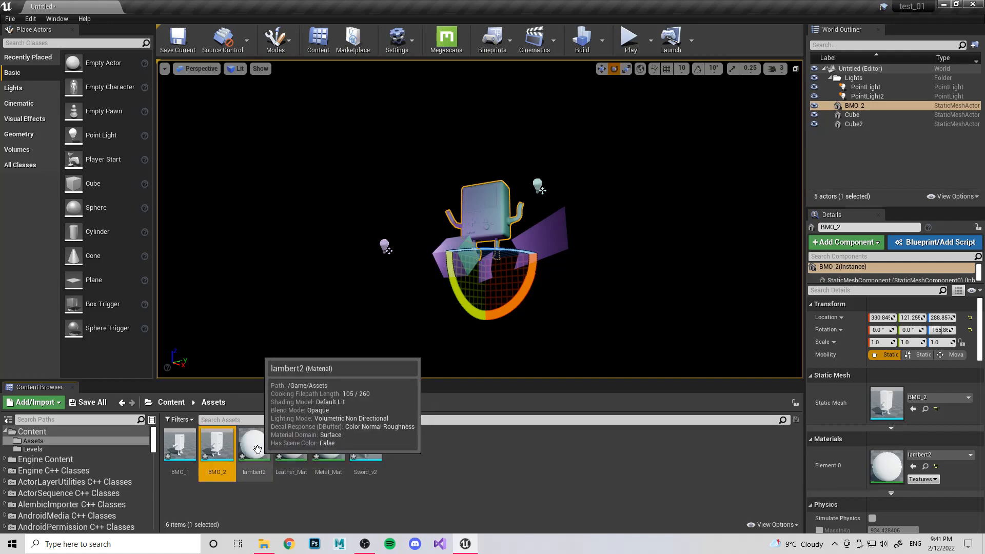
left_click(258, 450)
key("Delete")
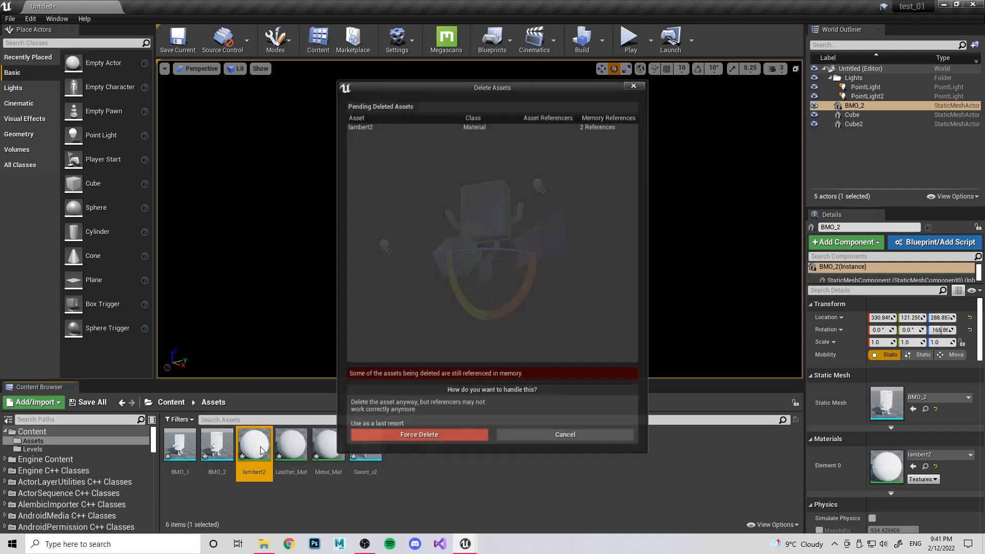
left_click(412, 437)
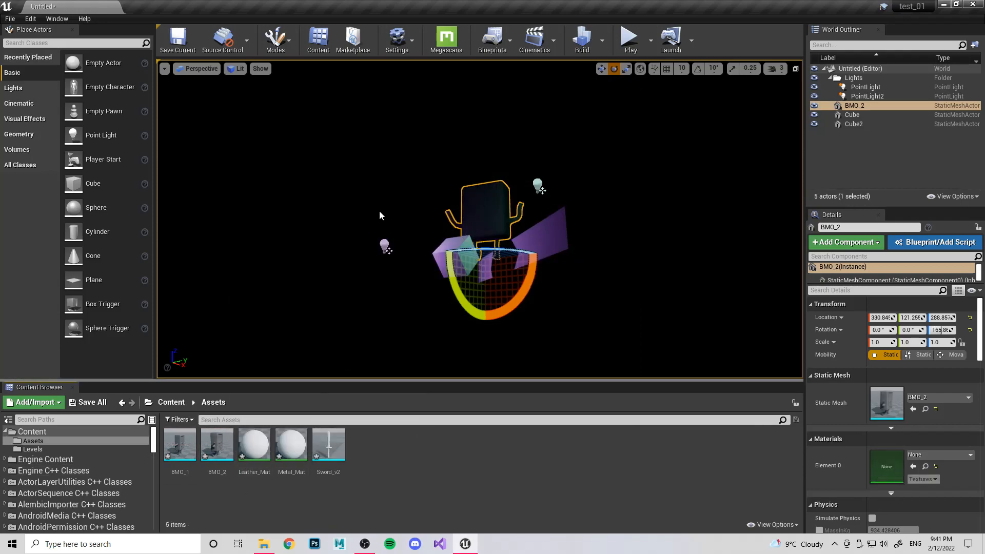
Step: Undo and redo the placement of BMO_2 in the level, and rotate the mesh about 160° around Z
mouse_move(224, 429)
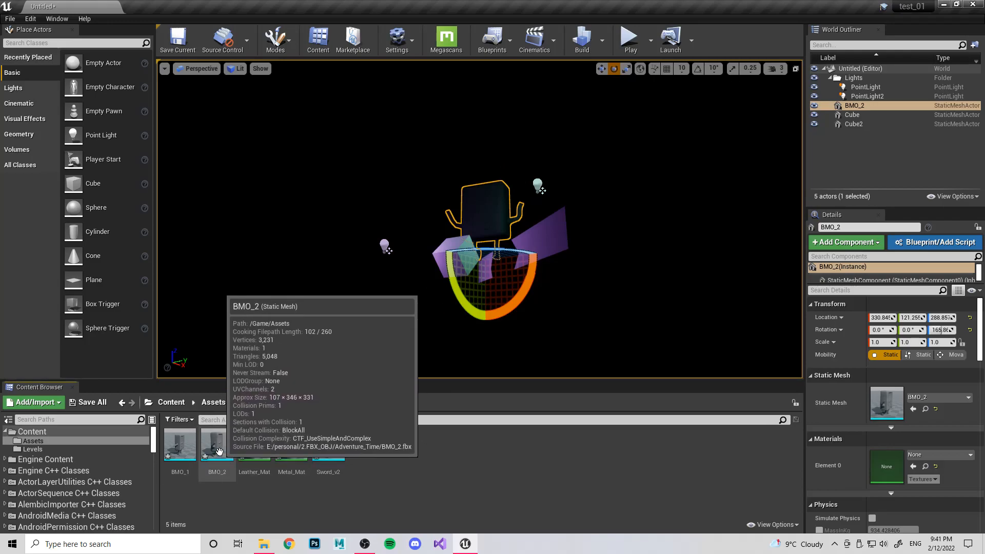
key("ctrl+z")
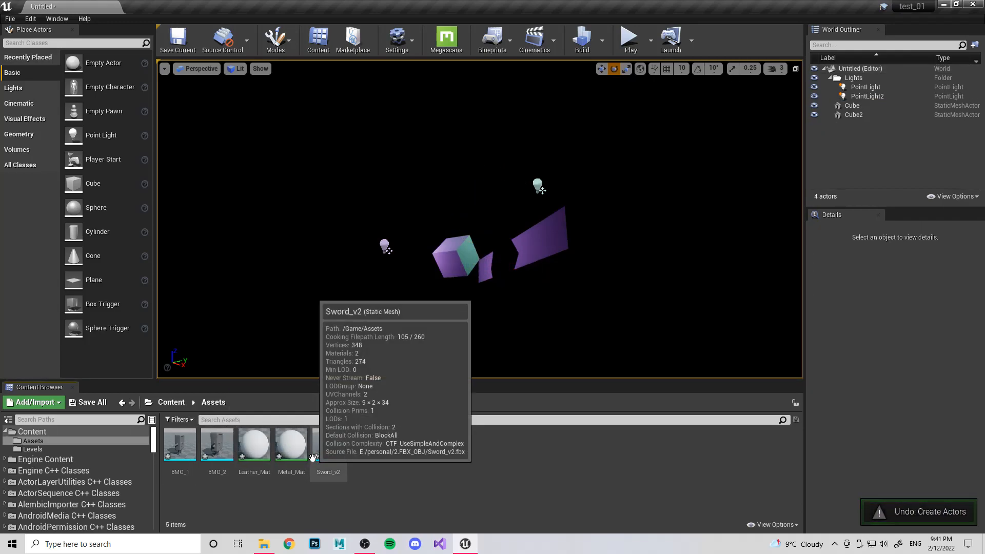
key("ctrl+y")
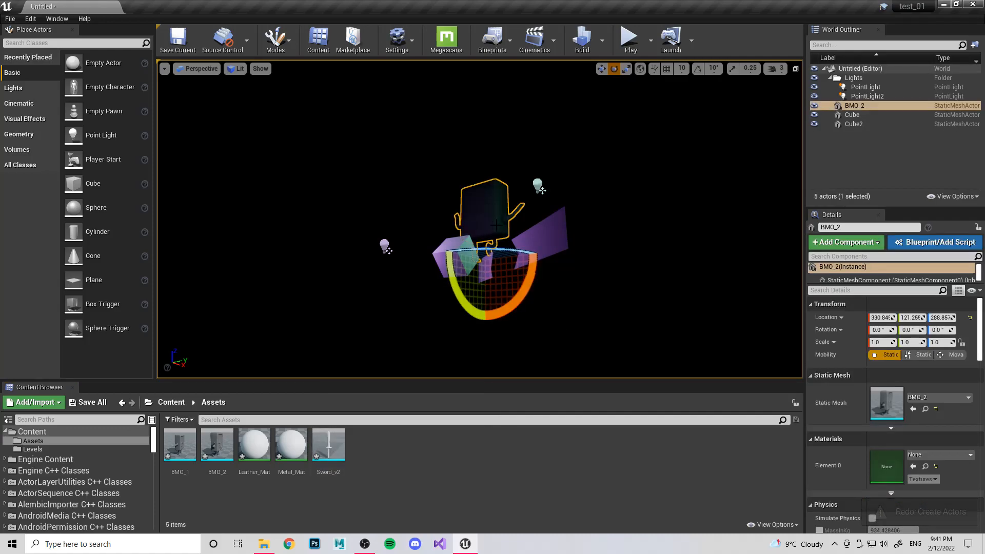
left_click_drag(514, 248, 595, 249)
Step: Apply Metal_Mat to the BMO_2 mesh in the level, and clear its Element 0 material slot
mouse_move(291, 444)
left_mouse_down()
mouse_move(505, 190)
mouse_move(485, 222)
left_mouse_up()
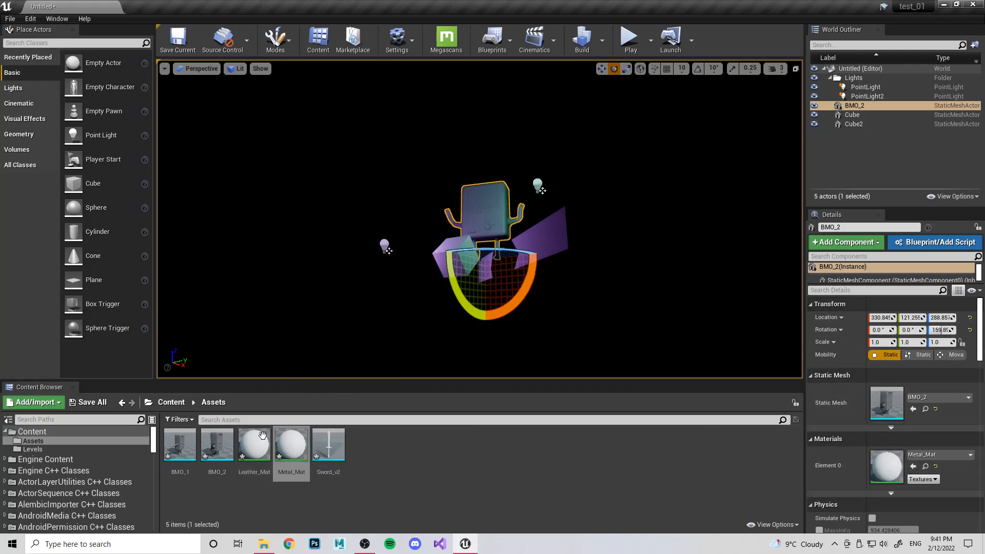
left_click(854, 108)
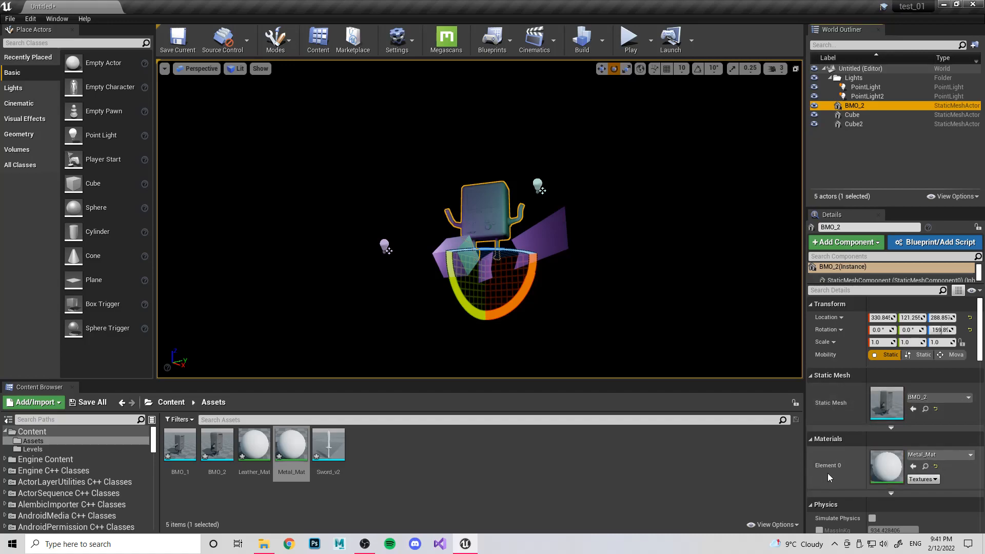
left_click(969, 455)
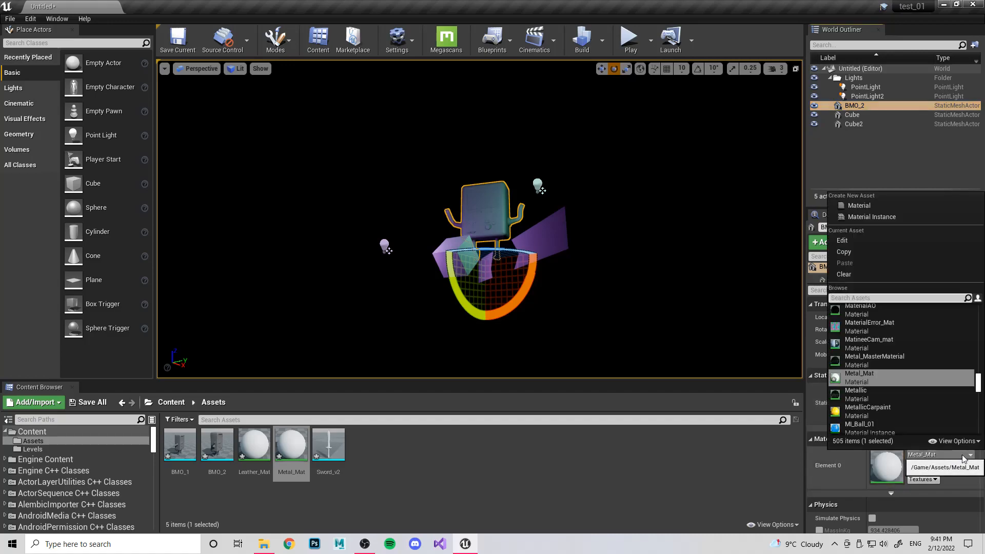
left_click(847, 275)
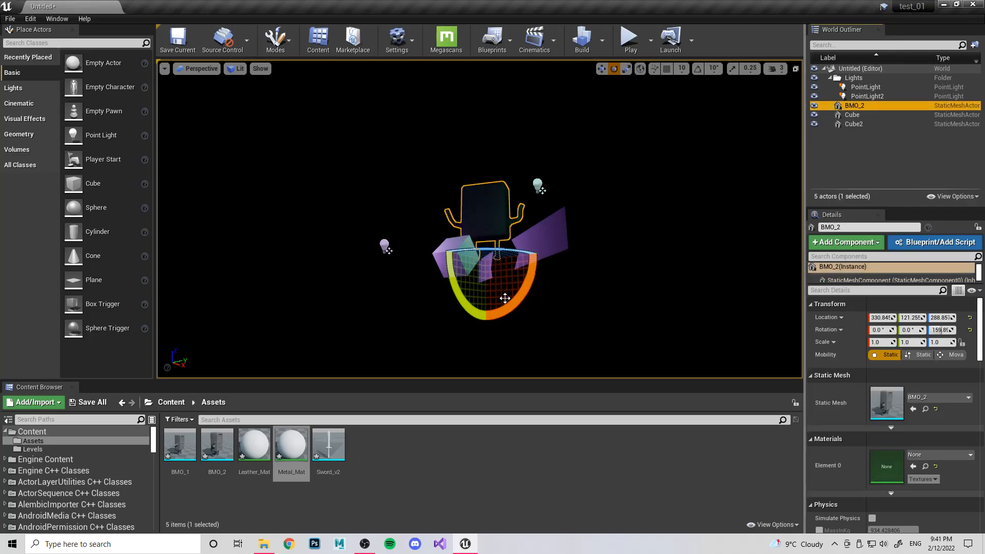
Step: Inspect BMO_2's surface without a material in the Unlit view mode, and return the viewport to Lit
left_click(236, 69)
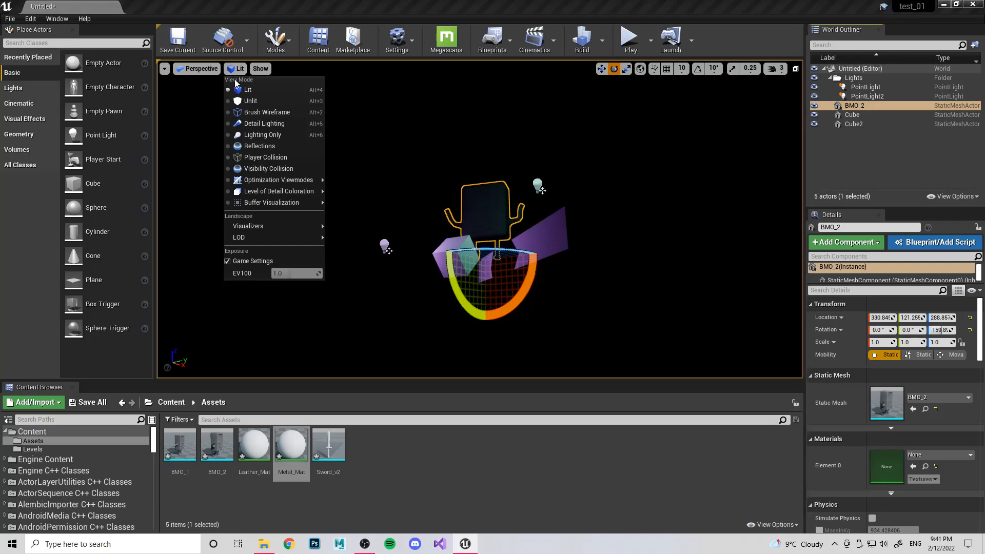
left_click(239, 101)
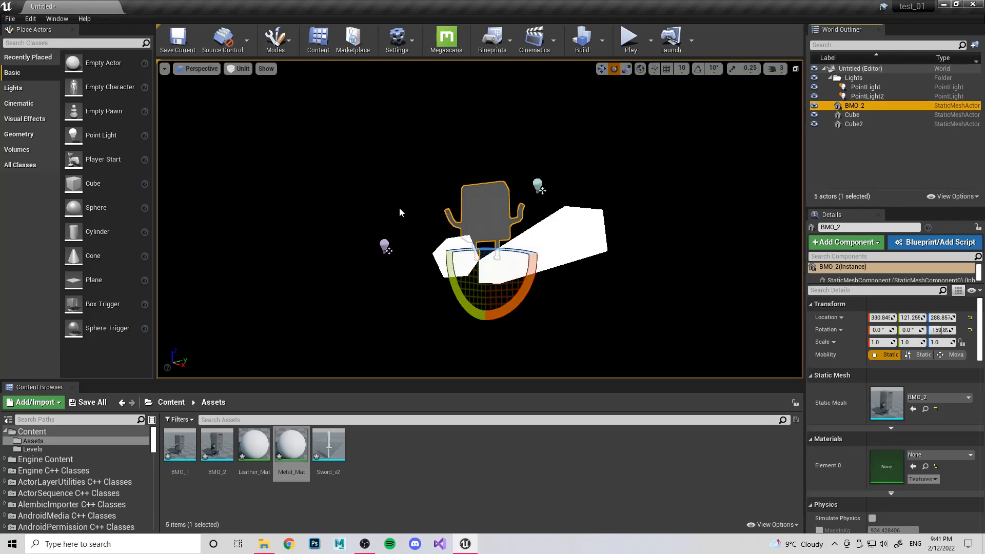
scroll(470, 220, "up", 10)
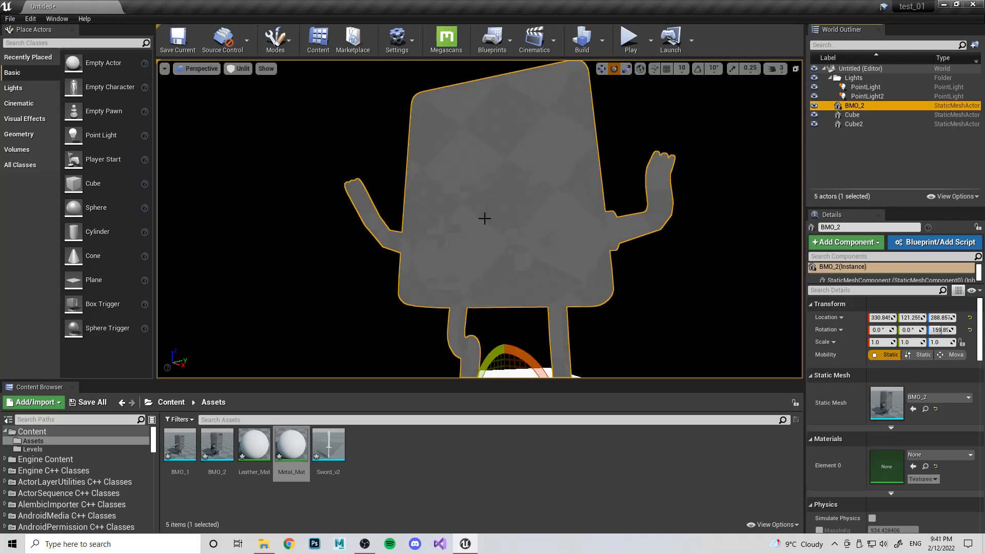
scroll(486, 222, "down", 10)
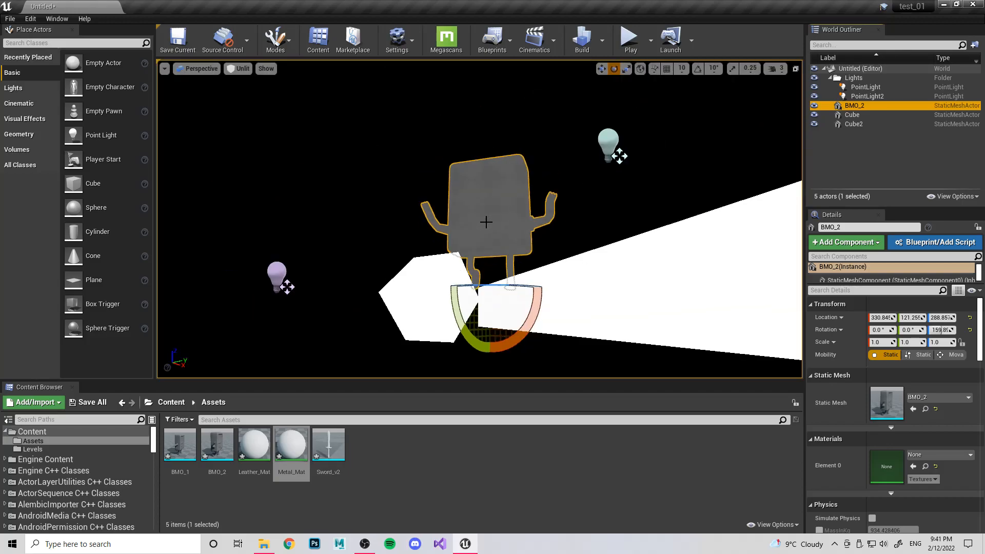
left_click(240, 69)
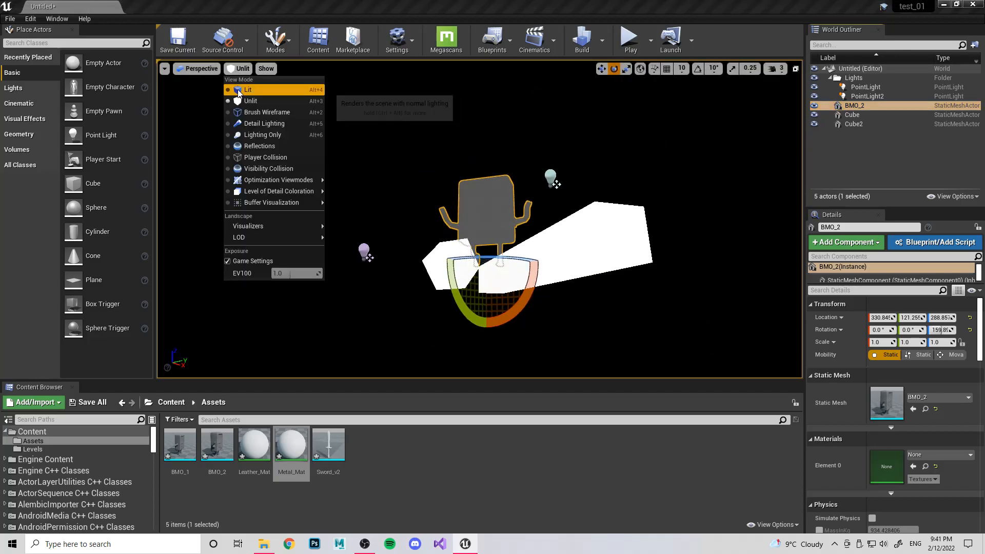
left_click(241, 90)
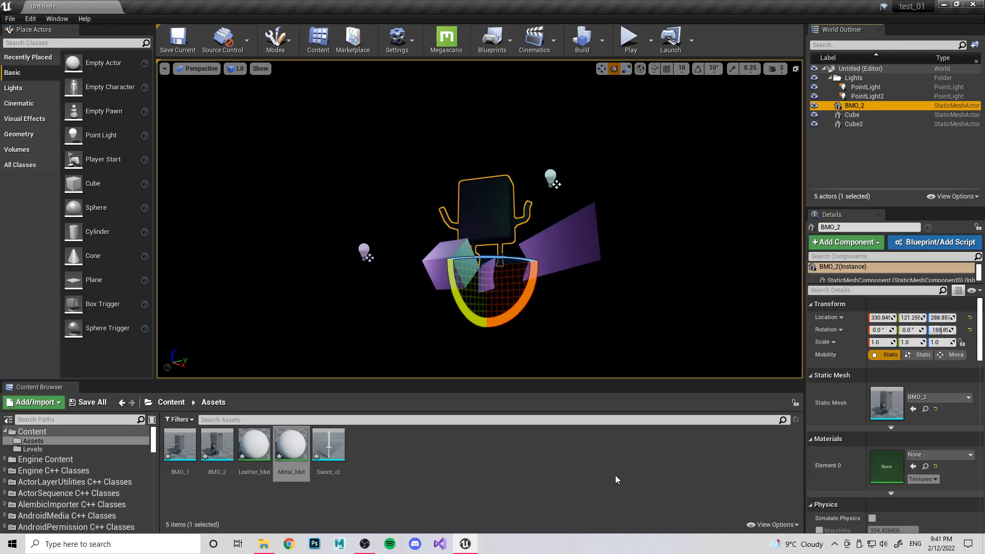
Step: Assign Metal_Mat to BMO_2's Element 0 material slot, and replace it with Leather_Mat
left_click_drag(293, 455, 887, 465)
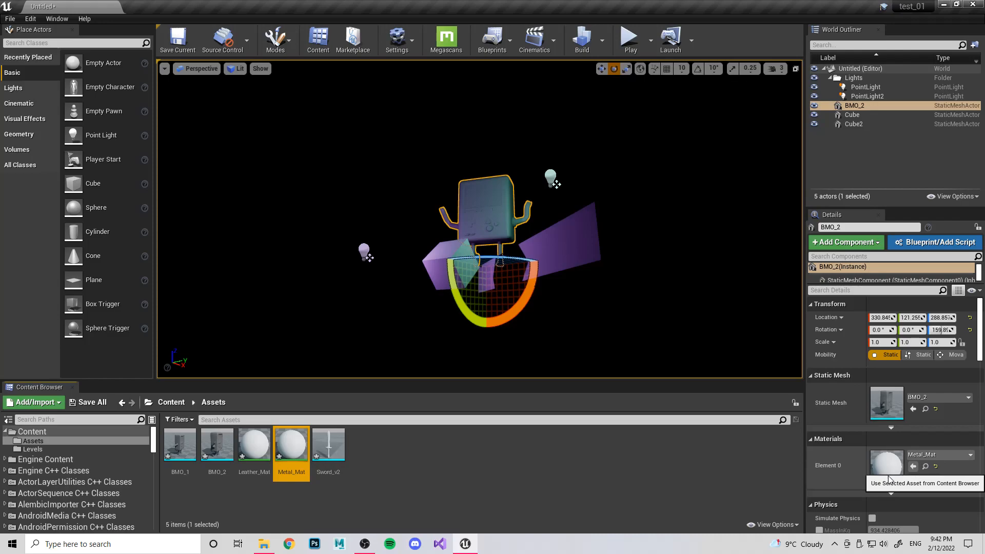
left_click(254, 446)
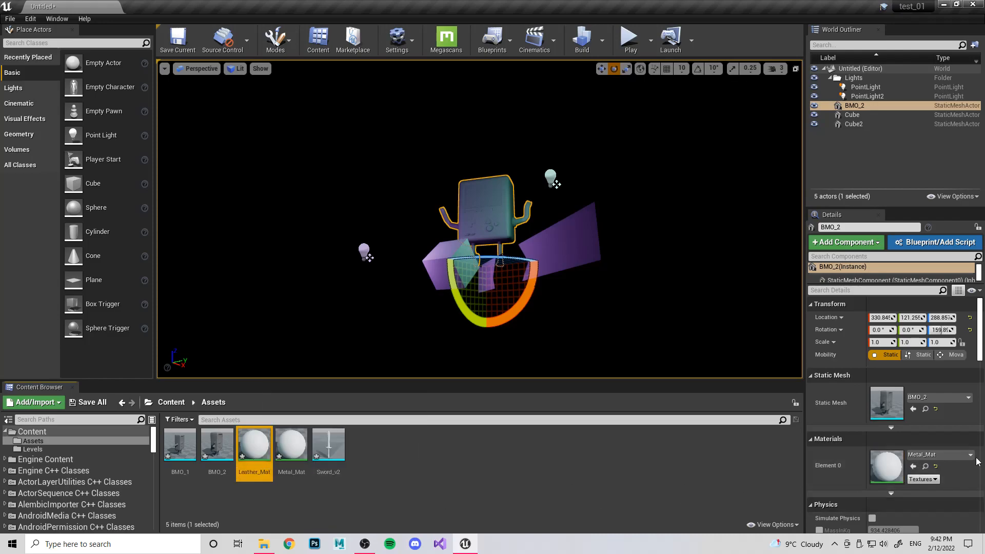
left_click(914, 467)
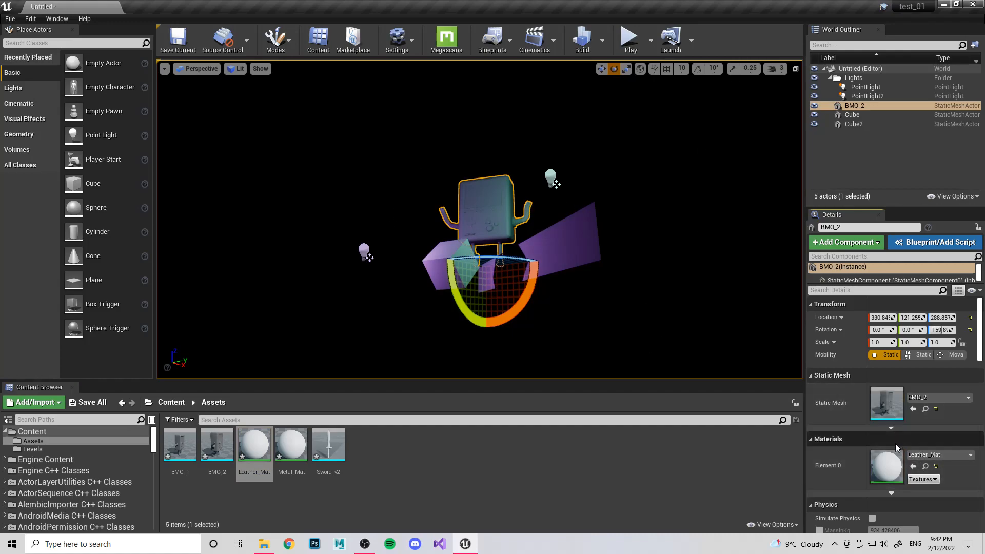
Step: Delete Sword_v2, Metal_Mat, Leather_Mat and BMO_1 from the Assets folder, keeping only BMO_2
left_click(365, 485)
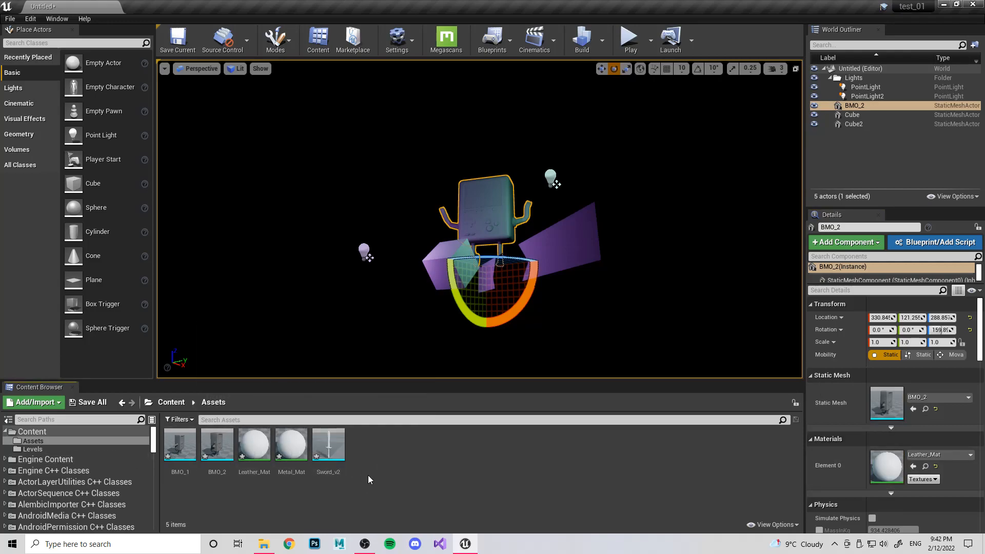
left_click(329, 446)
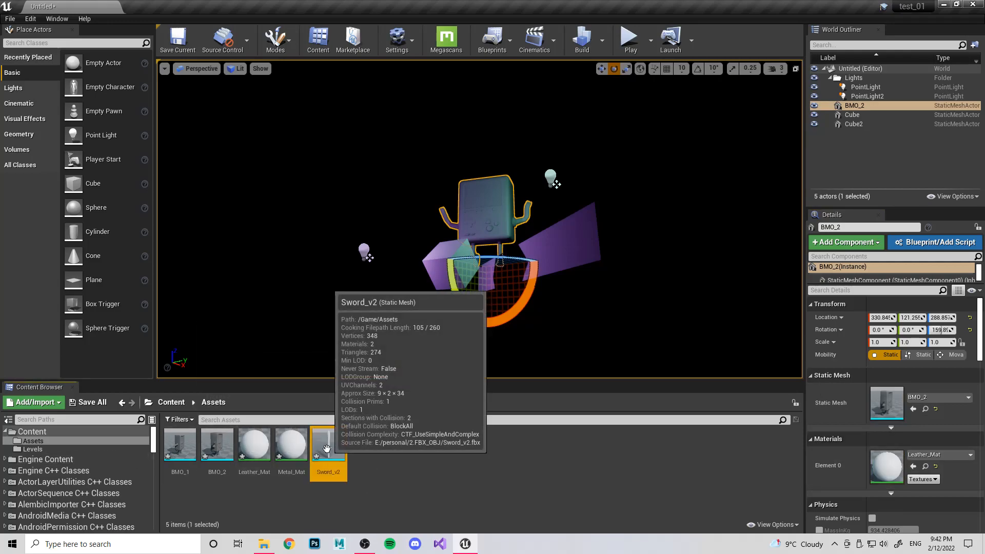
left_click(281, 449, "ctrl")
left_click(254, 447, "ctrl")
key("Delete")
left_click(457, 442)
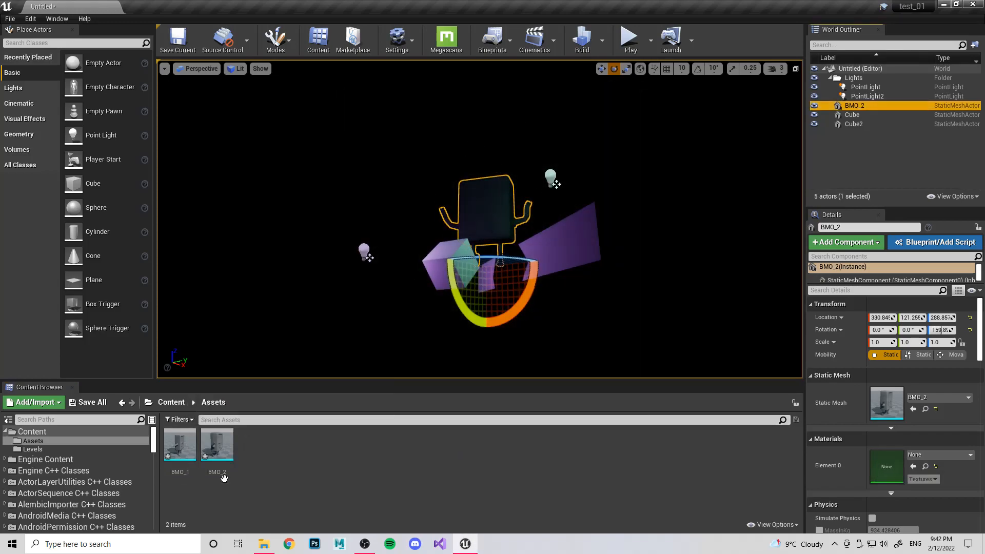
left_click(180, 452)
key("Delete")
left_click(417, 439)
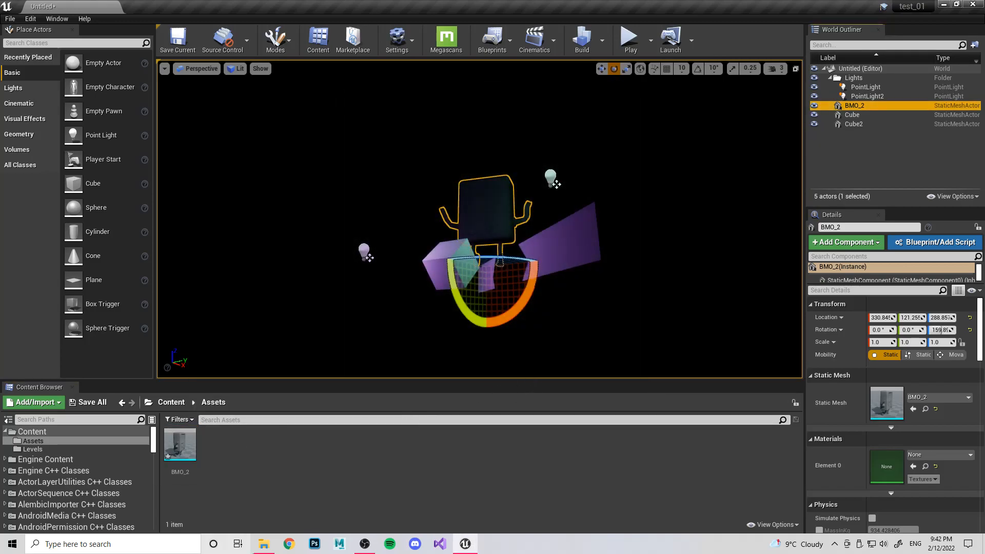
Step: Switch to File Explorer, browse to the Adventure_Time folder in personal > 3.UV_Snaps, and select the Bmo_Snap_Painted image
left_click(264, 544)
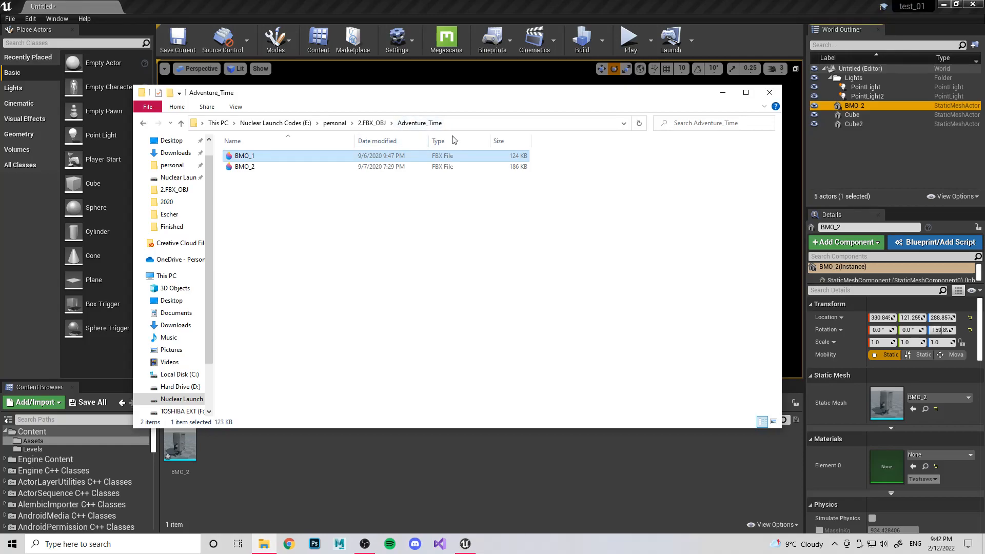
left_click(358, 123)
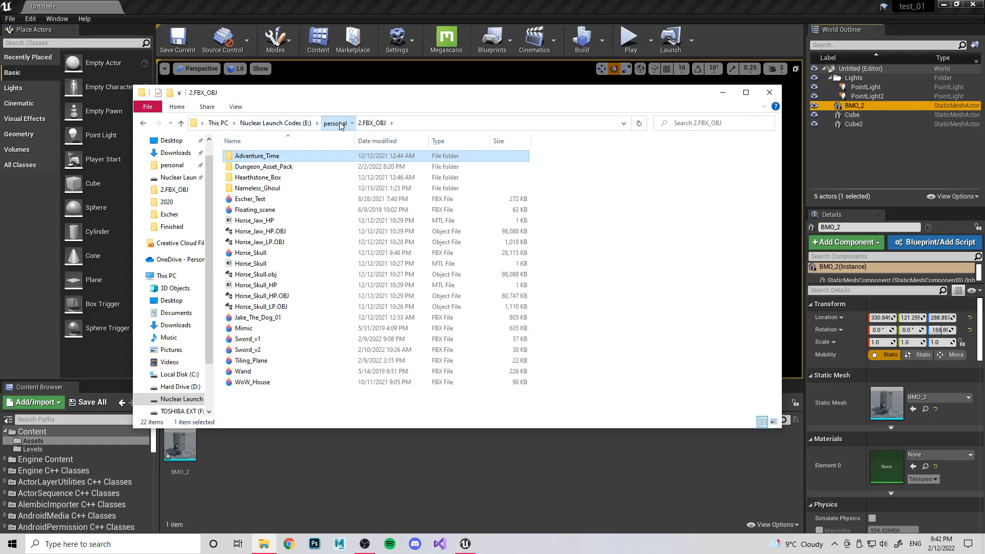
left_click(340, 126)
double_click(402, 169)
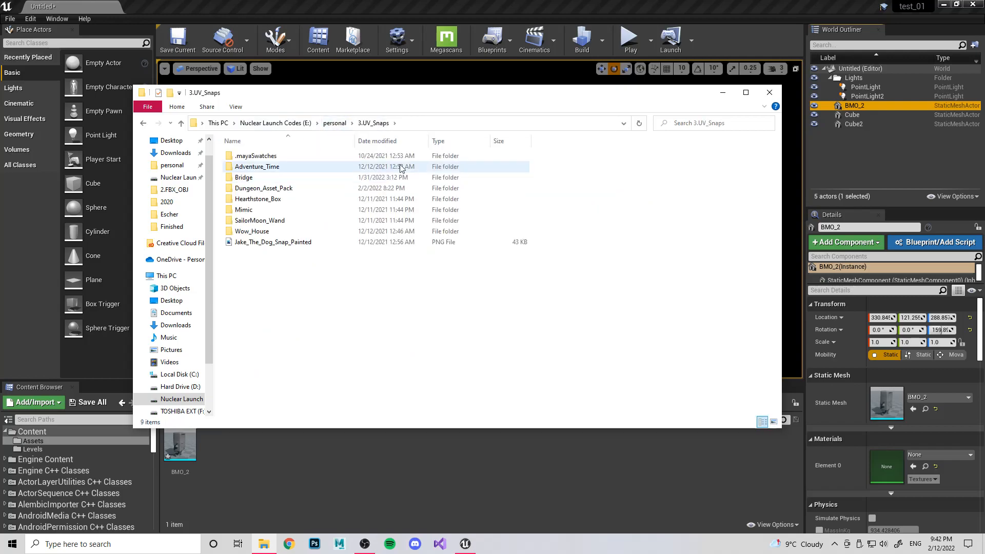
double_click(264, 167)
left_click(373, 172)
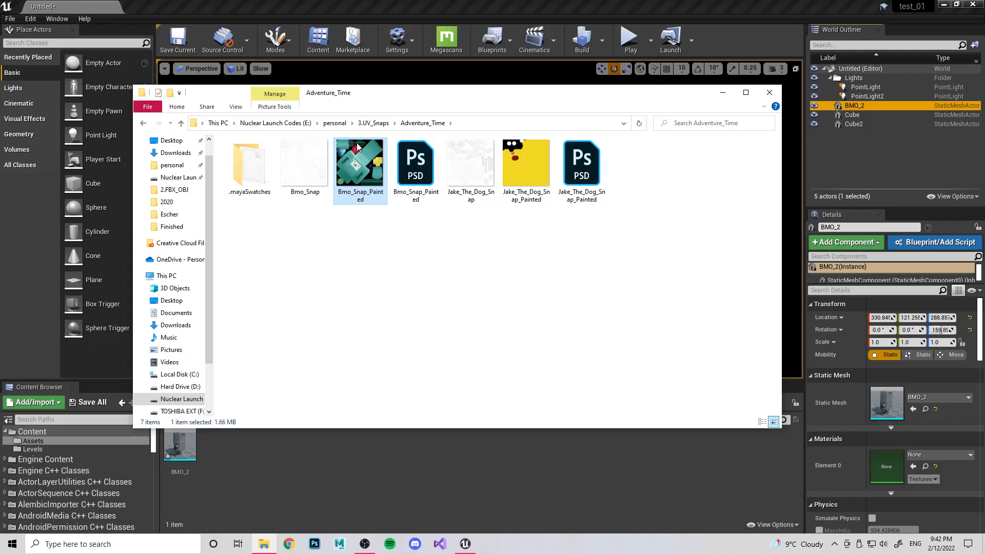
Step: Preview the Bmo_Snap_Painted PNG at full size, and import it into the Assets folder in Unreal
double_click(357, 172)
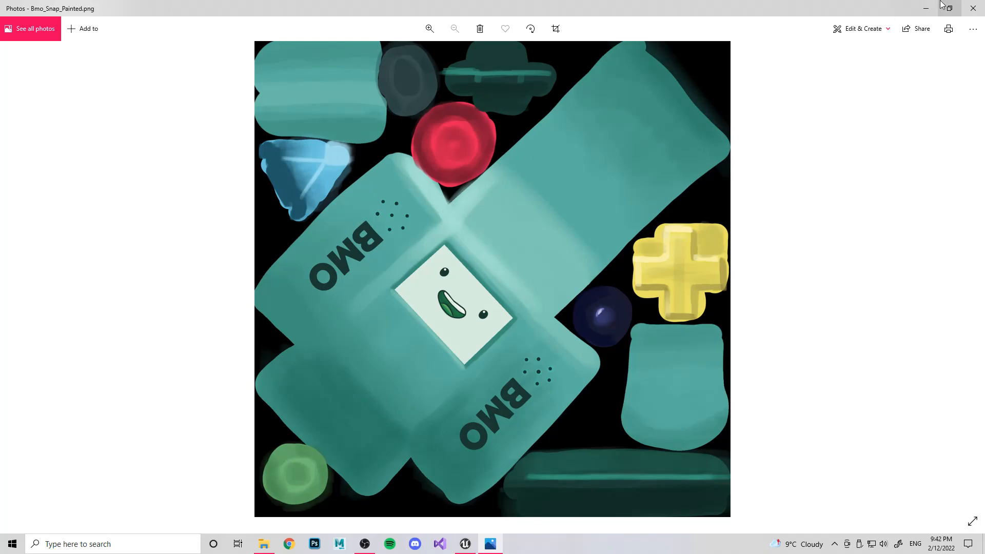
left_click(974, 8)
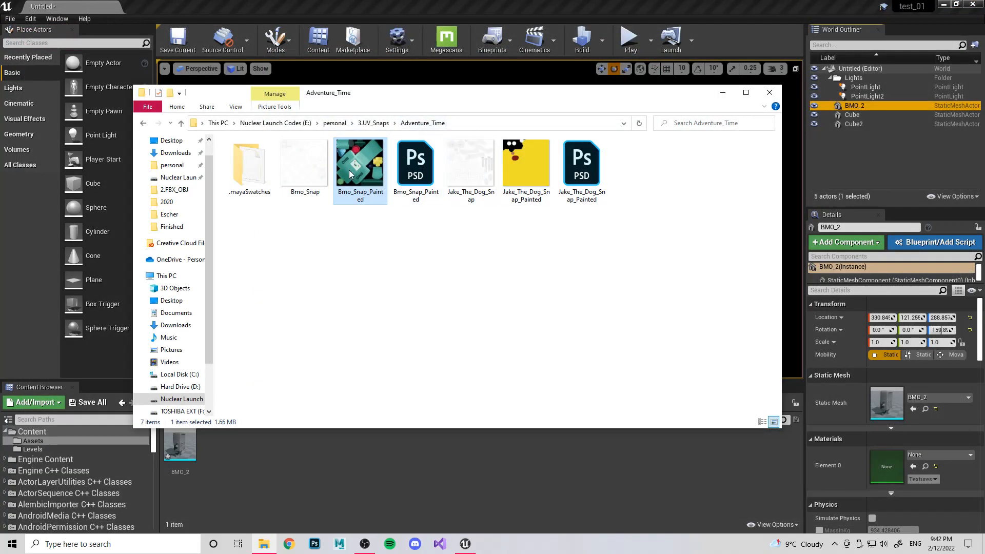
left_click_drag(320, 487, 318, 485)
left_click(769, 93)
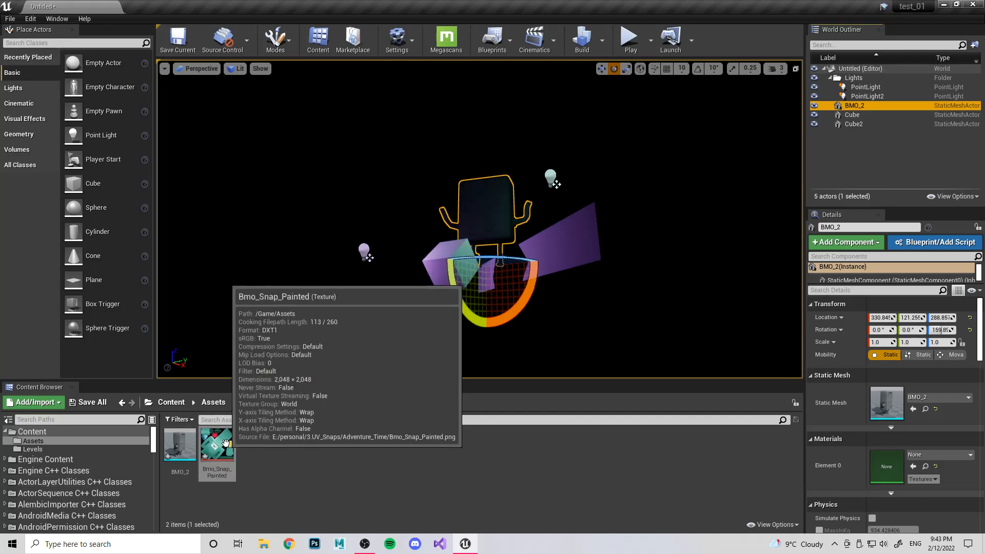
Step: Create a new material named BMO_2_M in the Assets folder
right_click(267, 453)
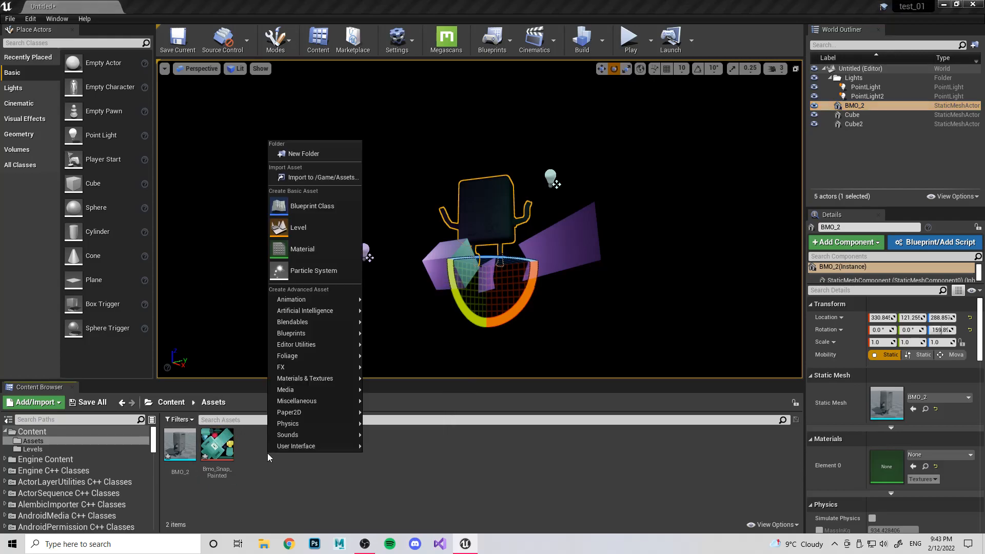
left_click(298, 251)
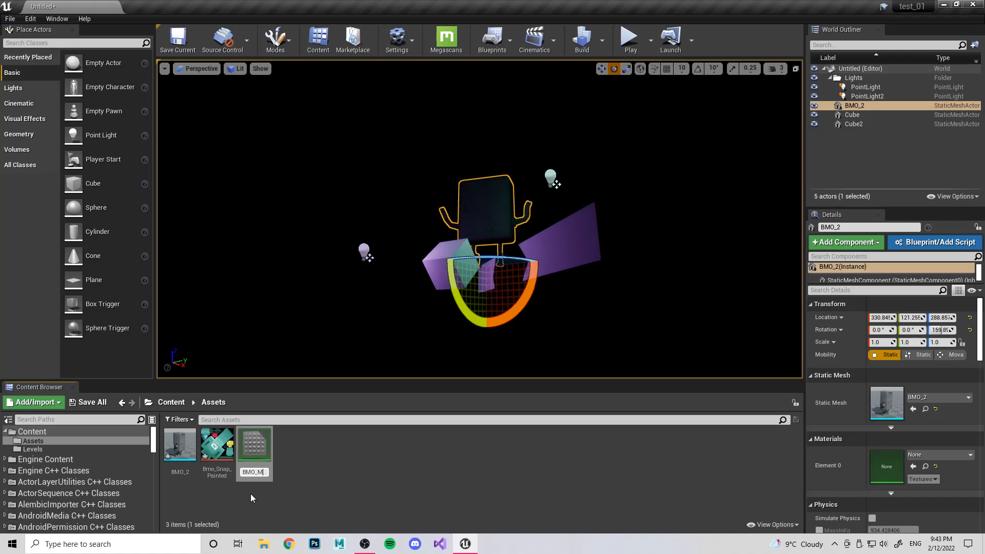
type("BMO_2")
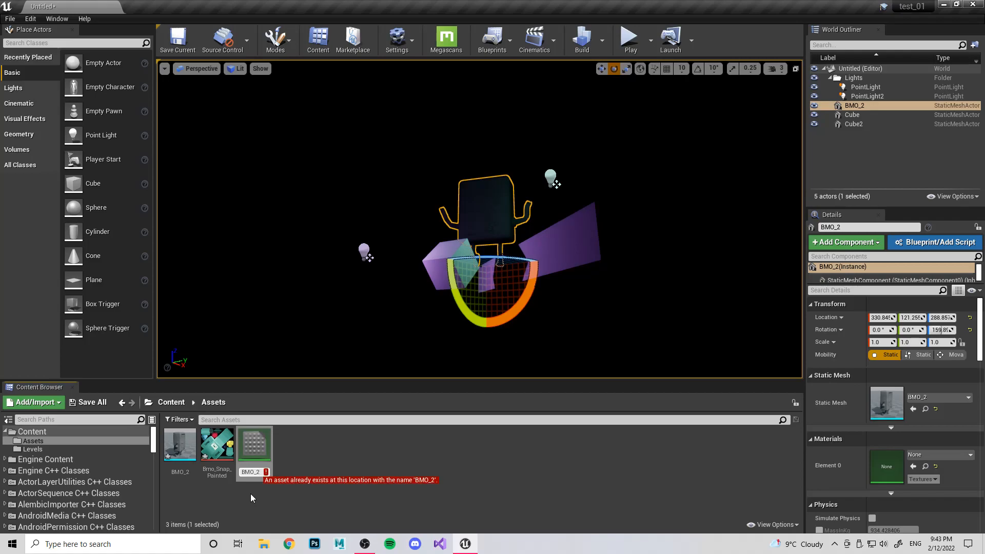
type("_M")
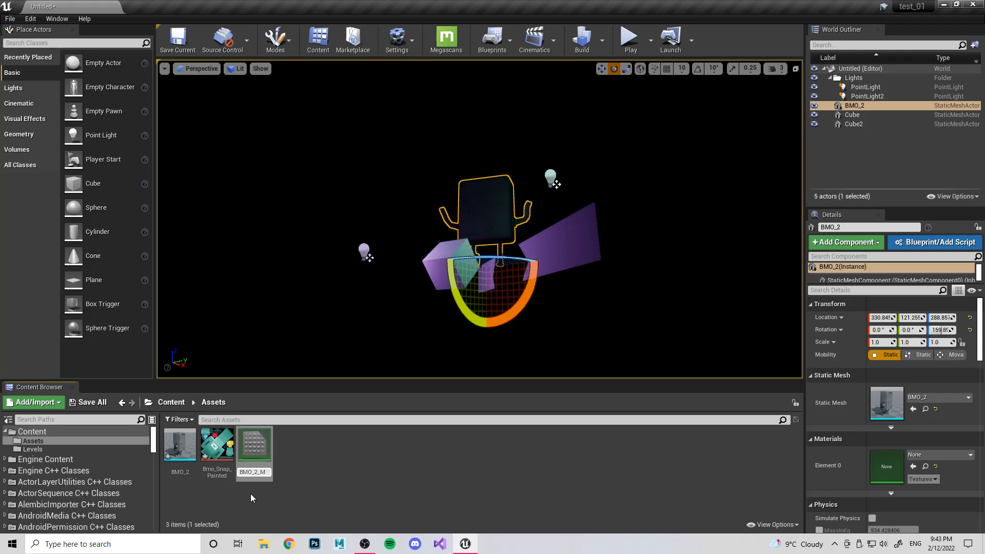
key("Return")
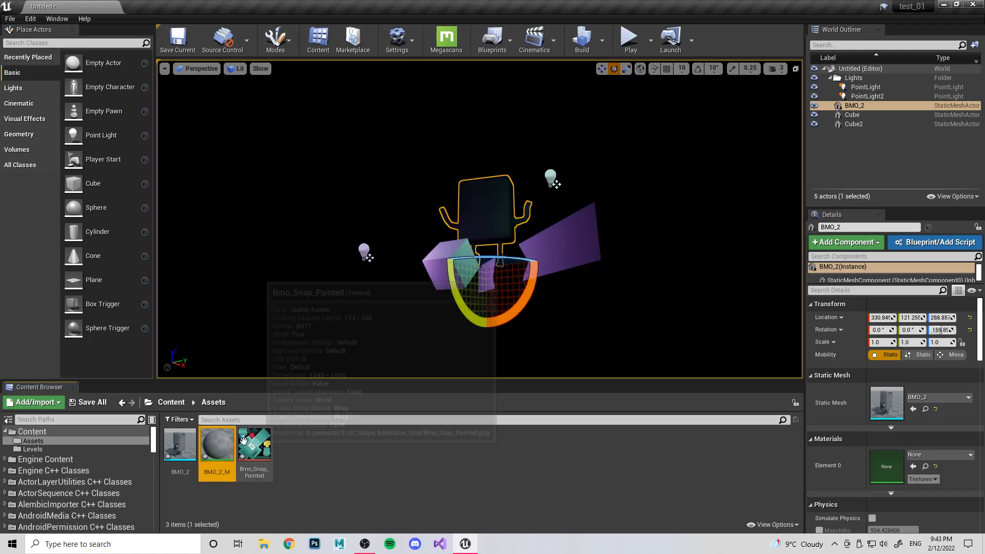
Step: Open BMO_2_M in a maximized material editor, and look through the node palette's categories
left_click_drag(220, 445, 179, 462)
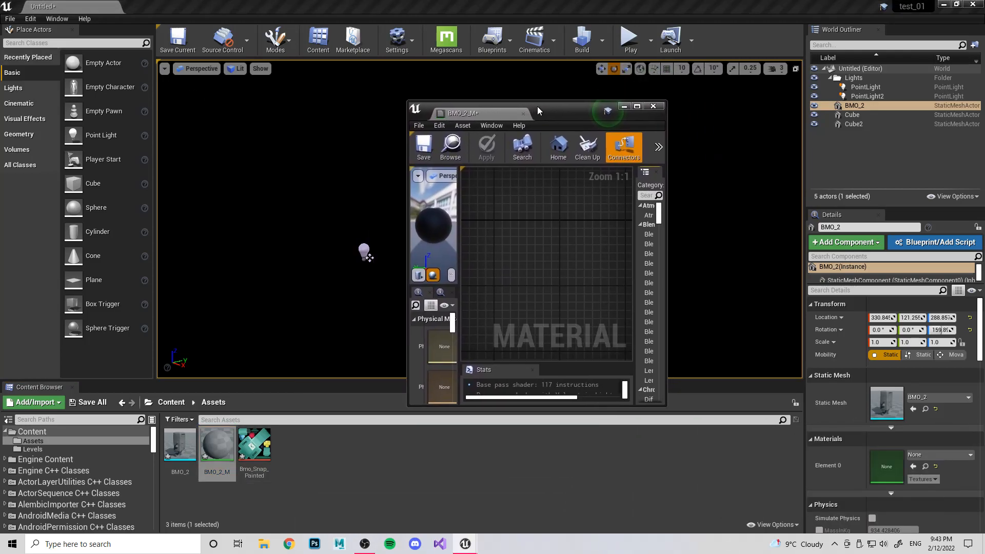
left_click(637, 95)
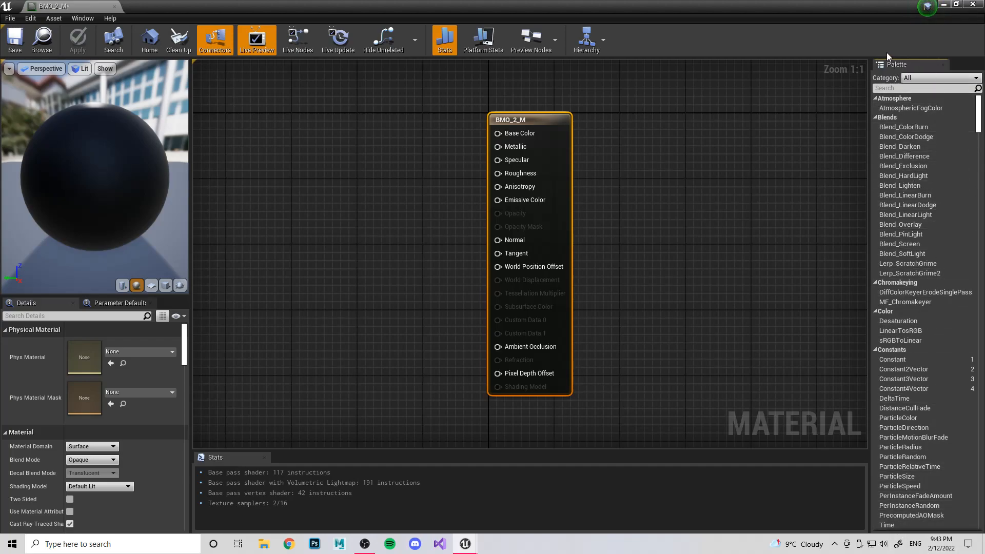
scroll(928, 215, "down", 6)
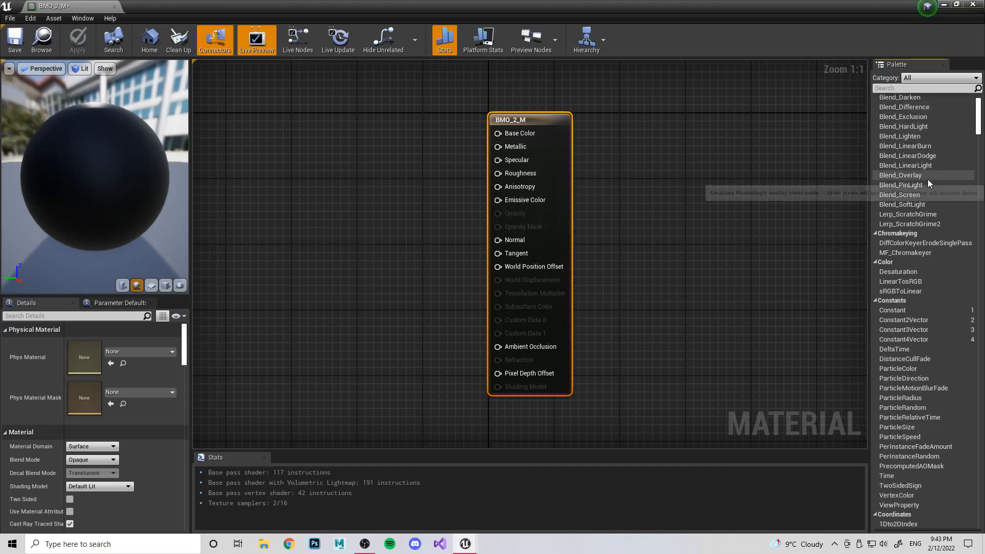
scroll(929, 231, "up", 6)
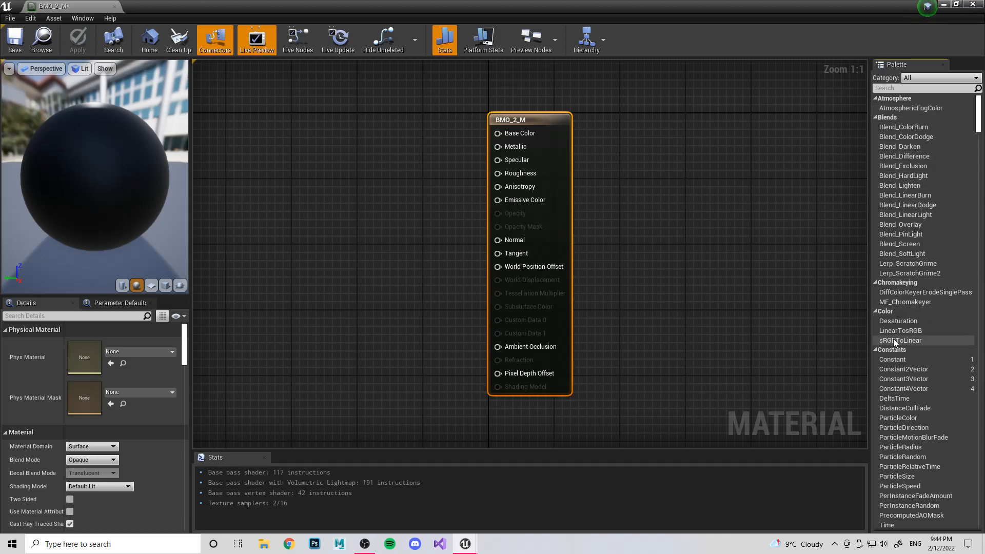
scroll(914, 497, "down", 5)
scroll(917, 503, "down", 15)
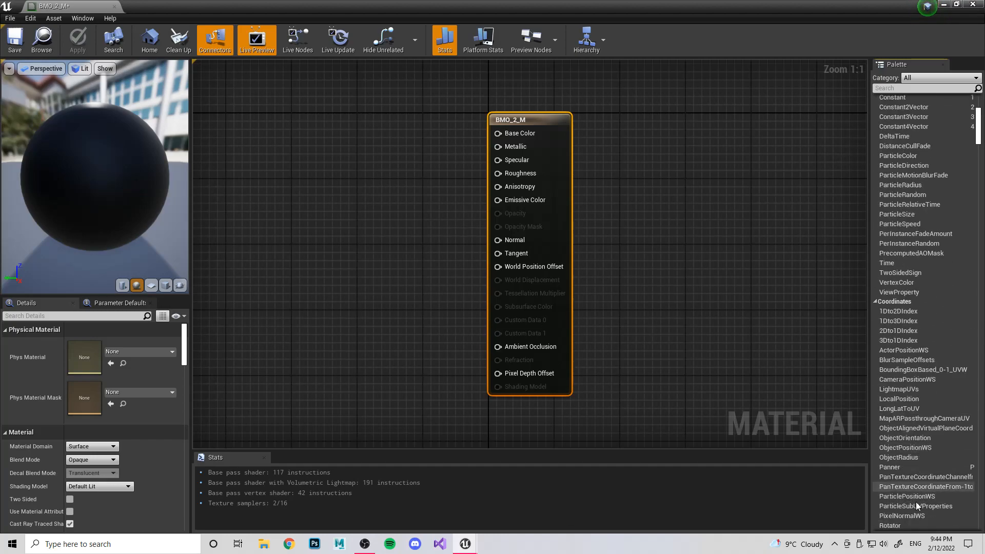
scroll(918, 501, "up", 20)
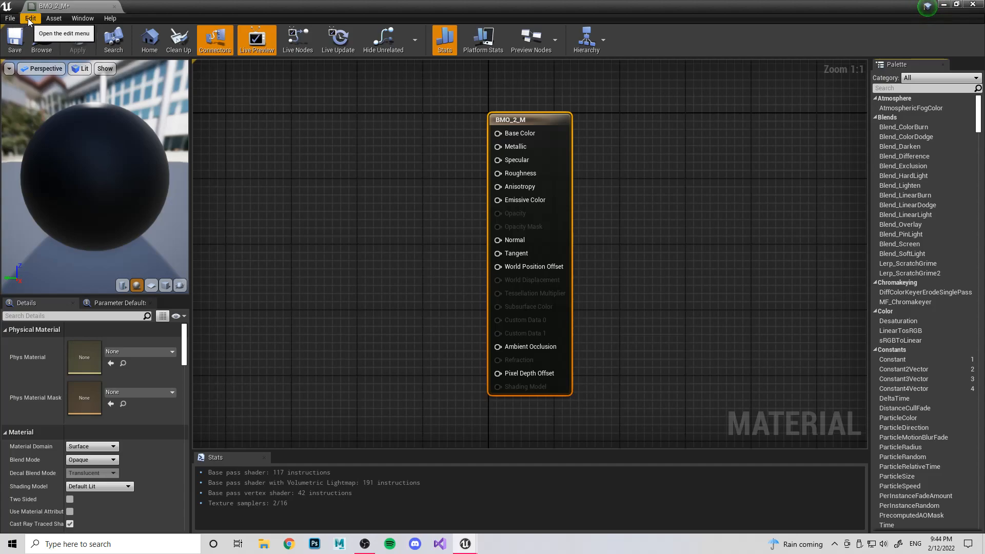
Step: Restore the material editor to a smaller window that leaves the Assets folder uncovered, and move the BMO_2_M result node into view
left_click_drag(539, 118, 513, 110)
left_click_drag(524, 147, 565, 172)
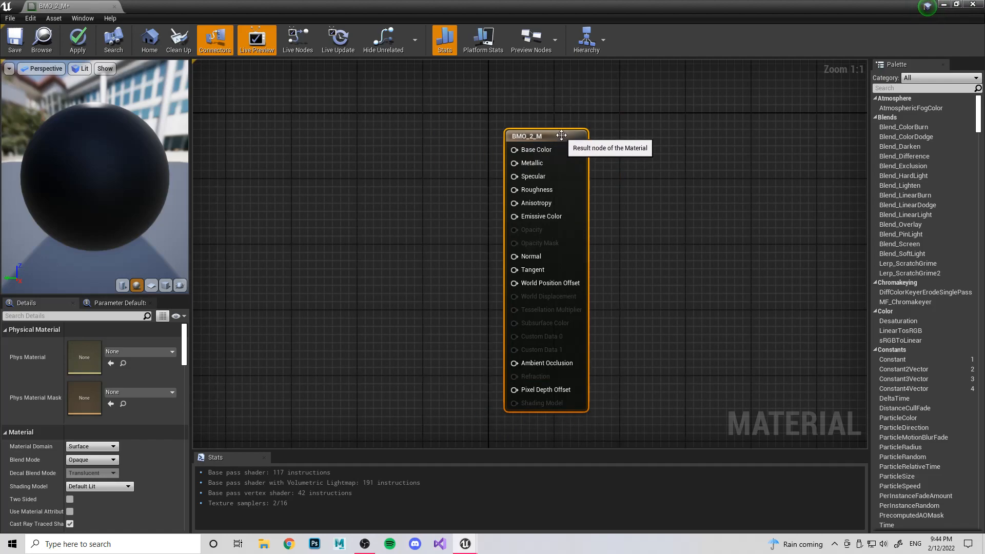
left_click_drag(157, 7, 549, 113)
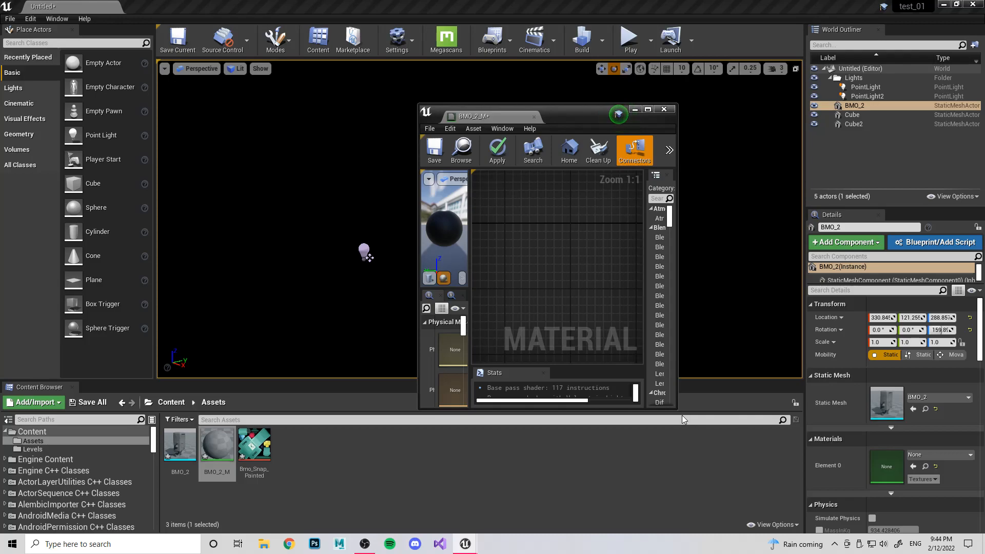
left_click_drag(676, 409, 941, 483)
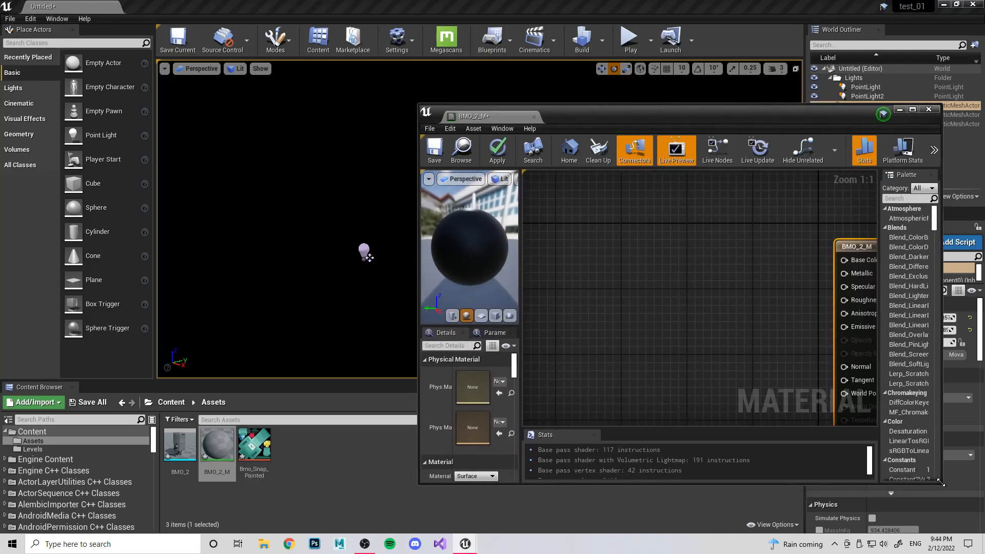
left_click_drag(847, 247, 690, 197)
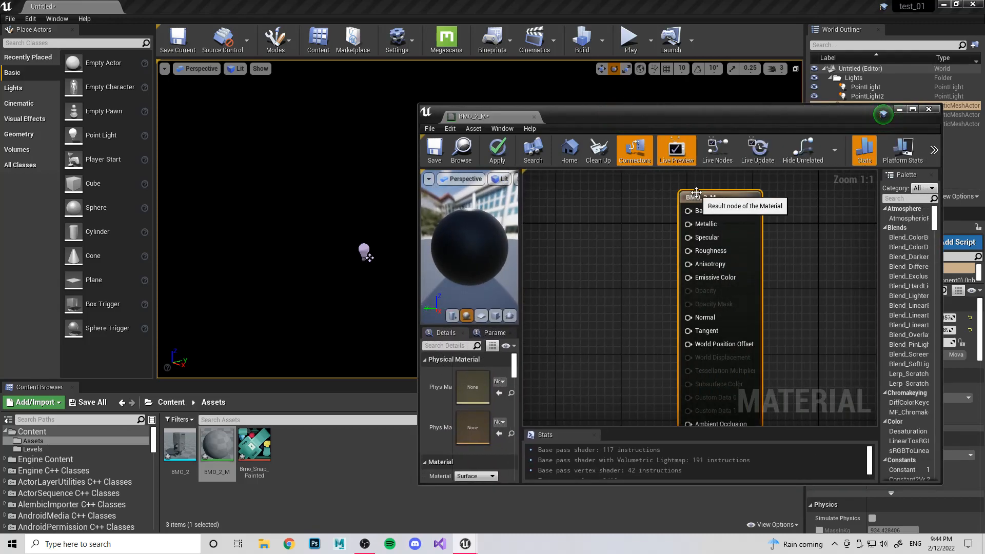
Step: Connect a Bmo_Snap_Painted texture sample's RGB output to BMO_2_M's Base Color, and check the preview sphere from several angles
left_click_drag(254, 447, 597, 221)
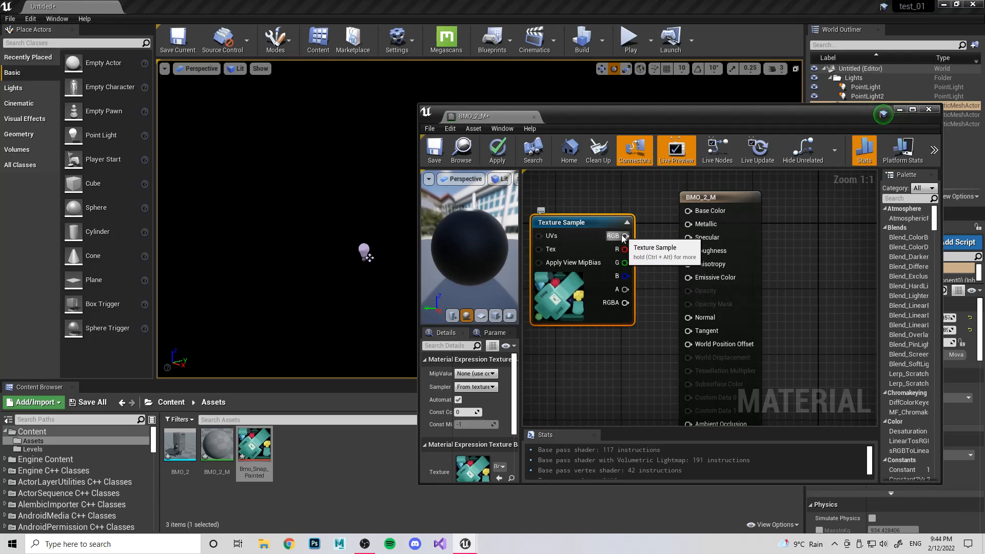
left_click_drag(623, 236, 689, 214)
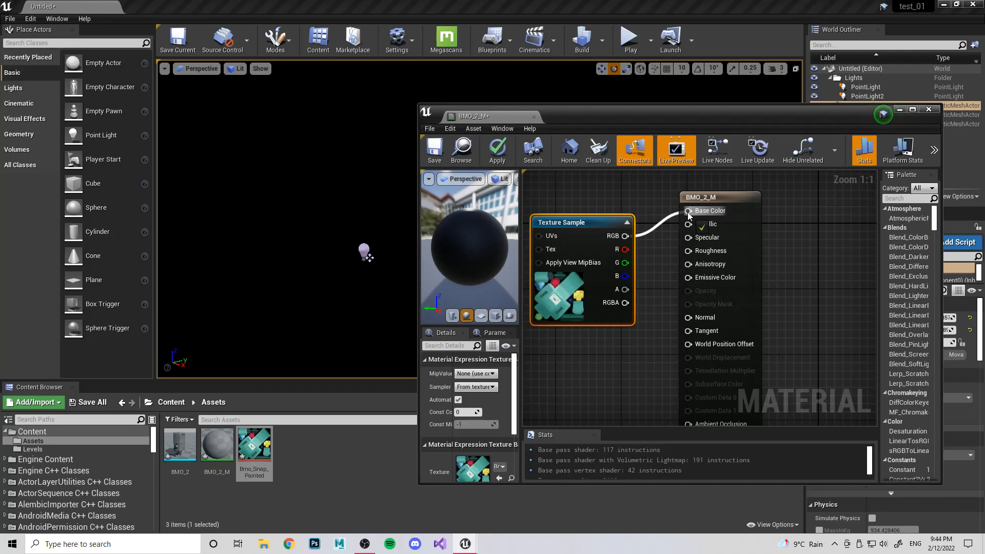
left_click_drag(689, 214, 689, 211)
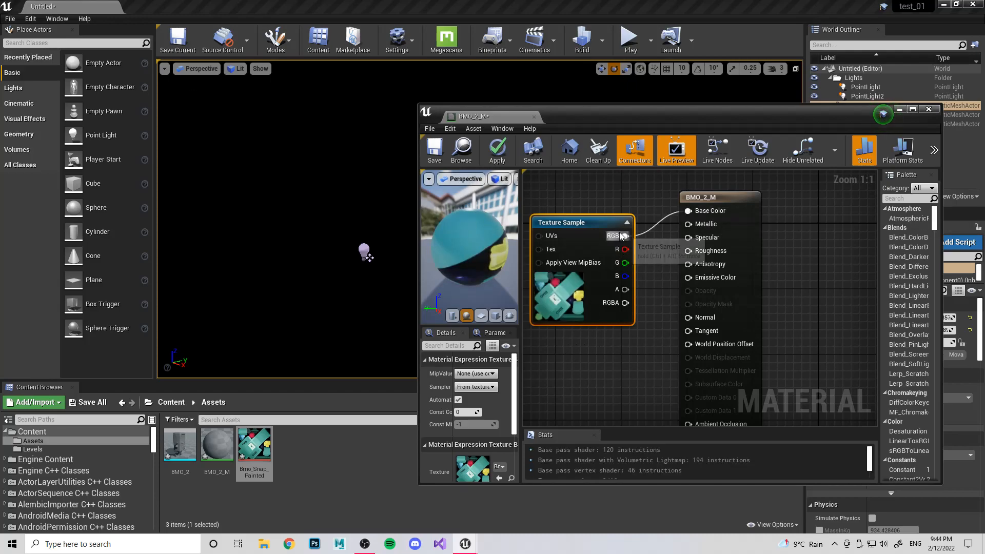
left_click_drag(613, 224, 614, 199)
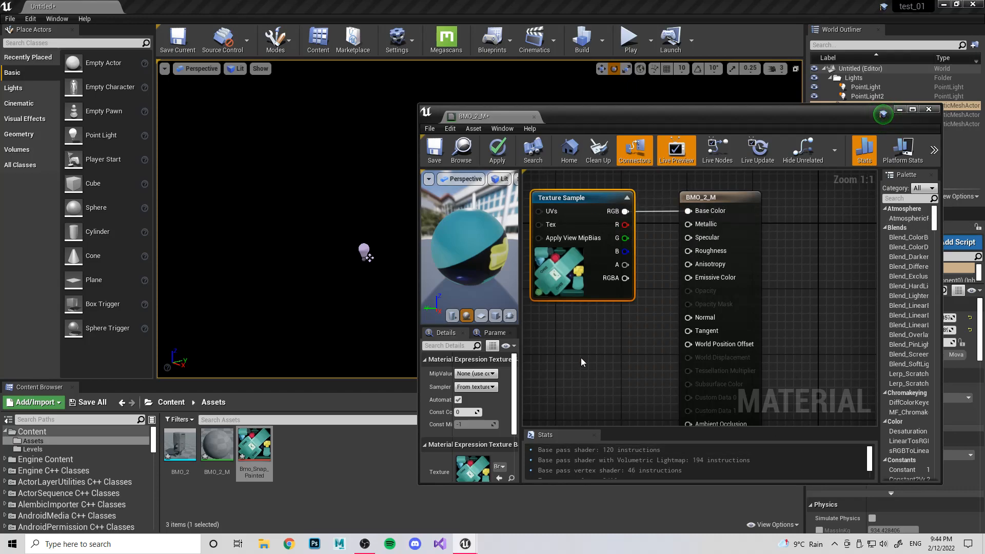
mouse_move(469, 251)
right_mouse_down()
mouse_move(469, 231)
mouse_move(470, 264)
right_mouse_up()
left_click_drag(478, 220, 449, 186)
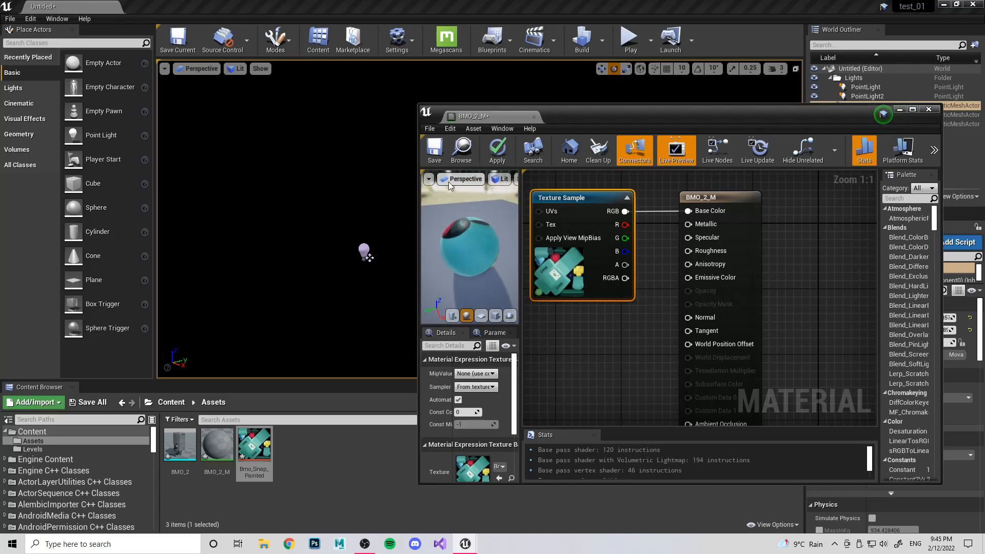
left_click_drag(466, 227, 491, 201)
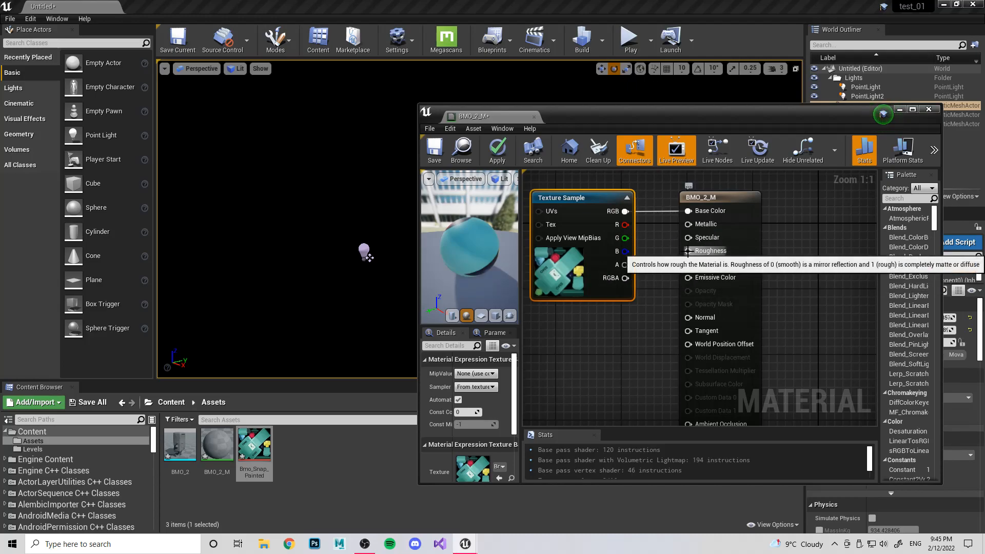
Step: Try feeding BMO_2_M's Roughness input from a new Constant node, and delete that node
left_click(626, 366)
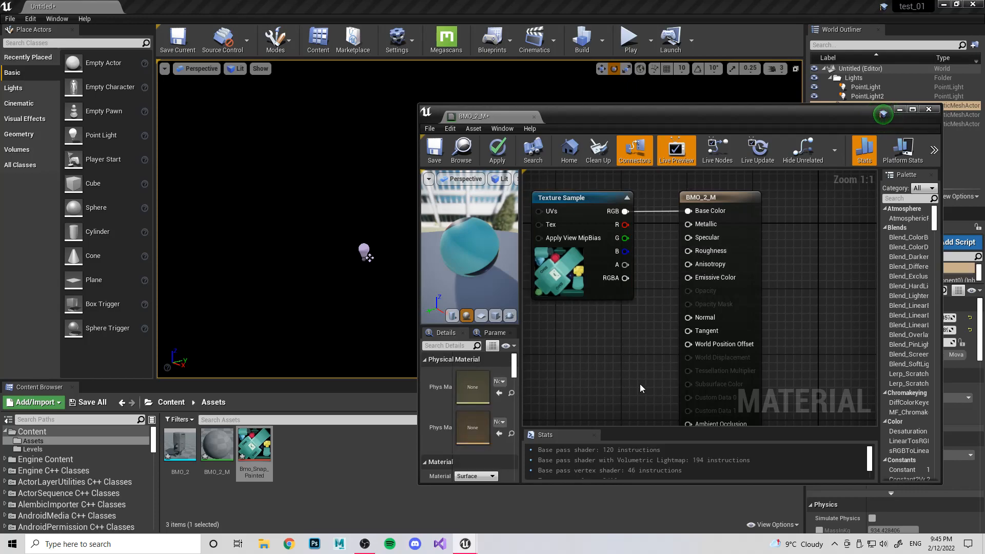
left_click_drag(688, 251, 618, 353)
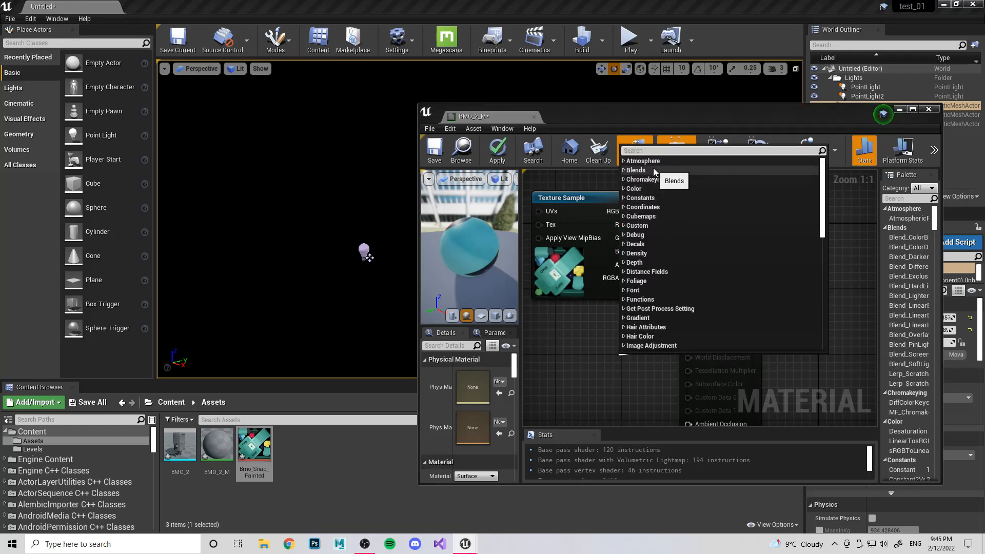
left_click(641, 200)
left_click(624, 199)
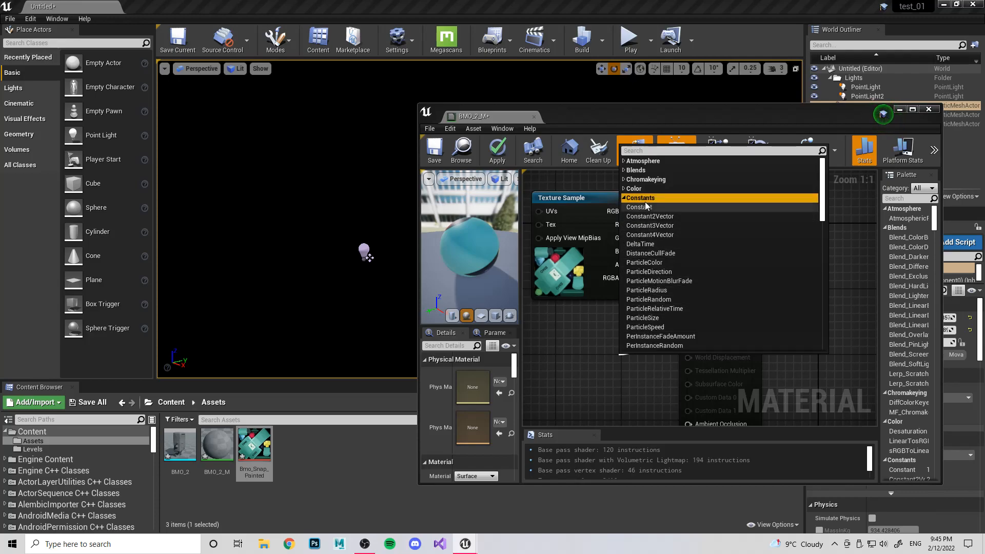
left_click(646, 207)
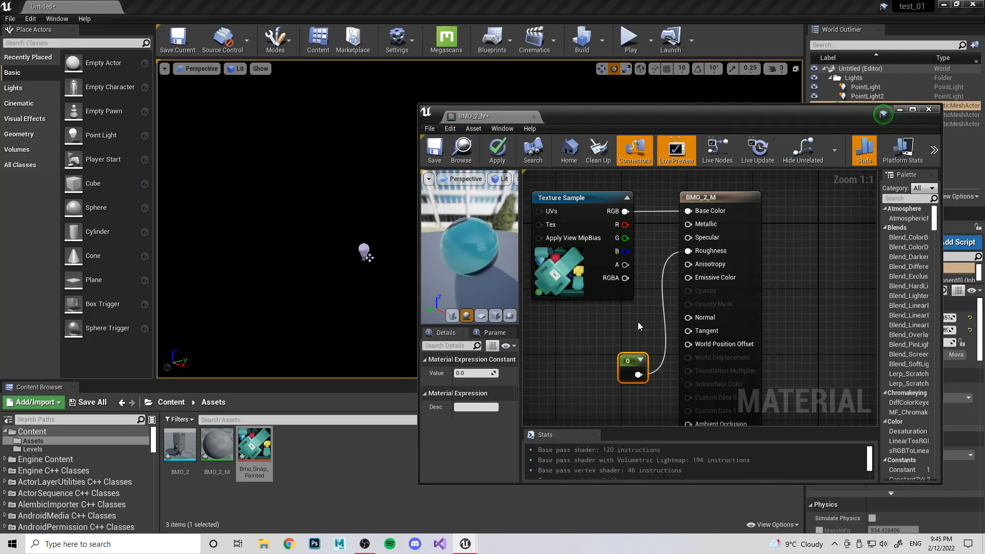
key("Delete")
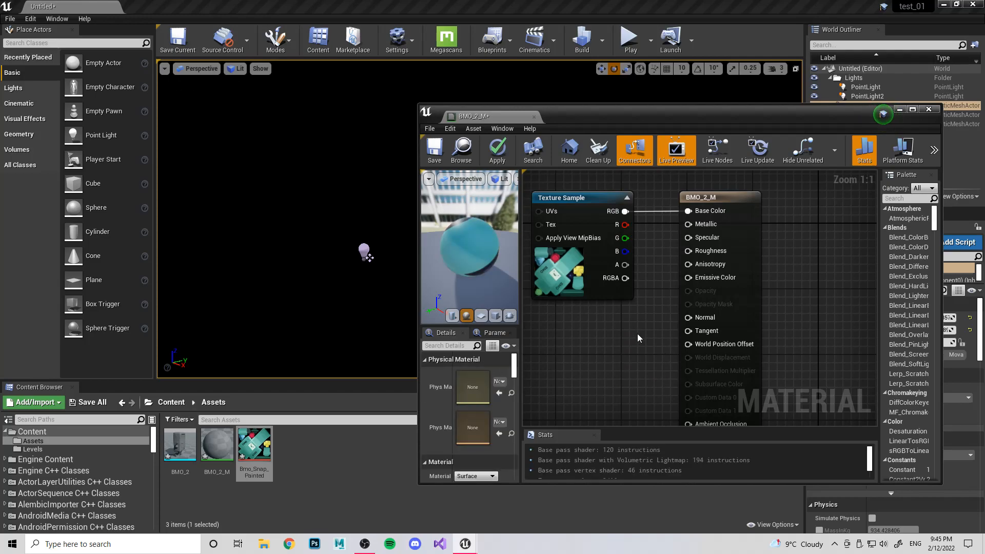
Step: Add a Constant node below the texture sample, connect it to BMO_2_M's Roughness, and set its value to 1
left_click(637, 333)
left_click_drag(645, 339, 689, 251)
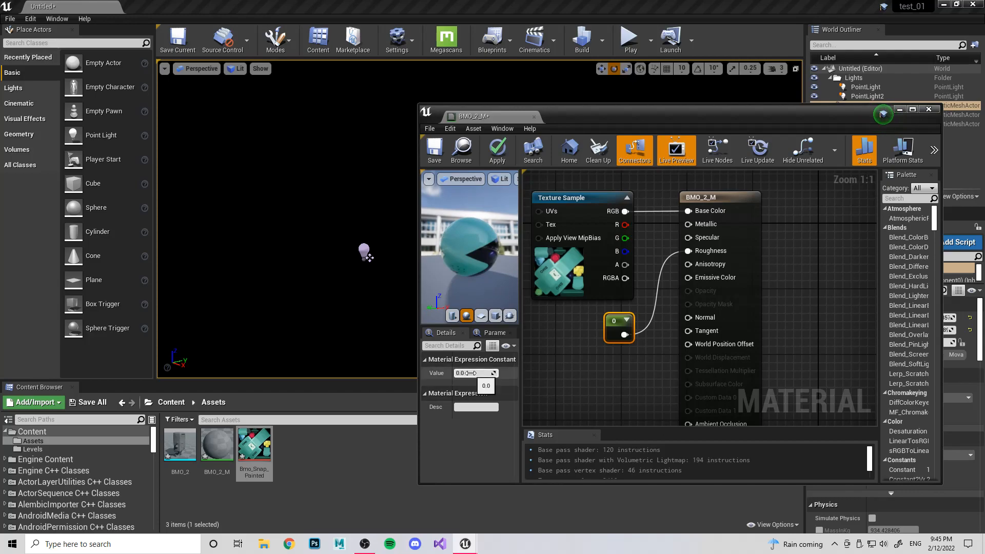
type("1")
key("Return")
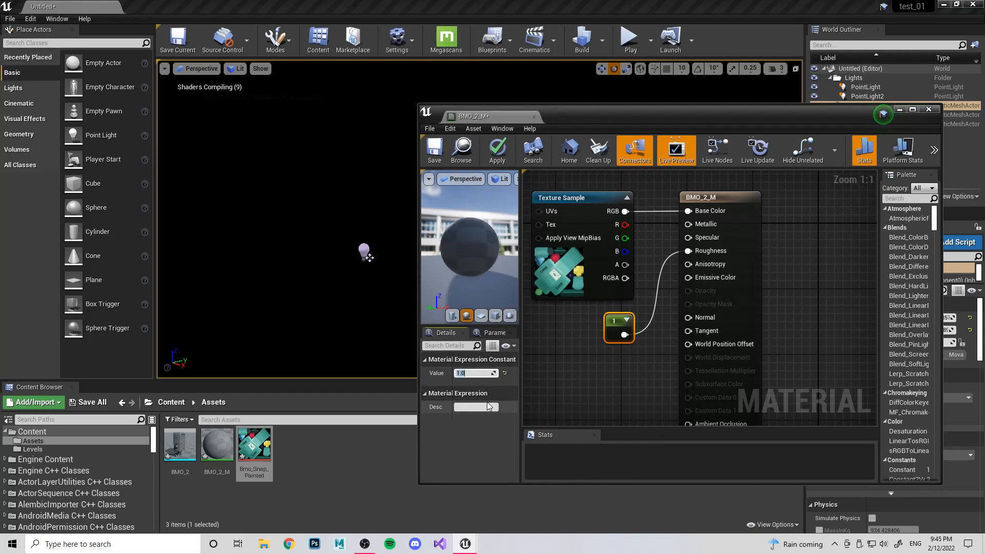
Step: Check the matte surface on the preview sphere, save the BMO_2_M material, and close its editor
left_click_drag(476, 277, 460, 259)
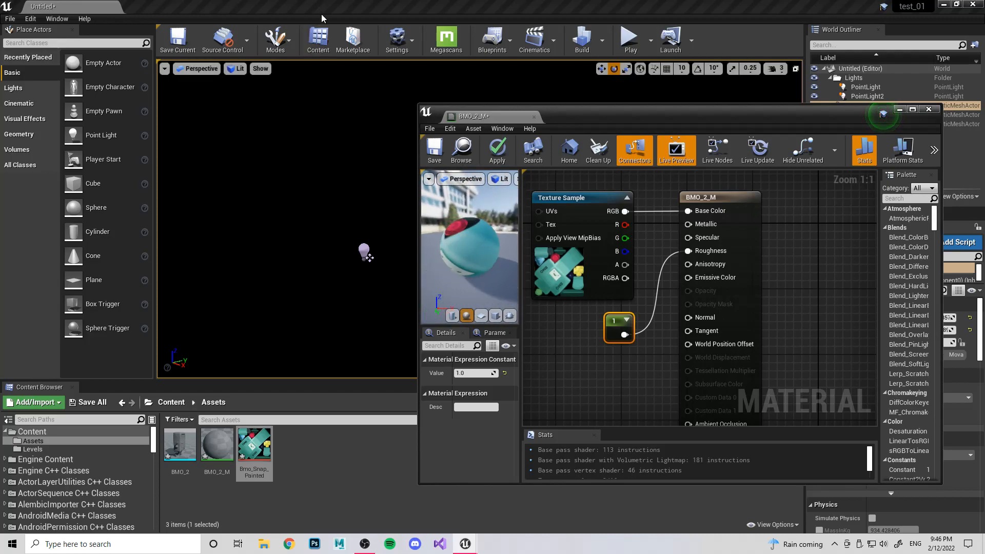
left_click(431, 153)
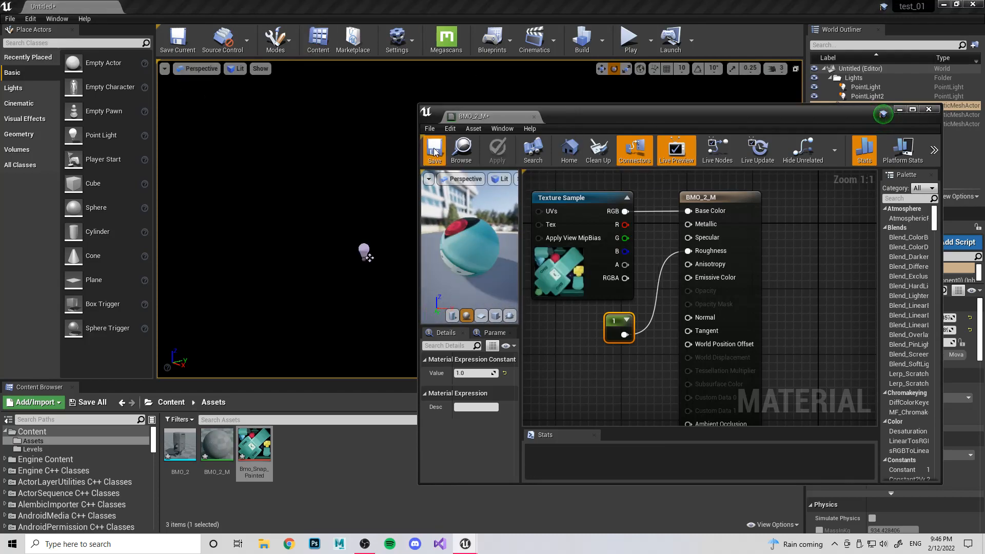
left_click(533, 117)
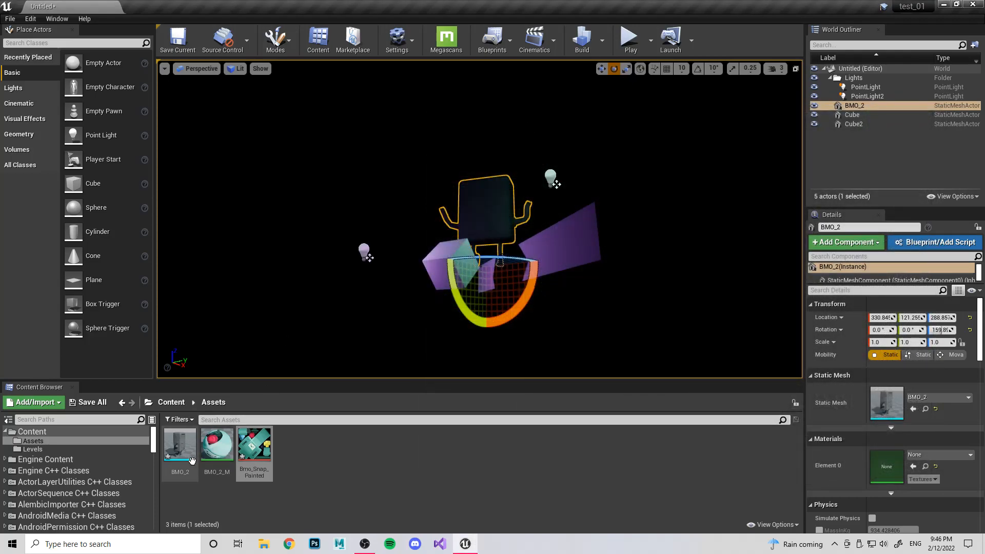
Step: Open the BMO_2 static mesh asset and assign the BMO_2_M material to its Element 0 slot
mouse_move(186, 458)
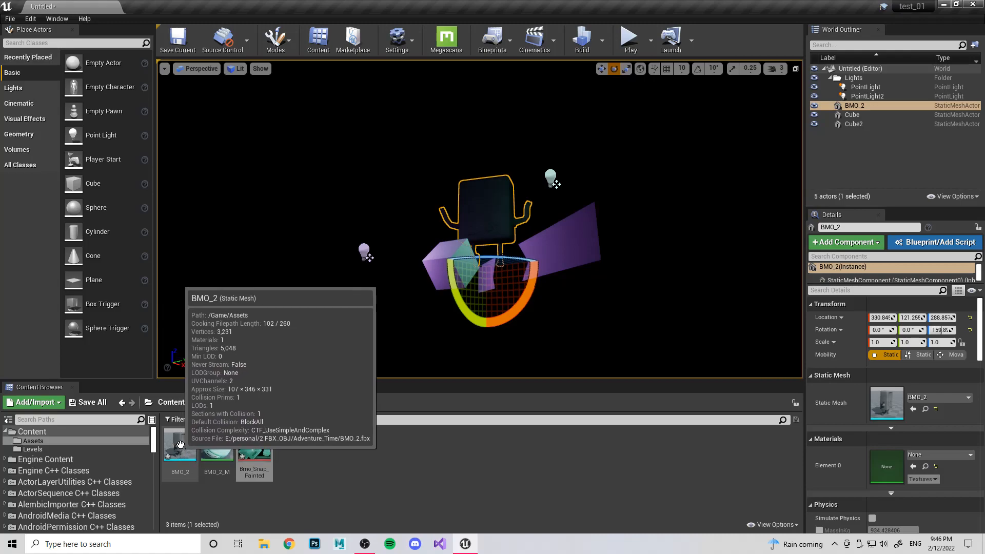
mouse_move(269, 456)
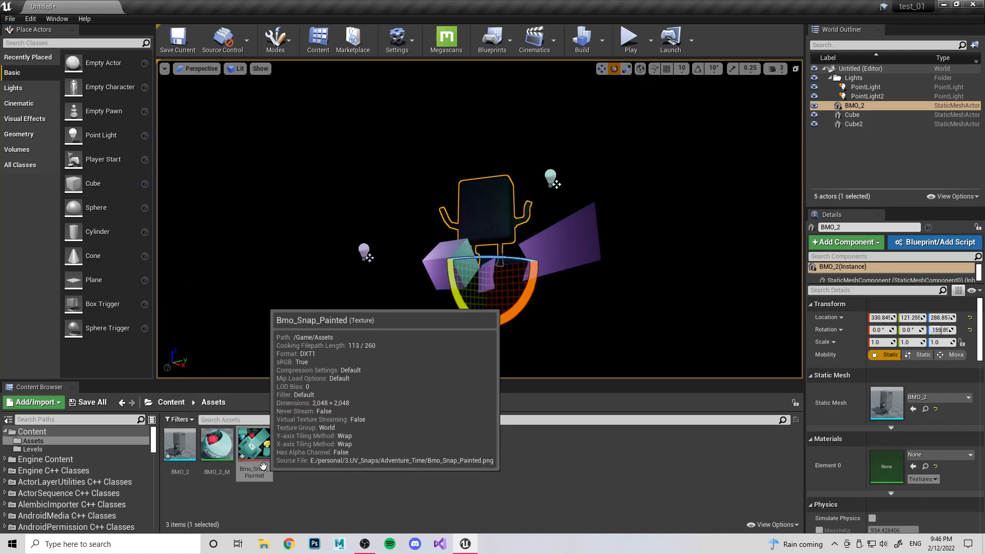
double_click(182, 456)
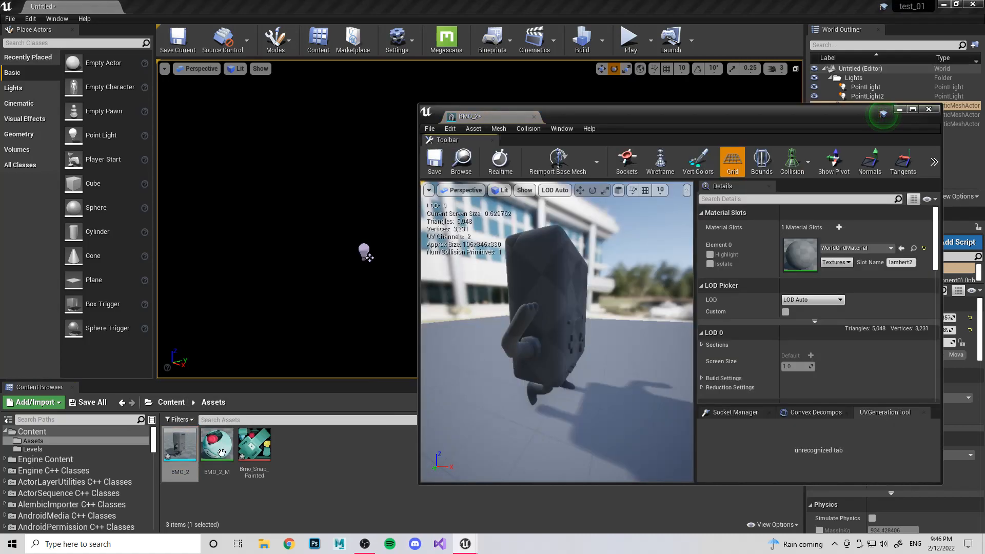
left_click(219, 451)
left_click(903, 249)
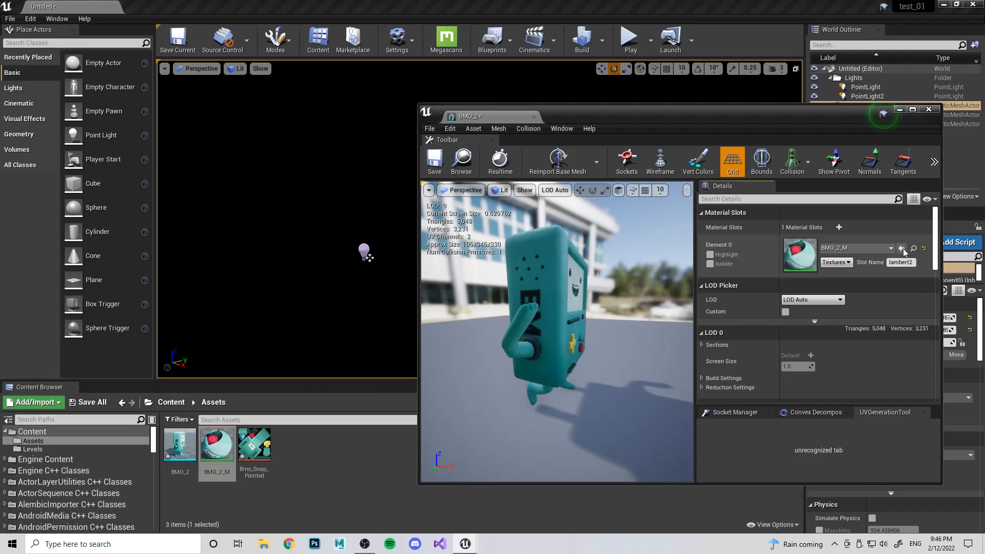
Step: Clear the material from the BMO_2 mesh asset's Element 0 slot and close the mesh editor
left_click(895, 247)
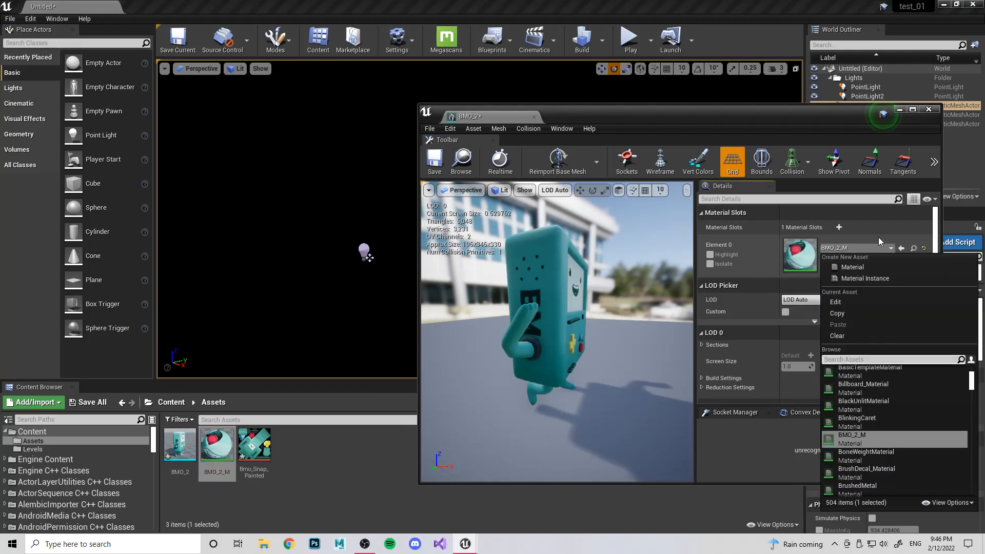
left_click(836, 340)
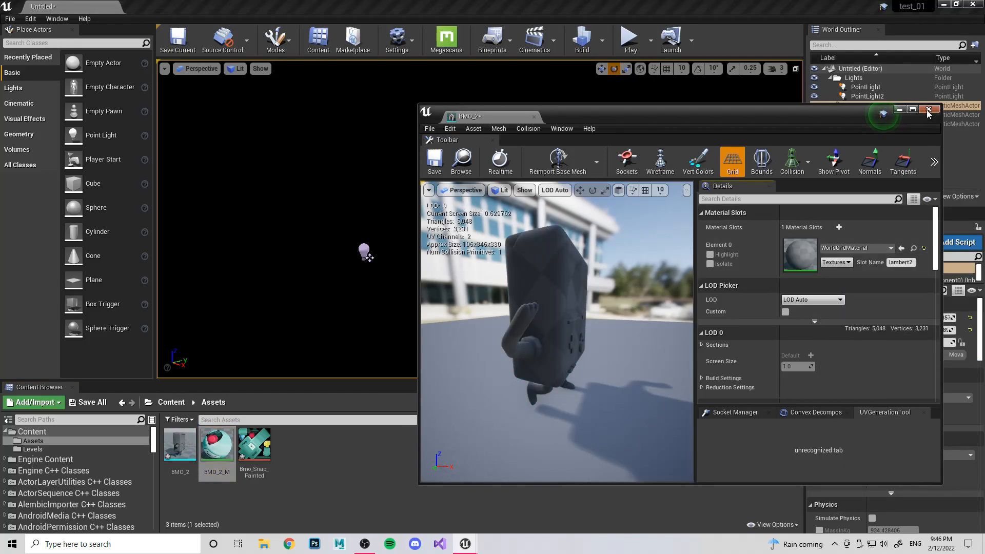
left_click(928, 109)
Step: Assign the BMO_2_M material from the Assets folder to Element 0 of the BMO_2 actor in the level
left_click(218, 448)
left_click_drag(217, 448, 506, 218)
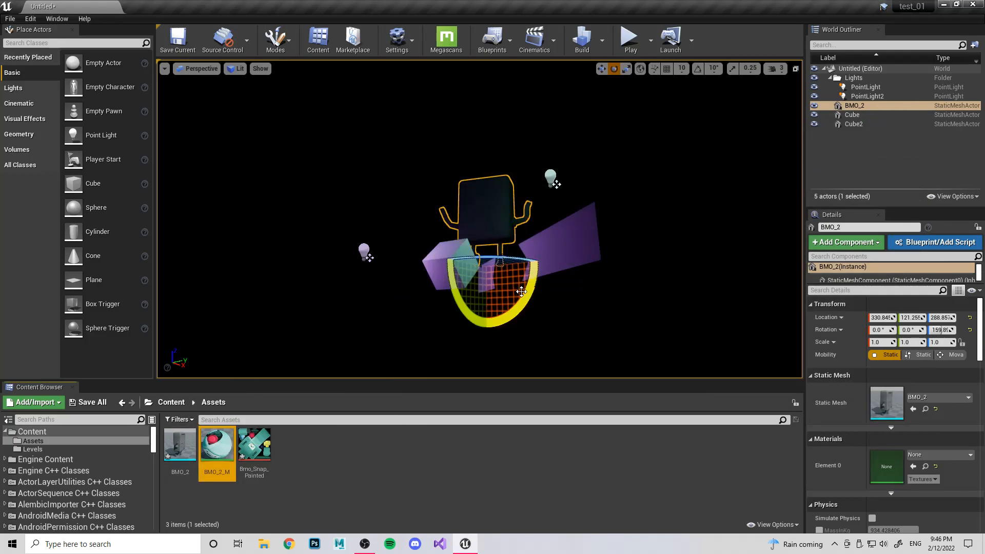
left_click_drag(217, 446, 445, 249)
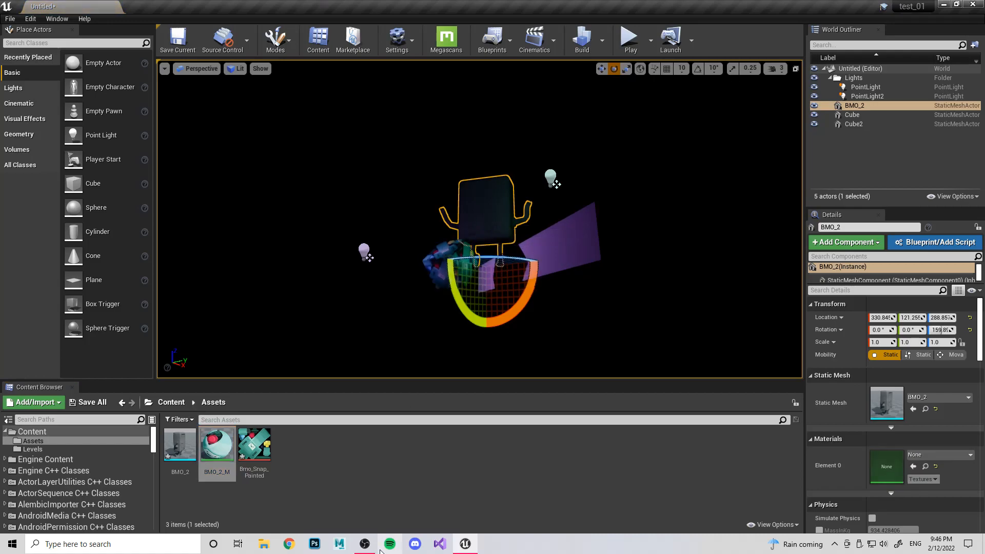
left_click_drag(217, 444, 886, 467)
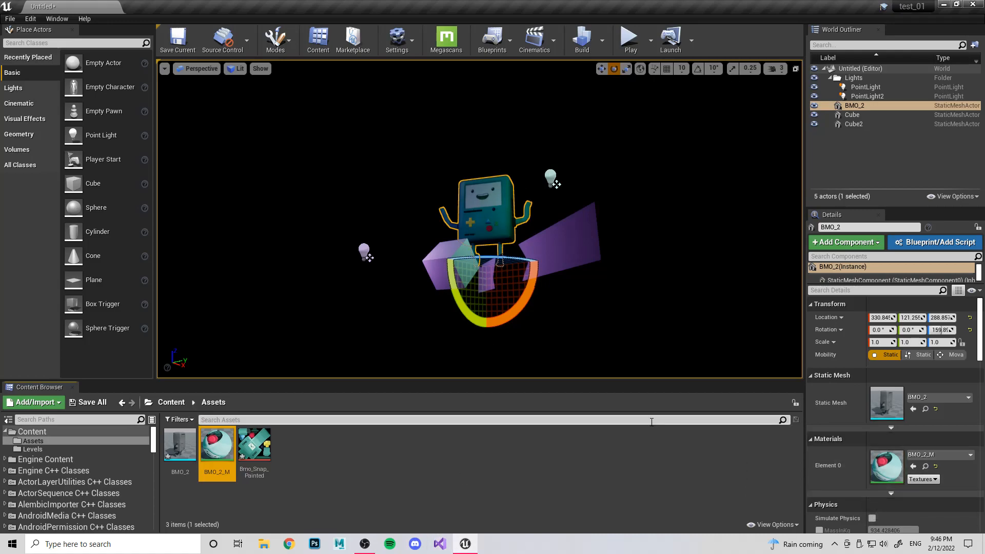
Step: Review the BMO_2 actor's material and physics properties, and set its mobility to Movable
scroll(872, 382, "down", 4)
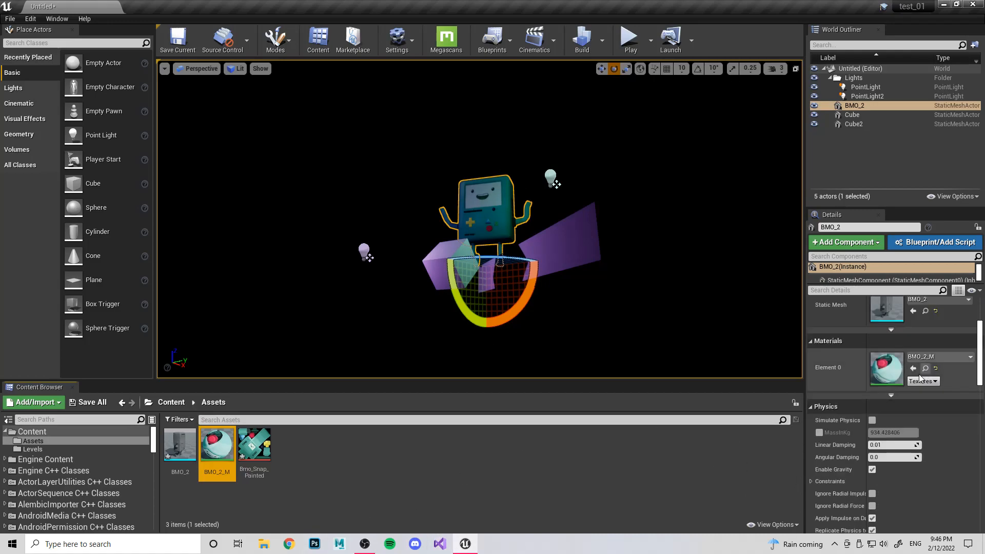
scroll(919, 367, "up", 2)
scroll(930, 365, "up", 2)
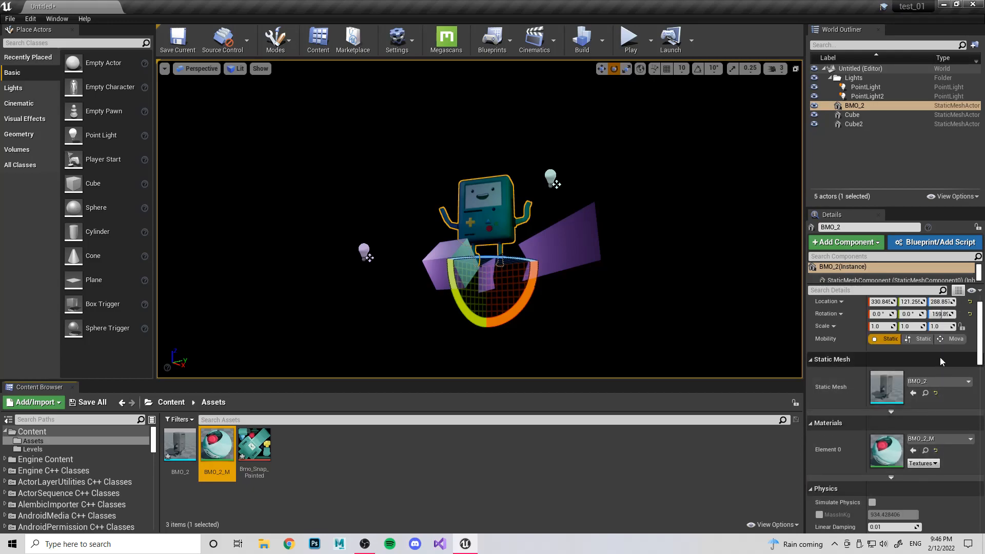
left_click(943, 341)
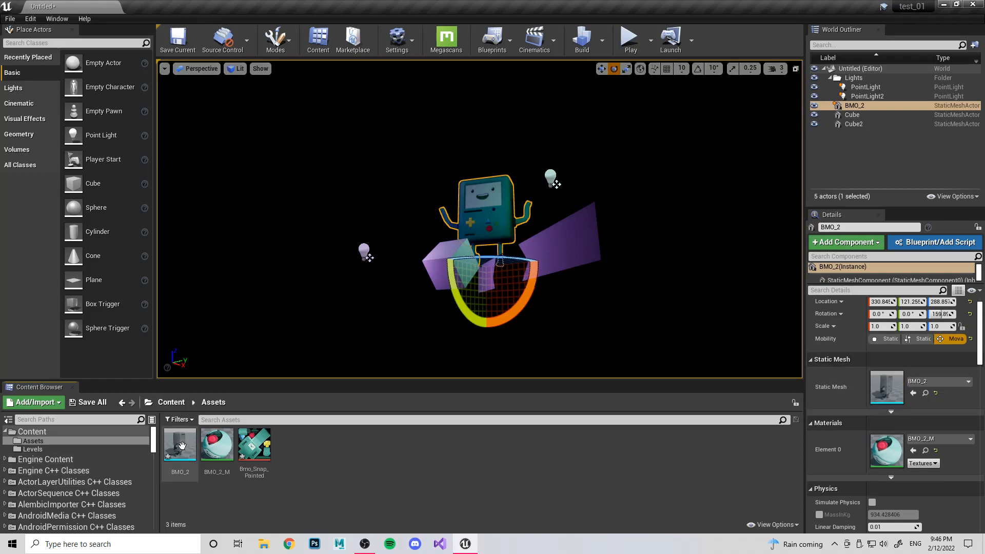
Step: Switch to File Explorer, open the Dungeon_Asset_Pack folder inside 2.FBX_OBJ, and move its window clear of the Assets folder
mouse_move(187, 428)
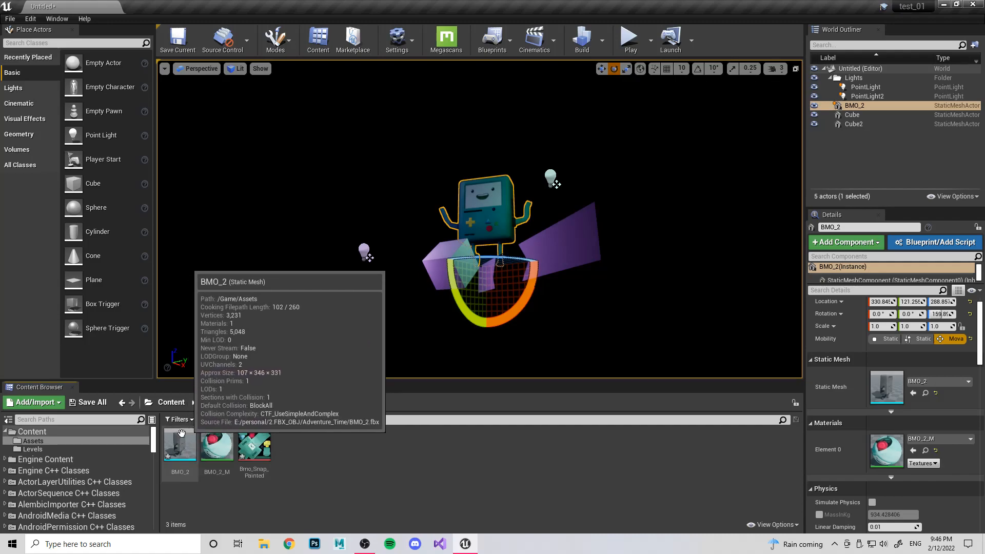
mouse_move(240, 456)
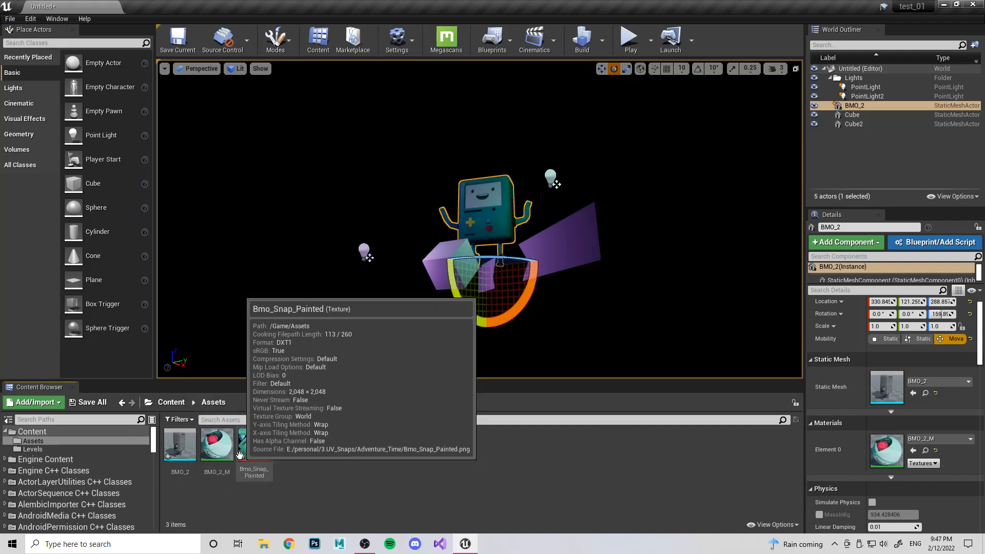
left_click(264, 544)
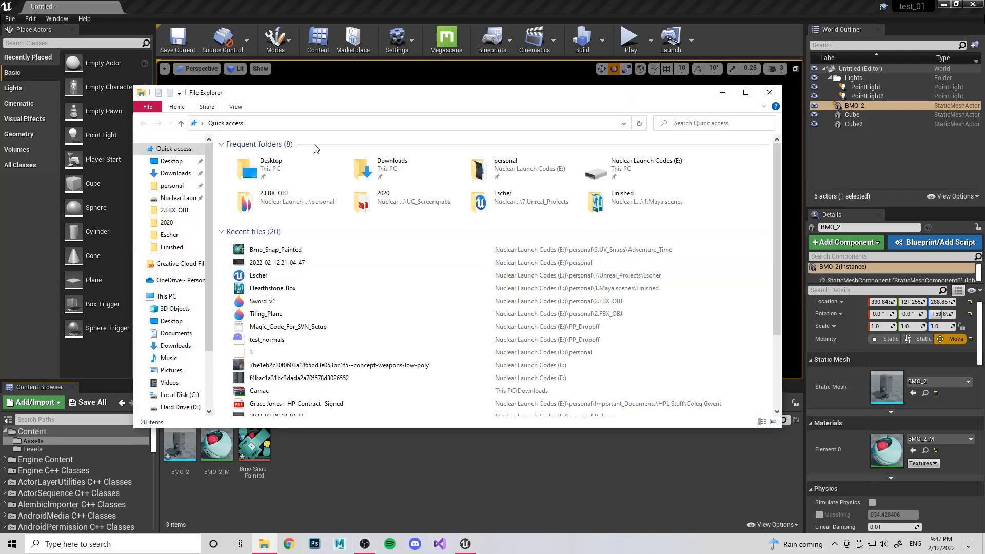
left_click(291, 205)
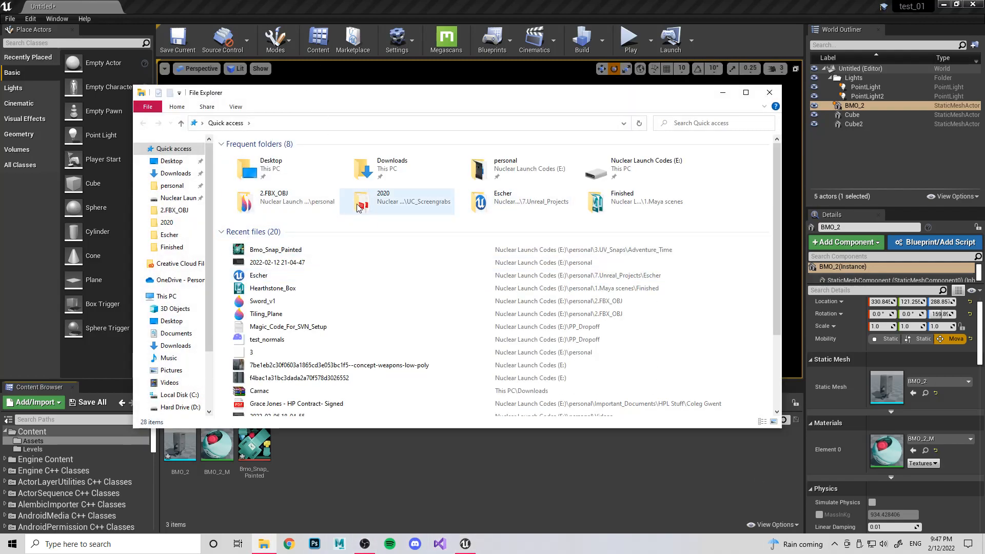
double_click(291, 204)
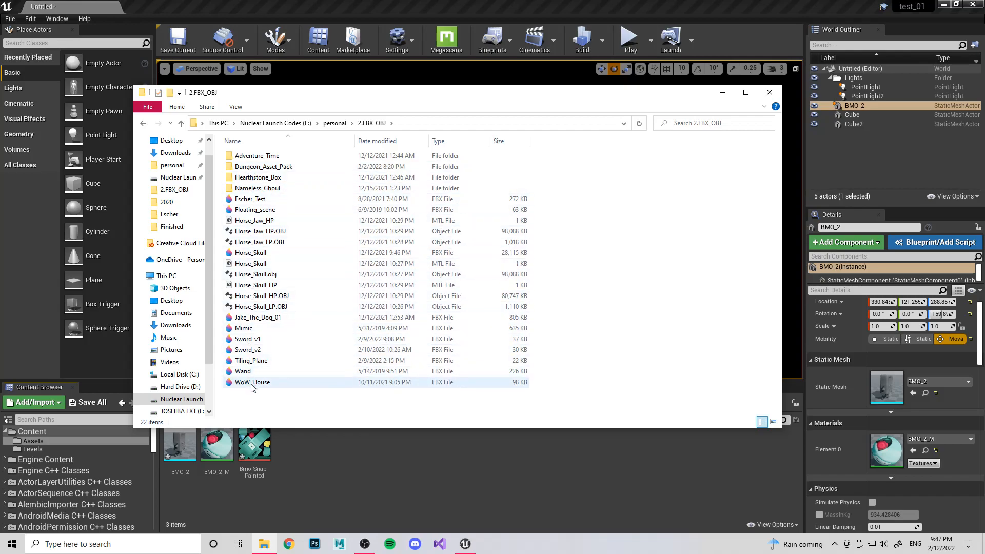
double_click(271, 167)
left_click_drag(299, 100, 572, 77)
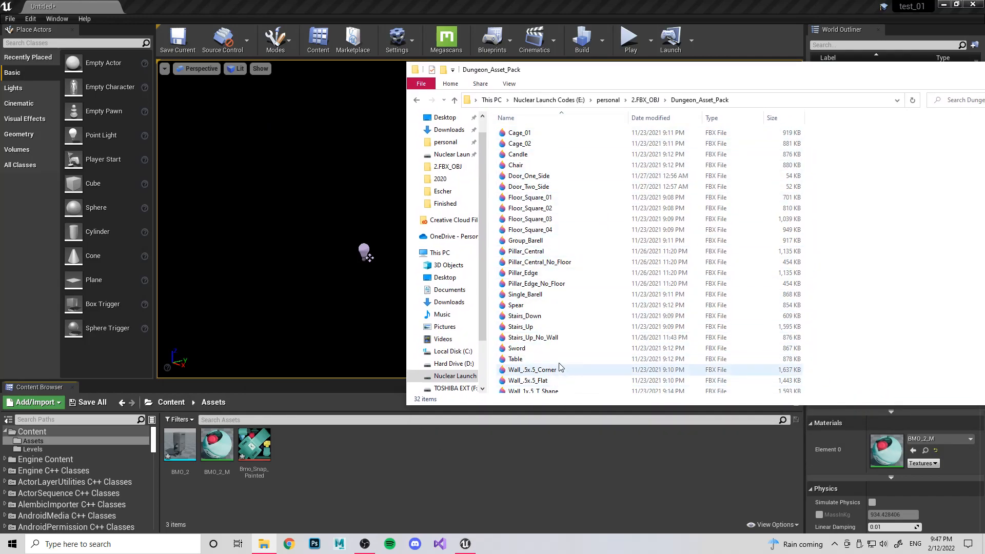
Step: Import the Table FBX from Dungeon_Asset_Pack into the Assets folder with Import All, keeping Create New Materials as the material import method
left_click(528, 361)
left_click_drag(528, 361, 524, 279)
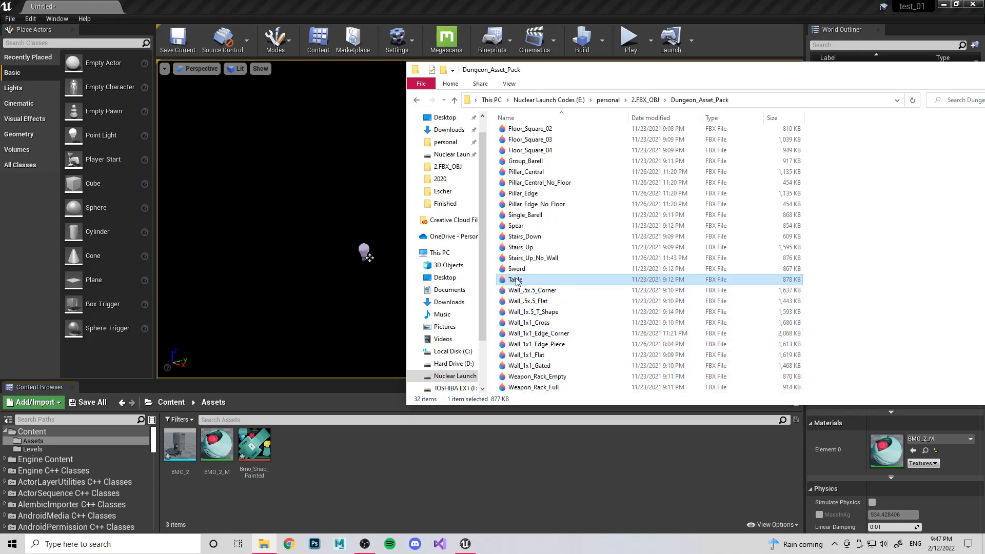
left_click_drag(413, 492, 412, 491)
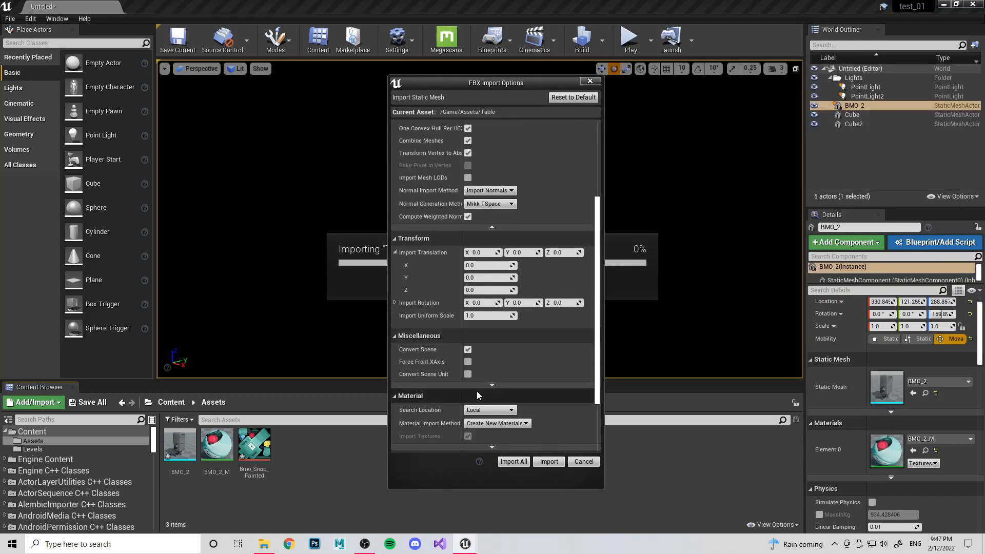
scroll(478, 387, "down", 1)
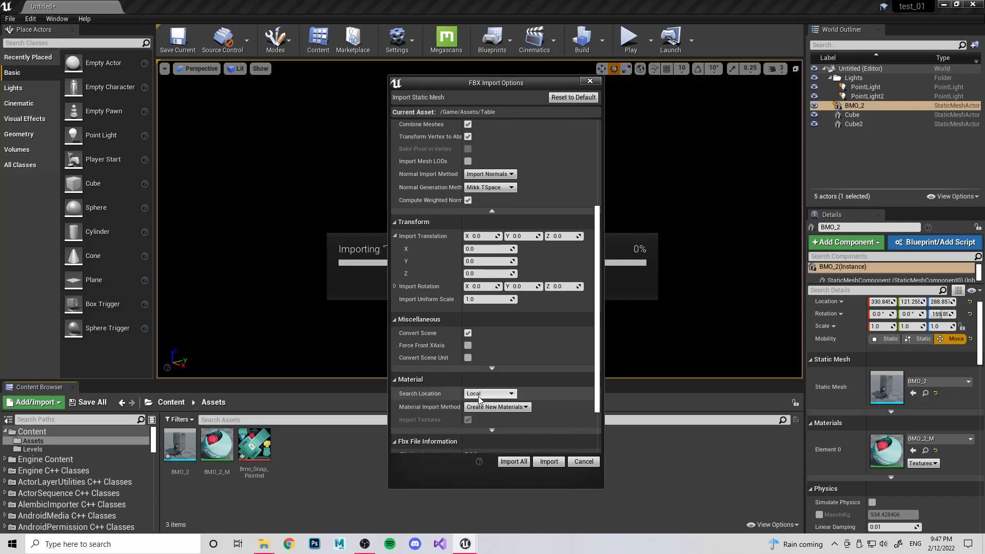
left_click(506, 459)
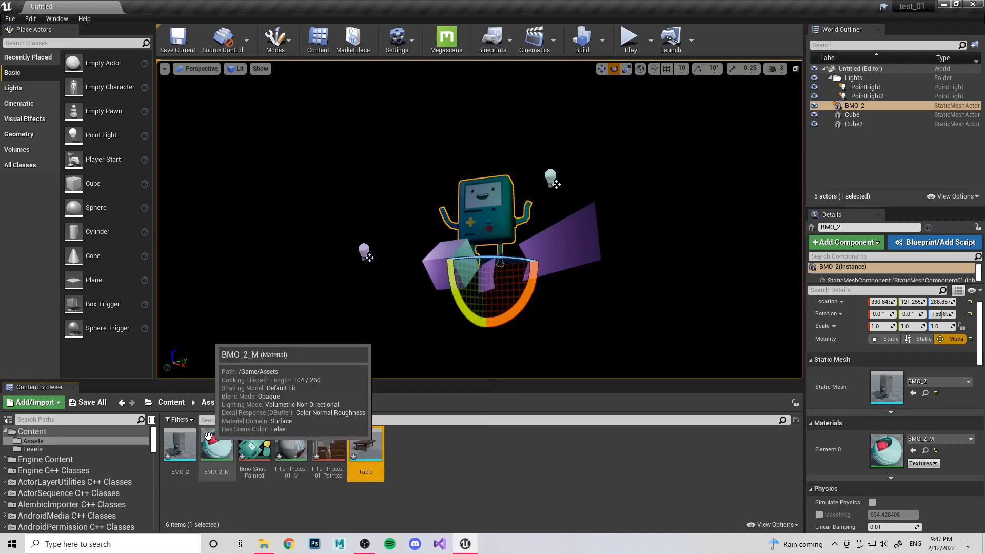
Step: Open the Table mesh, inspect its textured top up close, and select the Filler_Pieces_01_M material in the Assets folder
double_click(365, 444)
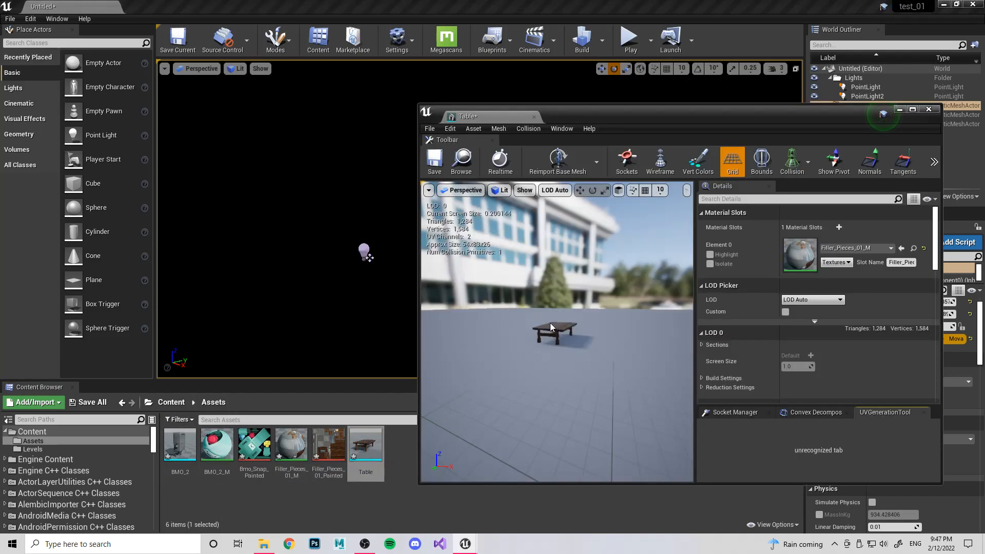
left_click_drag(574, 312, 589, 313)
left_click_drag(615, 276, 619, 305)
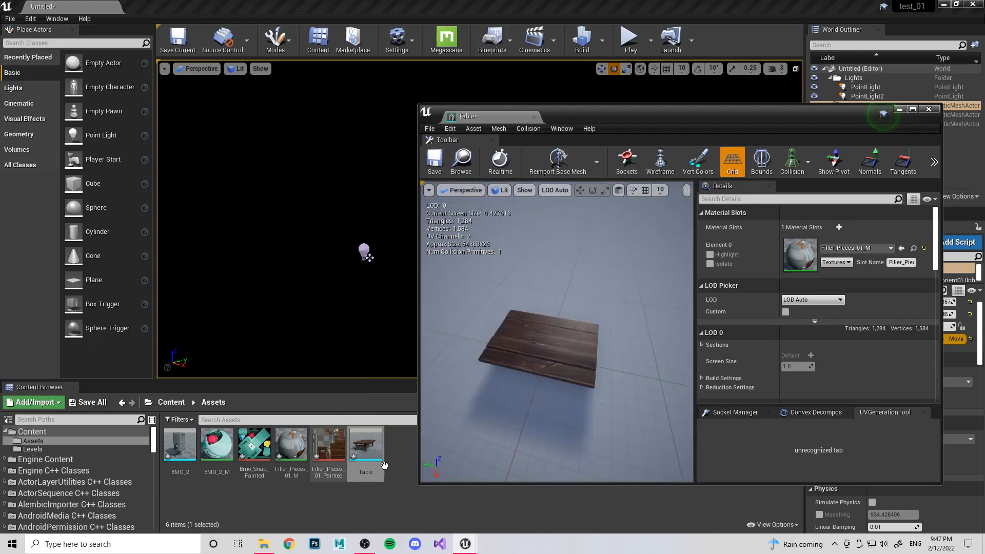
left_click(286, 446)
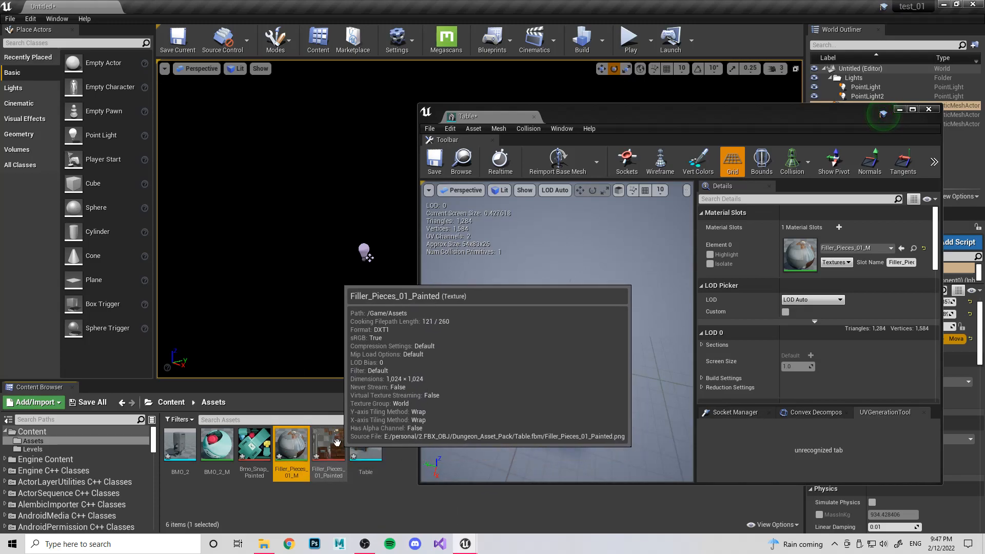
Step: Reopen the Table mesh in its editor, examine the textured model up close, and close the editor
left_click(930, 111)
double_click(366, 446)
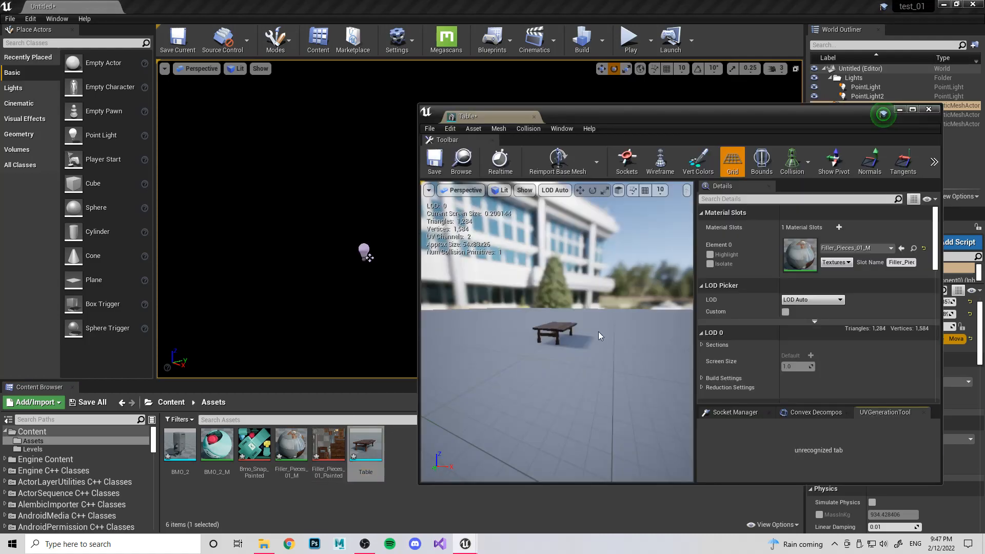
scroll(564, 327, "up", 6)
left_click_drag(563, 327, 552, 405)
left_click(931, 111)
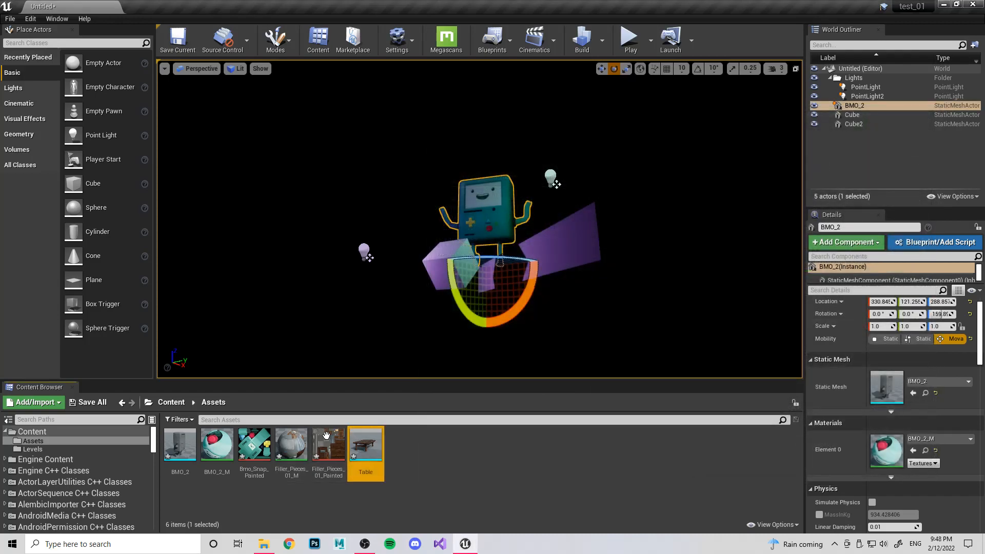
Step: Add a constant of 1 to the Filler_Pieces_01_M material, connect it to Roughness, and save the material
double_click(291, 445)
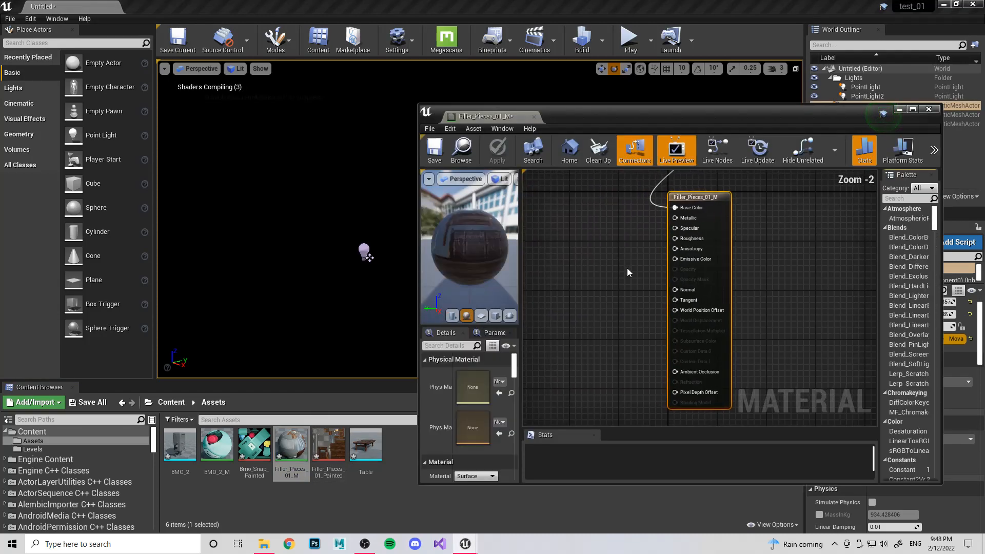
left_click(581, 229)
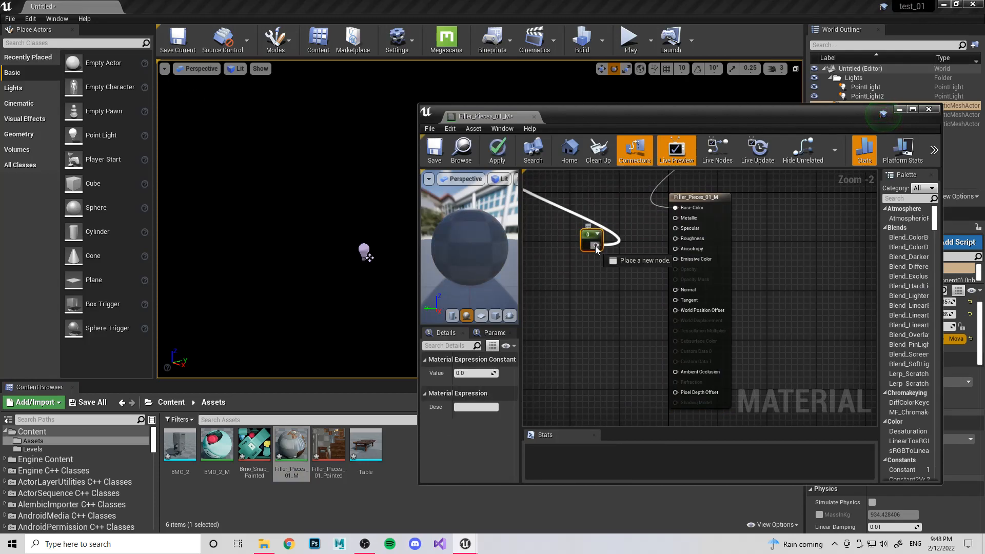
left_click_drag(596, 246, 675, 239)
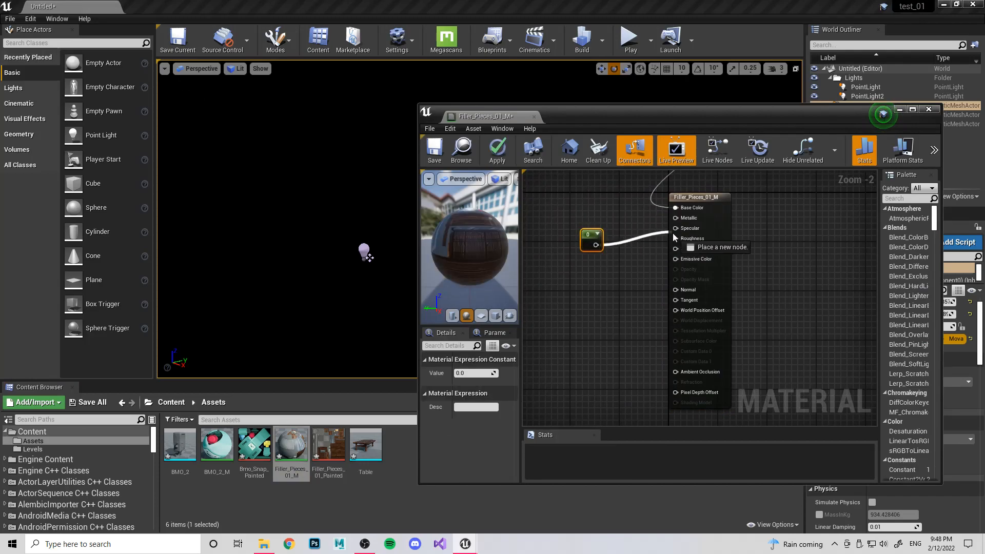
left_click(470, 373)
type("1")
key("Return")
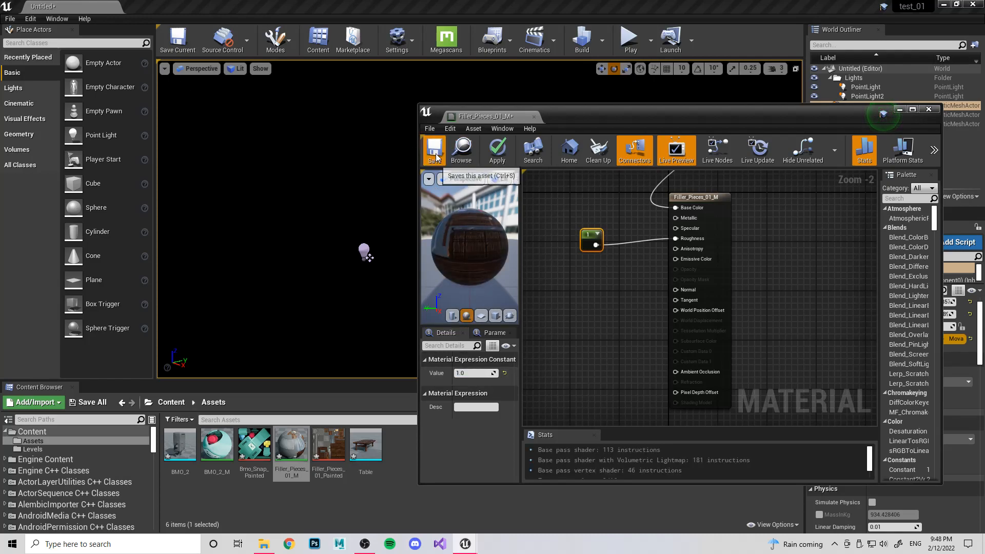
key("ctrl+s")
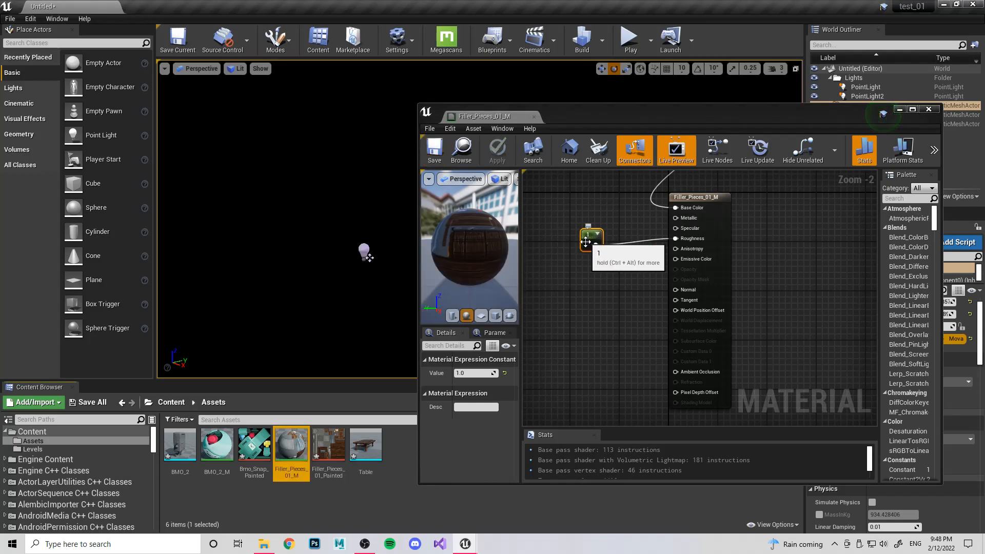
Step: Arrange the roughness constant and the Texture Sample node beside the material's input side, and close the material editor
left_click_drag(626, 250, 633, 247)
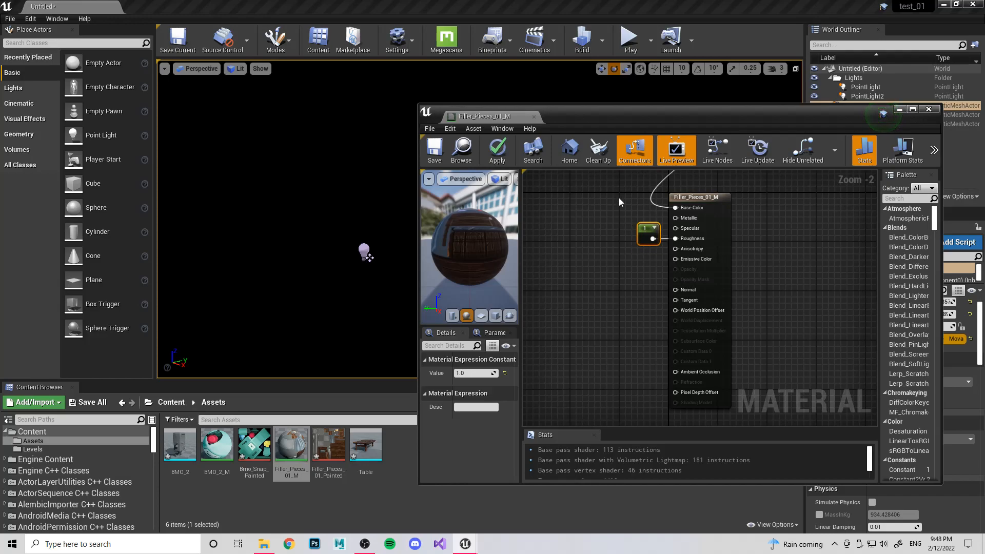
right_click_drag(627, 198, 634, 309)
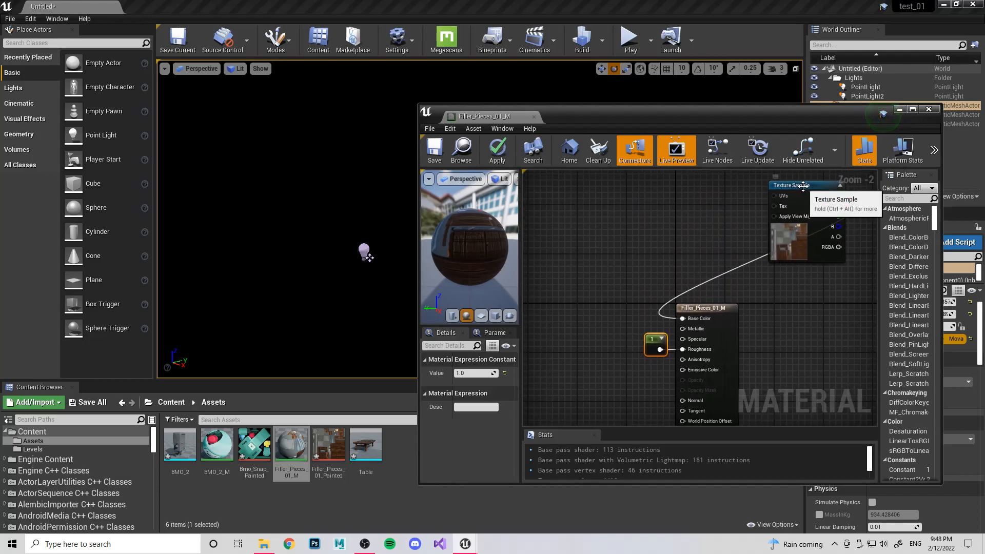
left_click_drag(803, 185, 588, 309)
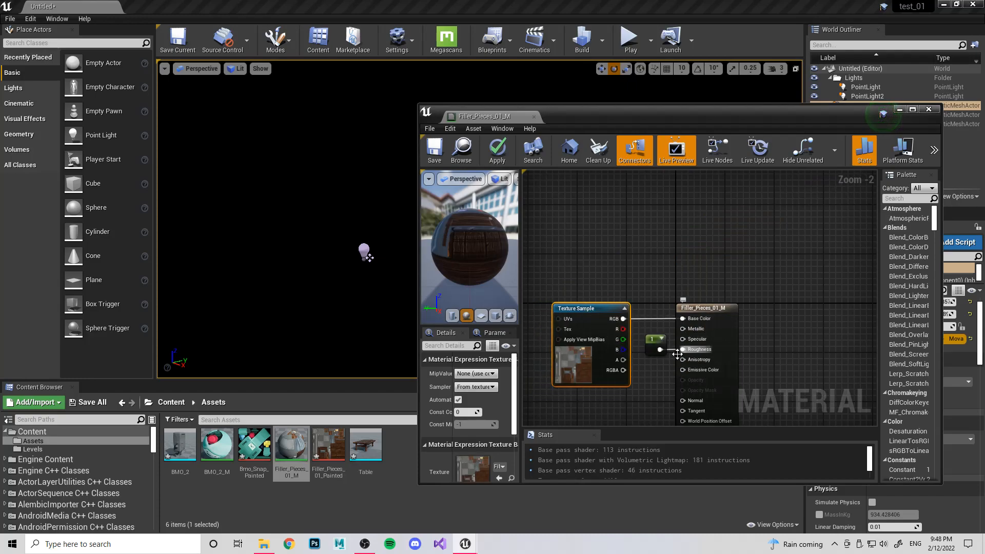
left_click(534, 117)
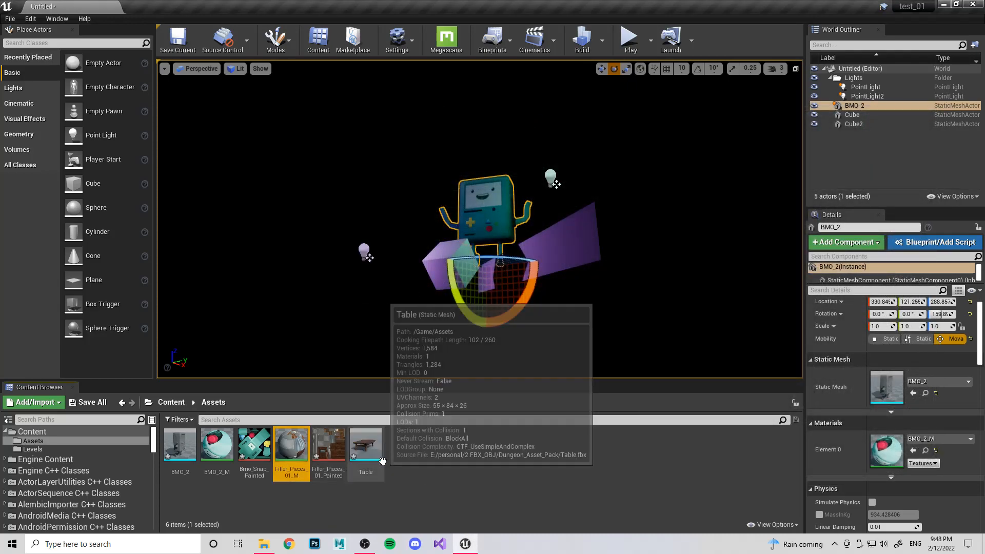
Step: Place the Table mesh in the level near BMO, frame it, and move it along its Y axis
left_click_drag(365, 444, 410, 350)
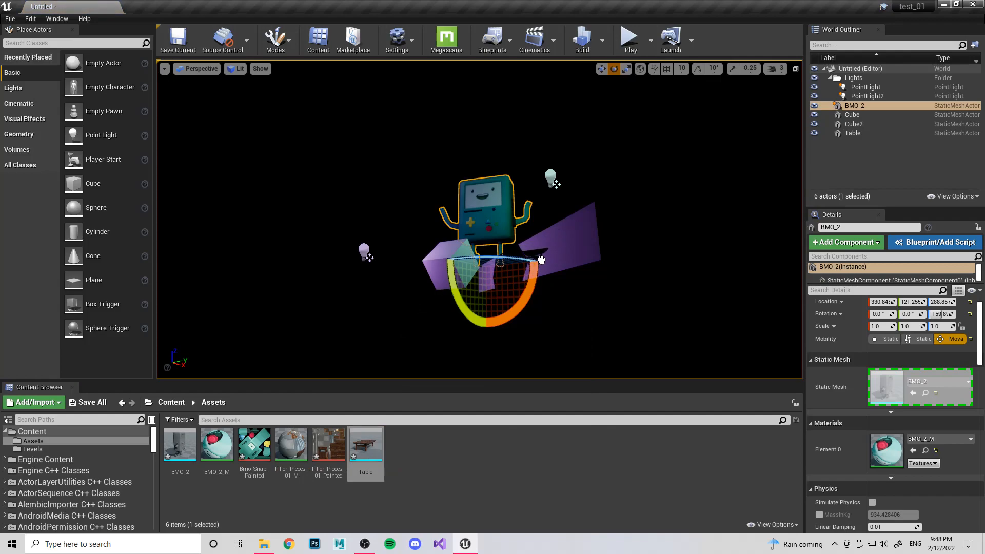
left_click_drag(540, 262, 544, 254)
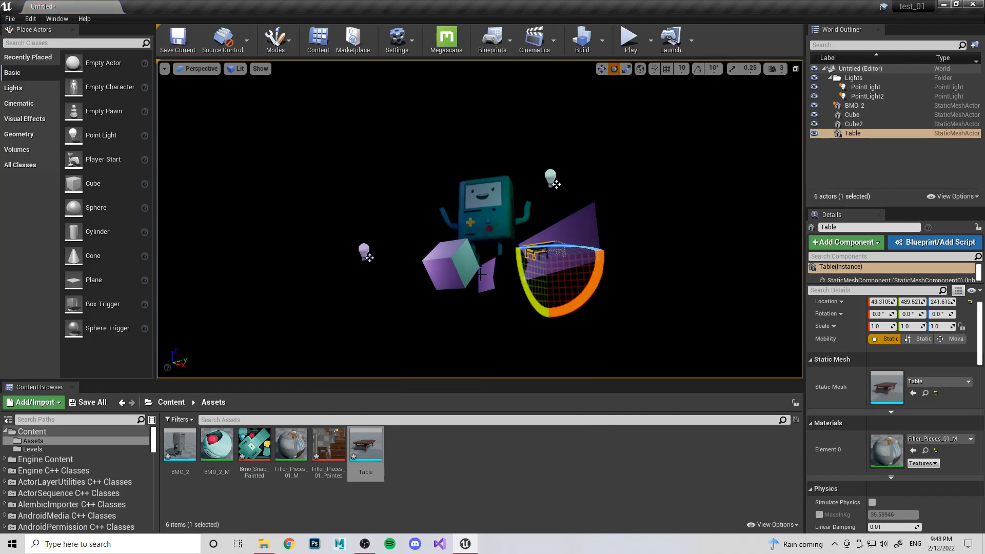
key("f")
mouse_move(467, 247)
right_mouse_down()
mouse_move(451, 205)
mouse_move(472, 208)
mouse_move(483, 246)
right_mouse_up()
key("w")
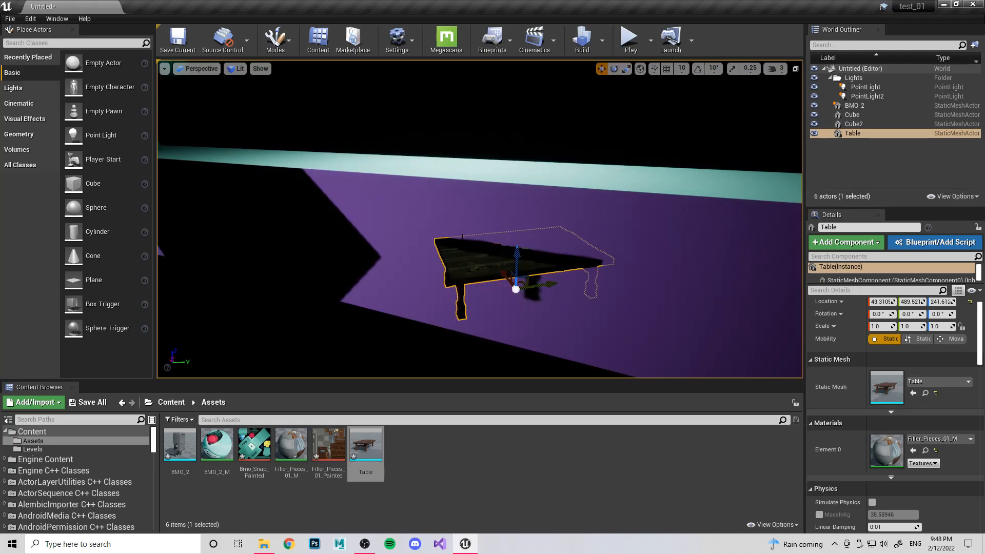
left_click_drag(551, 287, 404, 169)
Step: Delete the Table actor from the level
right_click_drag(404, 169, 473, 192)
right_click_drag(548, 219, 500, 224)
key("Delete")
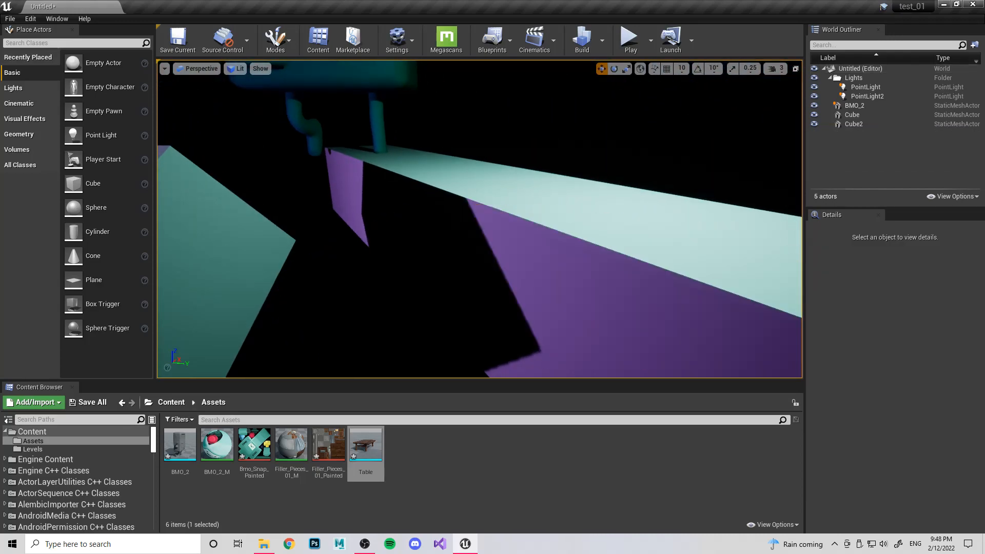
scroll(428, 235, "down", 10)
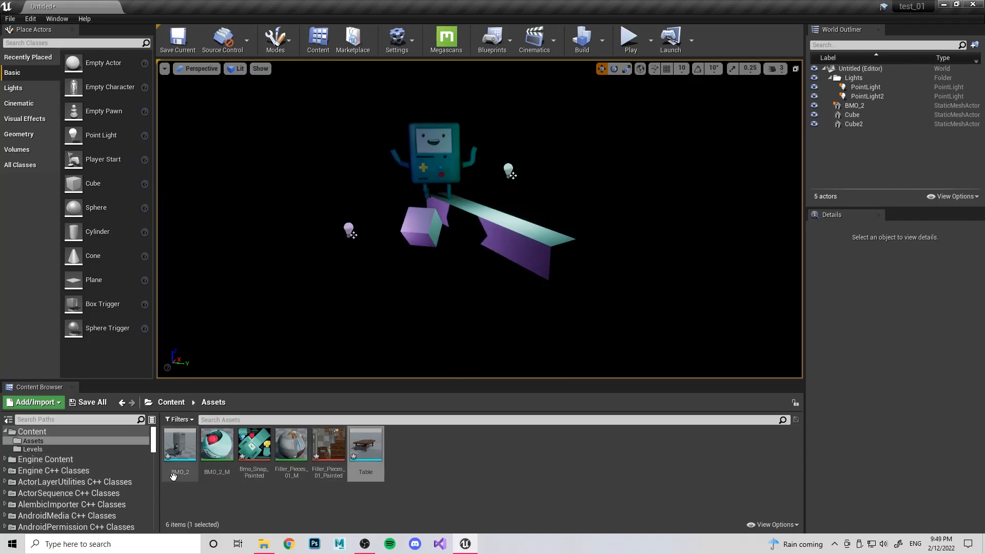
Step: Create two folders named Mesh and Mats inside the Assets folder
left_click(175, 465)
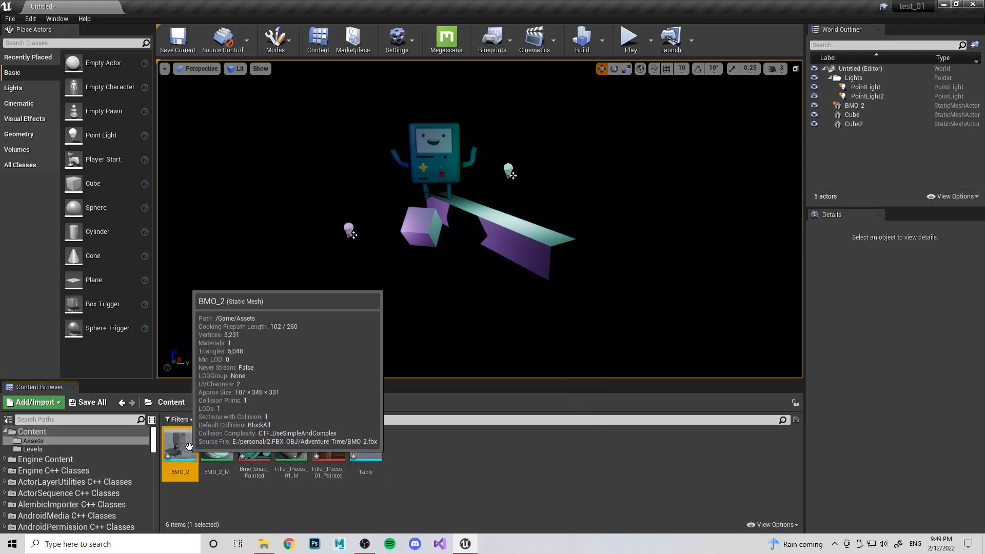
left_click(366, 451)
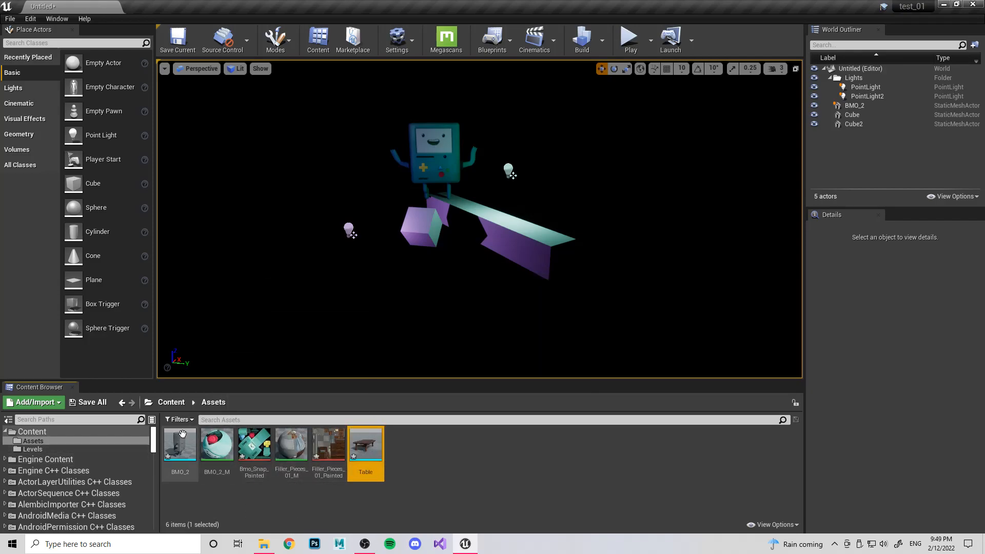
right_click(473, 442)
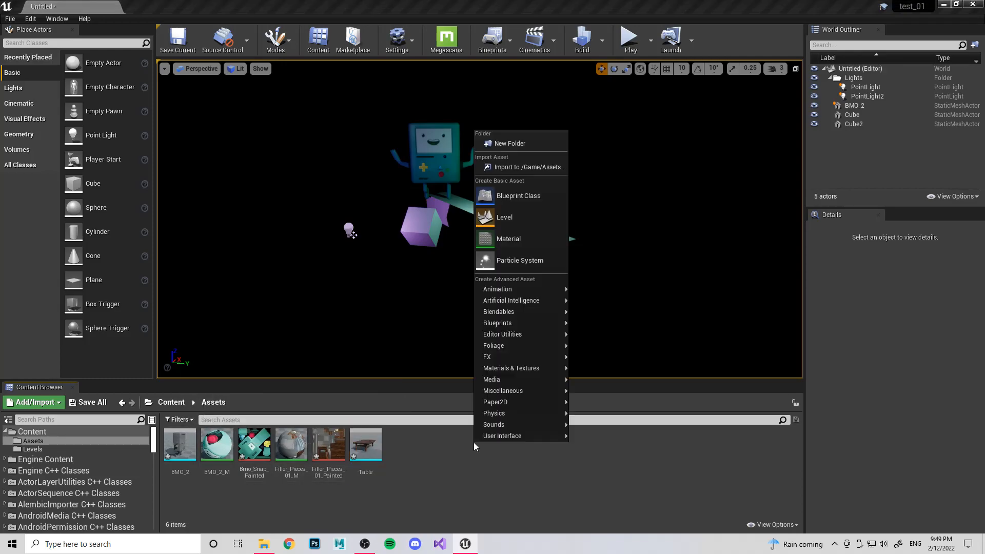
left_click(517, 141)
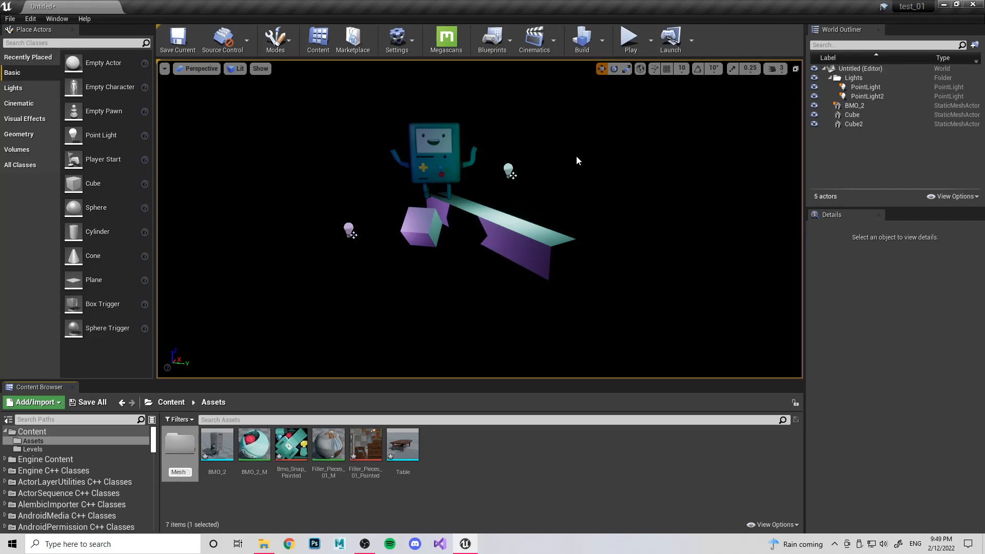
right_click(555, 471)
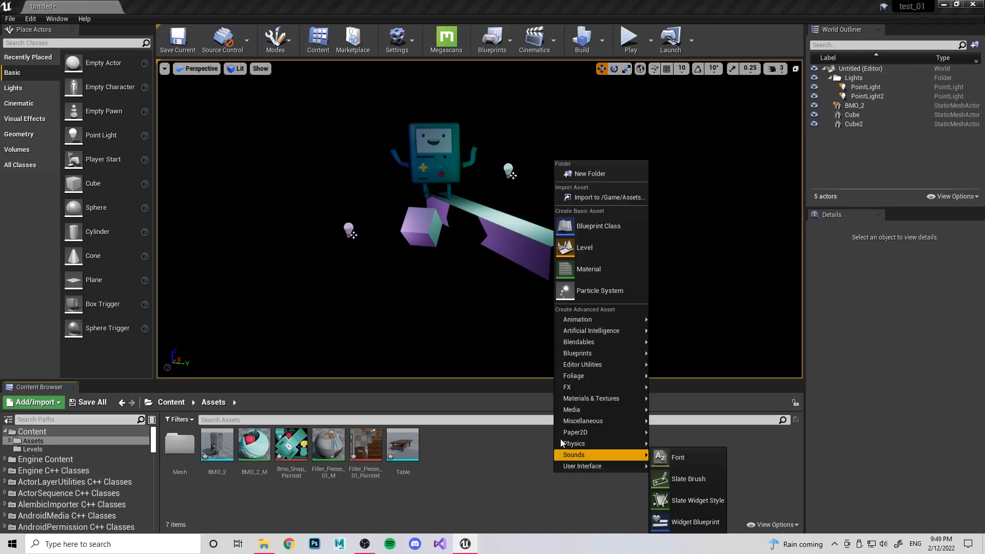
left_click(591, 173)
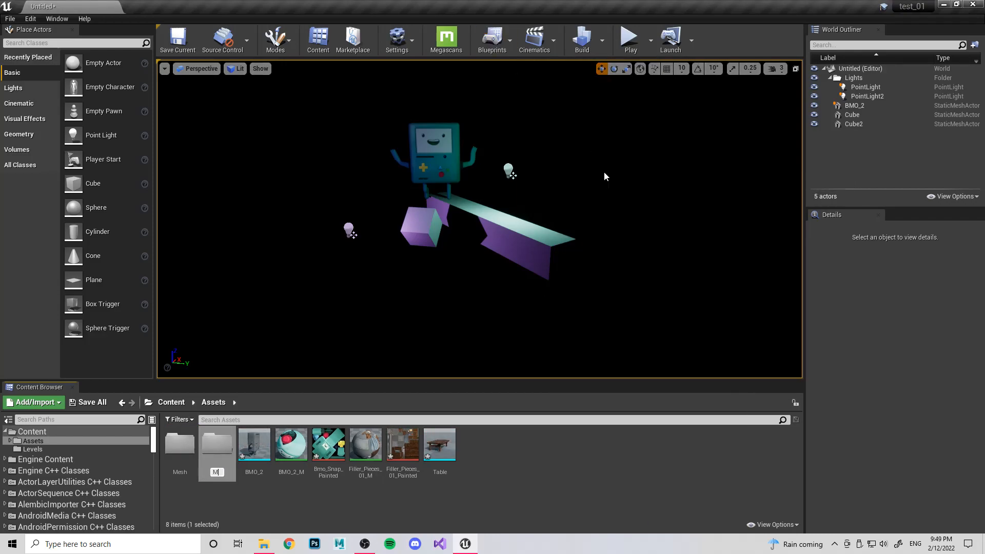
type("ts")
key("Return")
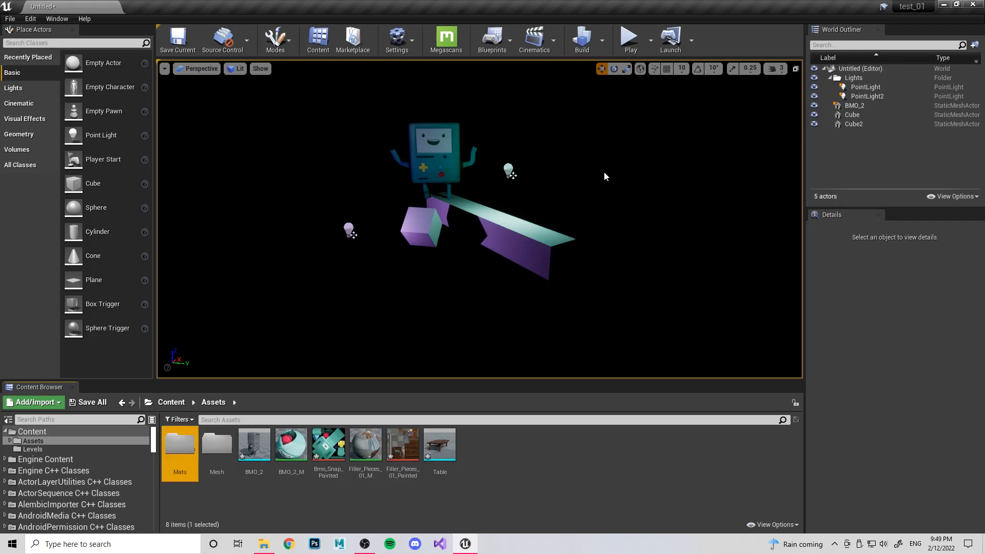
Step: Move the BMO_2 and Table static meshes into the Mesh folder
left_click(254, 446)
left_click(439, 446, "ctrl")
left_click_drag(265, 448, 229, 466)
left_click(231, 468)
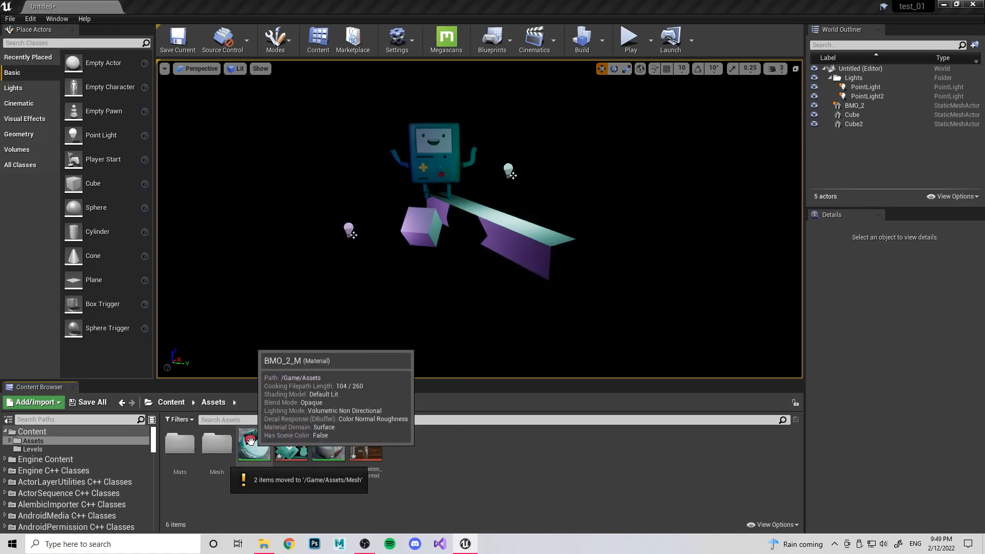
Step: Move both materials and both painted textures from Assets into the Mats folder
left_click(250, 442)
left_click(366, 446, "shift")
left_click_drag(366, 446, 184, 455)
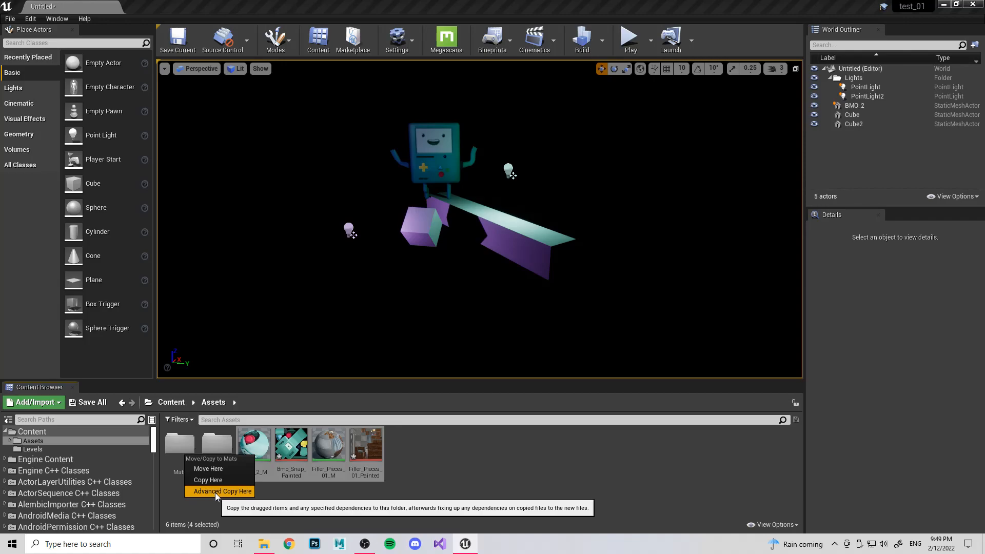
left_click(214, 469)
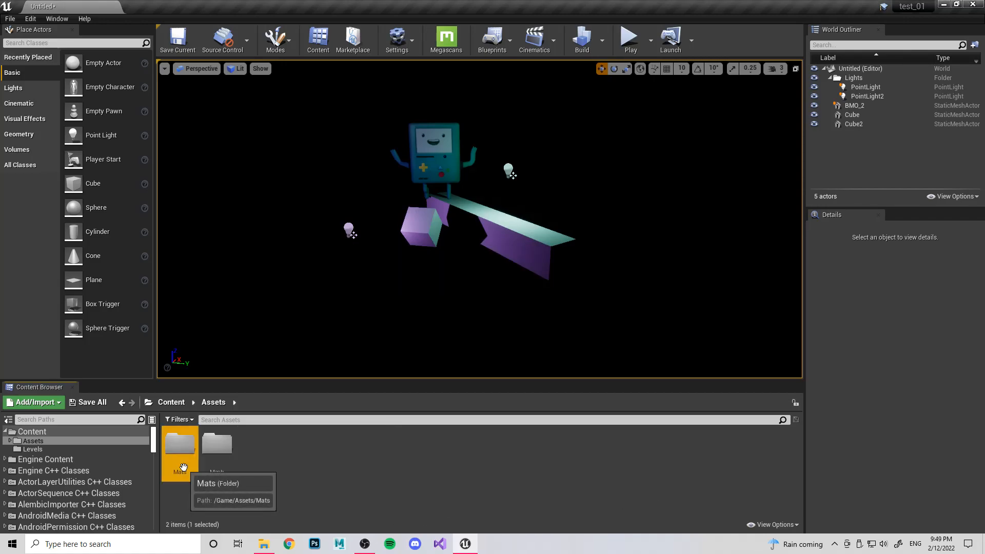
Step: Create a folder named Tex inside the Mats folder
double_click(180, 446)
right_click(422, 436)
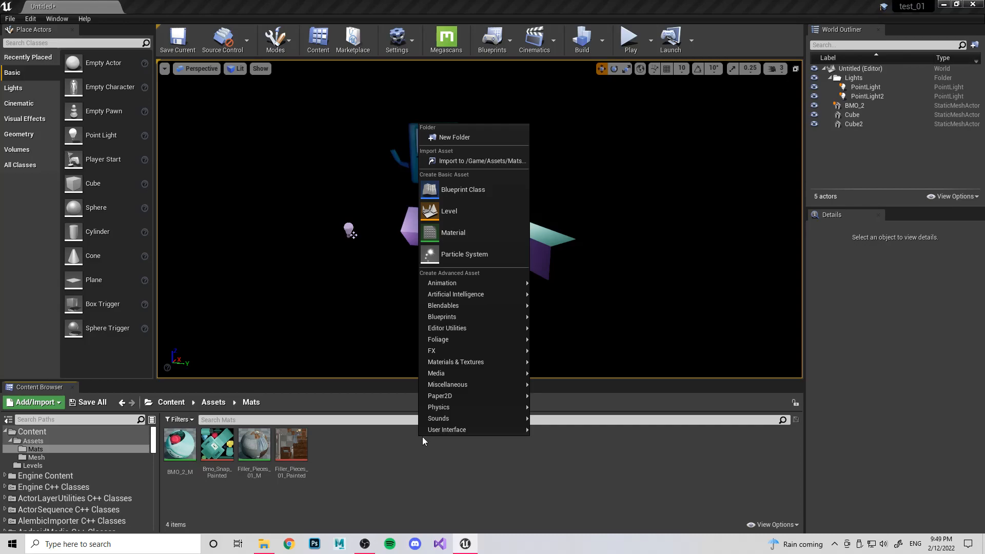
left_click(462, 134)
type("T")
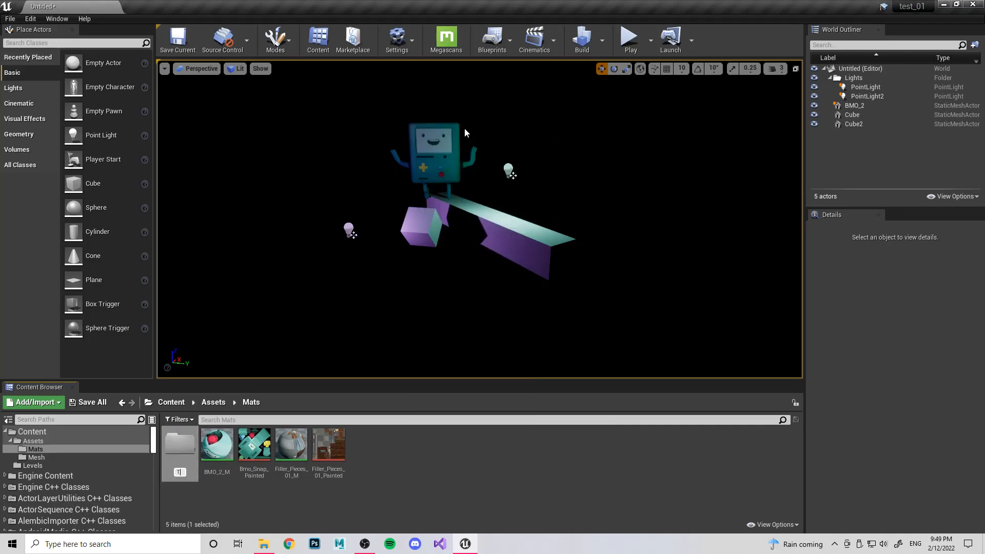
key("Return")
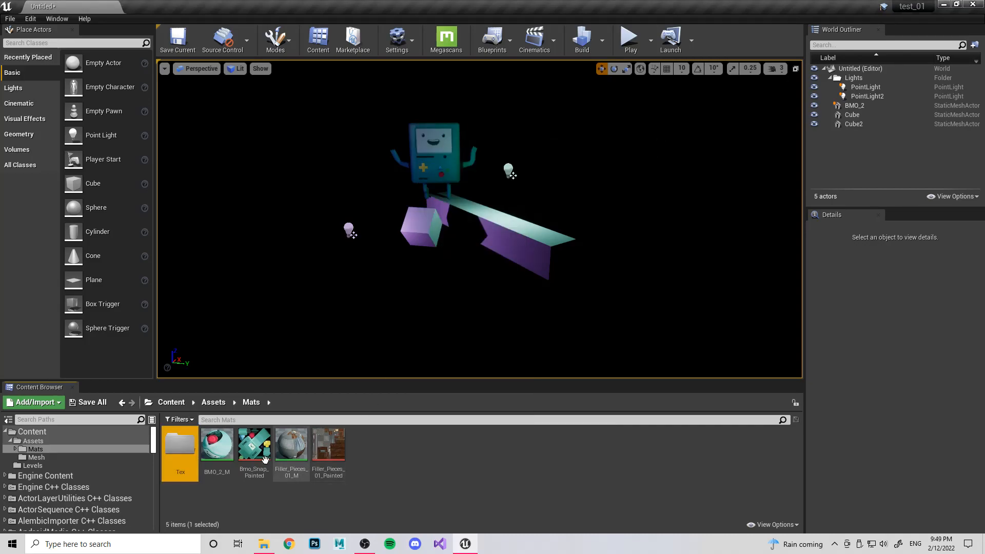
Step: Move the Bmo_Snap_Painted and Filler_Pieces_01_Painted textures into the Tex folder
left_click(254, 445)
left_click(329, 445, "ctrl")
left_click_drag(329, 444, 188, 470)
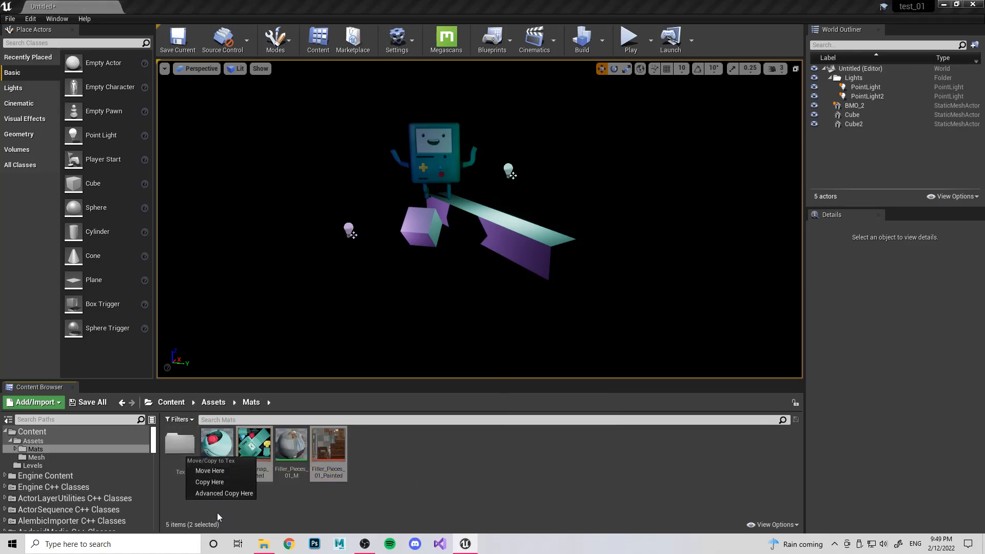
left_click(211, 473)
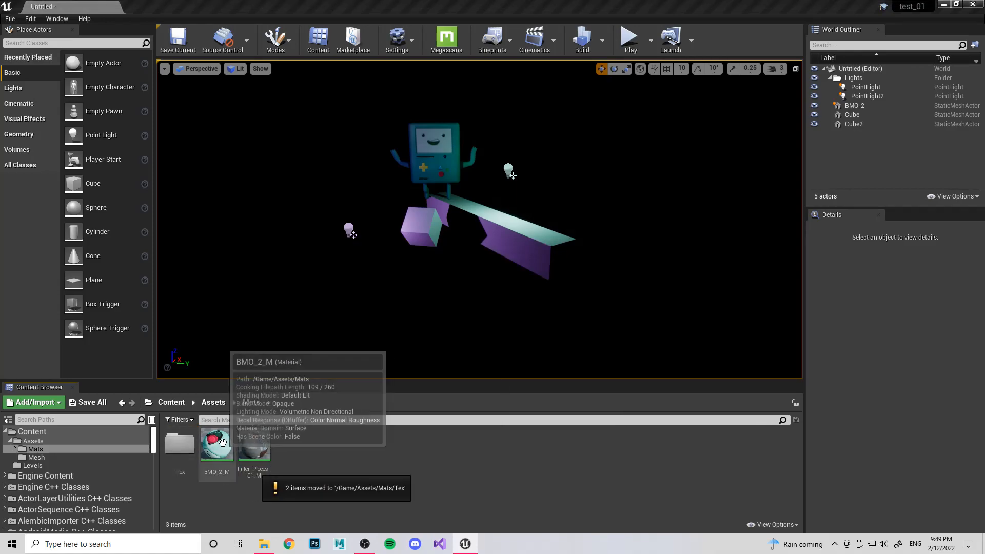
Step: Create a folder named Chars inside the Mesh folder
double_click(189, 444)
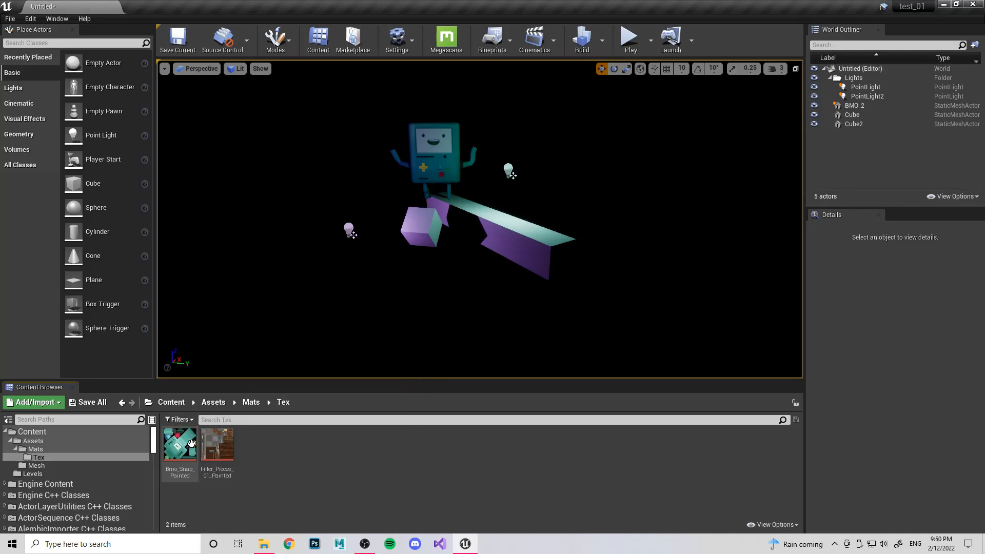
left_click(213, 402)
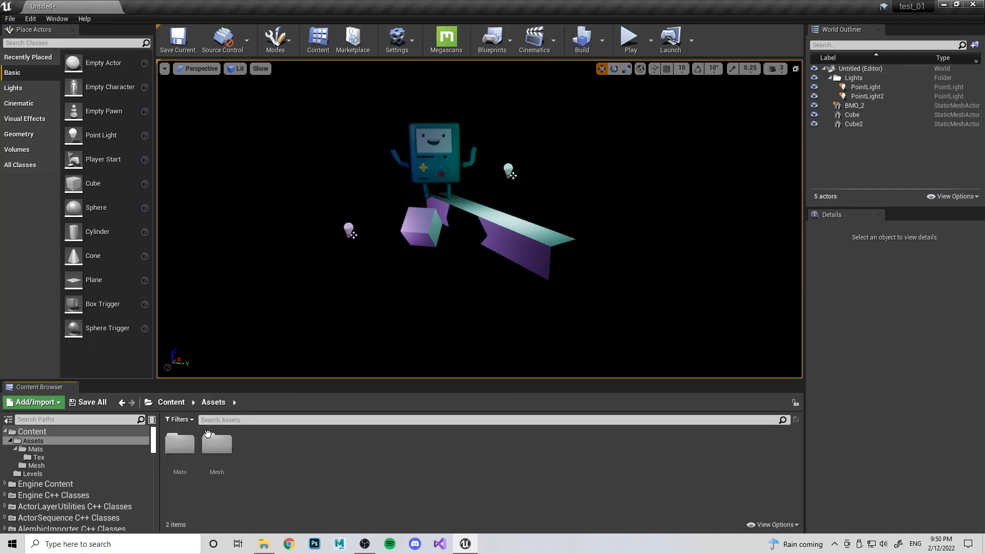
double_click(179, 442)
left_click(213, 402)
double_click(231, 440)
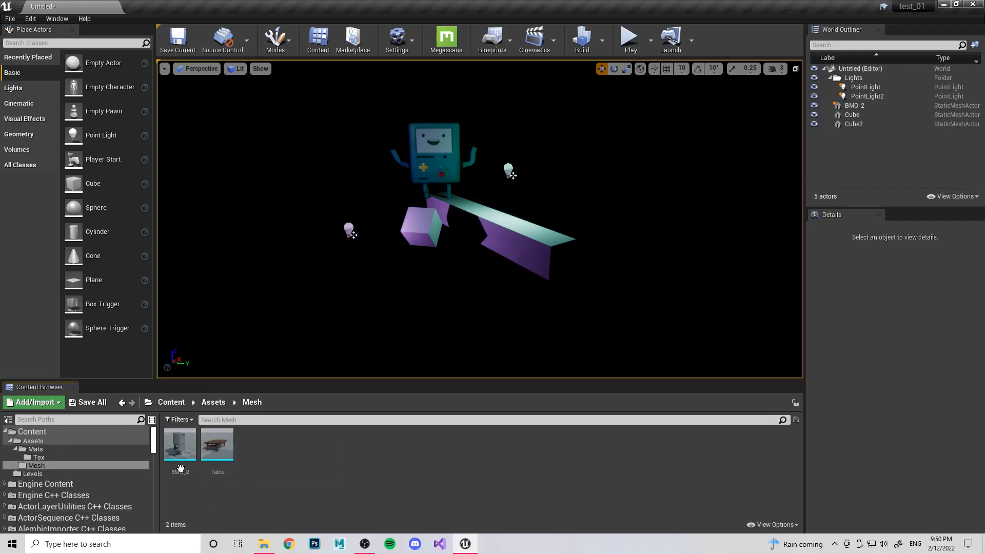
right_click(337, 487)
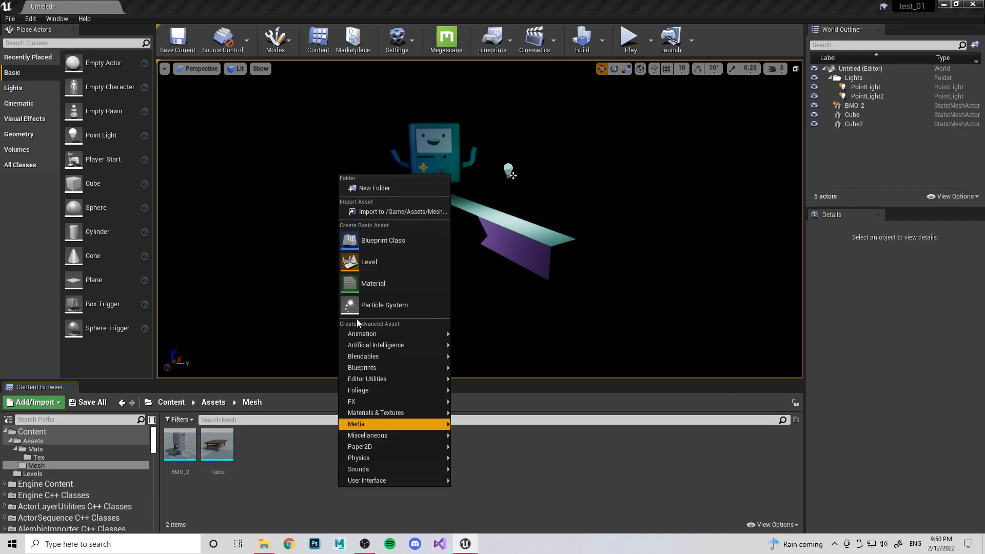
left_click(373, 190)
type("Char")
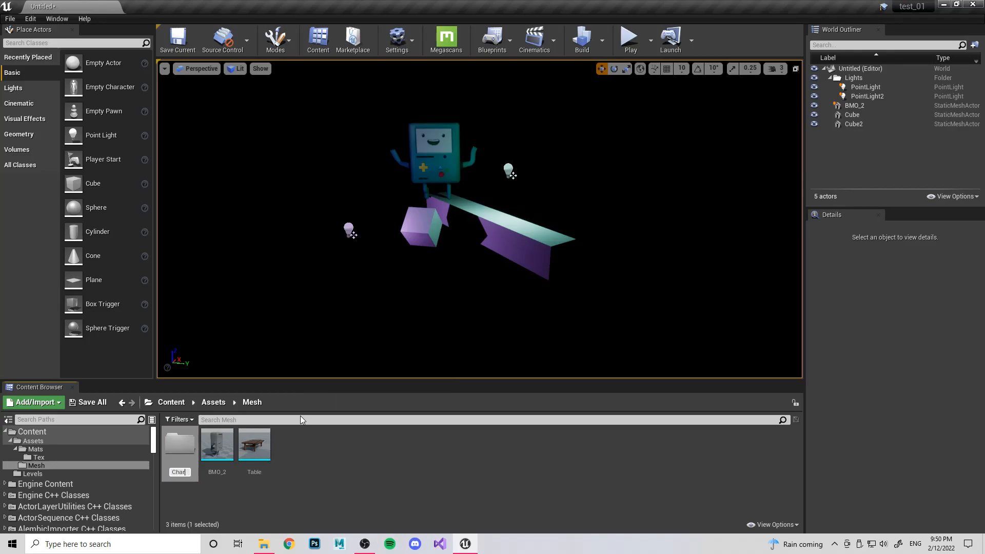
type("s")
key("Return")
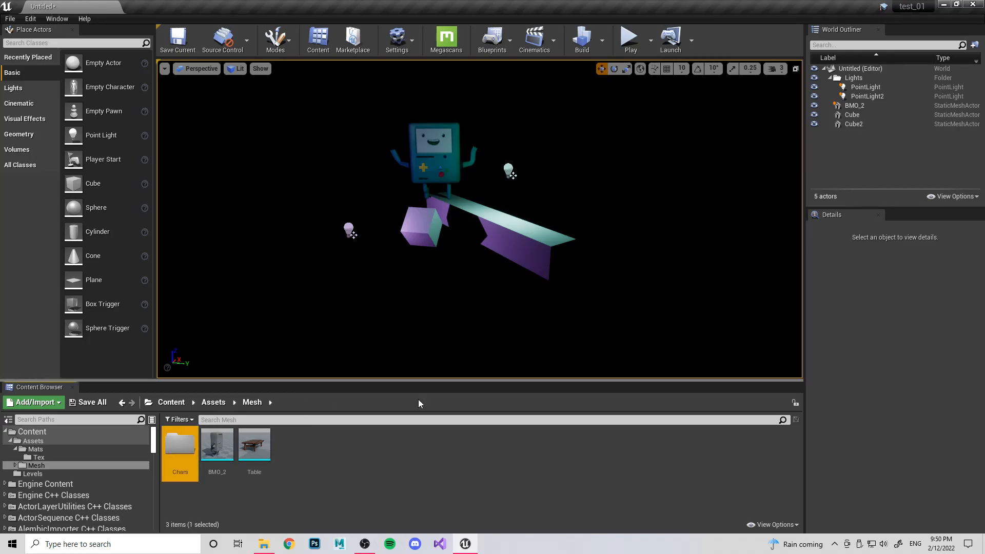
Step: Create two more folders inside Mesh, named Dressing and Foliage
right_click(331, 439)
left_click(368, 140)
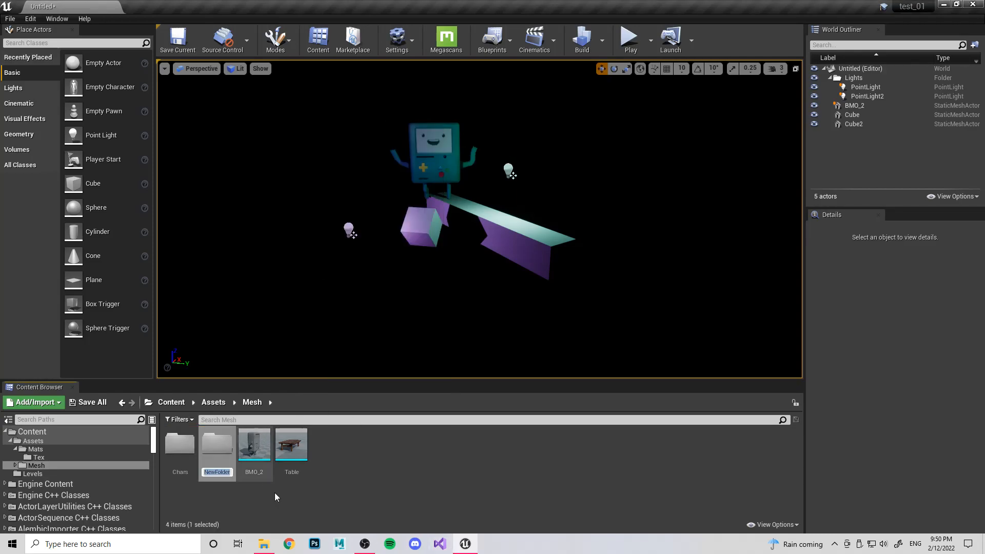
type("Dressing")
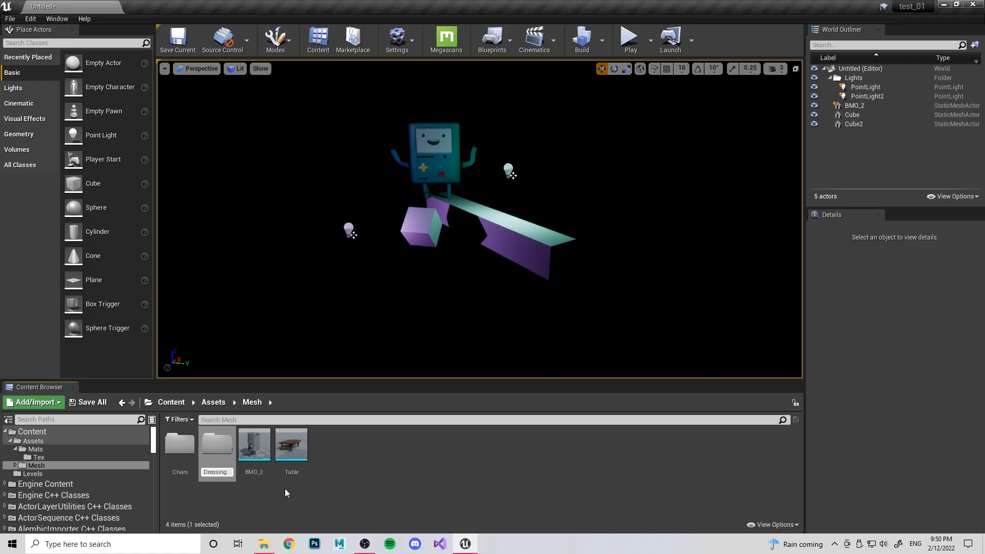
key("Return")
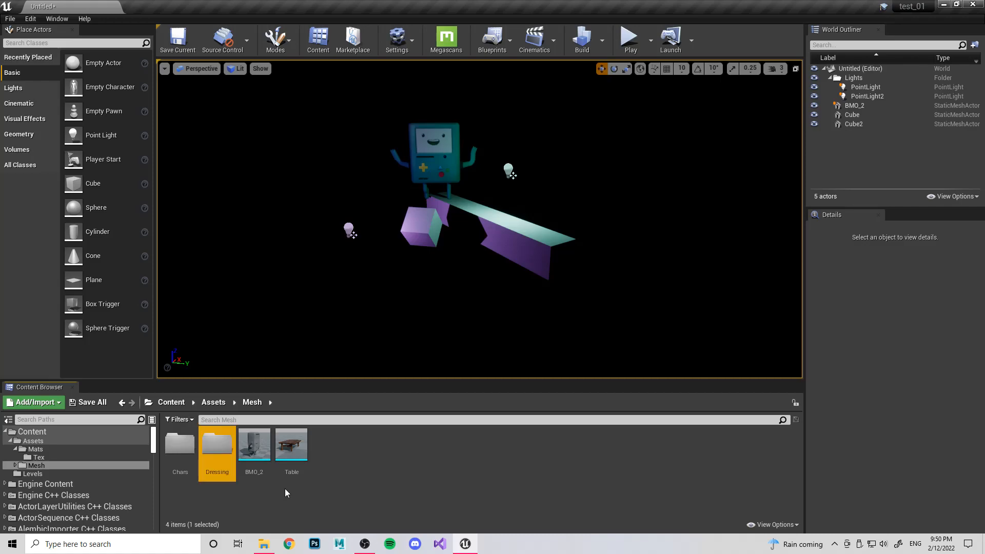
right_click(338, 436)
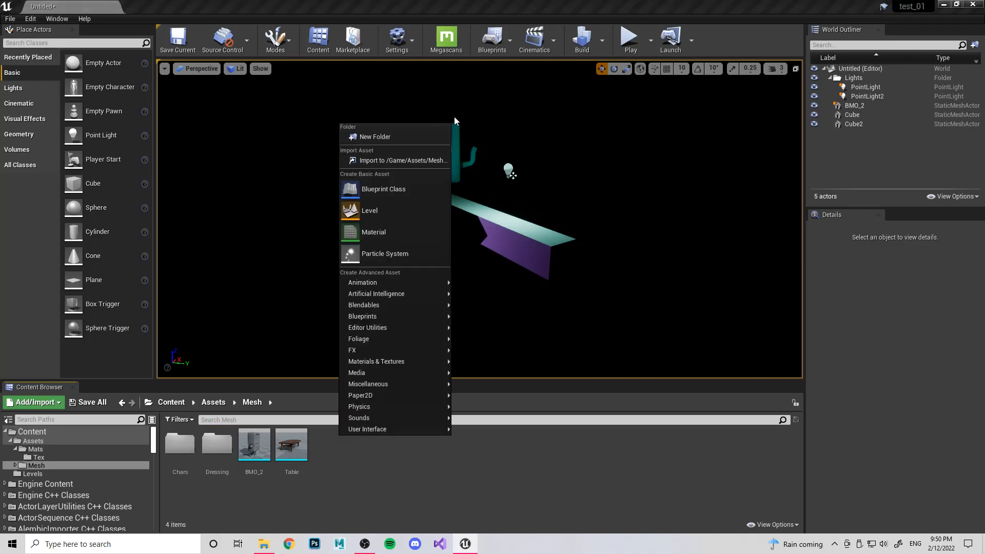
left_click(365, 135)
type("Foliage")
key("Return")
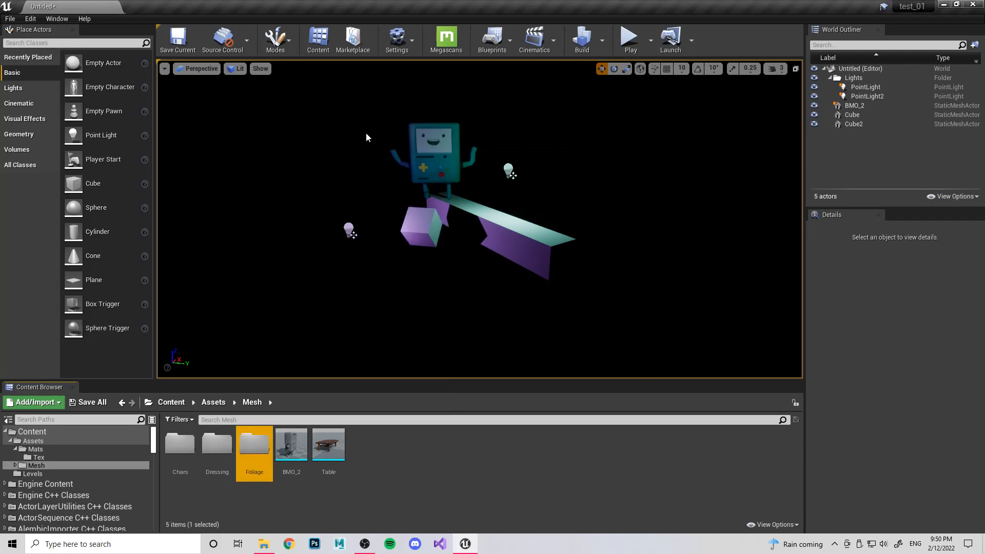
Step: Move the BMO_2 mesh into the Chars folder and the Table mesh into the Dressing folder
left_click_drag(293, 456, 181, 454)
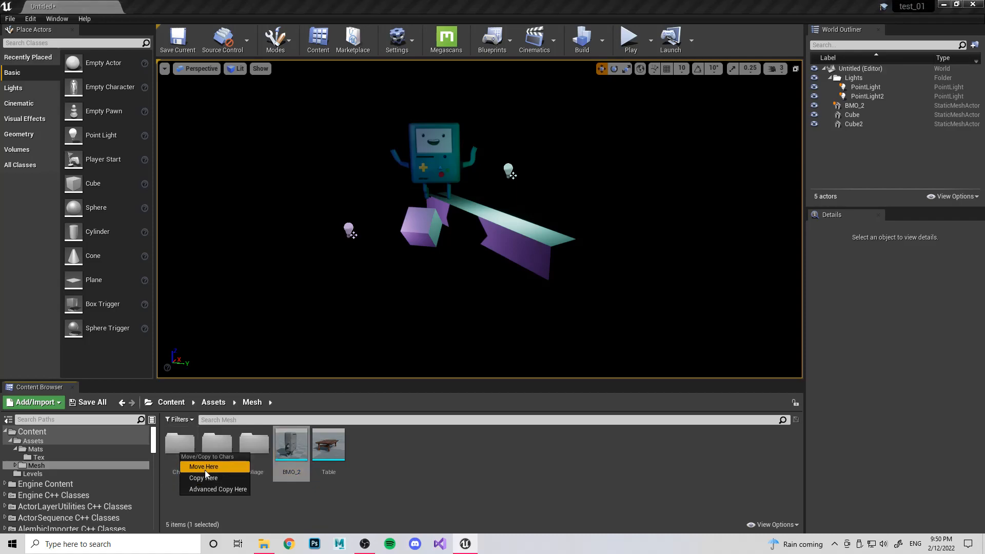
left_click(206, 470)
left_click_drag(334, 444, 229, 455)
left_click(289, 464)
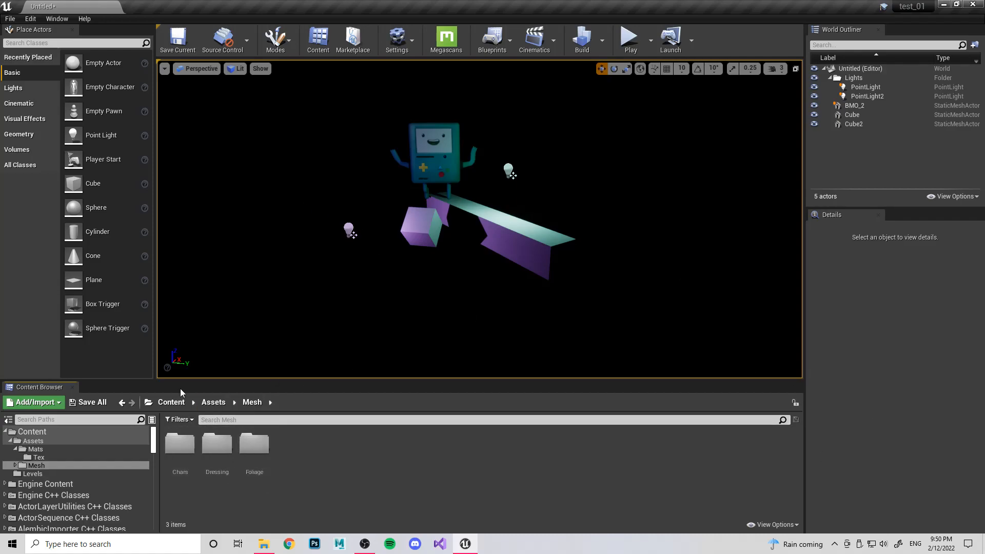
Step: Locate the source static meshes of the BMO_2 character and the long Cube2 block in the project's content folders
left_click(171, 403)
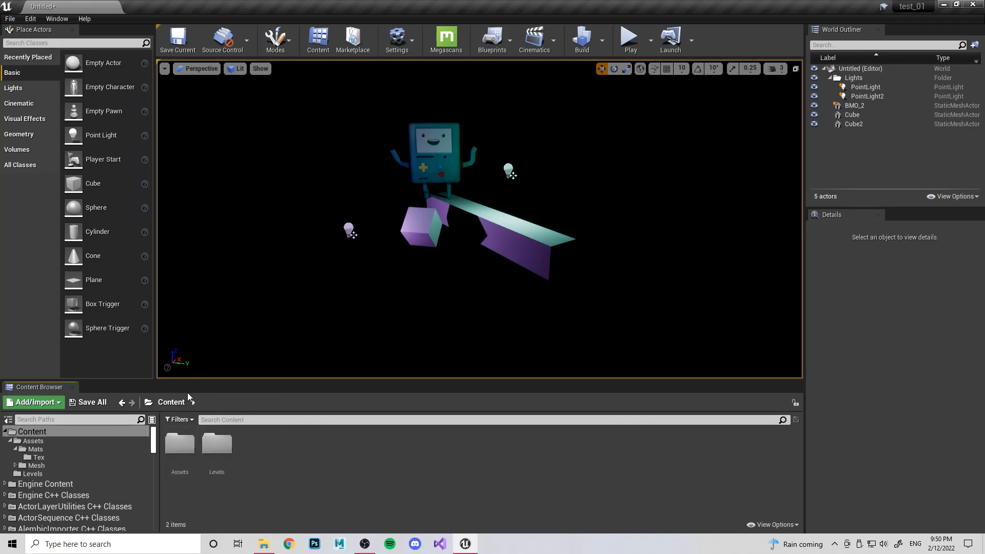
left_click(434, 155)
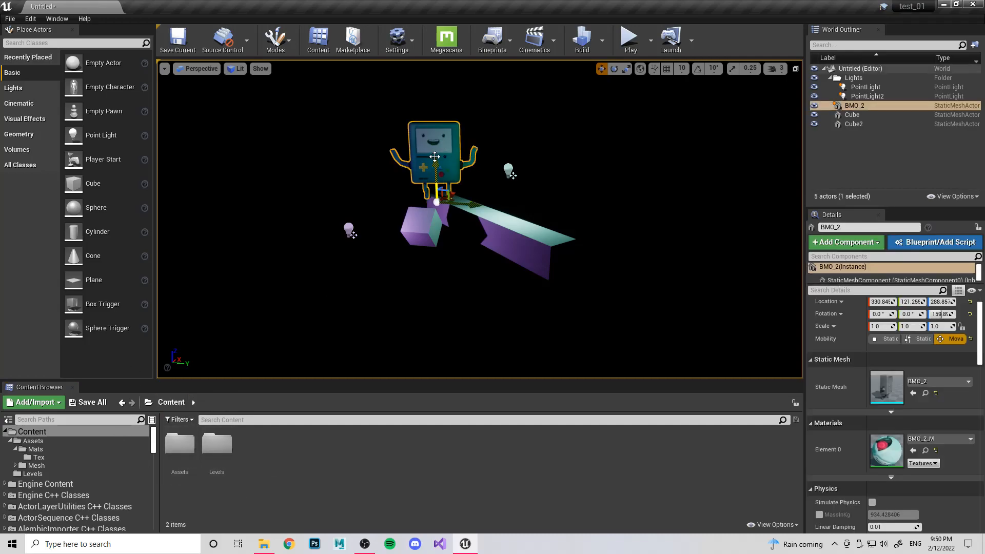
left_click(927, 395)
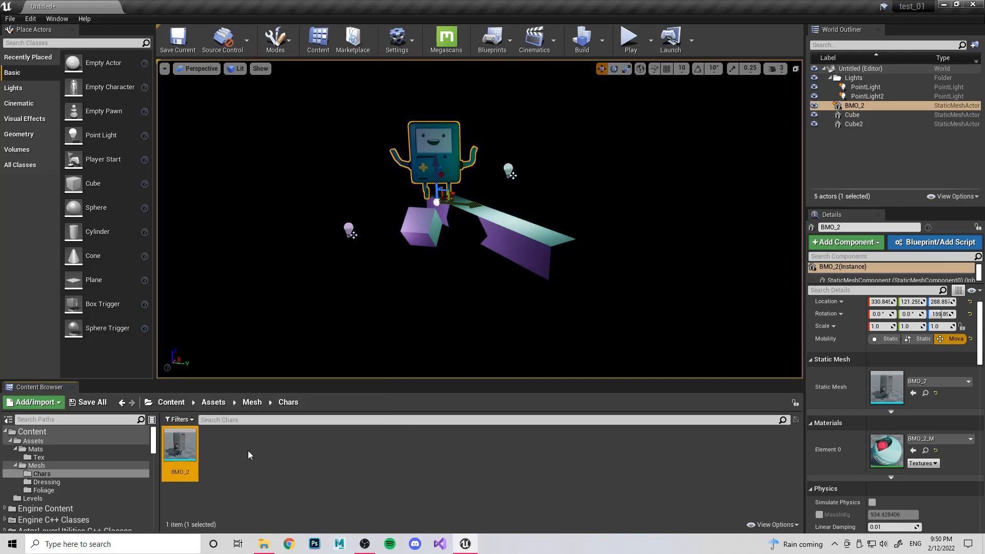
left_click(528, 243)
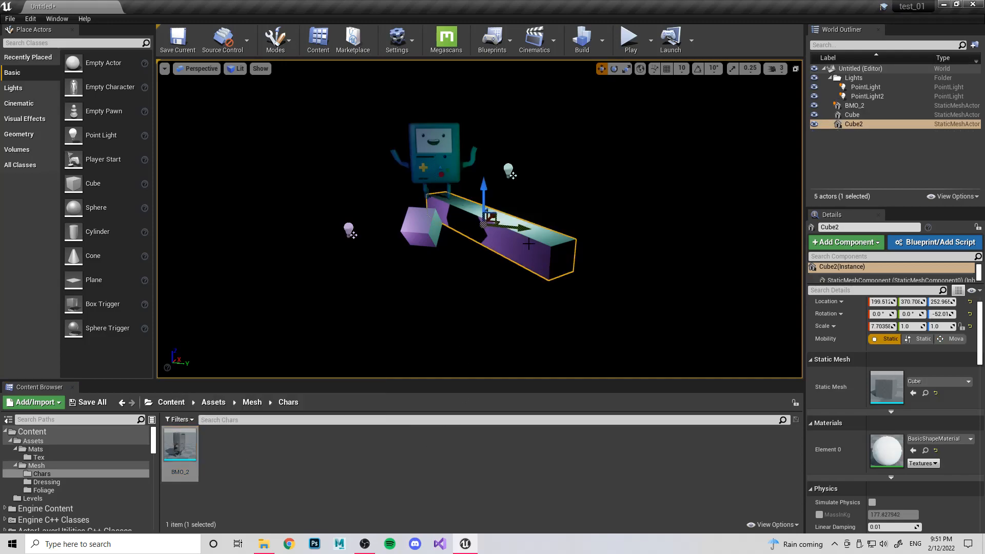
left_click(926, 393)
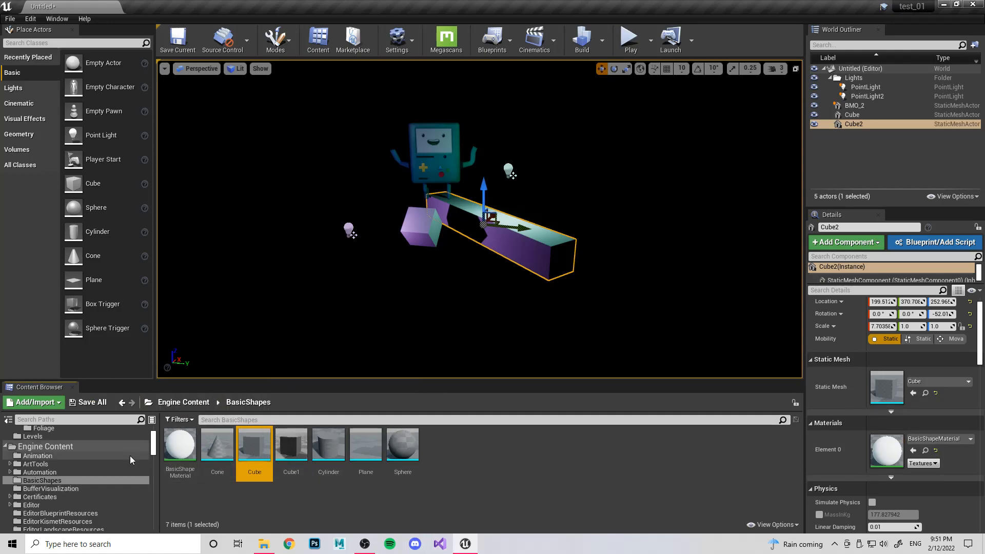
Step: Collapse the Engine Content tree and open the Levels folder under Content
scroll(89, 487, "up", 3)
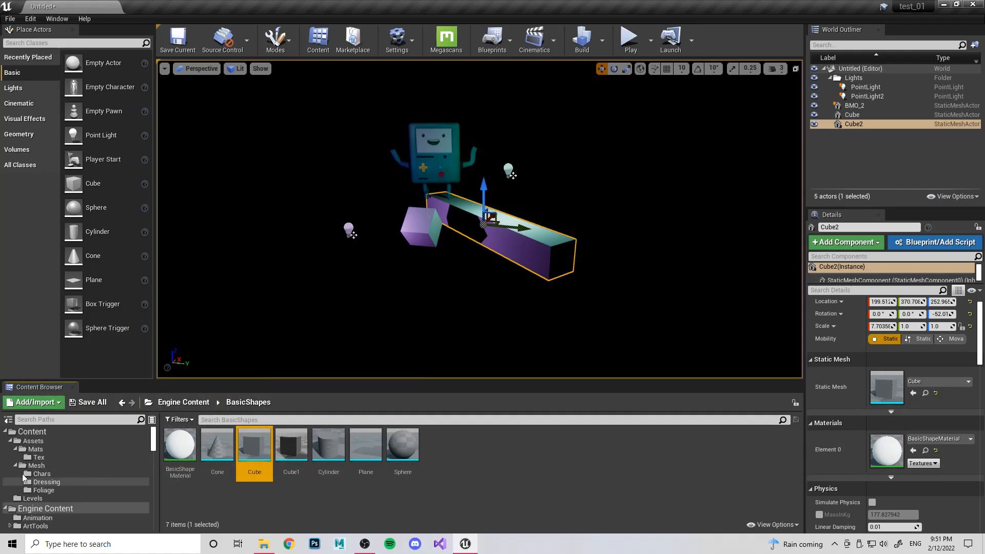
left_click(32, 432)
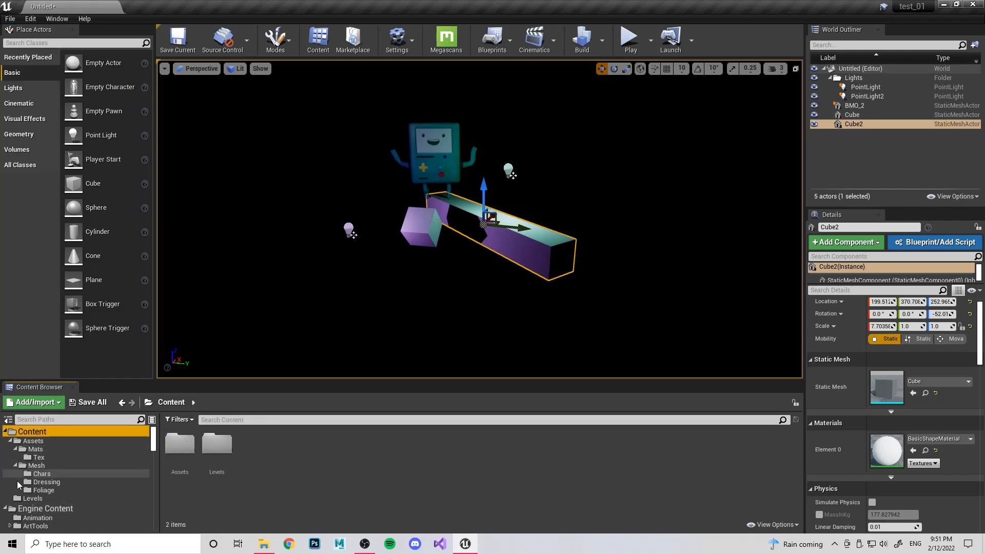
left_click(4, 508)
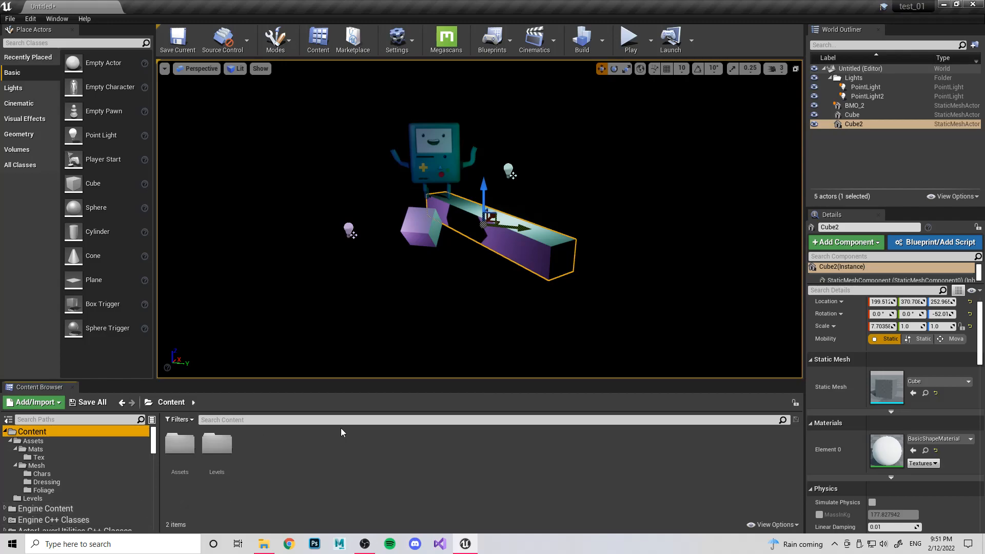
double_click(219, 447)
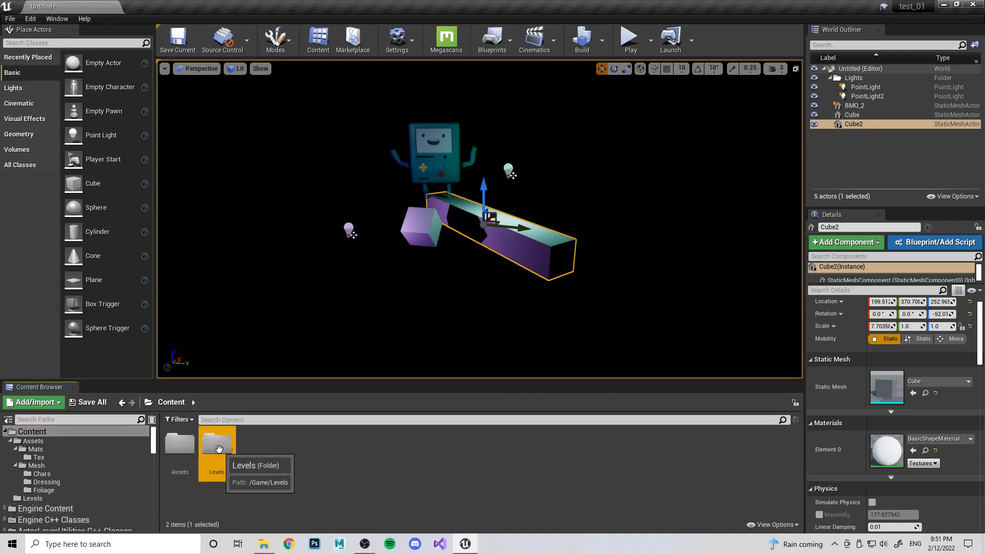
right_click(318, 449)
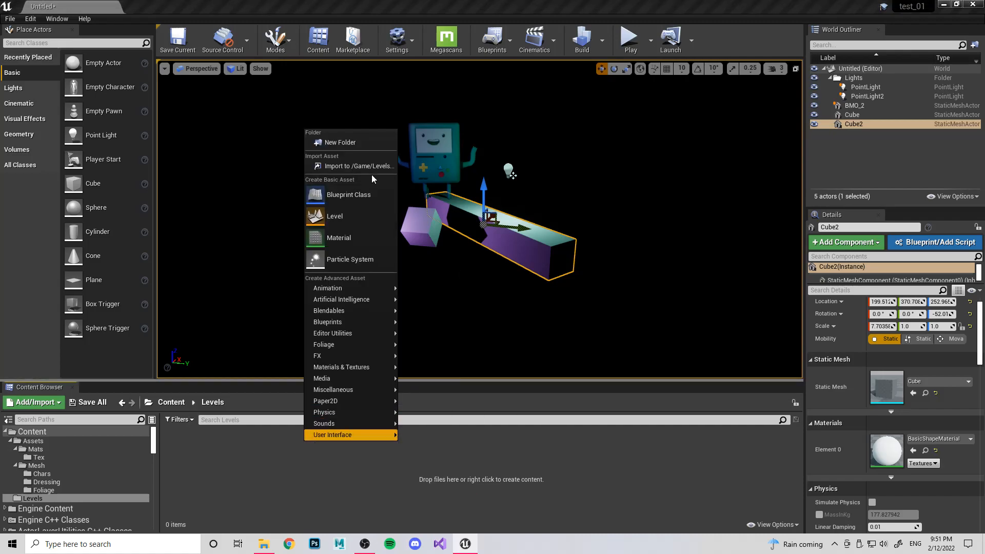
left_click(308, 289)
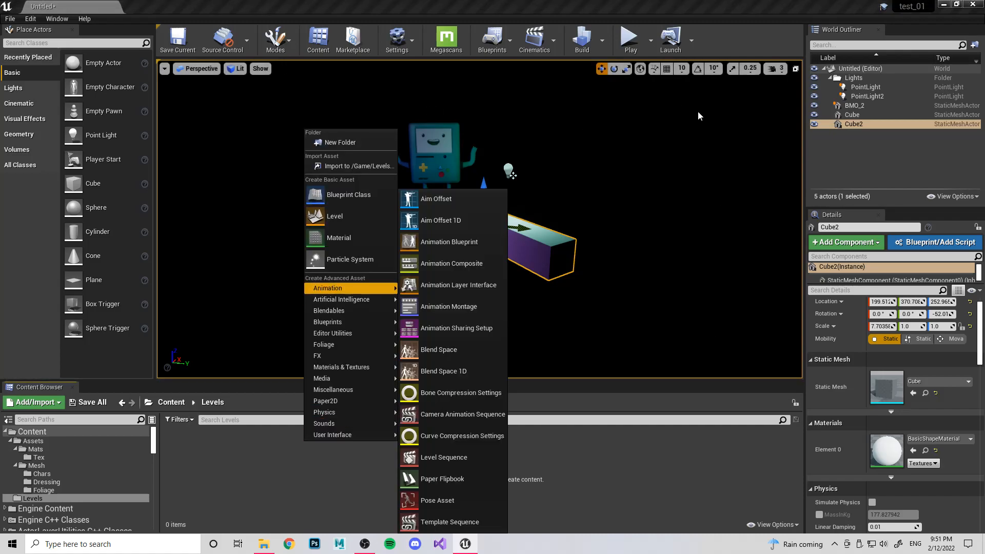
left_click(328, 345)
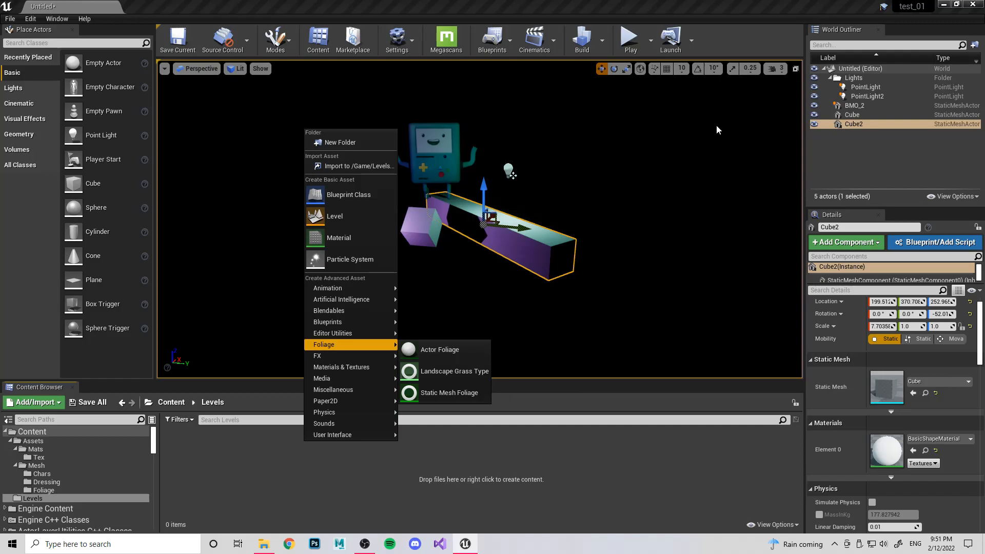
left_click(247, 489)
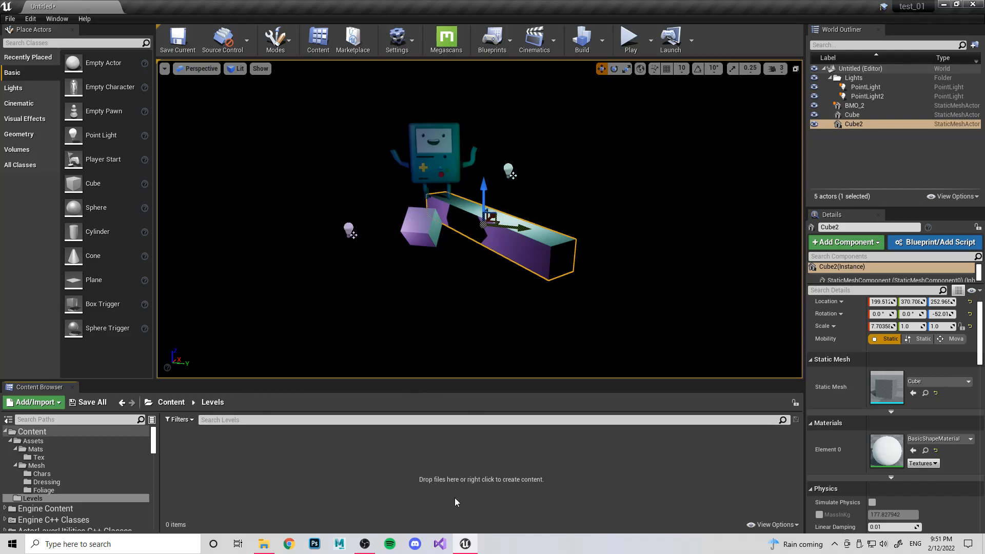
Step: Create a new level asset named Super_Awesome_Level in the Levels folder
right_click(253, 463)
left_click(292, 241)
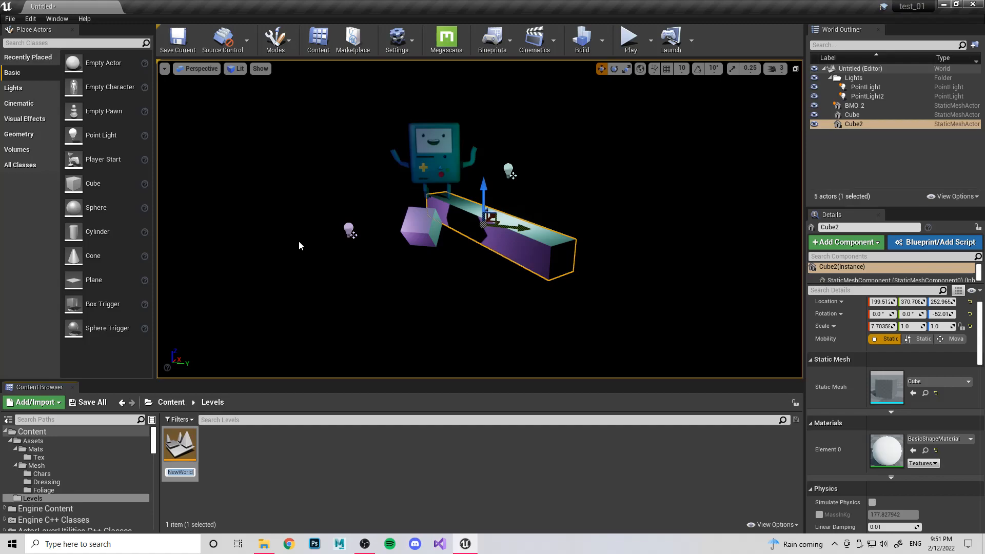
type("Super_Awe")
key("Return")
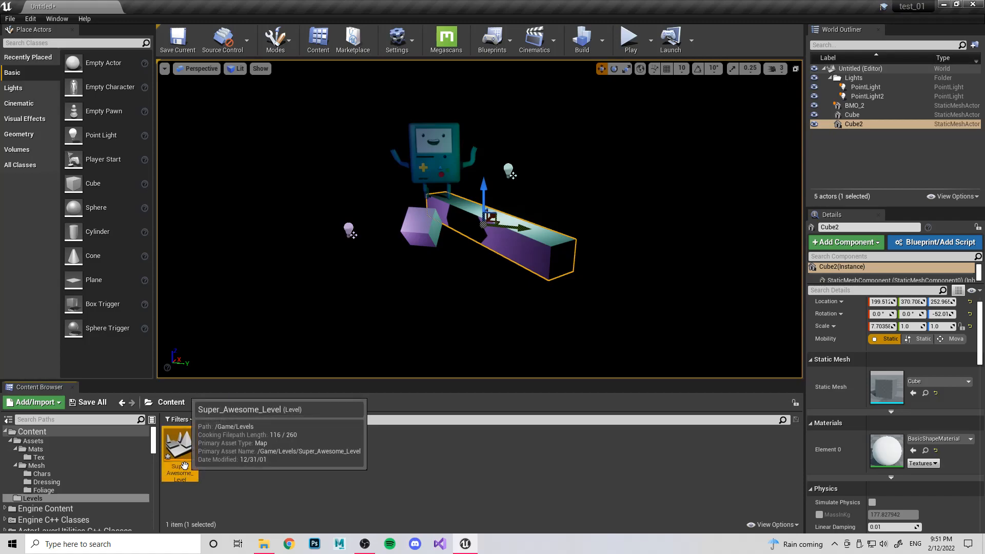
Step: Save all modified content, storing the current unsaved level in the Levels folder as Untitled
left_click(102, 405)
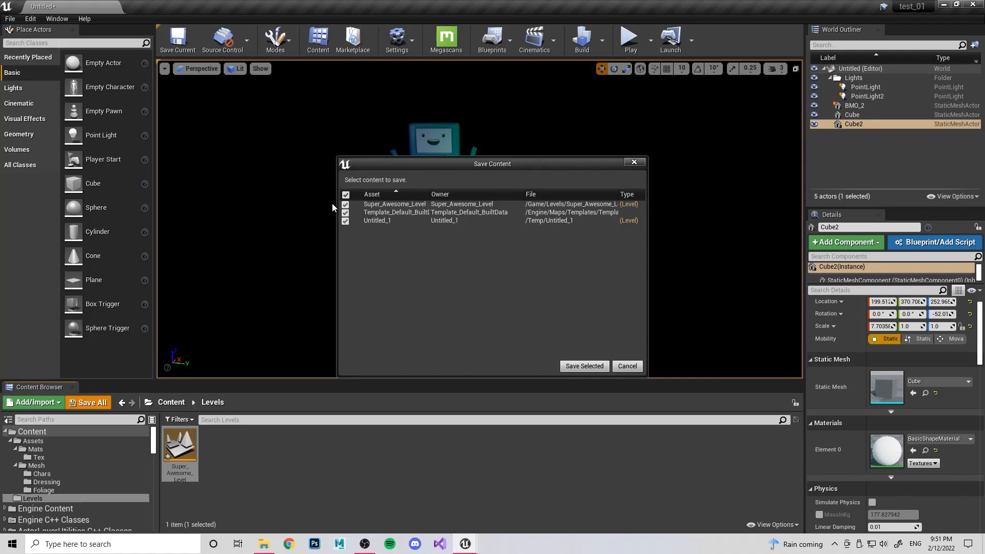
left_click(580, 367)
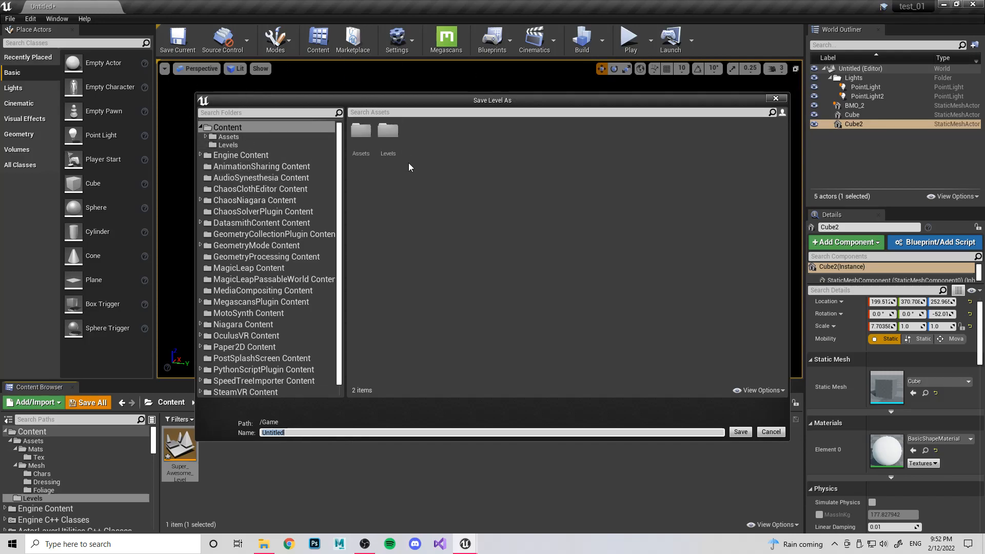
double_click(389, 133)
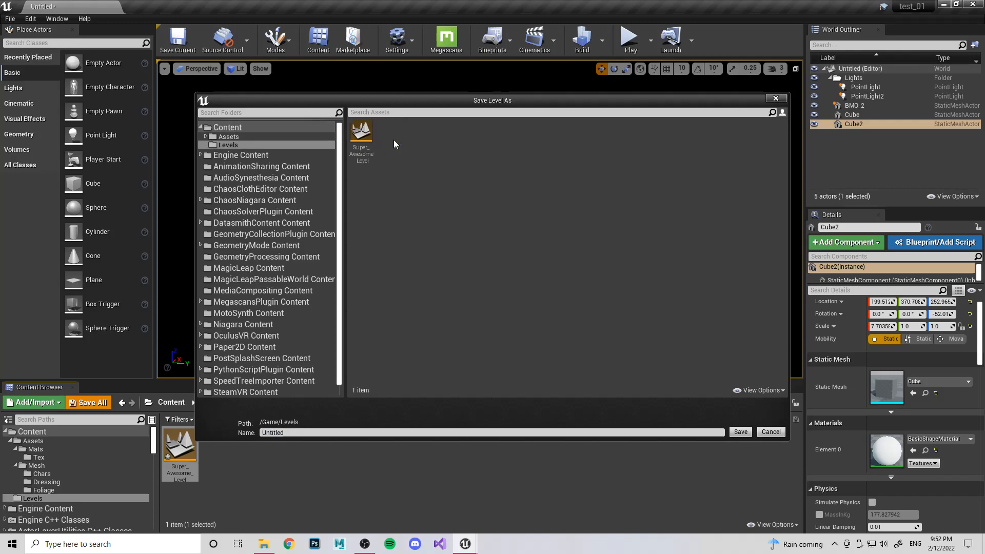
left_click(317, 432)
left_click(741, 432)
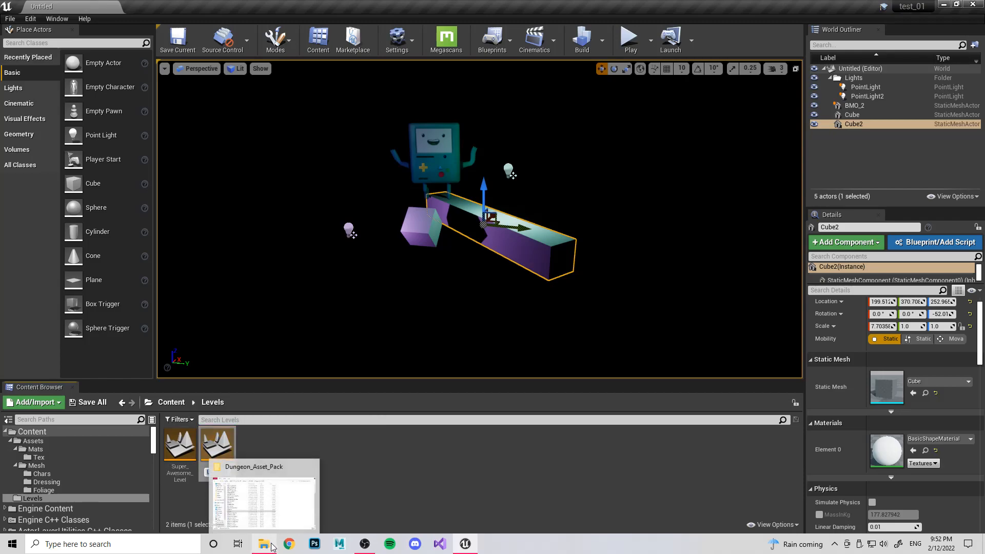
Step: Rename the Untitled level in the Levels folder as Default and save all content
type("d")
key("BackSpace")
type("Default")
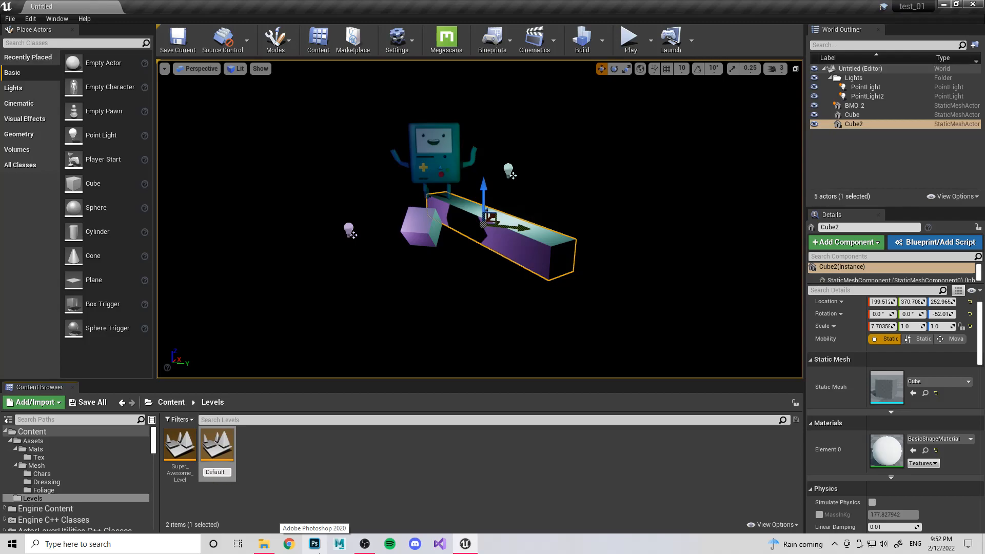
key("Return")
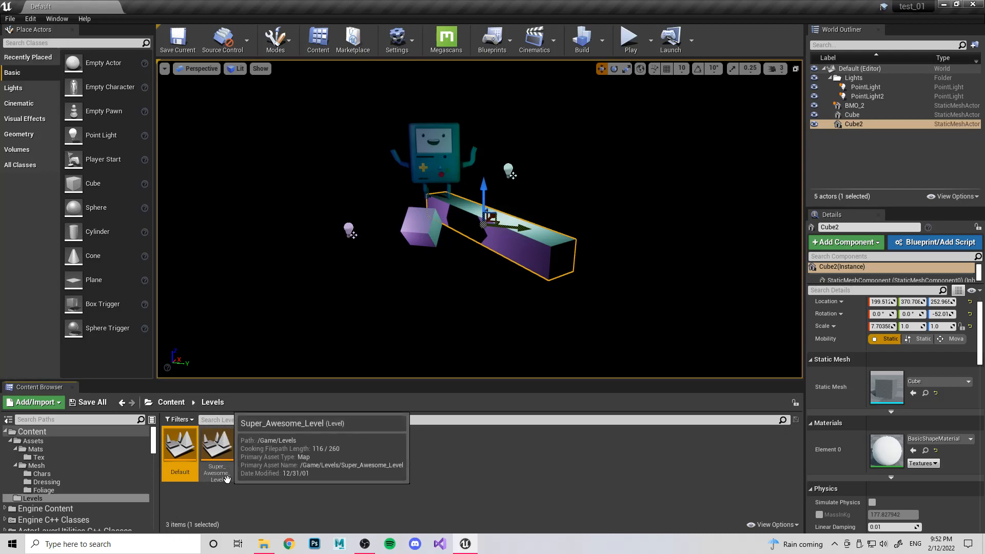
left_click(102, 403)
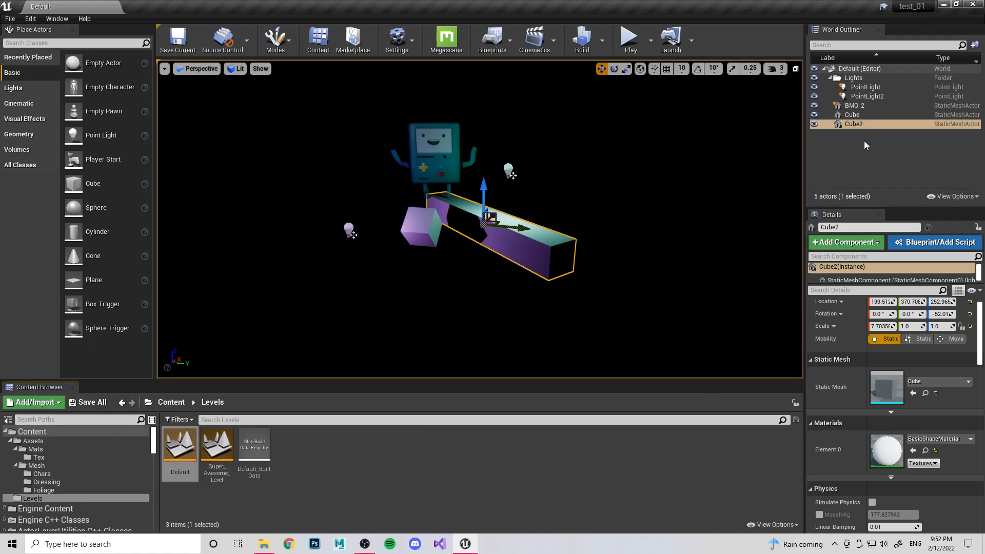
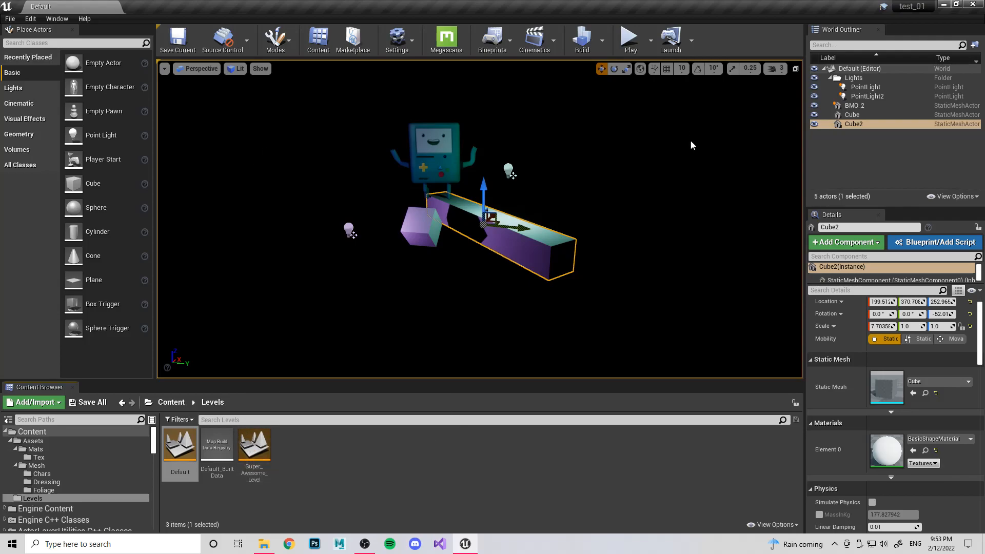
Step: Open Super_Awesome_Level from the Levels folder and place a sphere in the middle of the empty scene
left_click(254, 447)
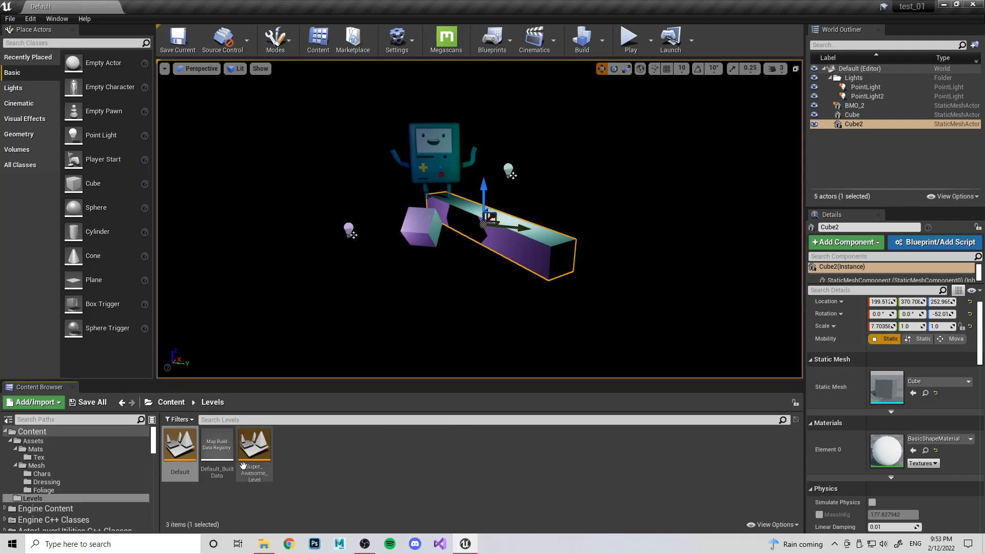
double_click(254, 464)
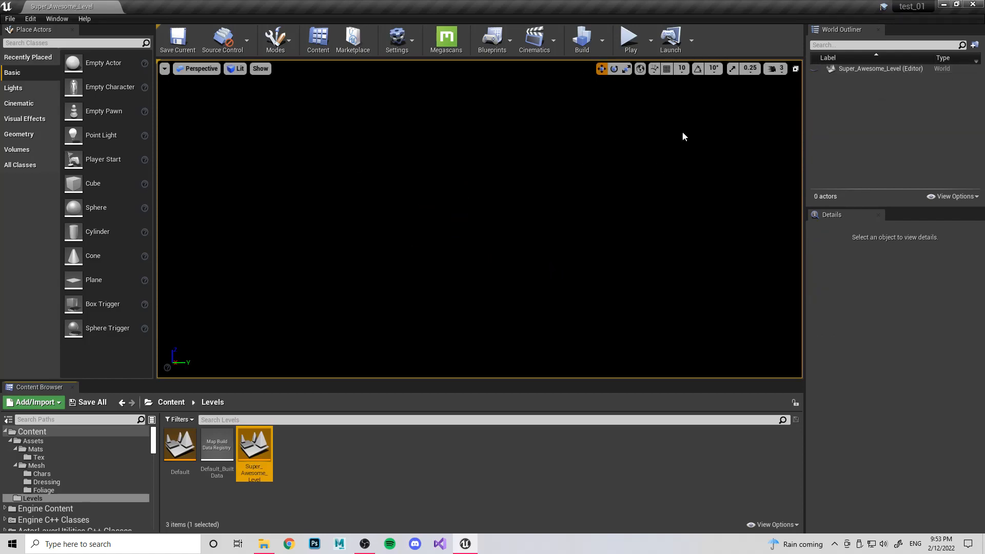
left_click_drag(82, 207, 471, 230)
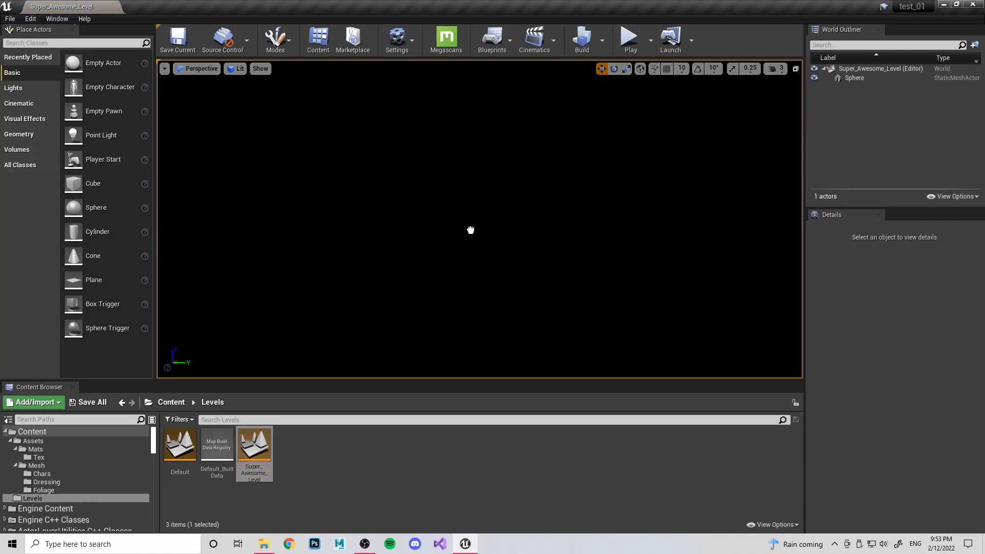
Step: Add a Directional Light, a Sky Light and an Atmospheric Fog actor around the sphere in Super_Awesome_Level
left_click(29, 90)
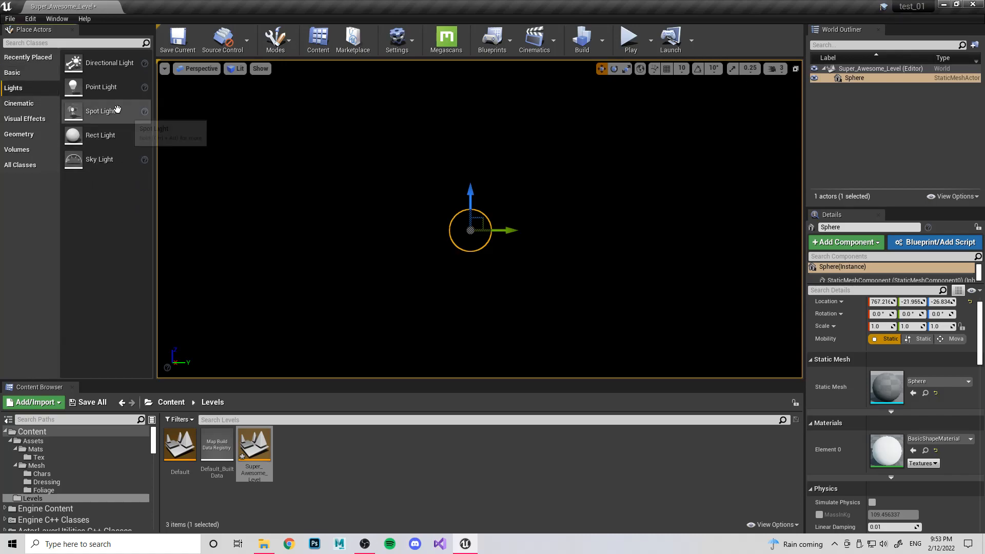
left_click_drag(111, 66, 416, 177)
left_click_drag(98, 160, 388, 176)
left_click(21, 165)
left_click(31, 150)
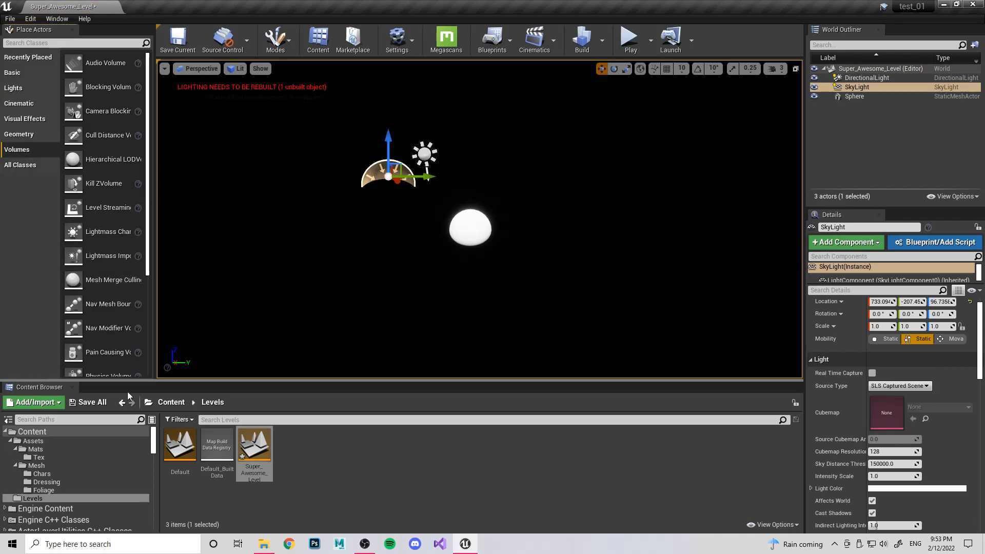
left_click(18, 119)
left_click_drag(103, 256, 421, 256)
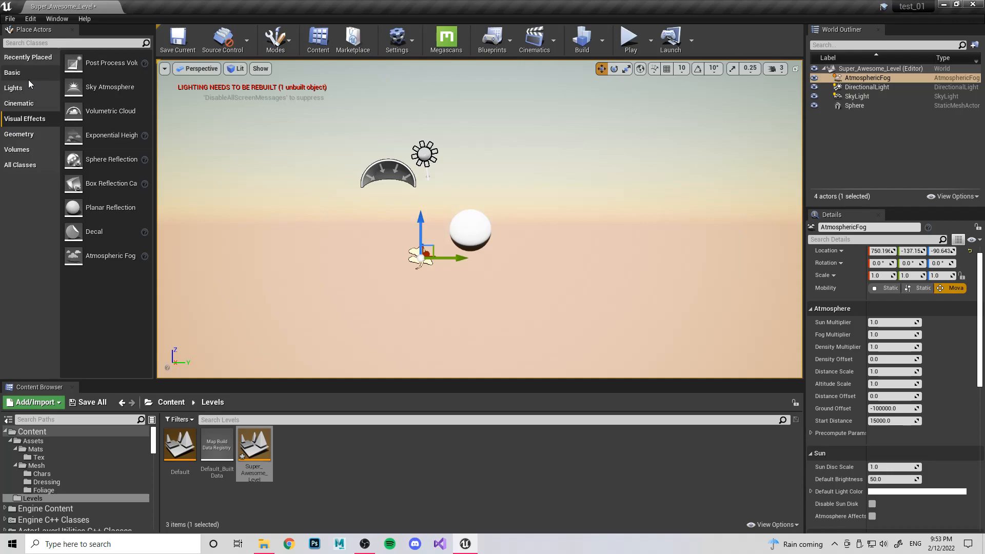
Step: Select the sphere and save all modified content, including Super_Awesome_Level
left_click(470, 233)
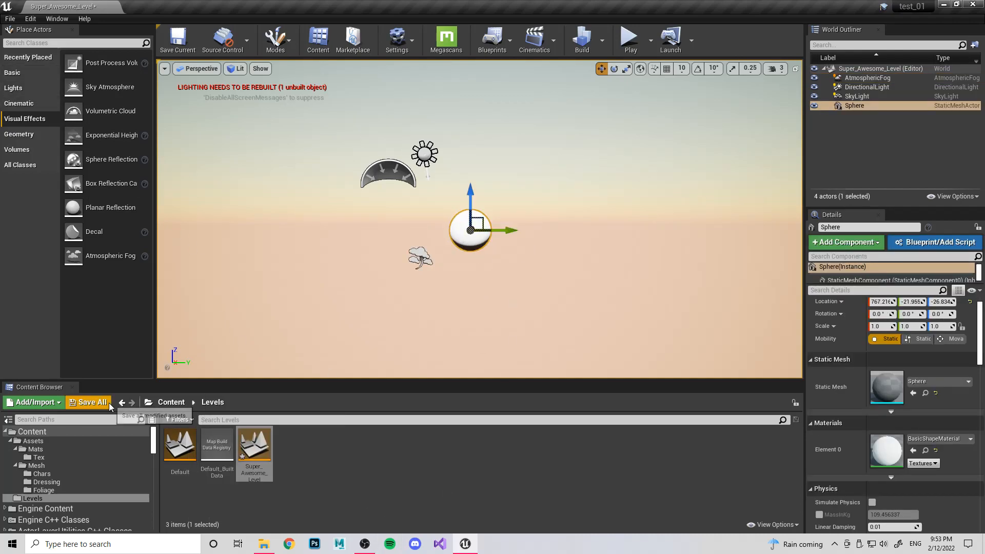
left_click(87, 402)
left_click(574, 366)
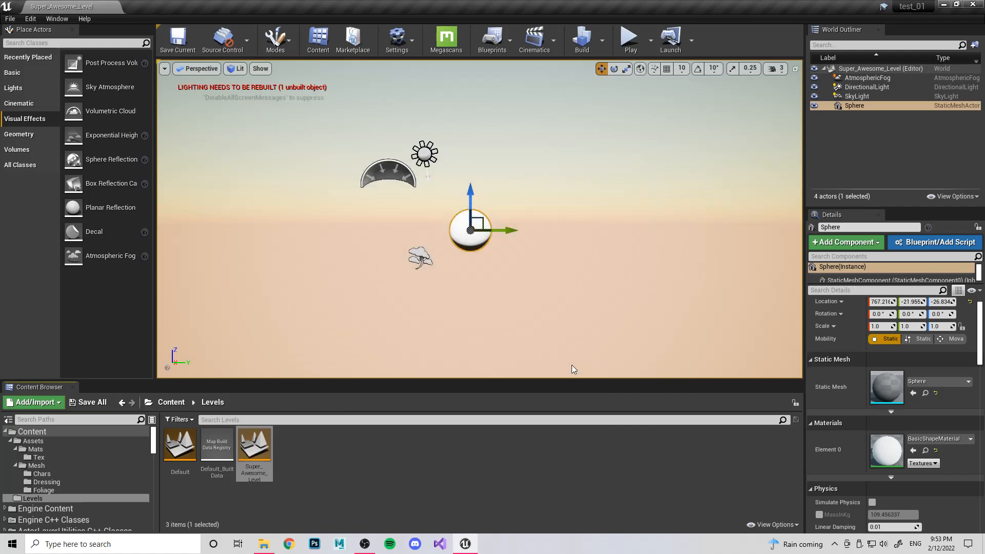
Step: Open the Default level, return to Super_Awesome_Level to compare their contents, and look at the level loading and saving commands
double_click(189, 456)
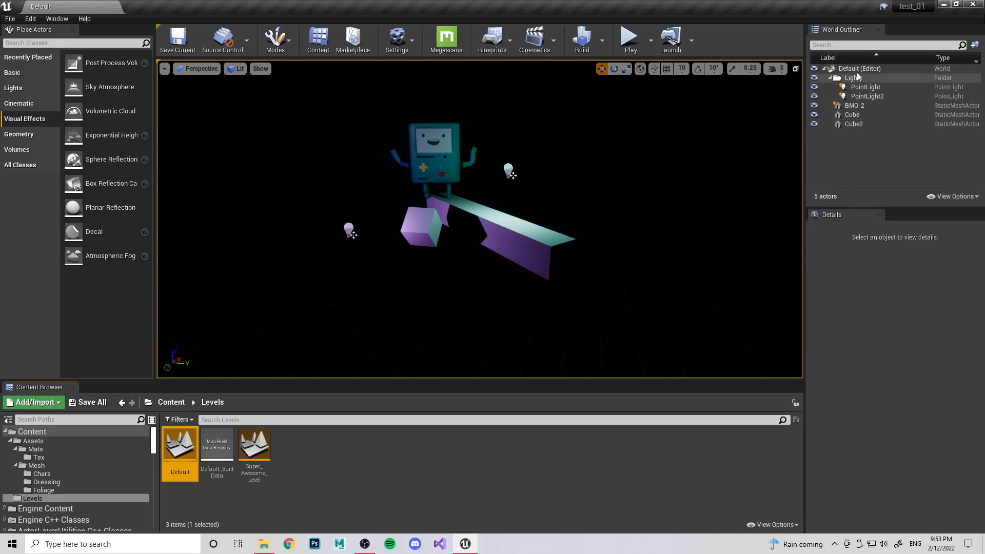
double_click(253, 451)
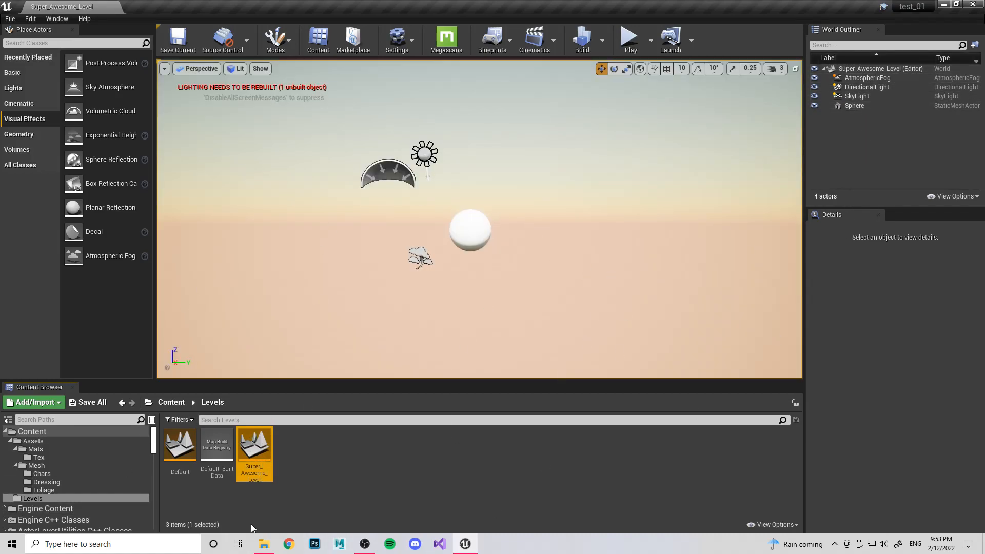
left_click(179, 445)
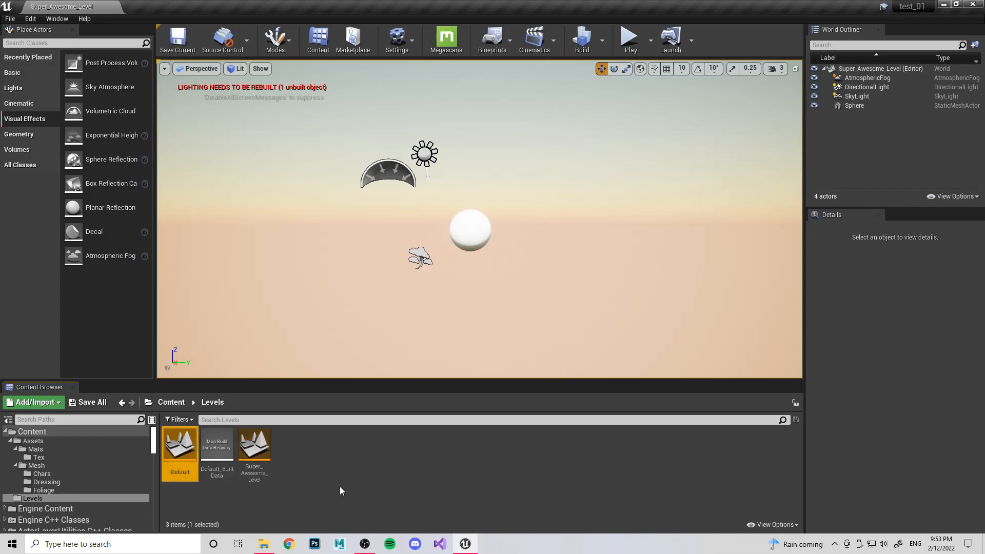
left_click(10, 19)
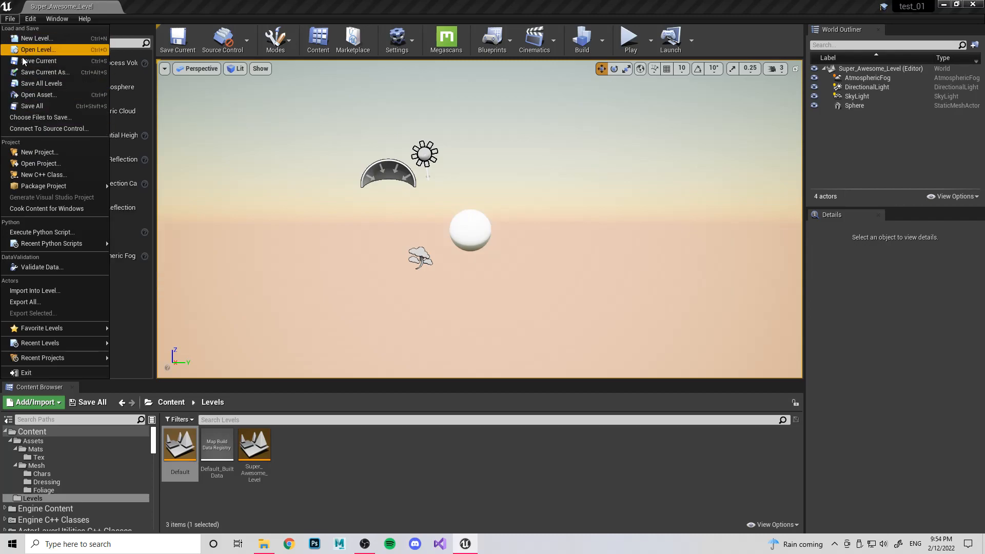
left_click(302, 468)
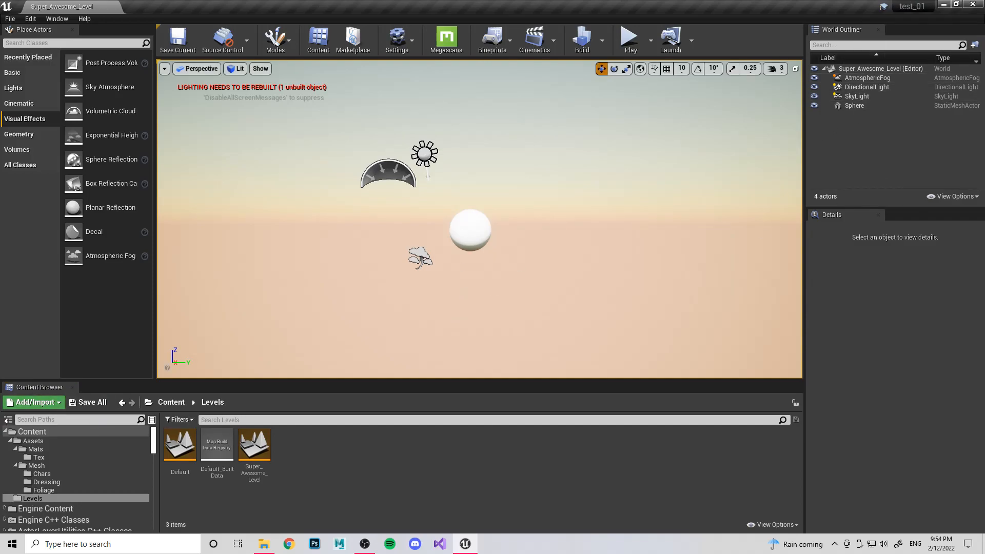
Step: Move the sphere sideways along Y and up along Z to about Y 75.6, Z 165.9, keeping it selected
left_click(470, 230)
left_click_drag(493, 226, 534, 226)
left_click_drag(512, 188, 512, 110)
left_click(388, 173)
left_click(845, 106)
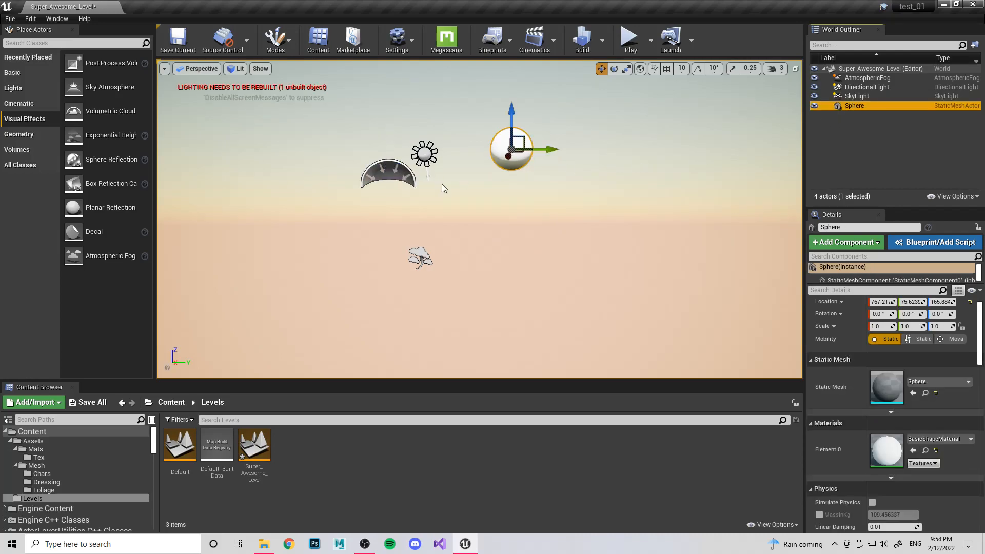
Step: Set the DirectionalLight's intensity to 150 lux
left_click(867, 88)
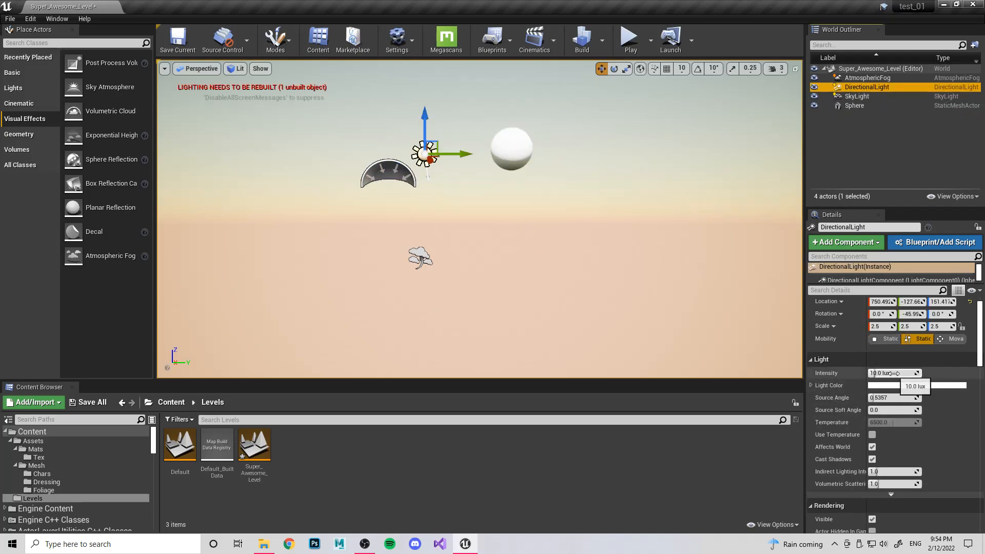
type("150")
key("Return")
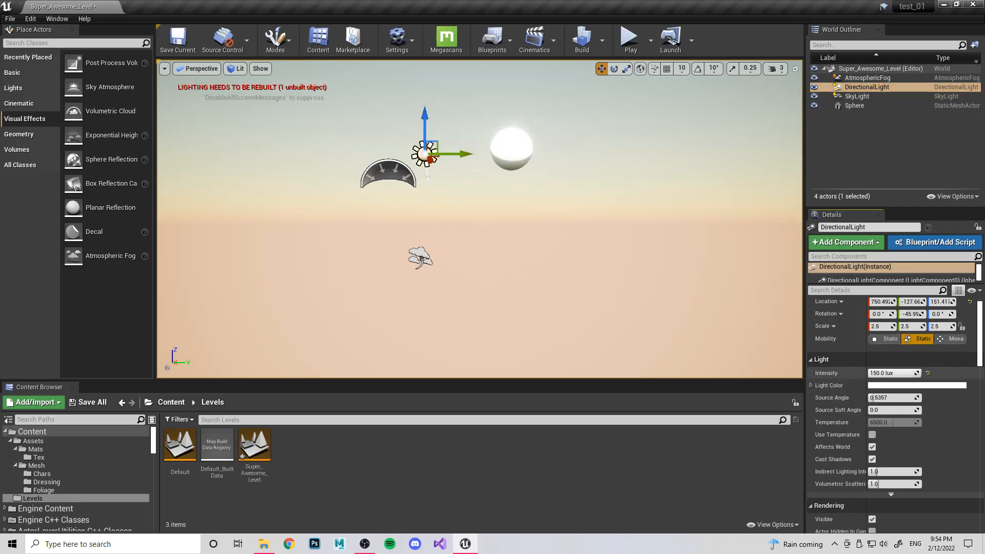
Step: Try to close the editor with unsaved level changes and cancel at the save prompt
left_click(974, 5)
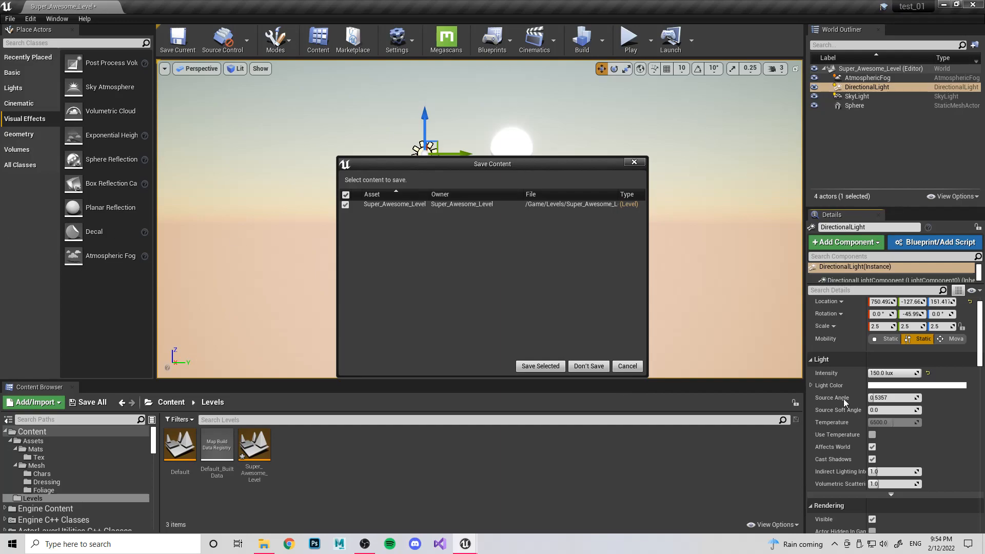
left_click(635, 368)
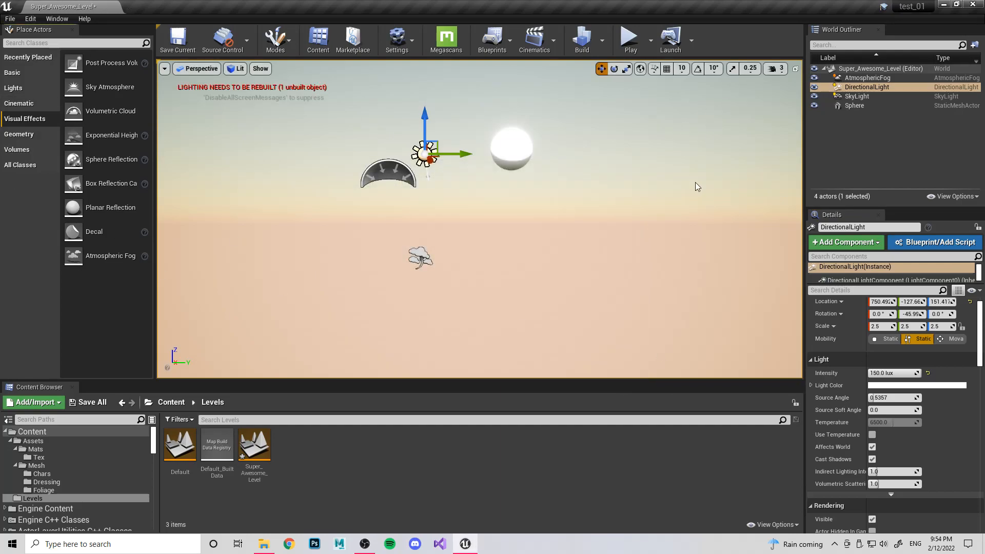
Step: Make the DirectionalLight Movable and save all content, enlarging the save dialog to show Super_Awesome_Level's full file path
left_click(946, 340)
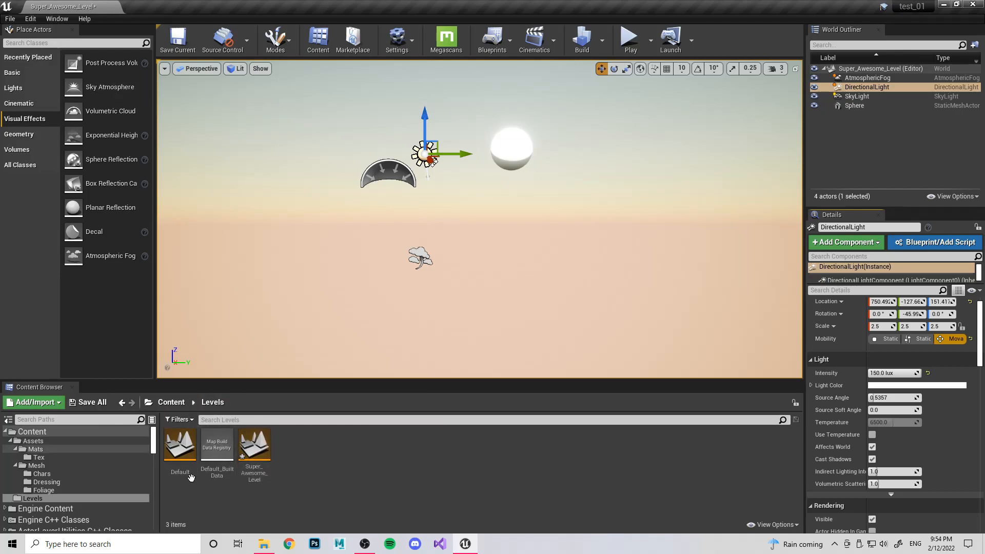
left_click(91, 404)
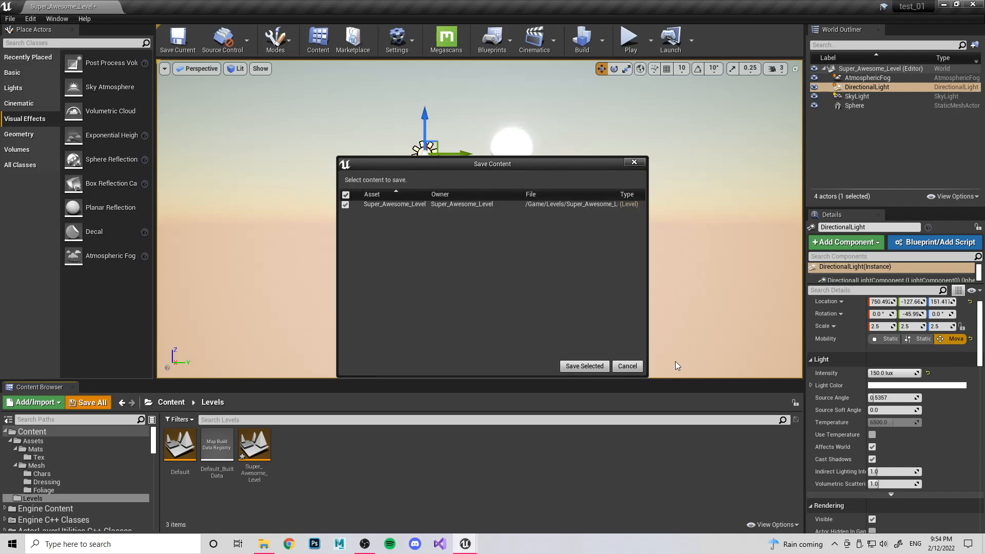
left_click_drag(647, 376, 754, 394)
left_click_drag(608, 164, 541, 128)
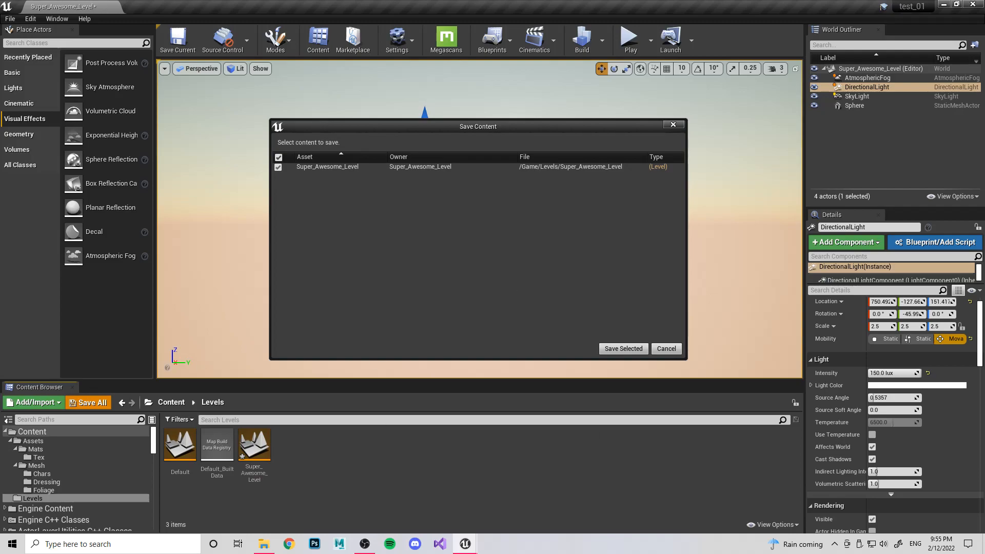
left_click(633, 348)
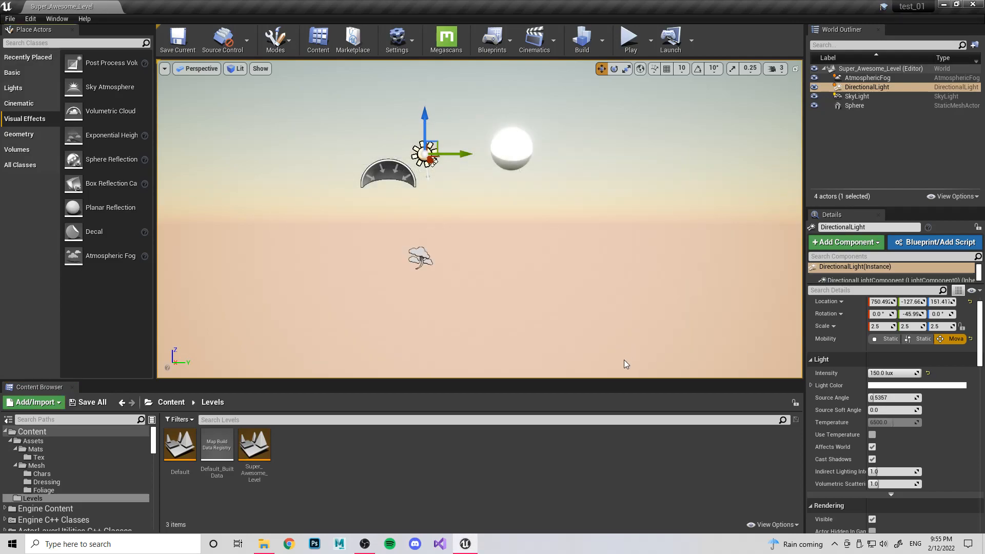
Step: Close the editor and open the 7.Unreal_Projects folder inside personal in File Explorer, bringing the window fully into view
left_click(972, 7)
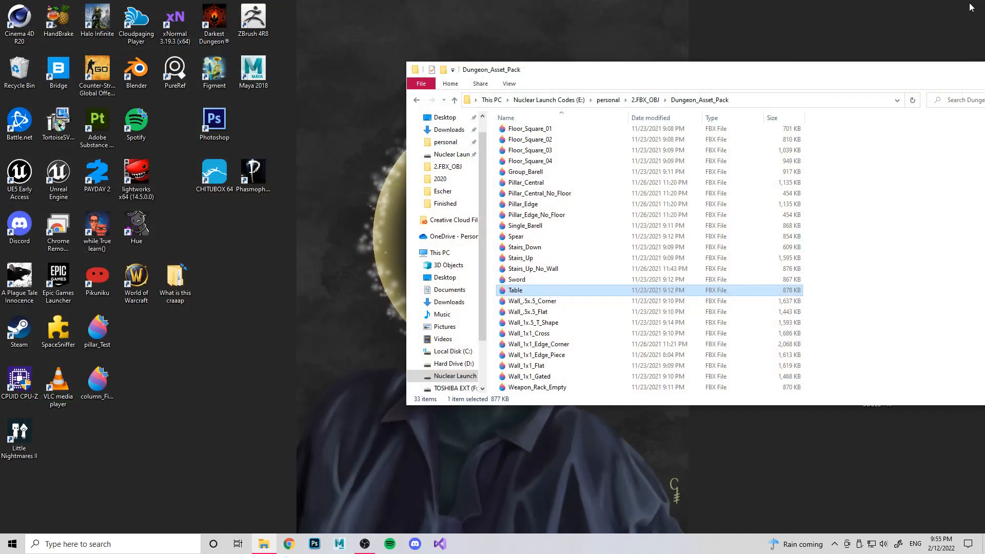
left_click(604, 100)
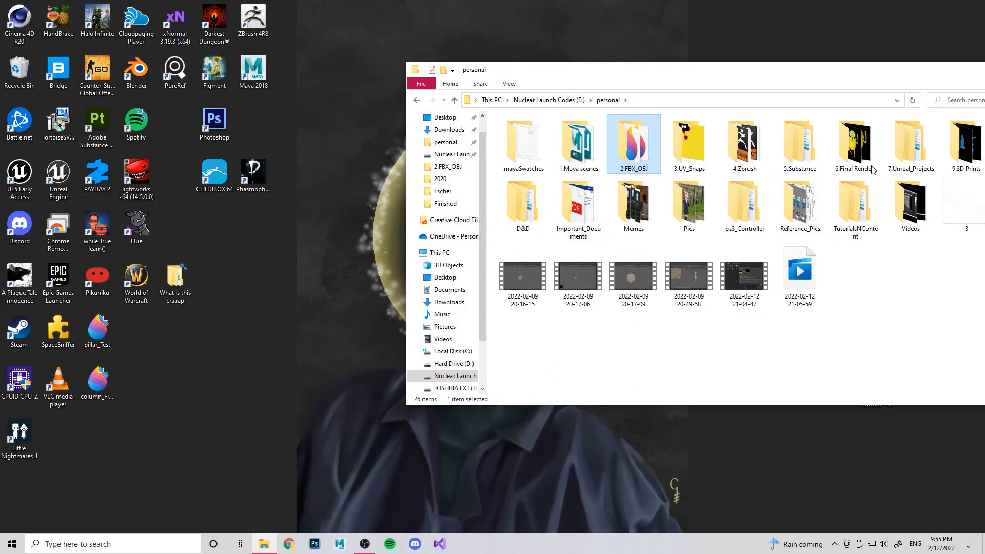
double_click(910, 146)
left_click_drag(745, 78, 553, 92)
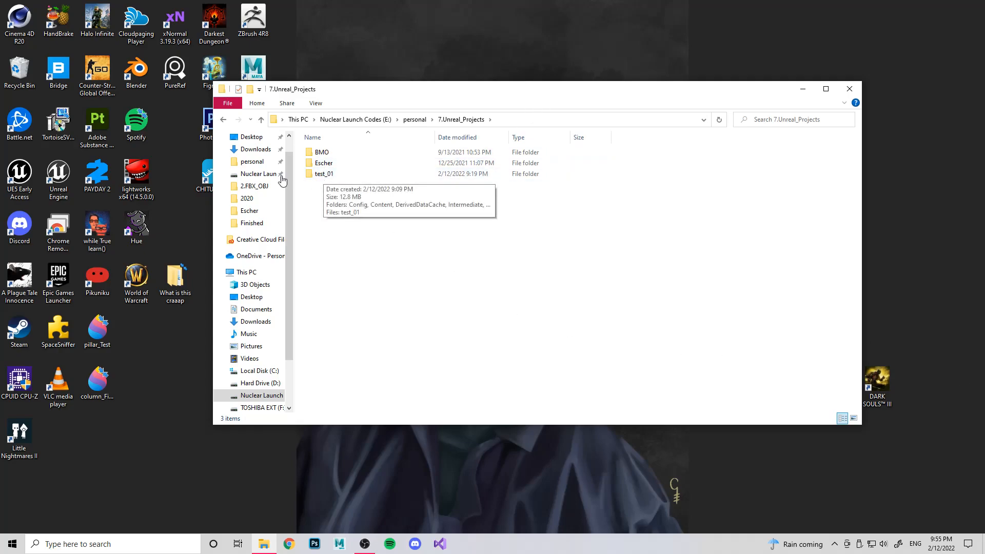
Step: Open the test_01 project folder, widen the Type column and select the test_01 Unreal Engine project file
left_click(364, 176)
double_click(363, 177)
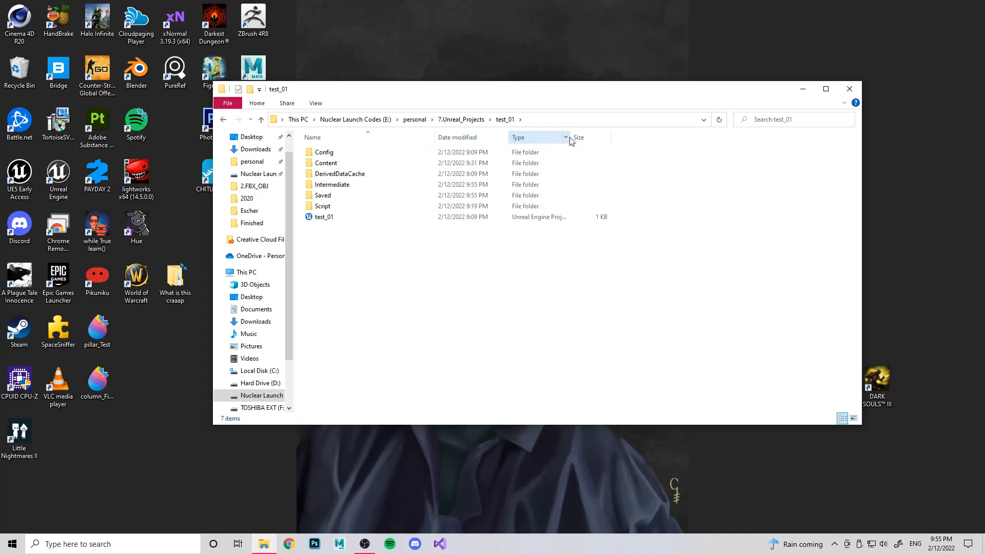
left_click_drag(570, 137, 598, 137)
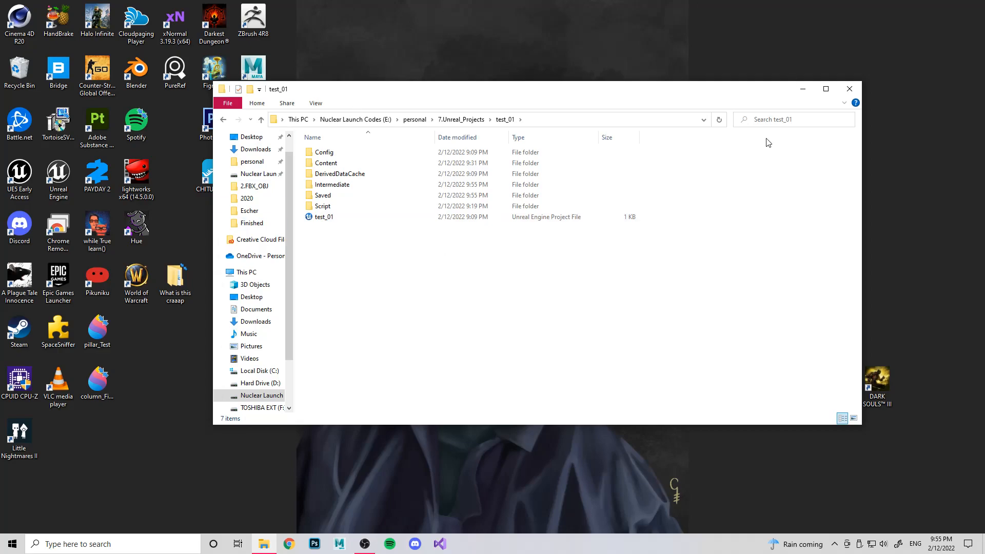
left_click(331, 220)
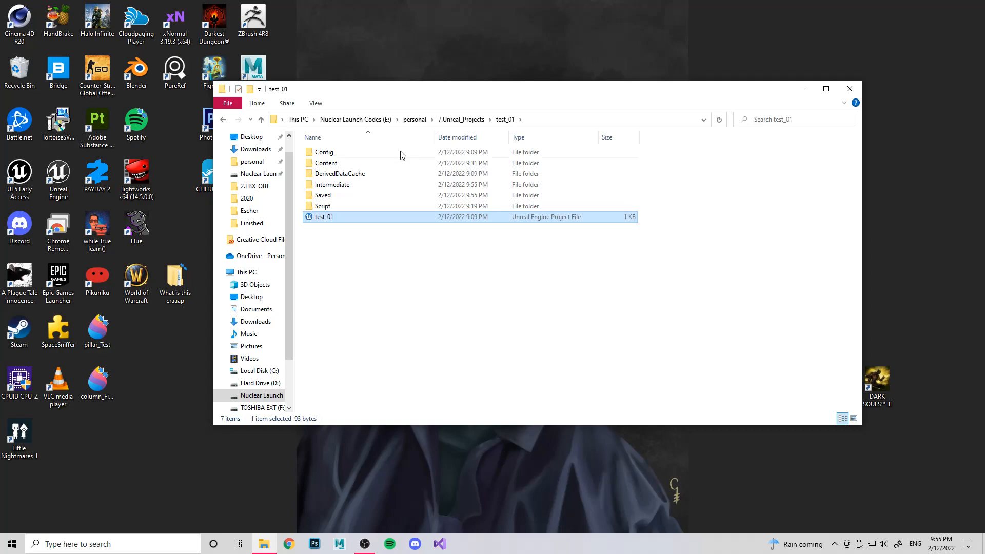
Step: Examine the Escher and BMO project folders in 7.Unreal_Projects and their project files, then open the Escher folder again
left_click(461, 119)
double_click(327, 163)
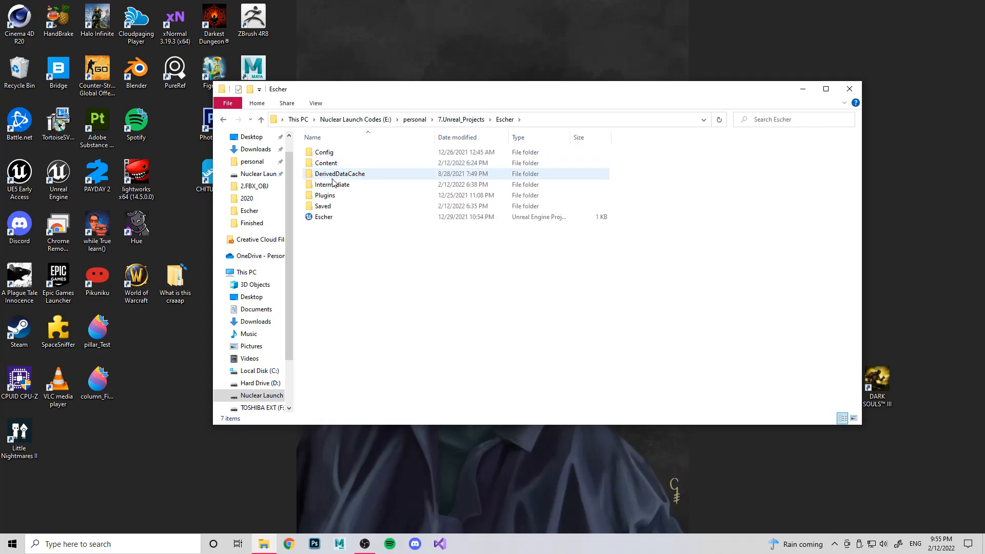
left_click(324, 219)
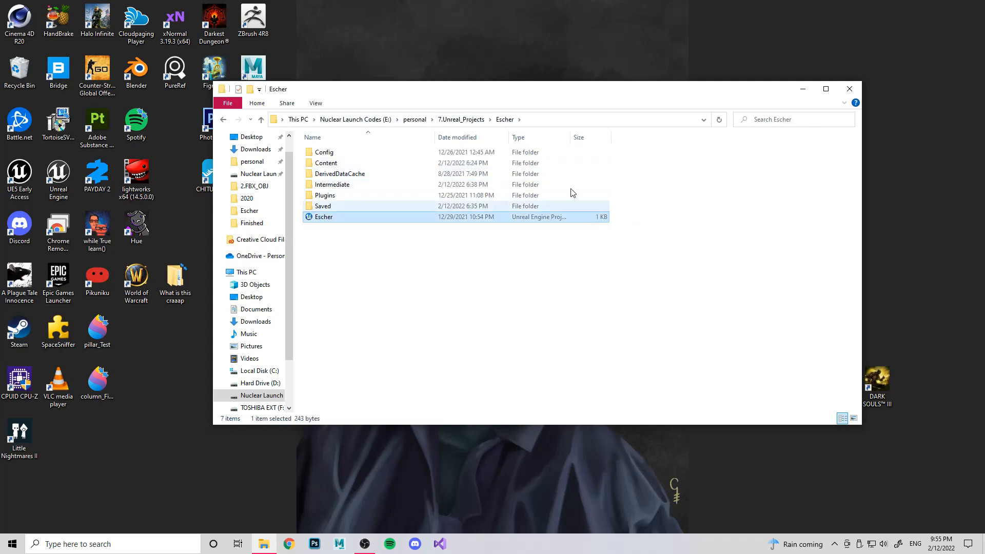
left_click(461, 119)
double_click(324, 152)
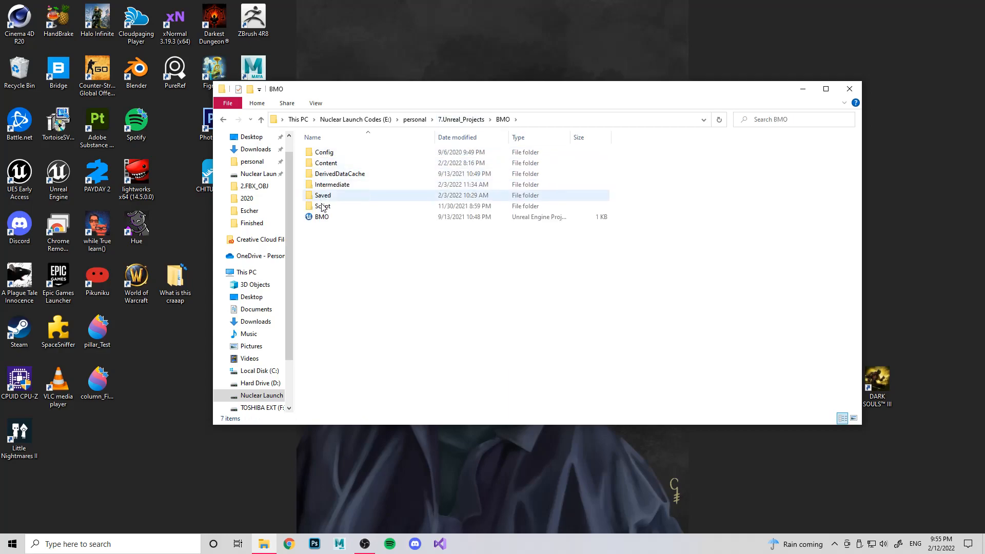
left_click(323, 217)
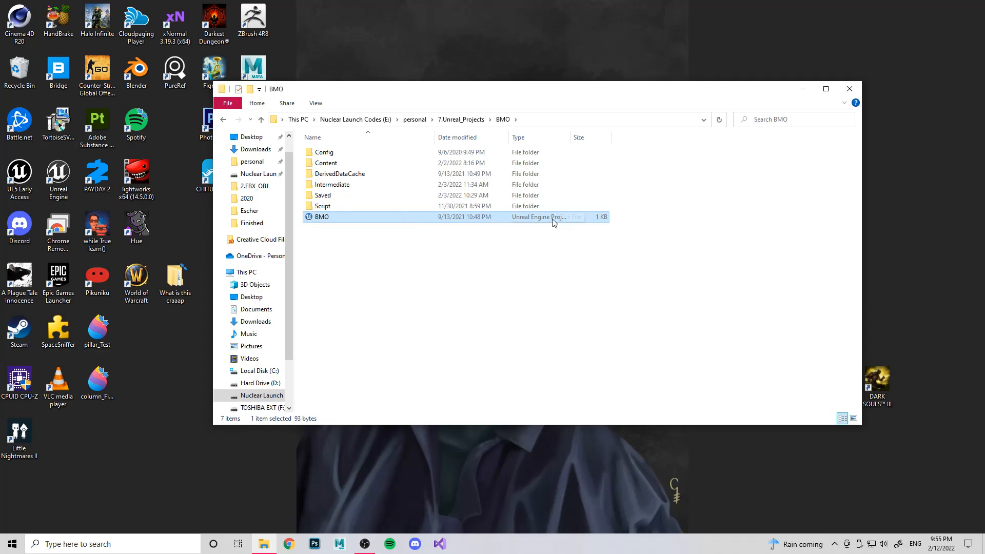
left_click(451, 119)
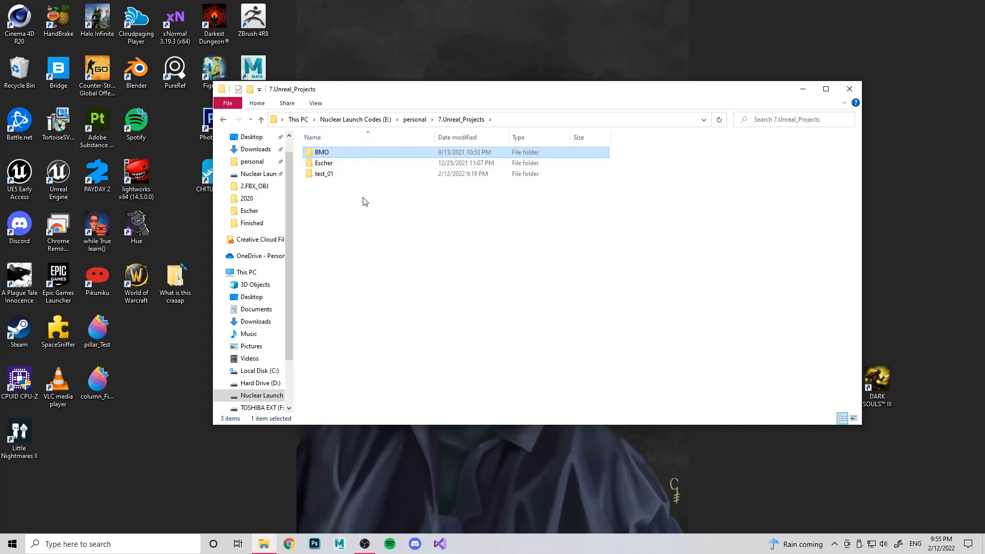
double_click(326, 162)
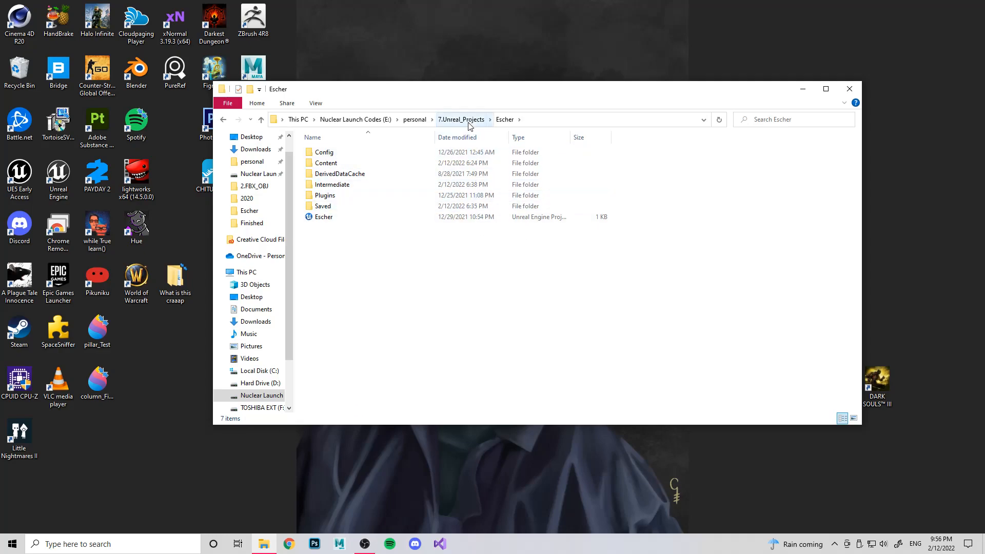
Step: Highlight the Escher project file and the project folders from Config through Saved, and return to 7.Unreal_Projects
left_click(341, 219)
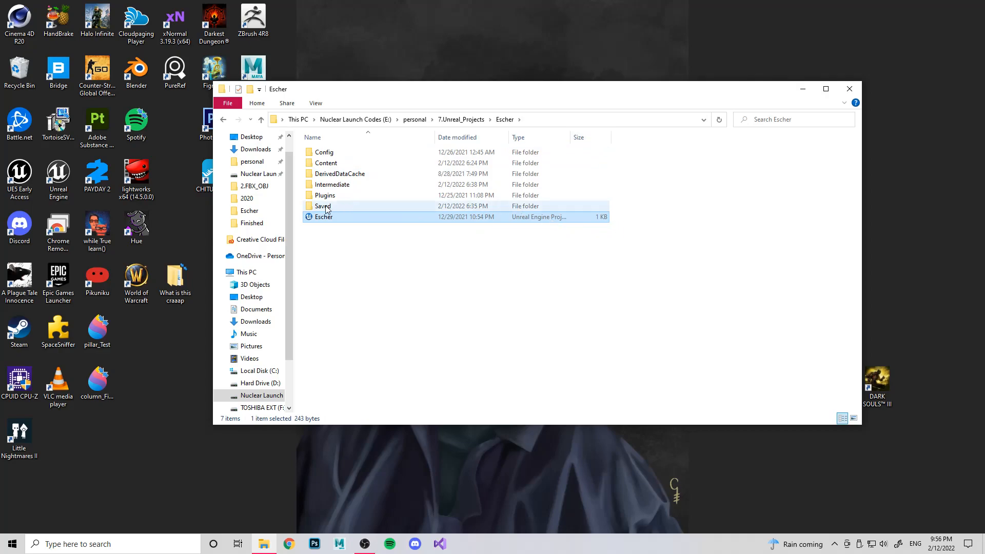
left_click(333, 152)
left_click(336, 218, "shift")
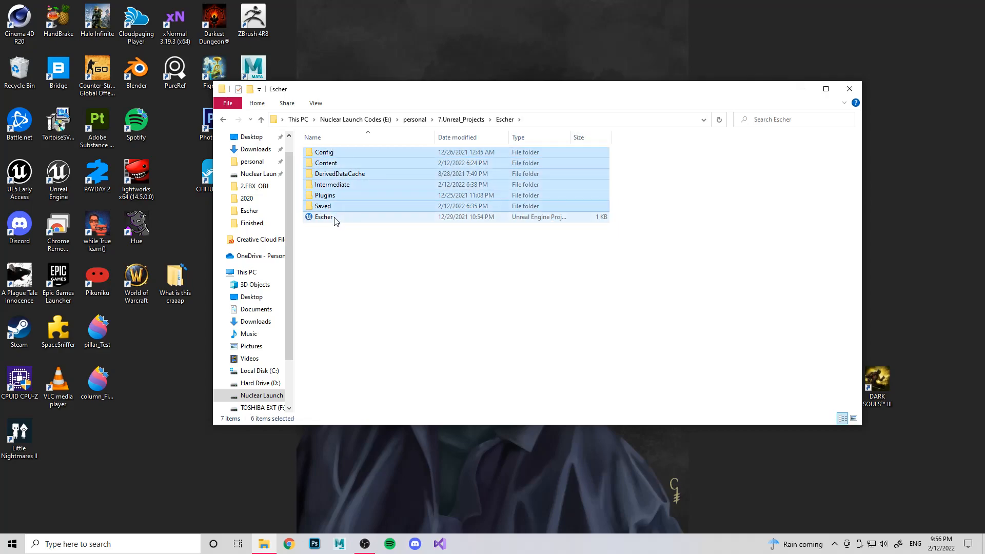
left_click(462, 119)
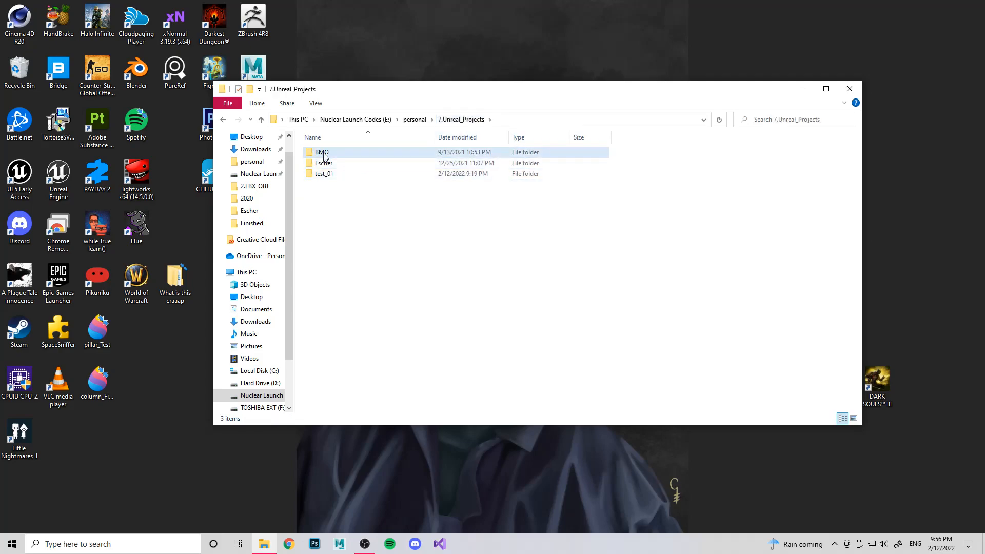
Step: Open the test_01 project folder, view the configuration files in its Config folder and return to test_01
left_click(324, 174)
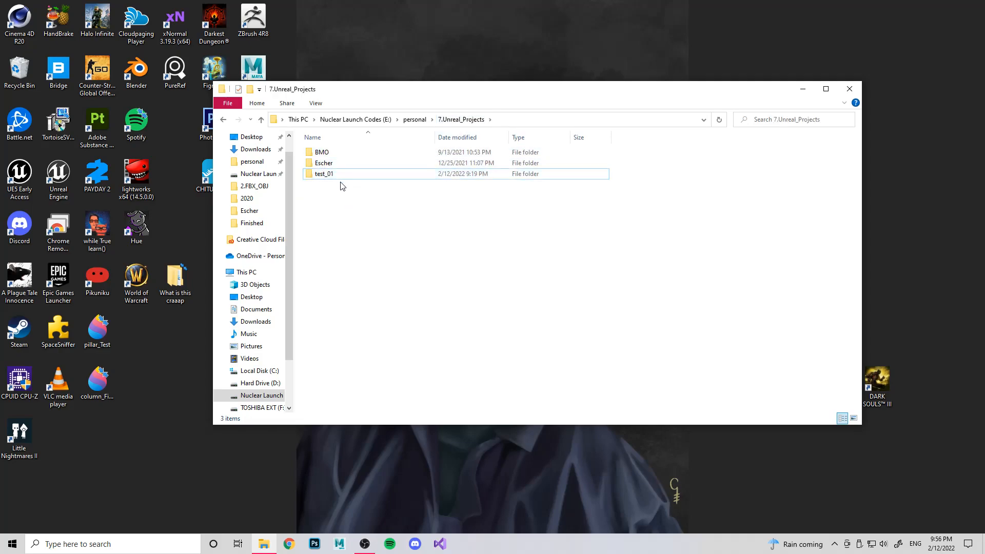
double_click(341, 180)
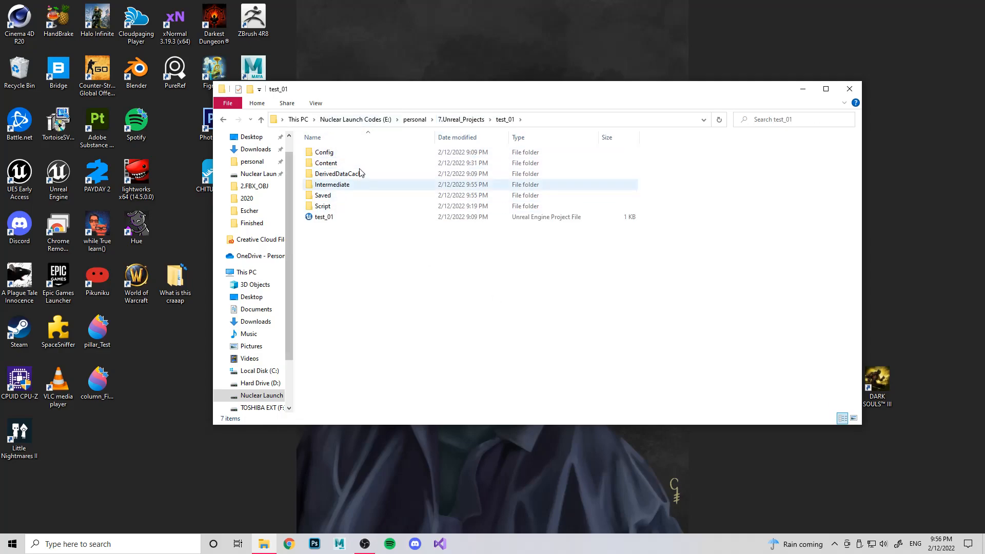
double_click(324, 152)
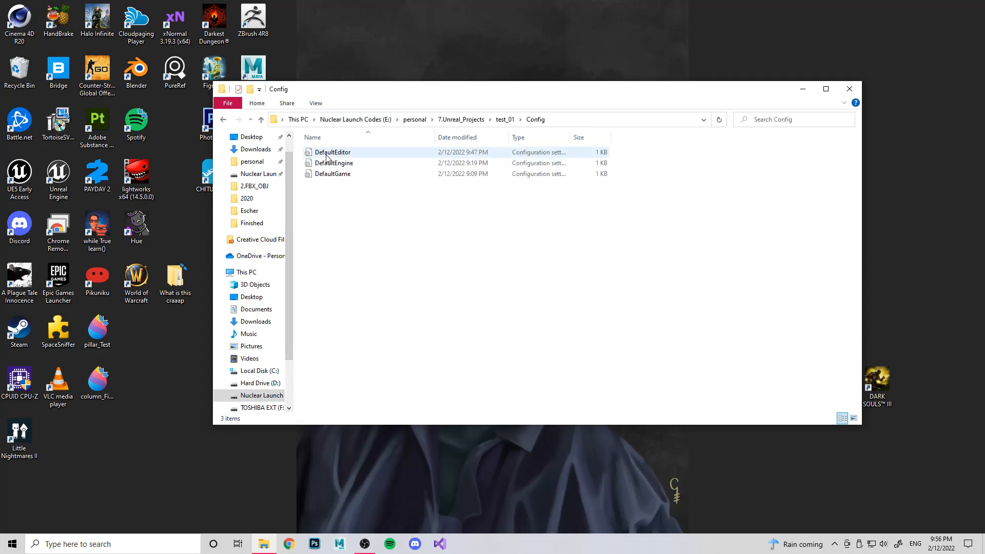
left_click(506, 120)
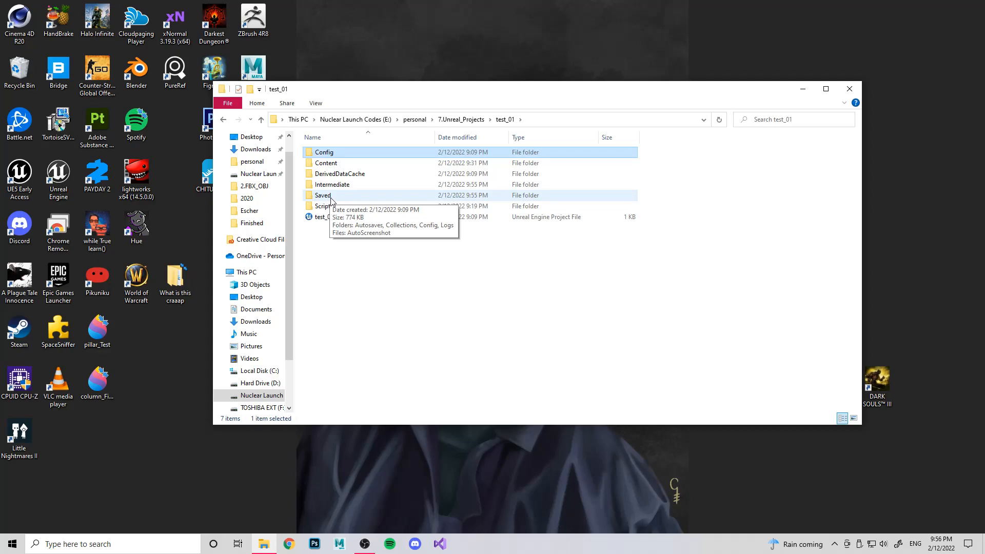
Step: View the AutoScreenshot image in test_01's Saved folder, close it and return to the test_01 folder
double_click(331, 198)
left_click(332, 198)
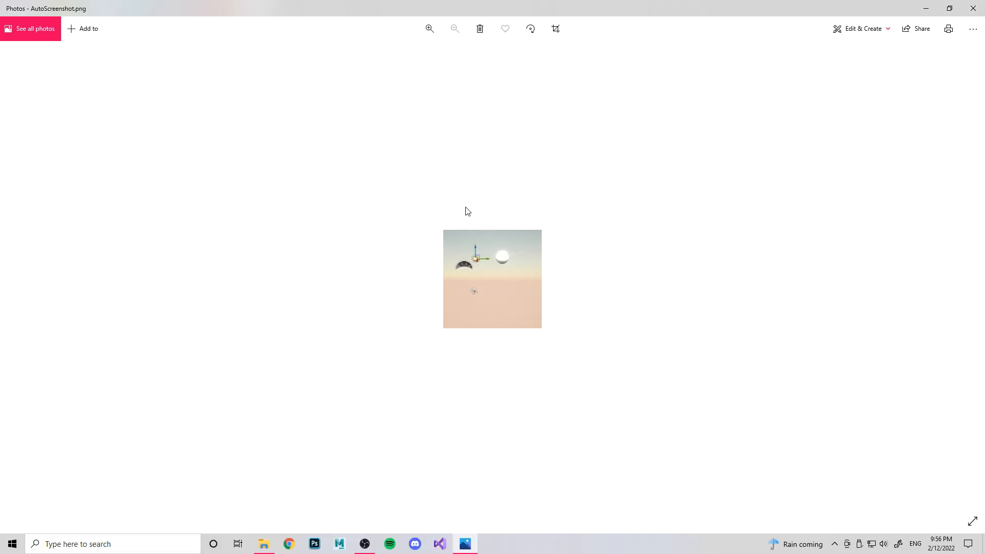
left_click(973, 8)
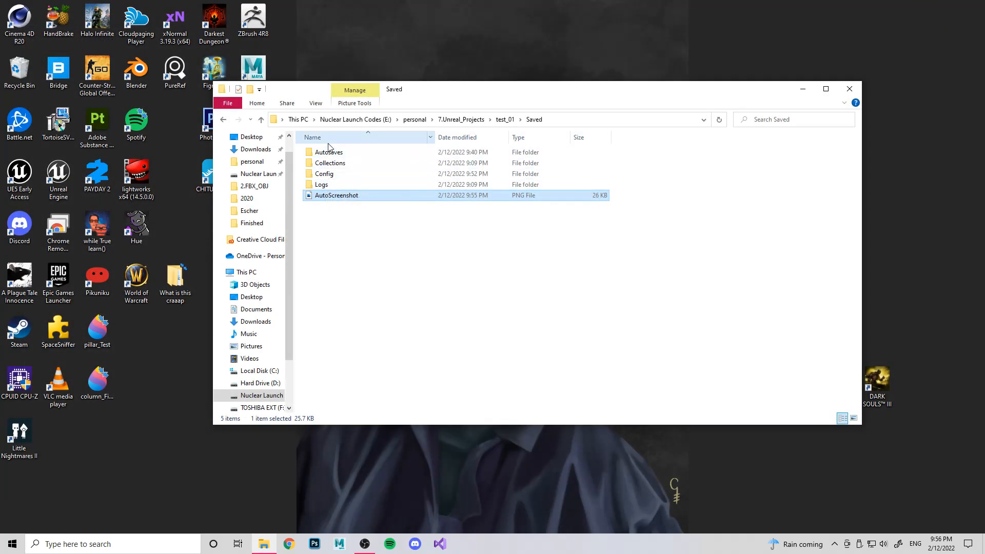
left_click(504, 120)
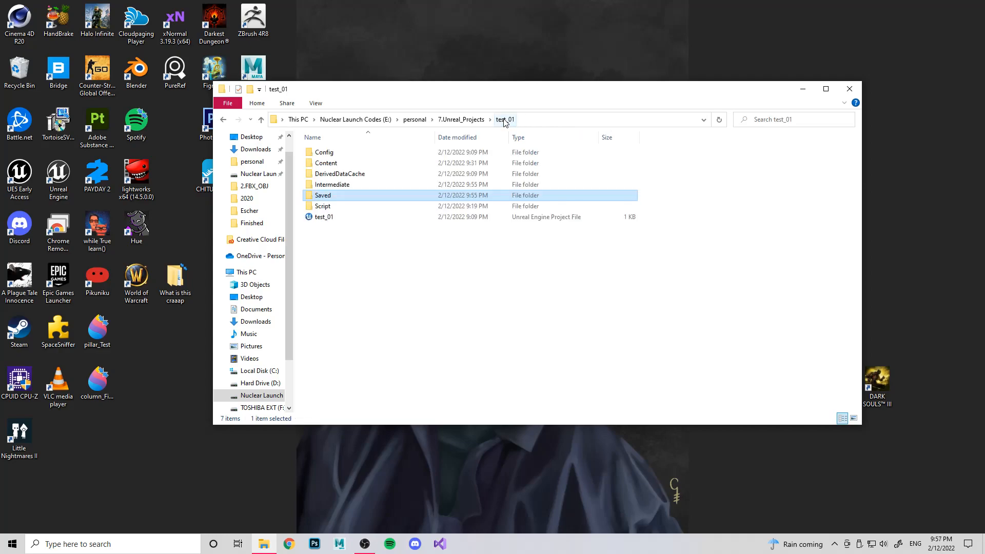
Step: Check the contents of test_01's Script and Intermediate folders, returning to the test_01 folder
double_click(323, 206)
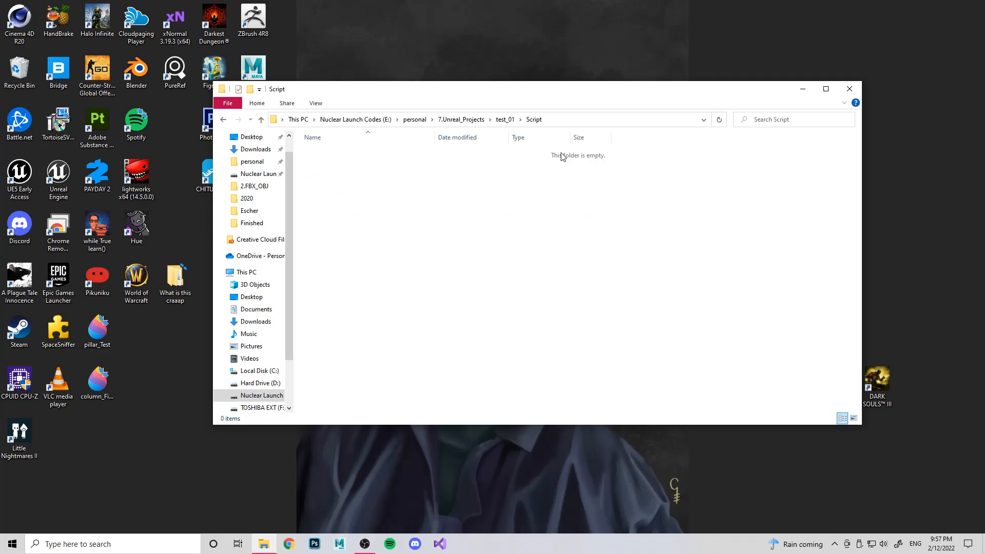
left_click(505, 119)
double_click(332, 185)
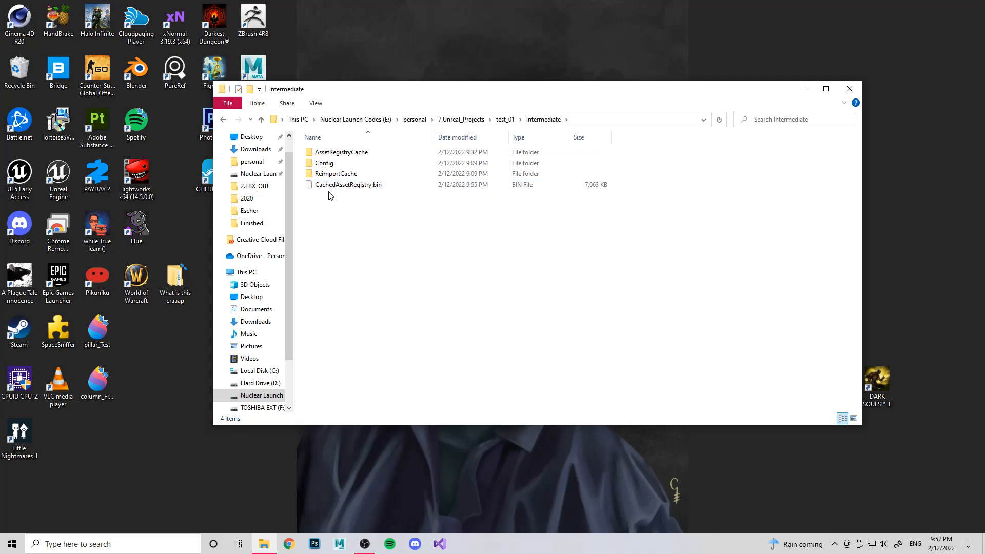
left_click(505, 119)
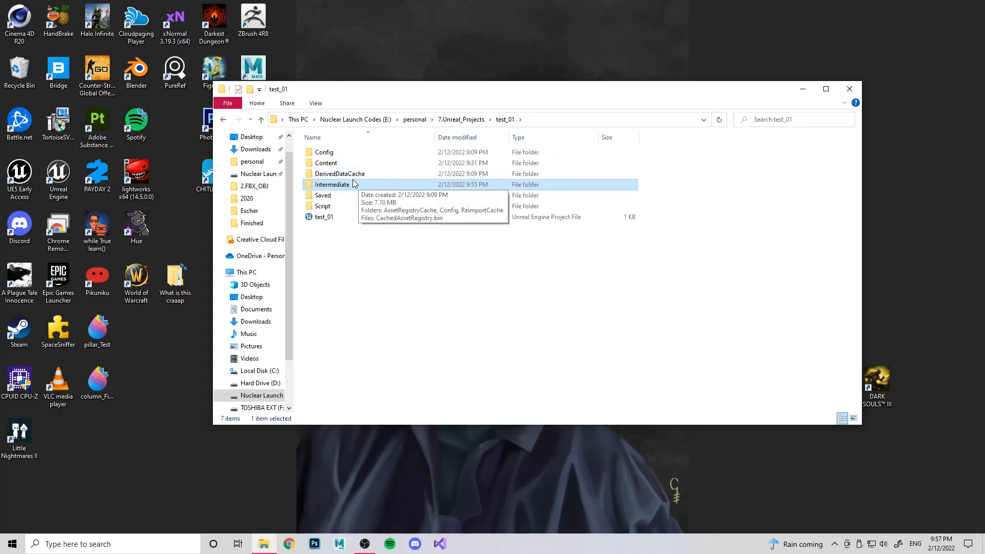
Step: Open test_01's Content folder and check its Collections subfolder, returning to Content
double_click(334, 167)
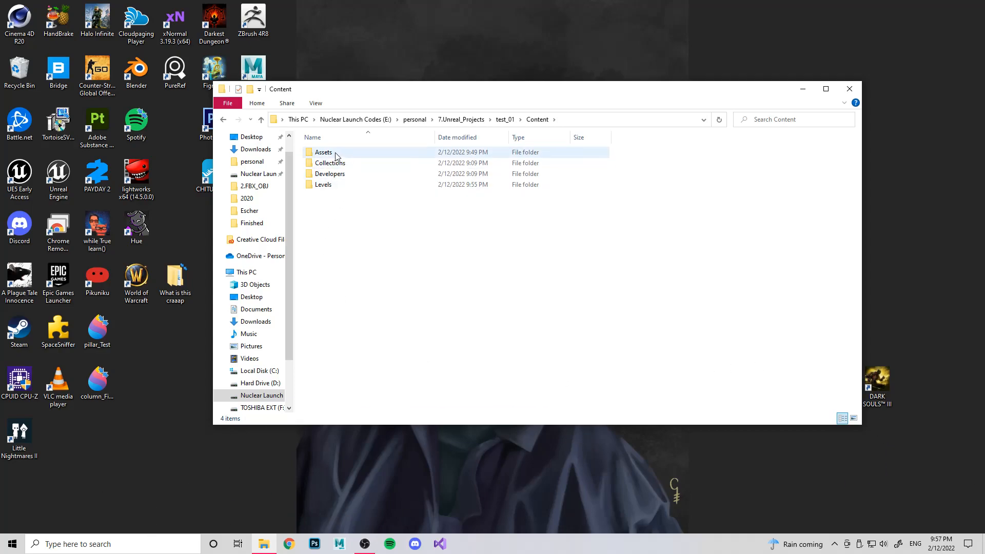
left_click(328, 166)
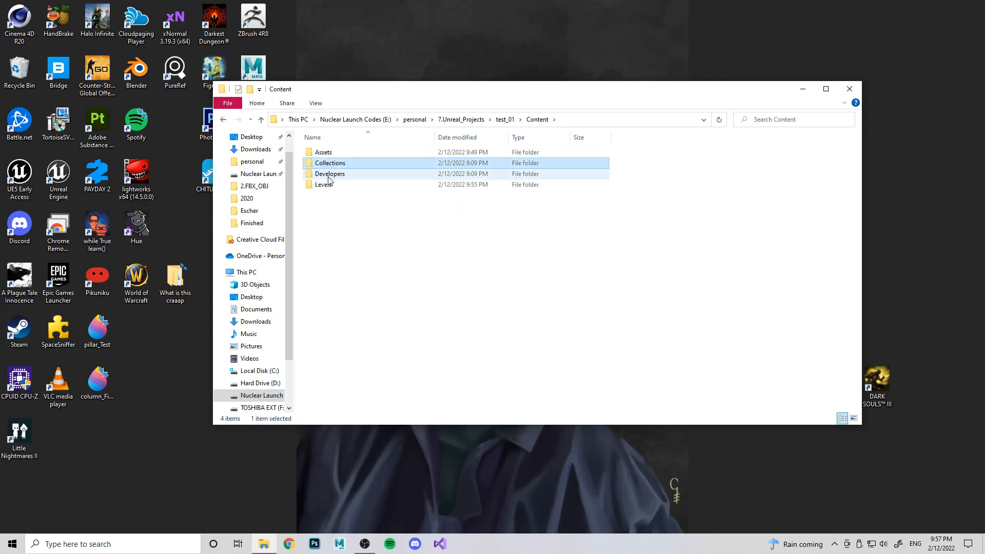
left_click(329, 175)
left_click(330, 164)
left_click(329, 175)
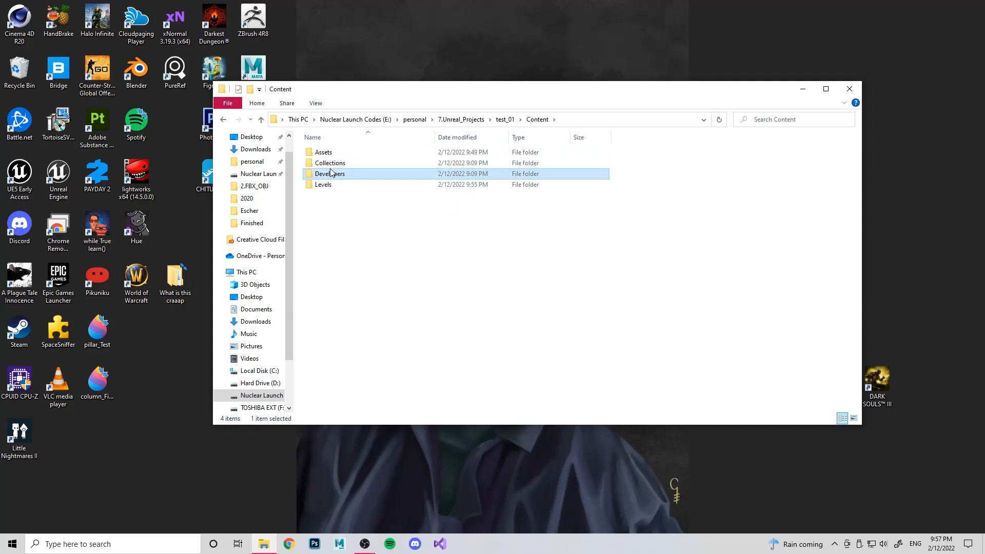
double_click(328, 164)
left_click(537, 119)
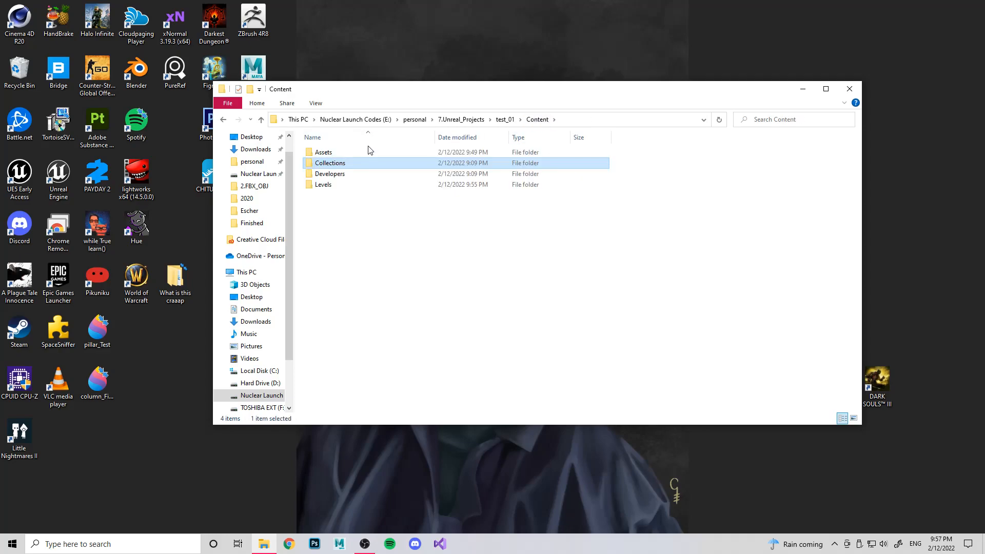
Step: Inspect the nested Collections folder under Developers and the map files in the Levels folder, returning to Content
double_click(340, 177)
double_click(327, 152)
double_click(329, 154)
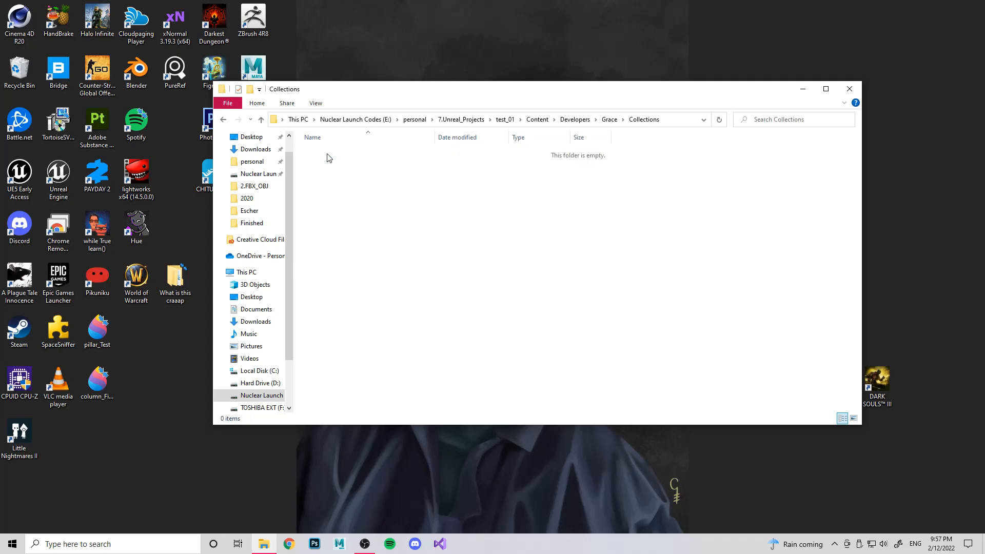
left_click(576, 120)
left_click(537, 119)
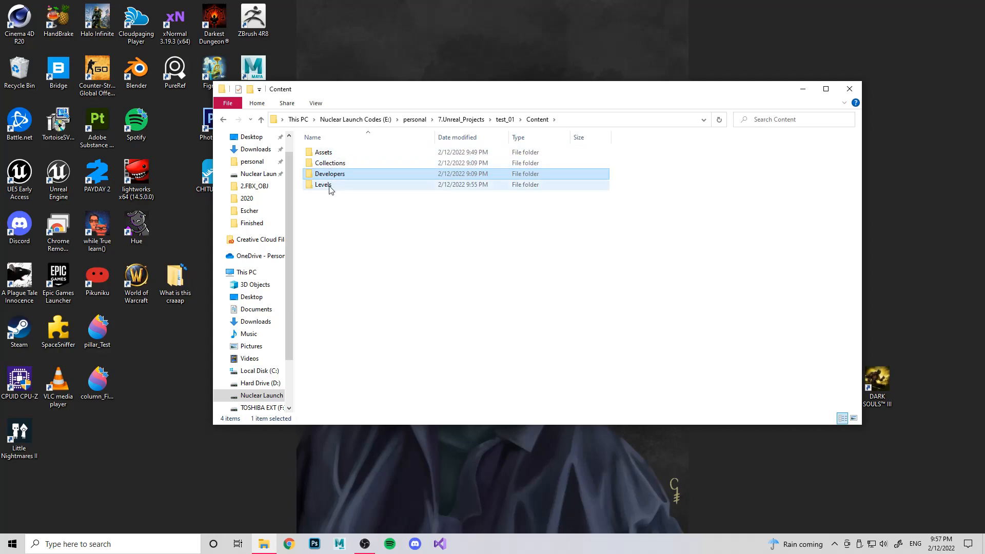
double_click(323, 184)
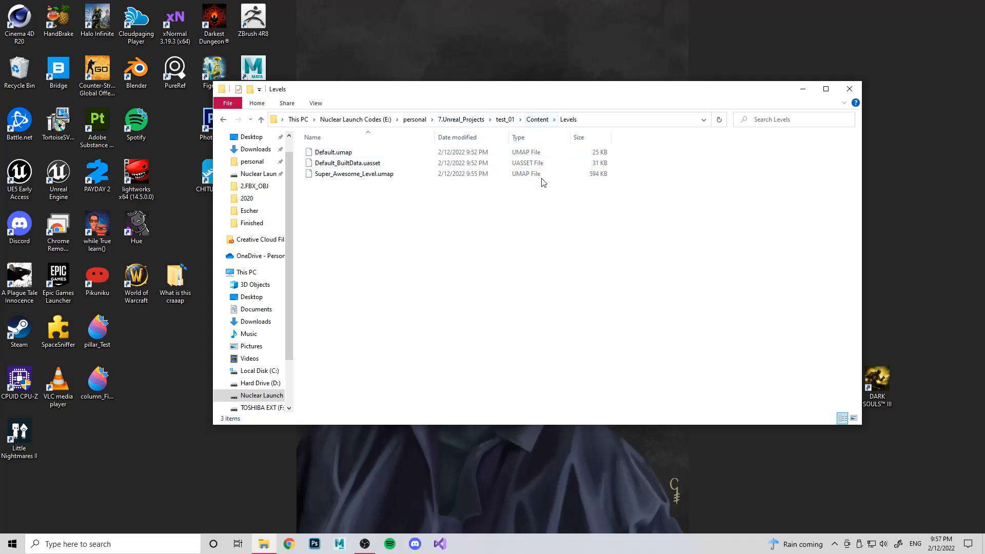
left_click(538, 119)
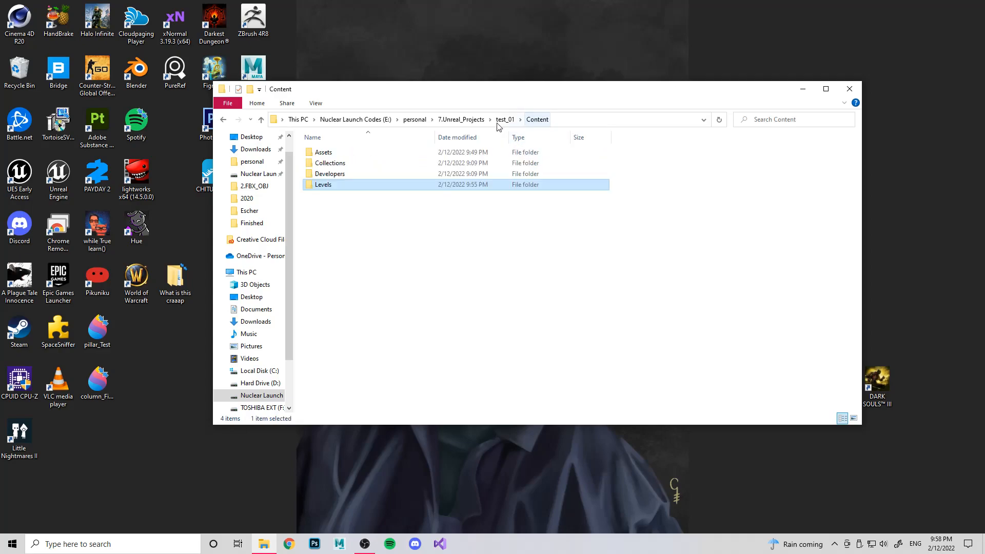
Step: Examine the material files in Assets > Mats and the texture files in its Tex subfolder, returning to Content
double_click(336, 153)
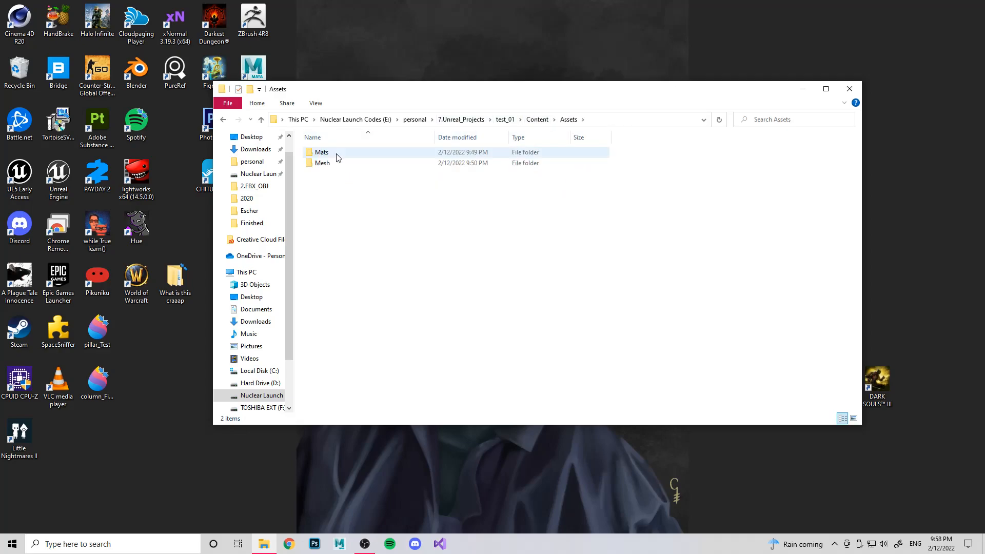
double_click(332, 154)
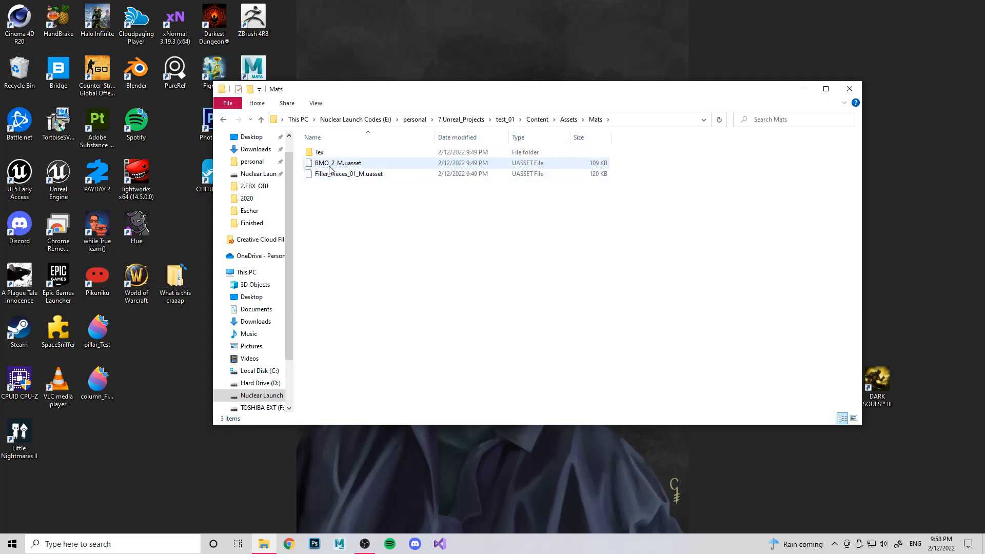
left_click(332, 165)
left_click(348, 175)
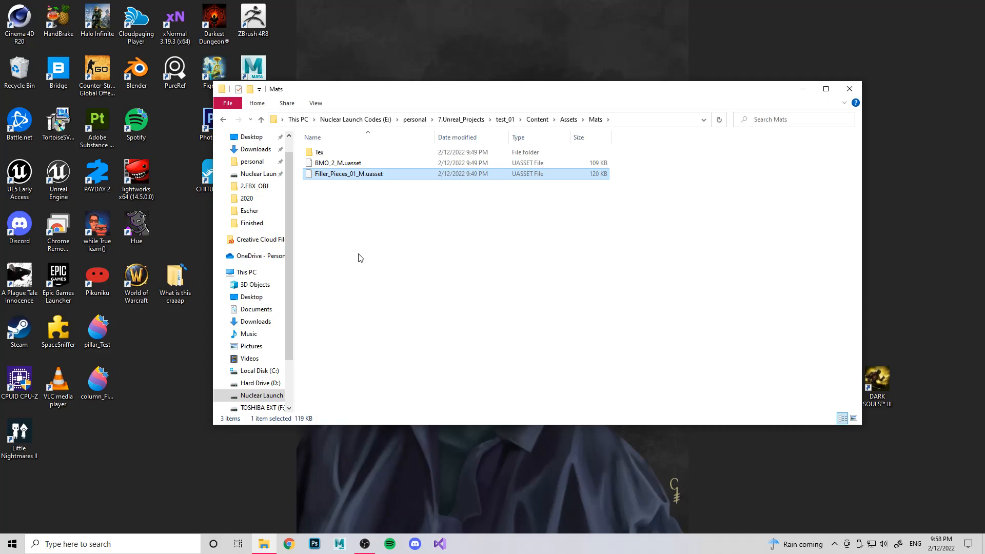
left_click(325, 156)
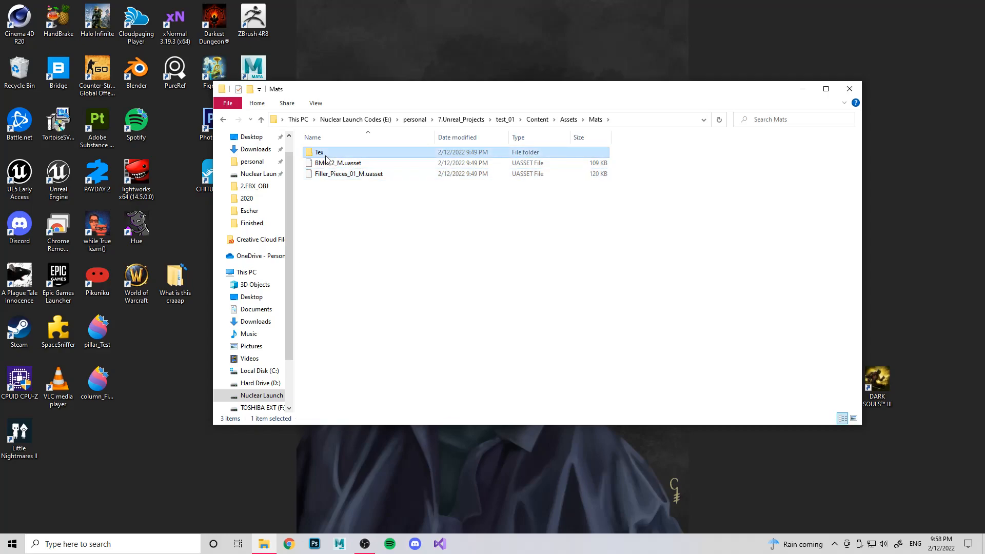
double_click(326, 156)
left_click(347, 154)
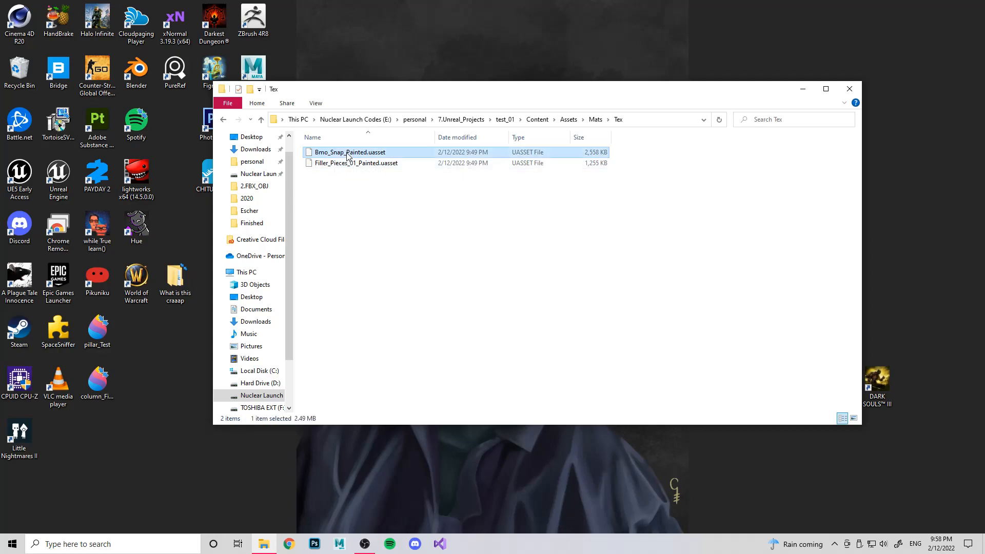
left_click(379, 163)
left_click(546, 121)
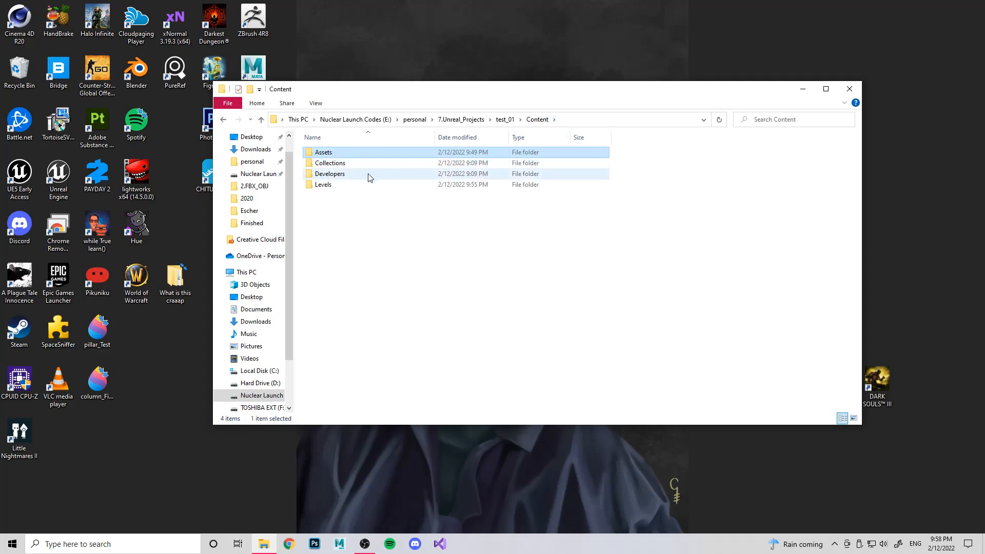
Step: Open Assets > Mesh > Chars, select BMO_2.uasset and return to the Assets folder
double_click(346, 154)
double_click(338, 165)
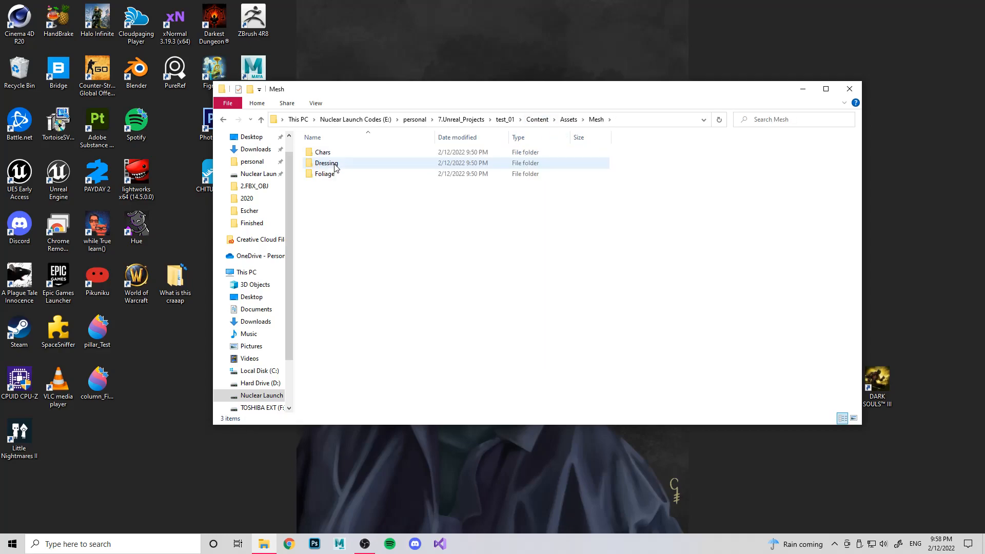
left_click(331, 155)
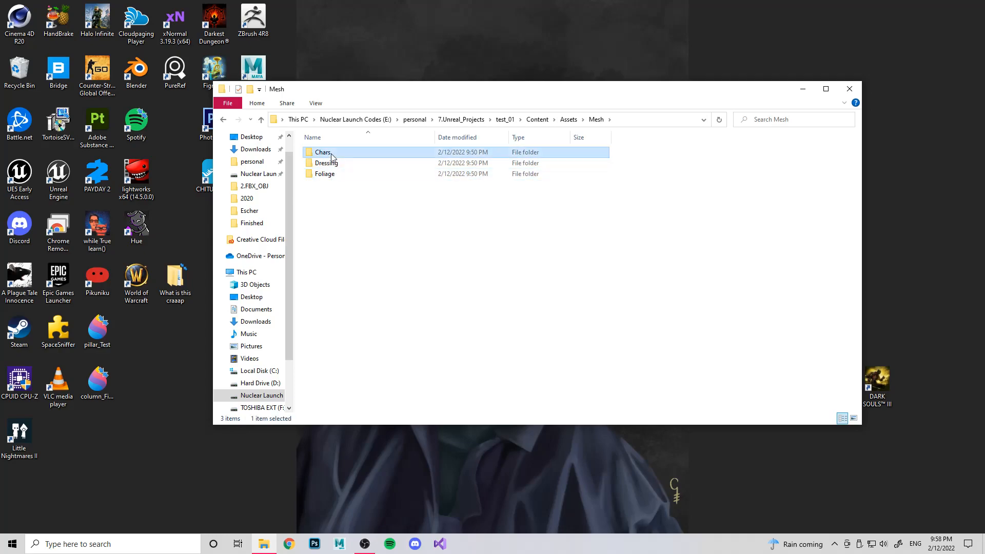
double_click(333, 153)
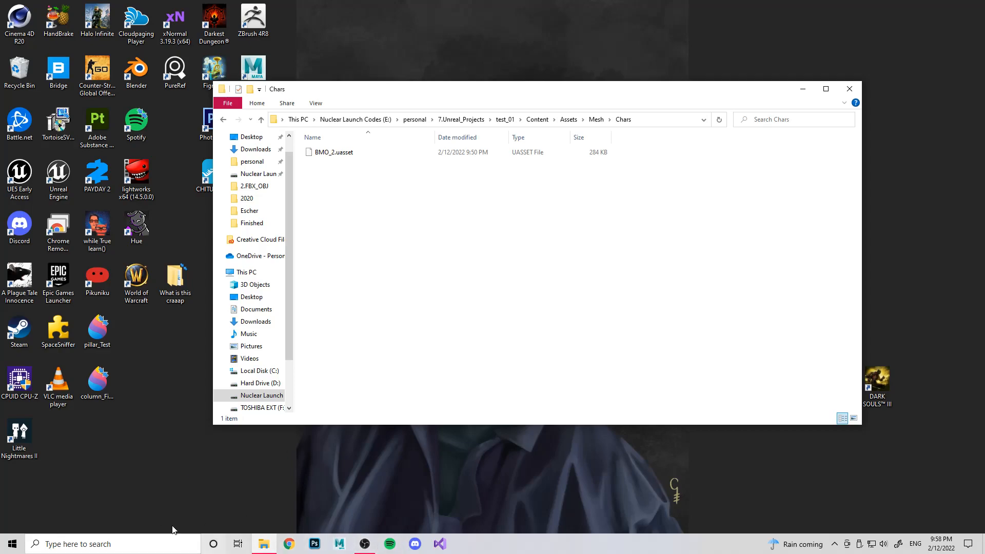
left_click(359, 152)
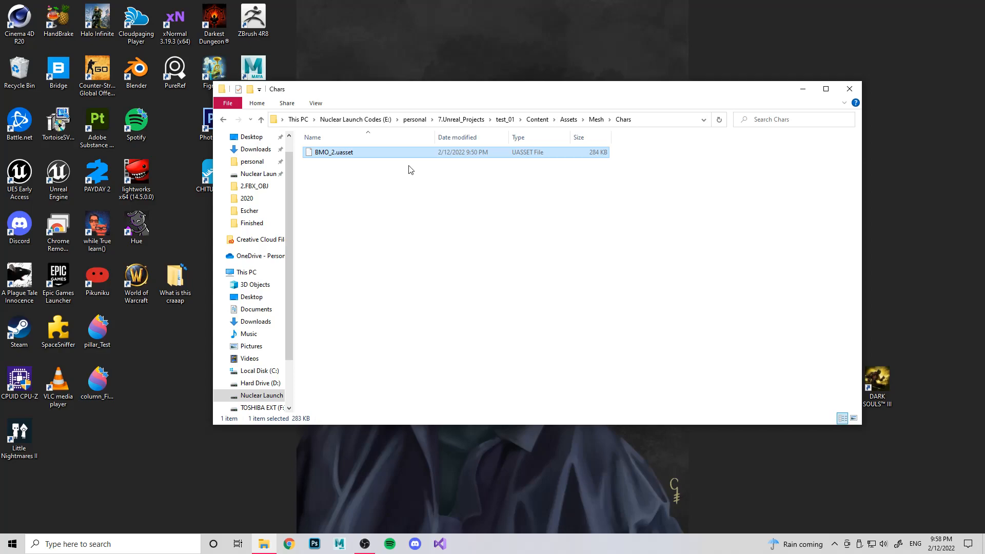
left_click(568, 119)
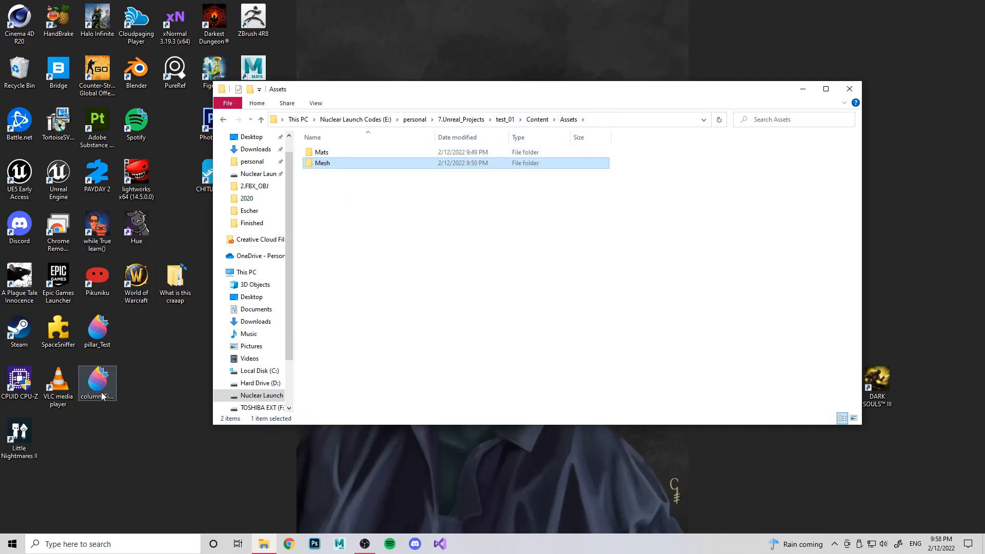
Step: Select the pillar_Test shortcut on the desktop and go back up to the 7.Unreal_Projects folder
mouse_move(103, 348)
left_mouse_down()
mouse_move(444, 285)
mouse_move(403, 272)
mouse_move(445, 272)
mouse_move(92, 288)
mouse_move(100, 334)
left_mouse_up()
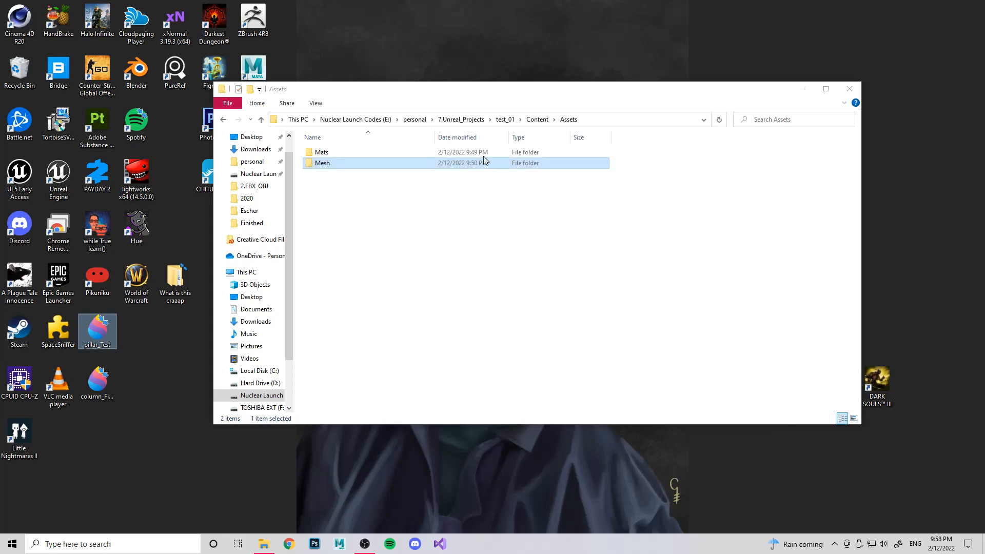
left_click(537, 119)
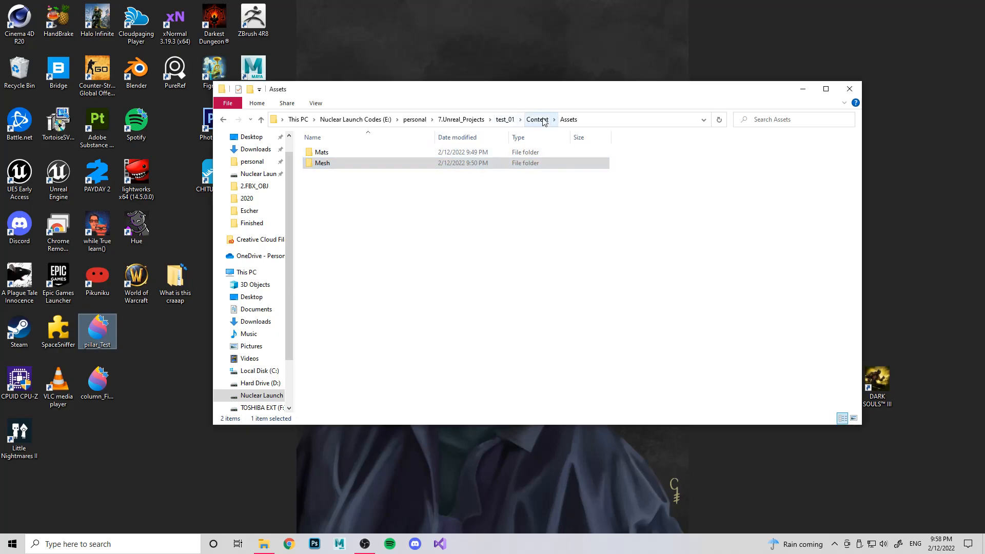
left_click(505, 120)
left_click(462, 119)
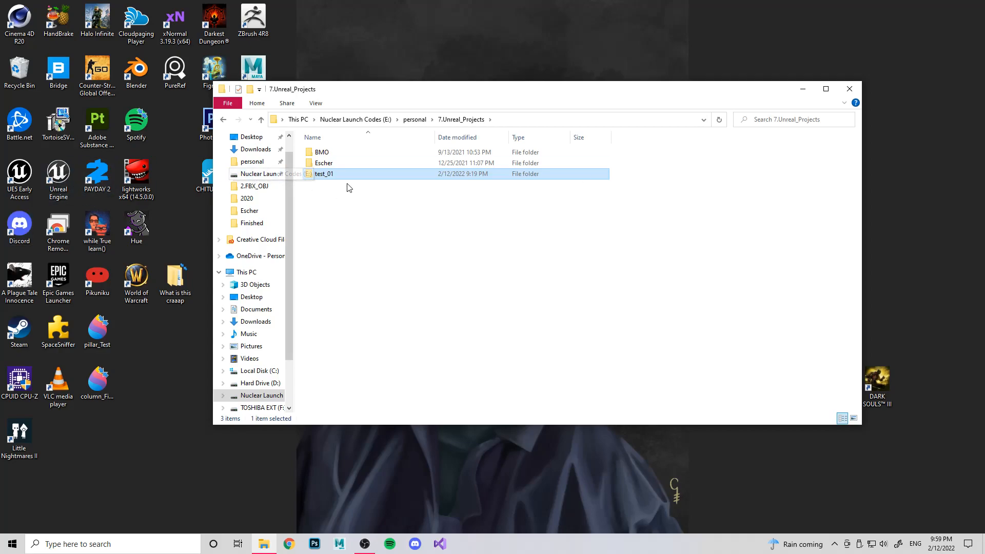
Step: Look inside the Escher project folder and return to the 7.Unreal_Projects folder
left_click(325, 164)
double_click(326, 163)
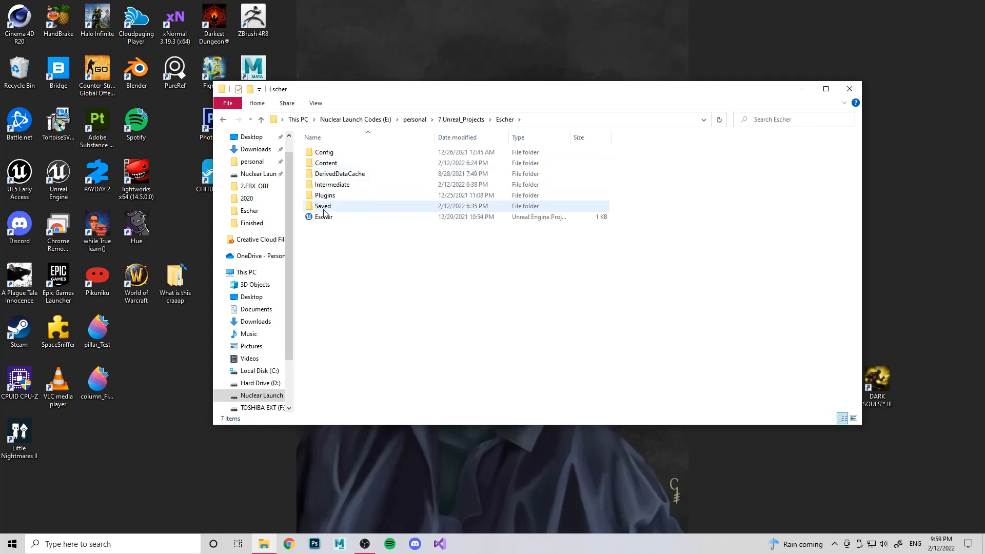
left_click(489, 121)
left_click(461, 119)
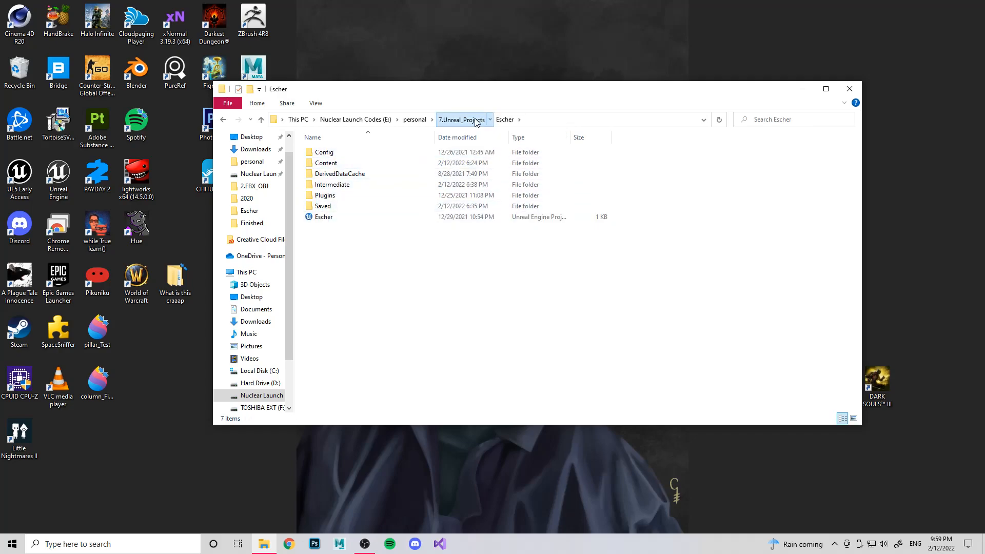
Step: Open the test_01 project in Unreal Engine from the project file in its own folder
double_click(322, 175)
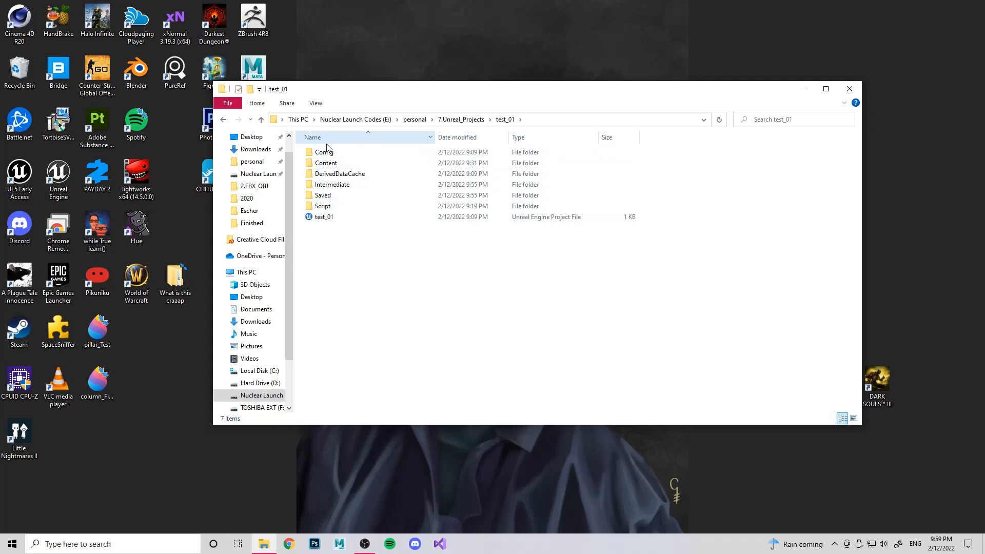
double_click(331, 218)
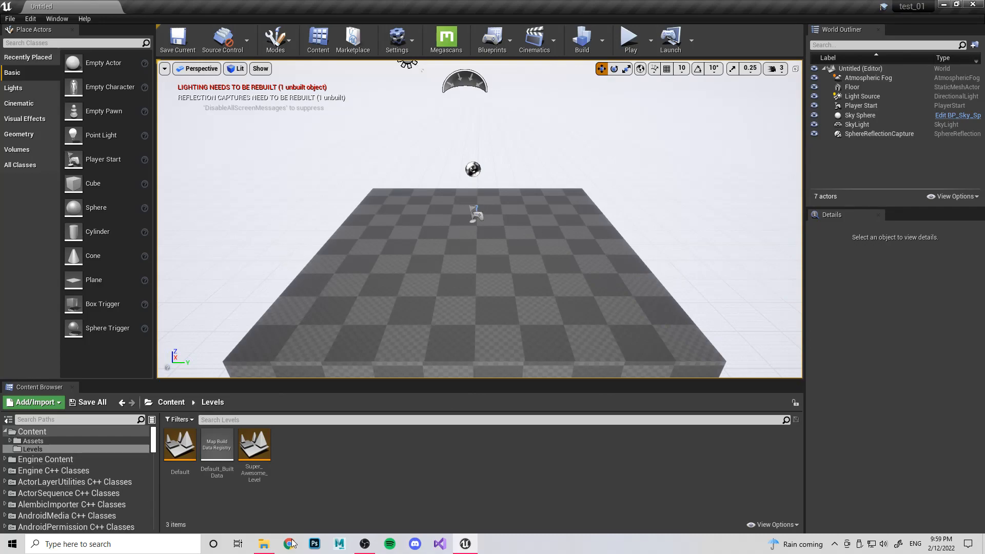
Step: Load Super_Awesome_Level and the Default level in turn from the Levels folder, ending by minimizing the editor
double_click(251, 468)
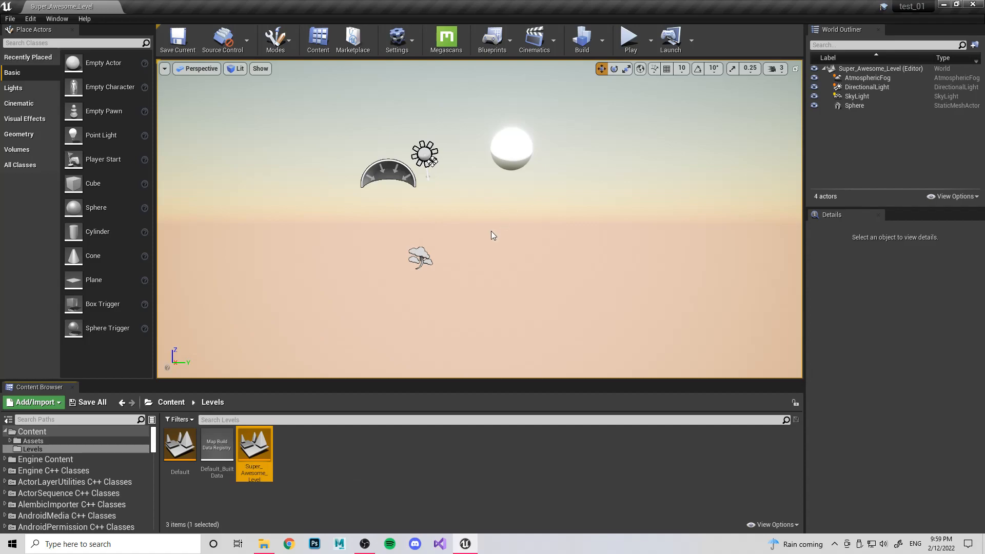
double_click(180, 451)
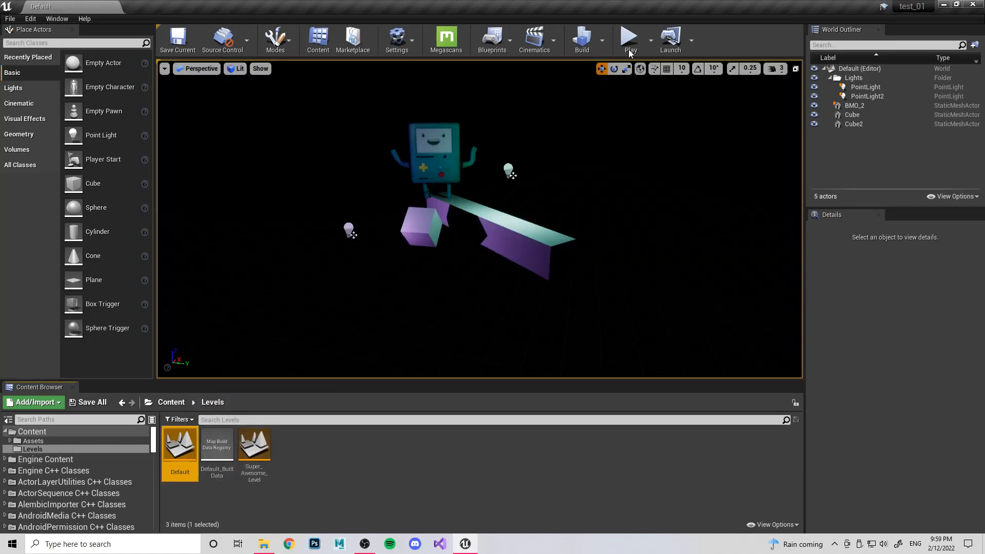
right_click_drag(388, 374, 418, 212)
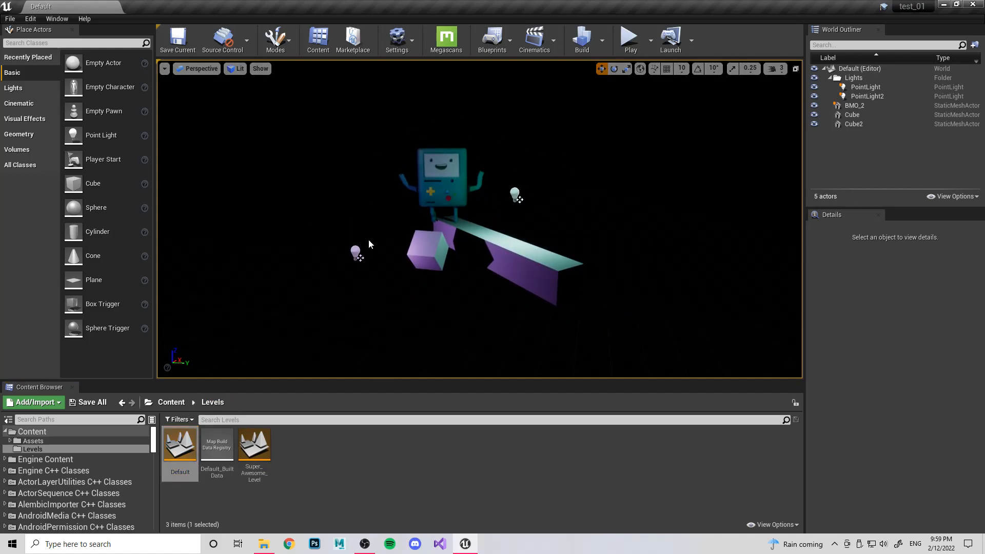
left_click(254, 446)
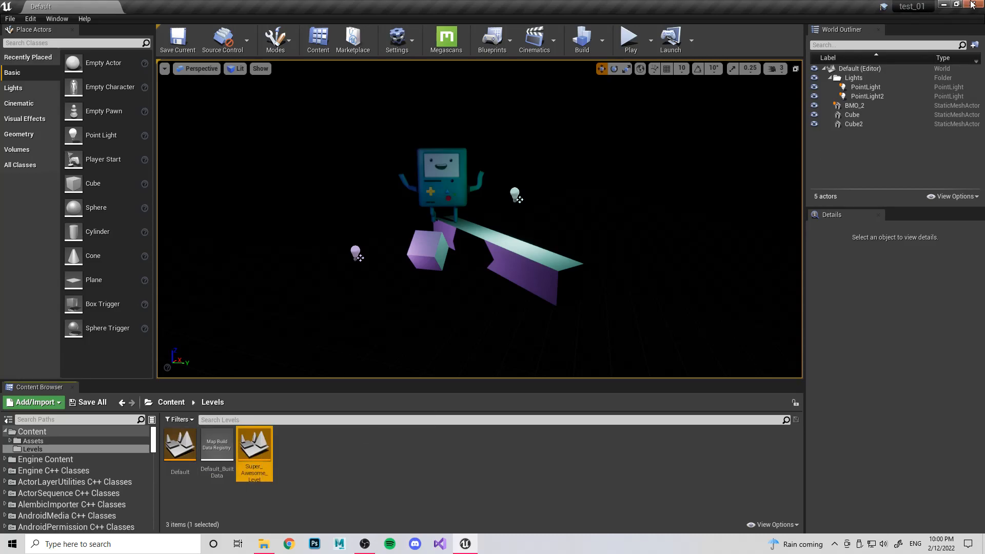
mouse_move(928, 8)
left_click(944, 4)
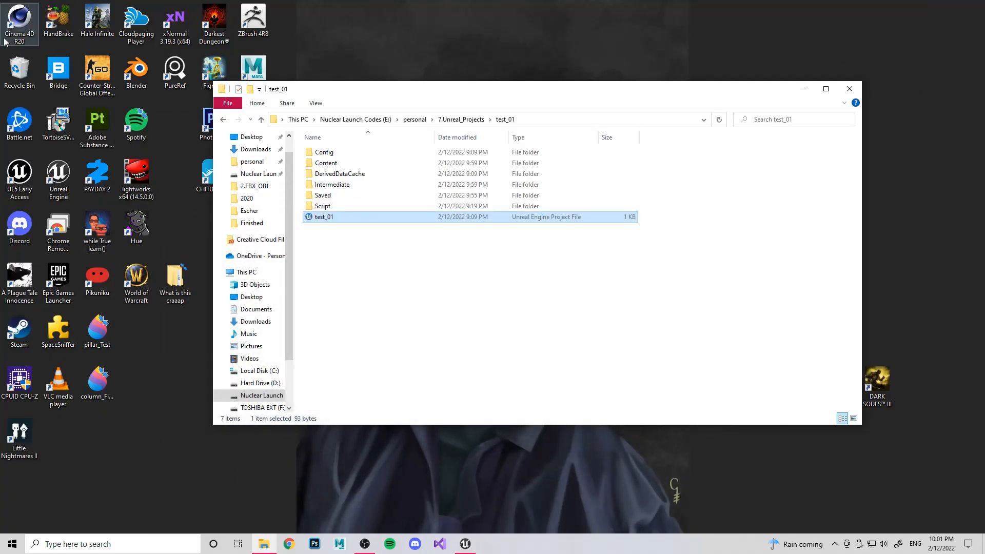
Step: Switch to the Epic Games Launcher, maximize it and show the Unreal Engine library
double_click(60, 285)
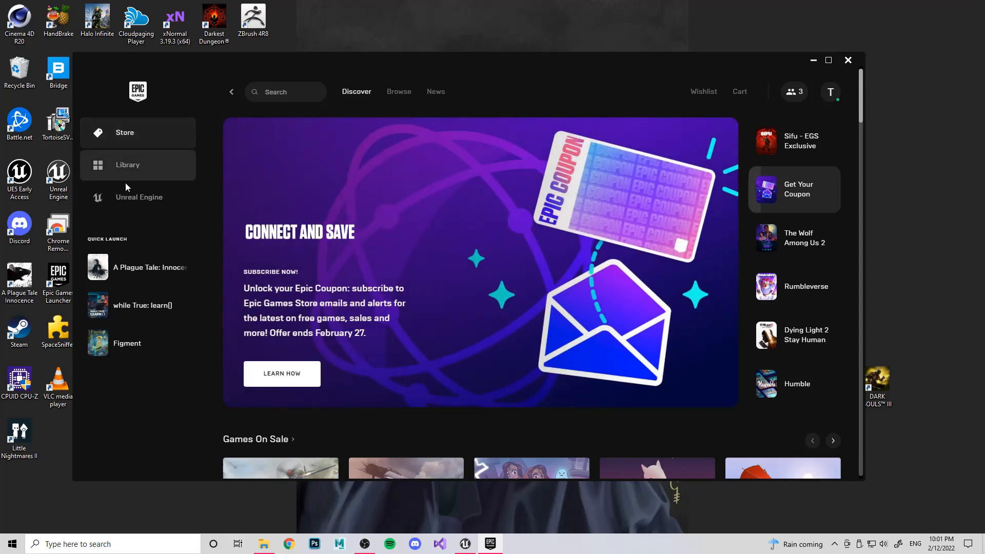
left_click(126, 199)
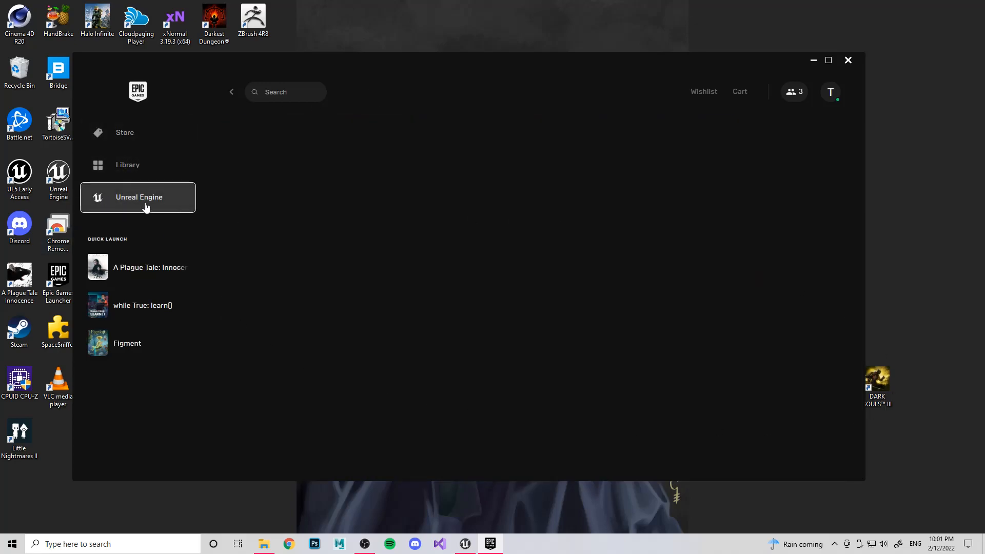
left_click(828, 61)
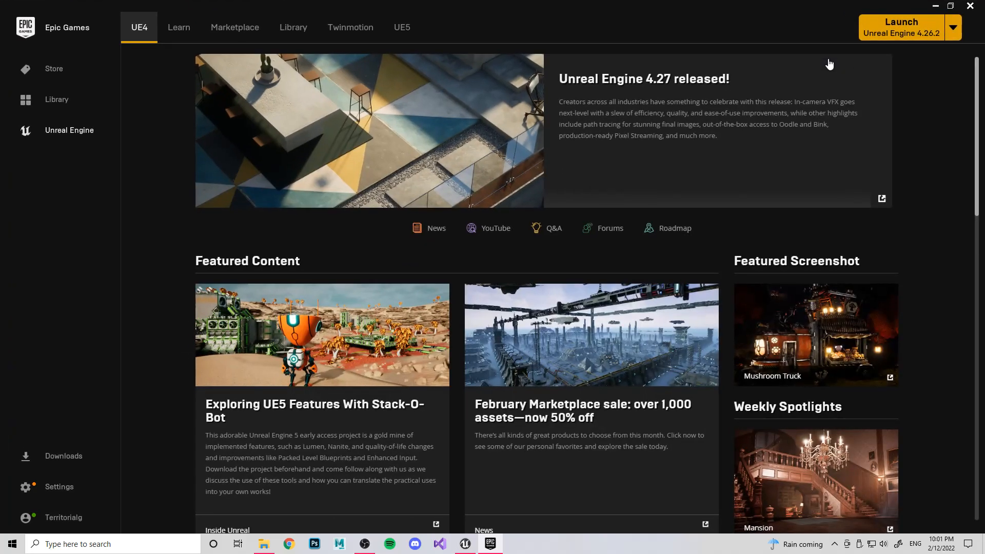
left_click(301, 36)
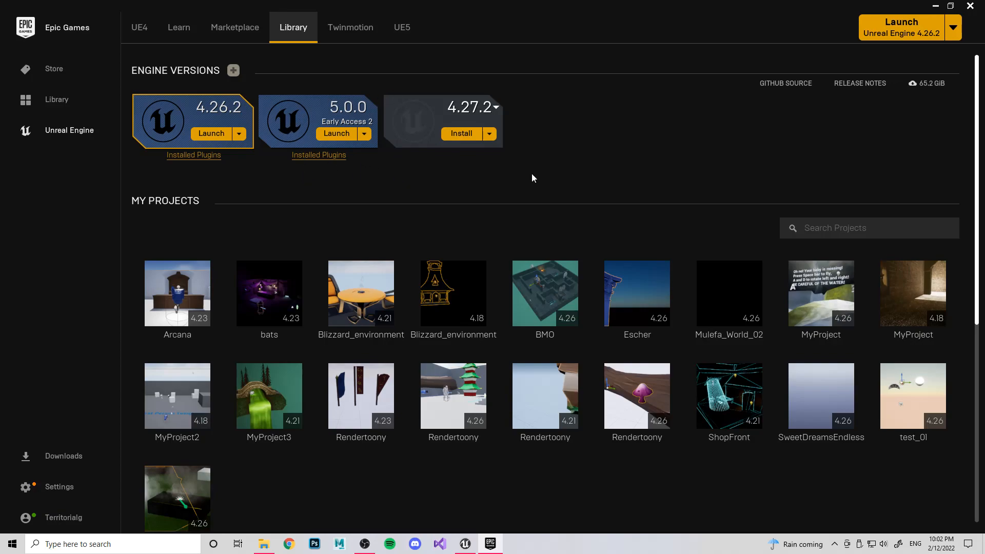
Step: Review the available engine versions and the My Projects collection in the library, and close the launcher
left_click(490, 134)
left_click(953, 28)
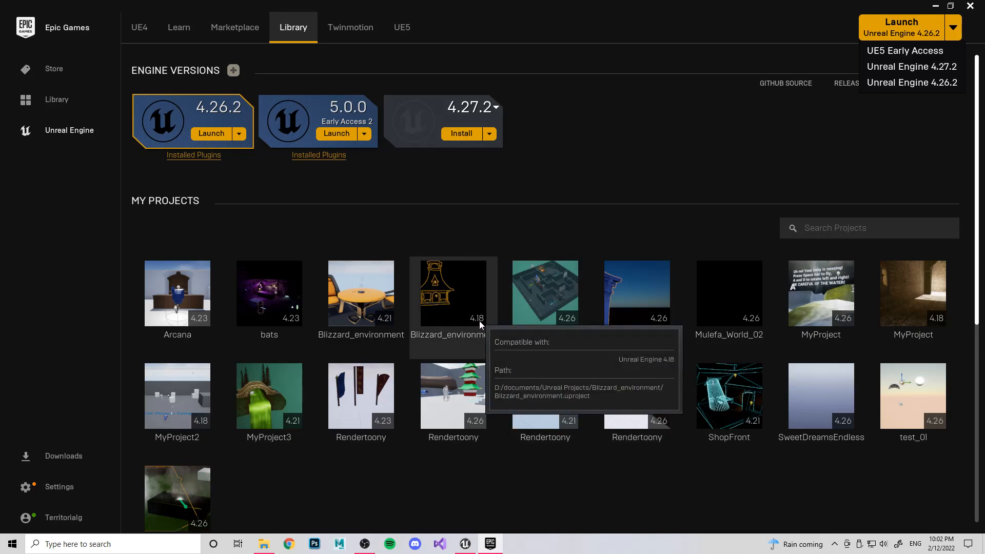
scroll(479, 321, "down", 1)
scroll(203, 370, "down", 1)
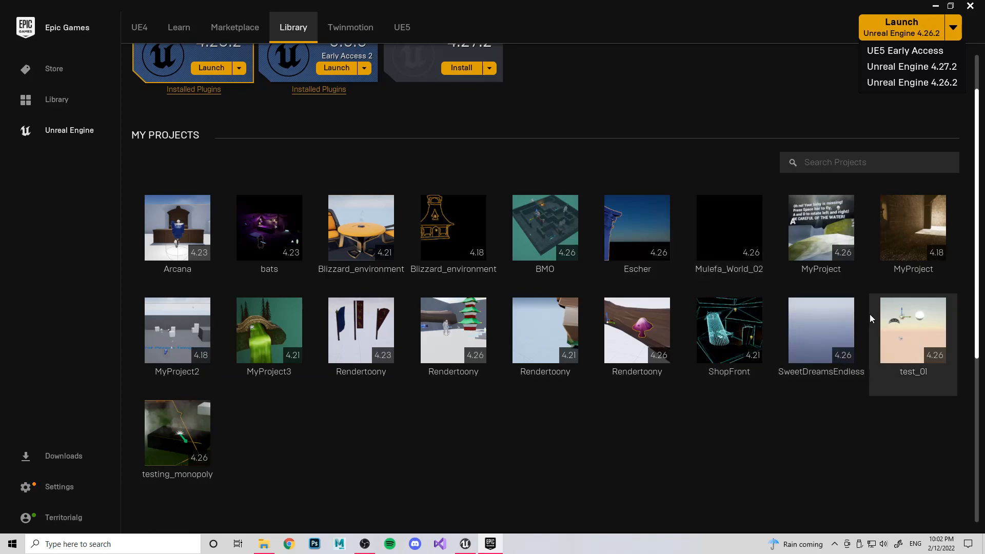
scroll(204, 331, "up", 1)
scroll(206, 331, "up", 3)
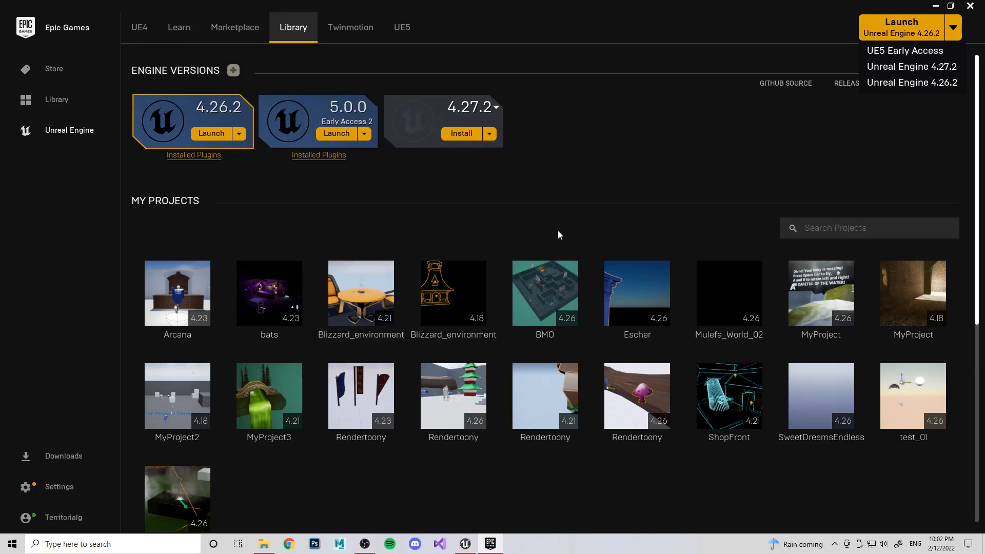
left_click(666, 33)
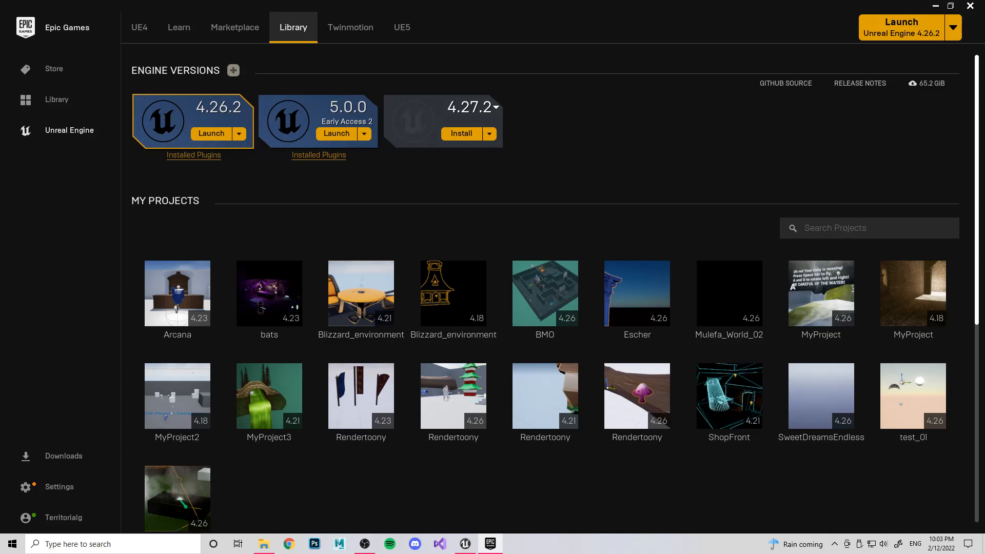
left_click(971, 7)
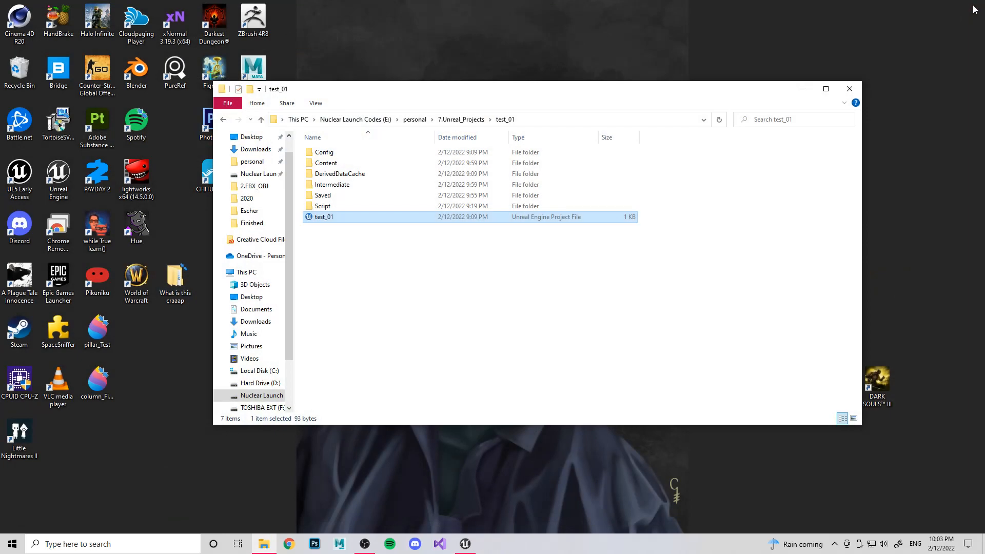